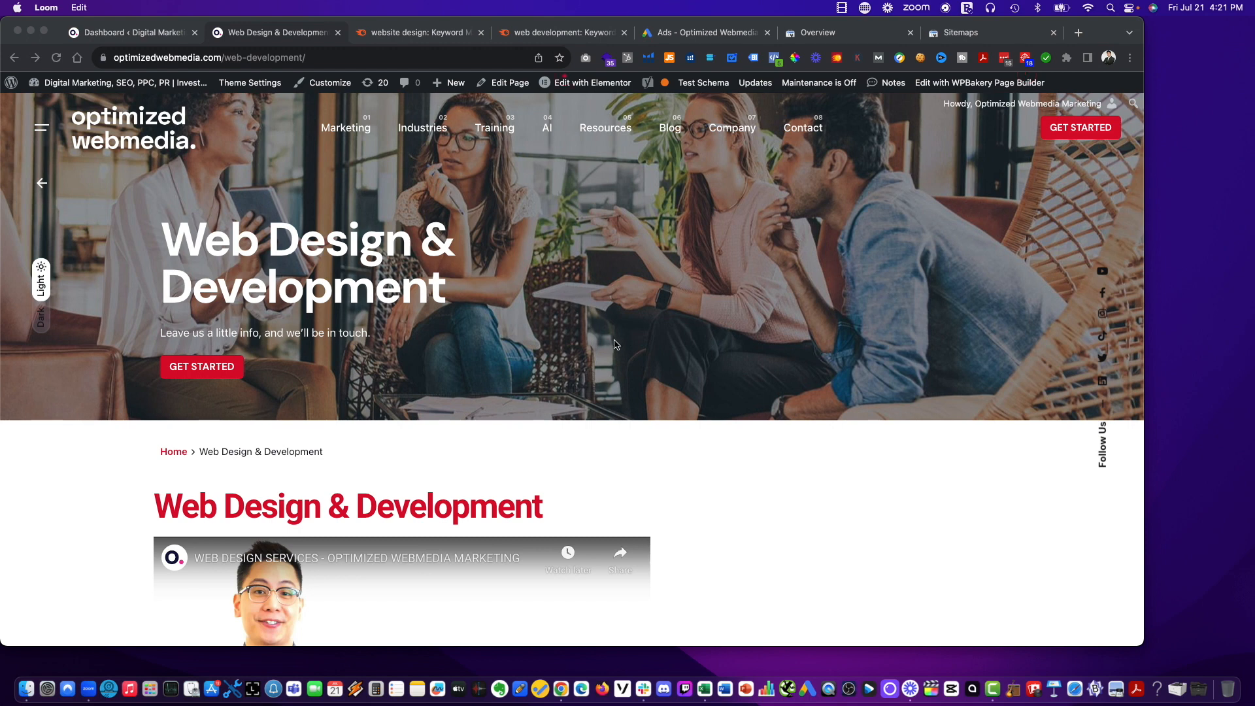
Look over the Web Design & Development page and compare Semrush keyword results for "website design" and "web development".
scroll(722, 374, down, 10)
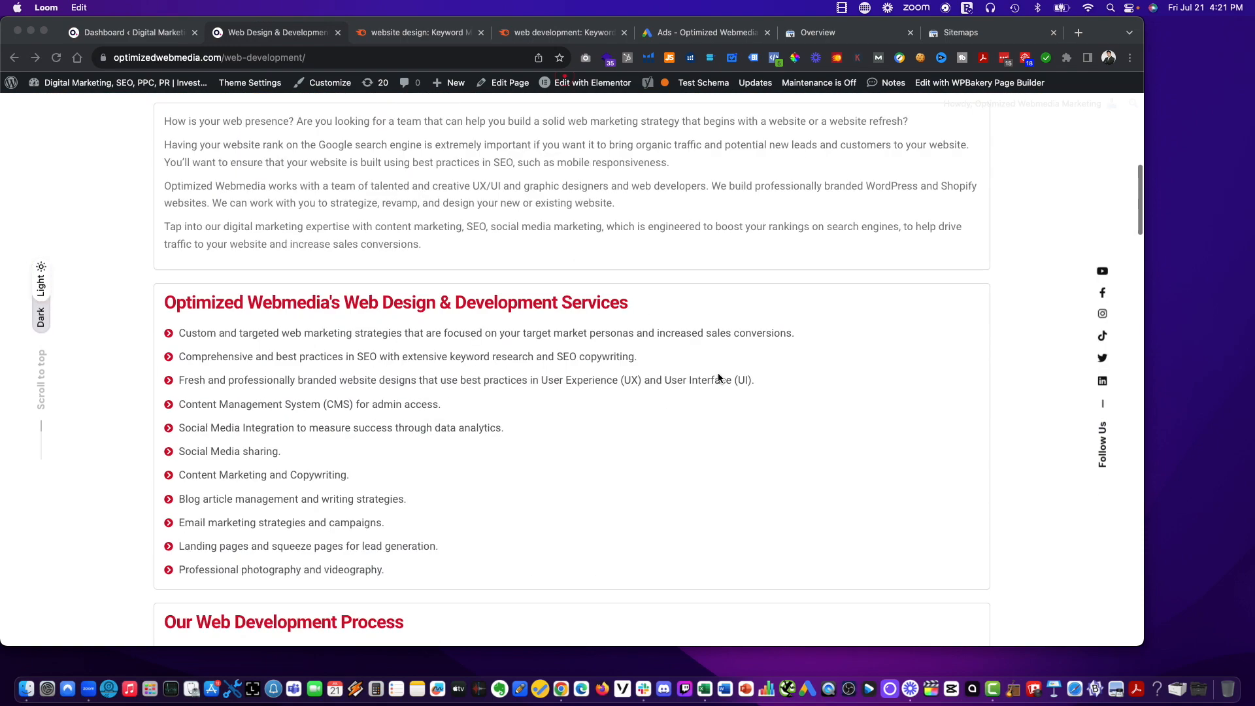
scroll(719, 377, up, 10)
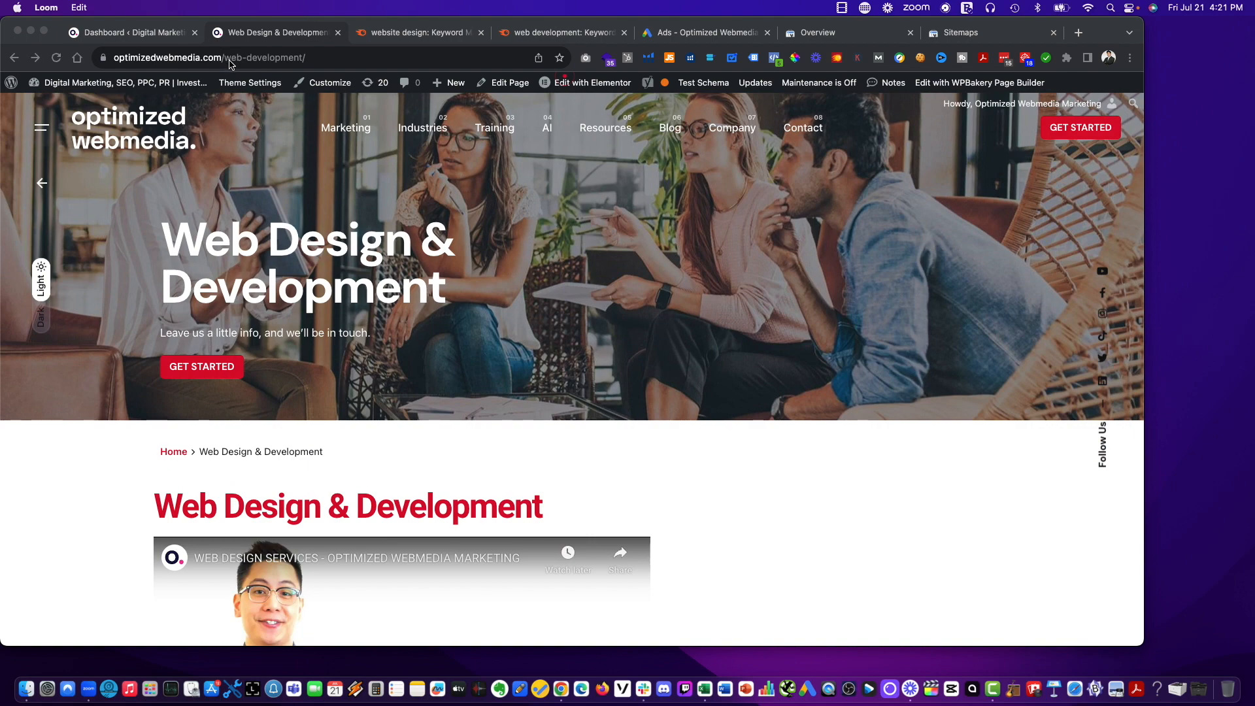
click(415, 36)
drag(579, 32, 395, 36)
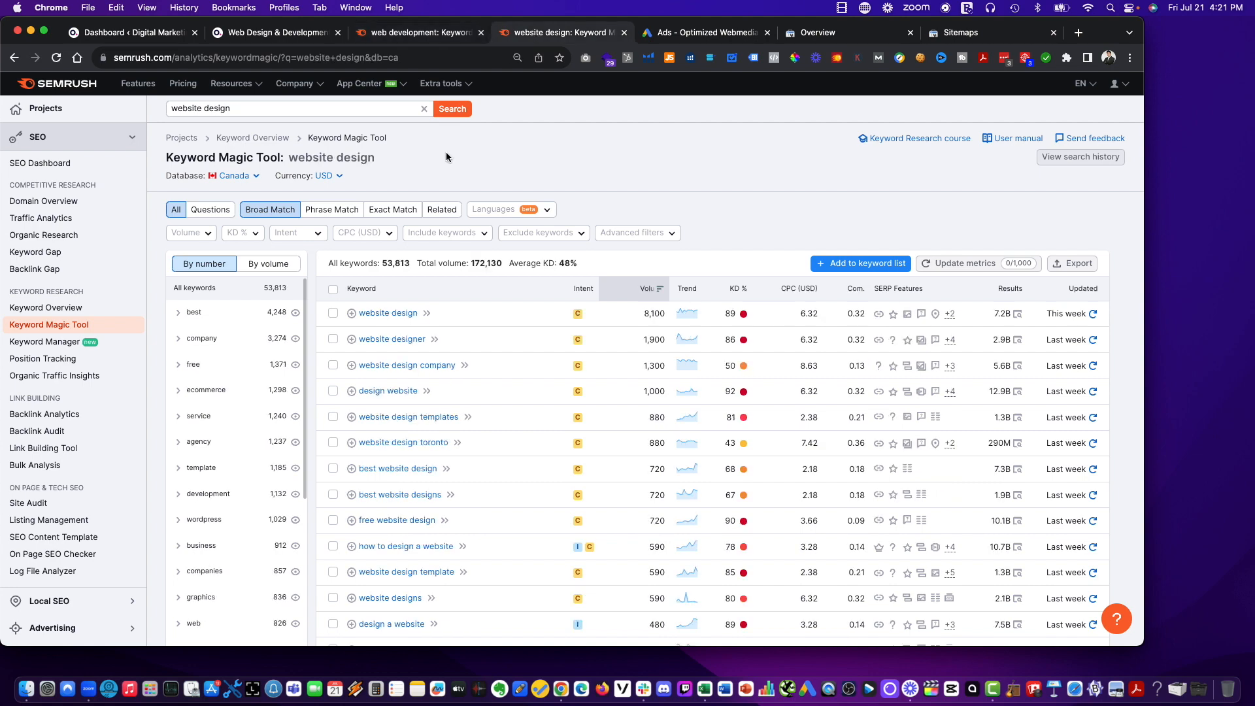
click(533, 33)
click(431, 37)
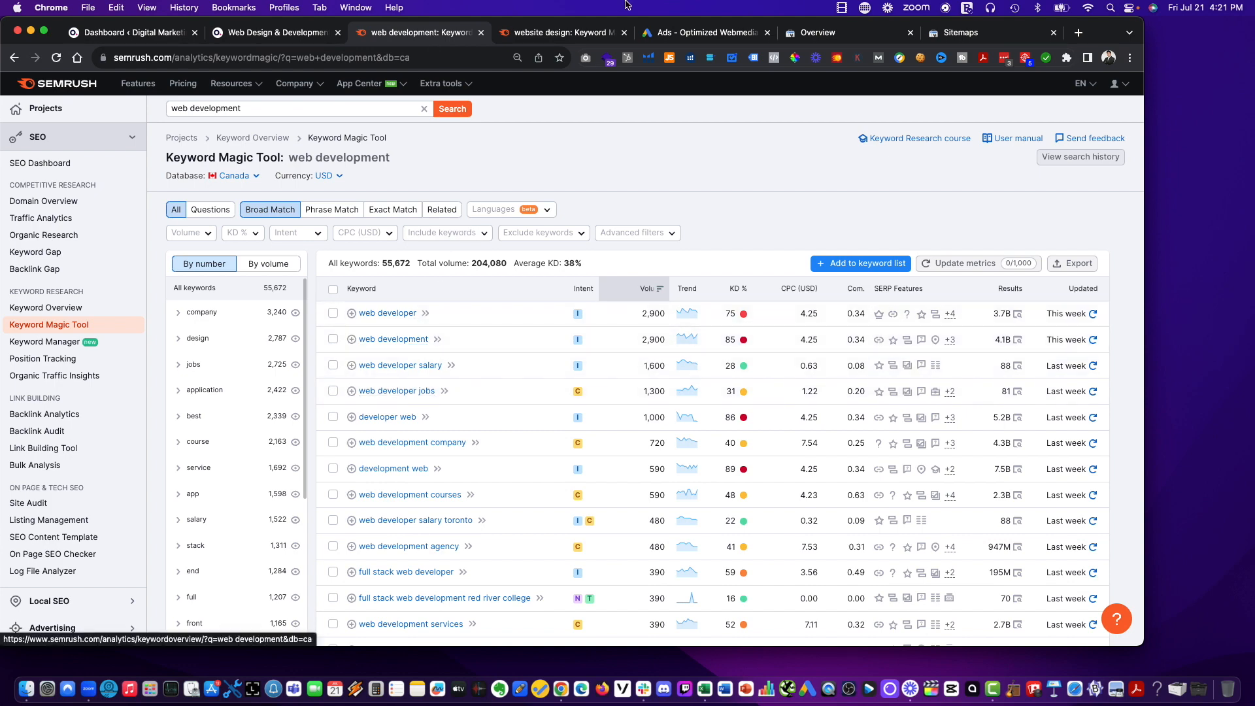
click(567, 34)
click(419, 41)
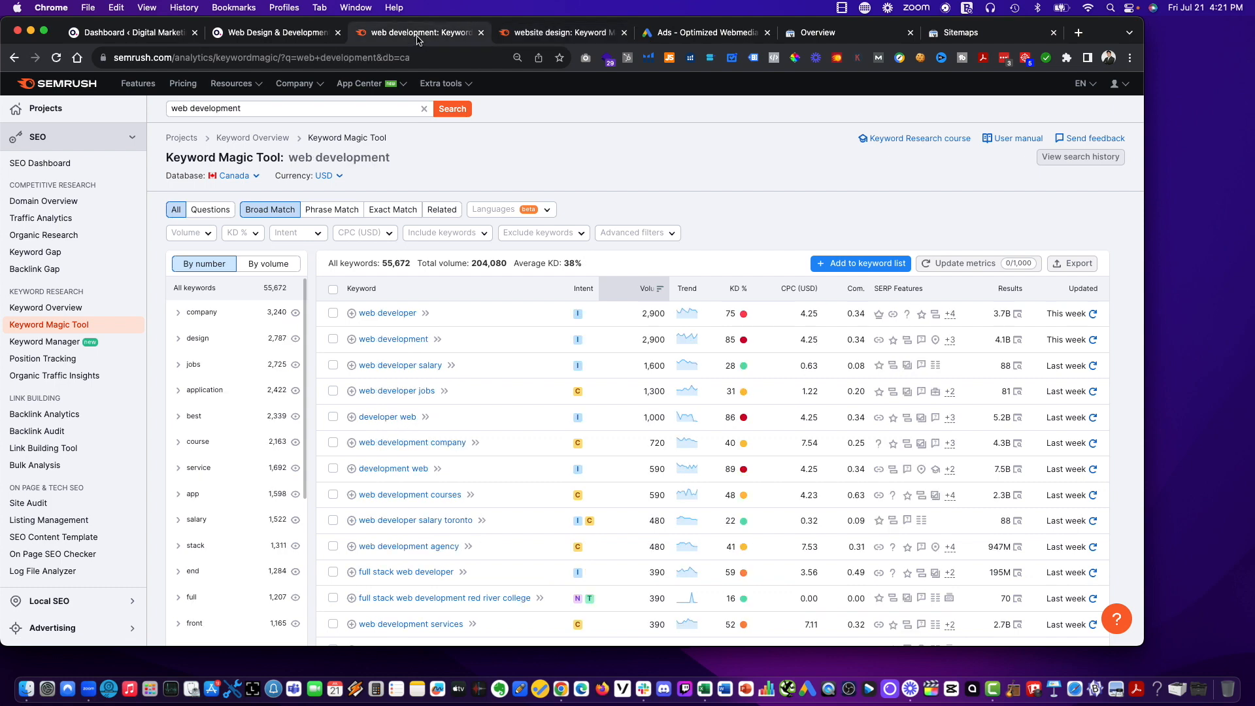
Search for "website development" in a duplicate of the web development keyword results, and place the website design results ahead of it.
right_click(418, 41)
click(462, 120)
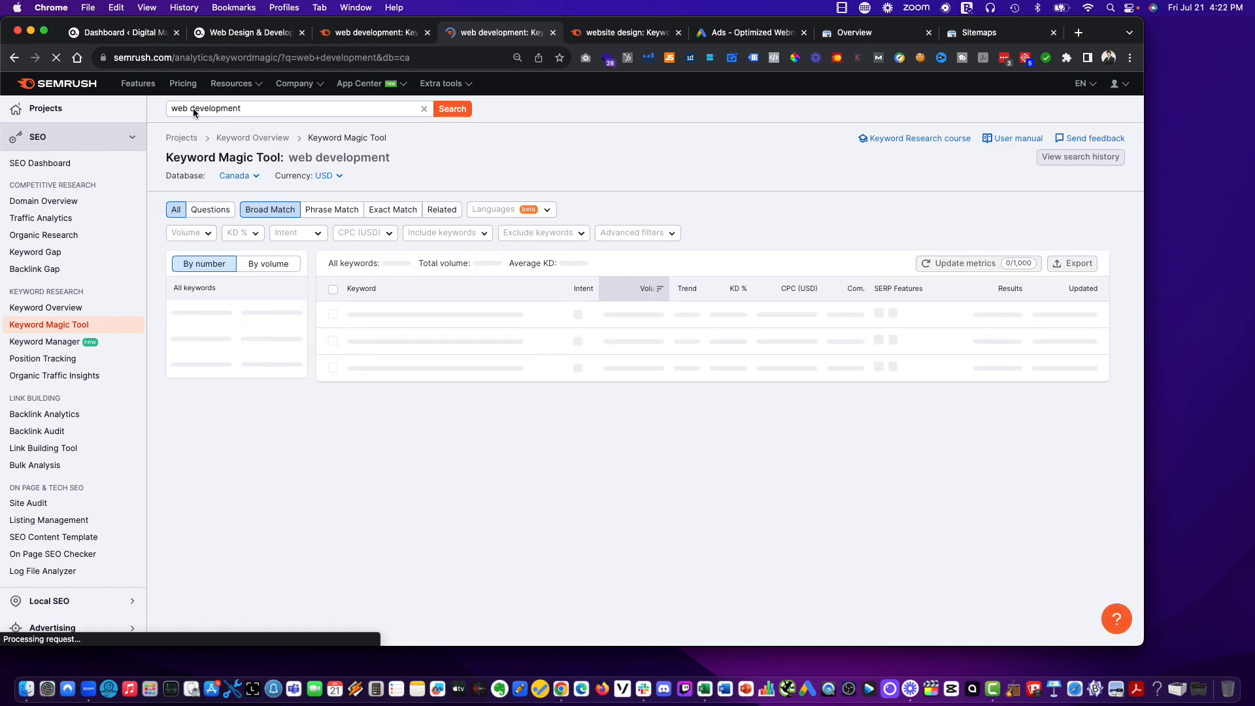
click(187, 107)
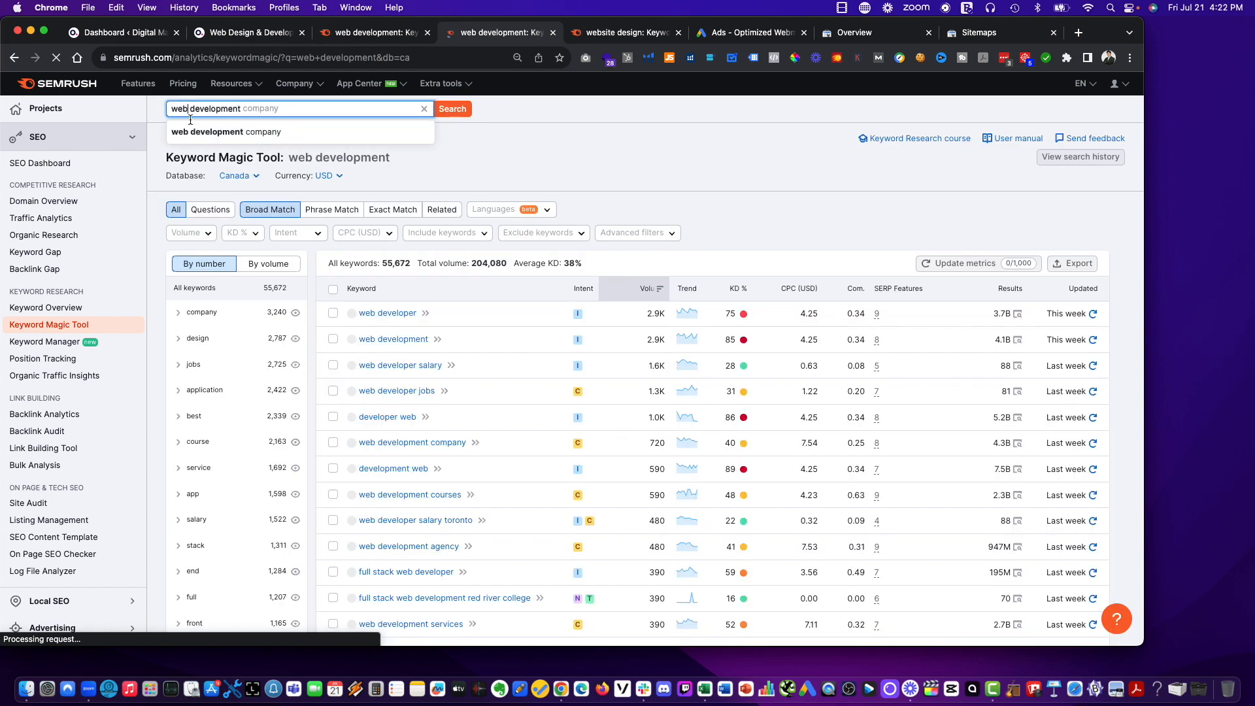
text(site)
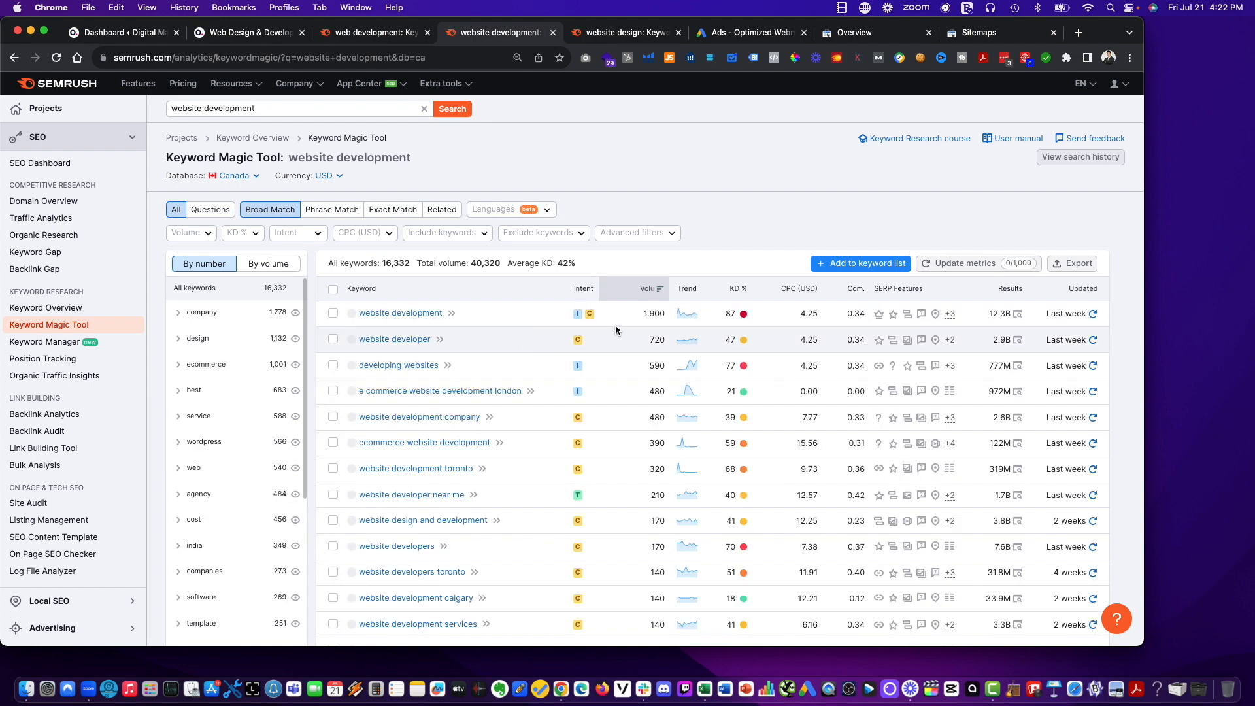
click(389, 39)
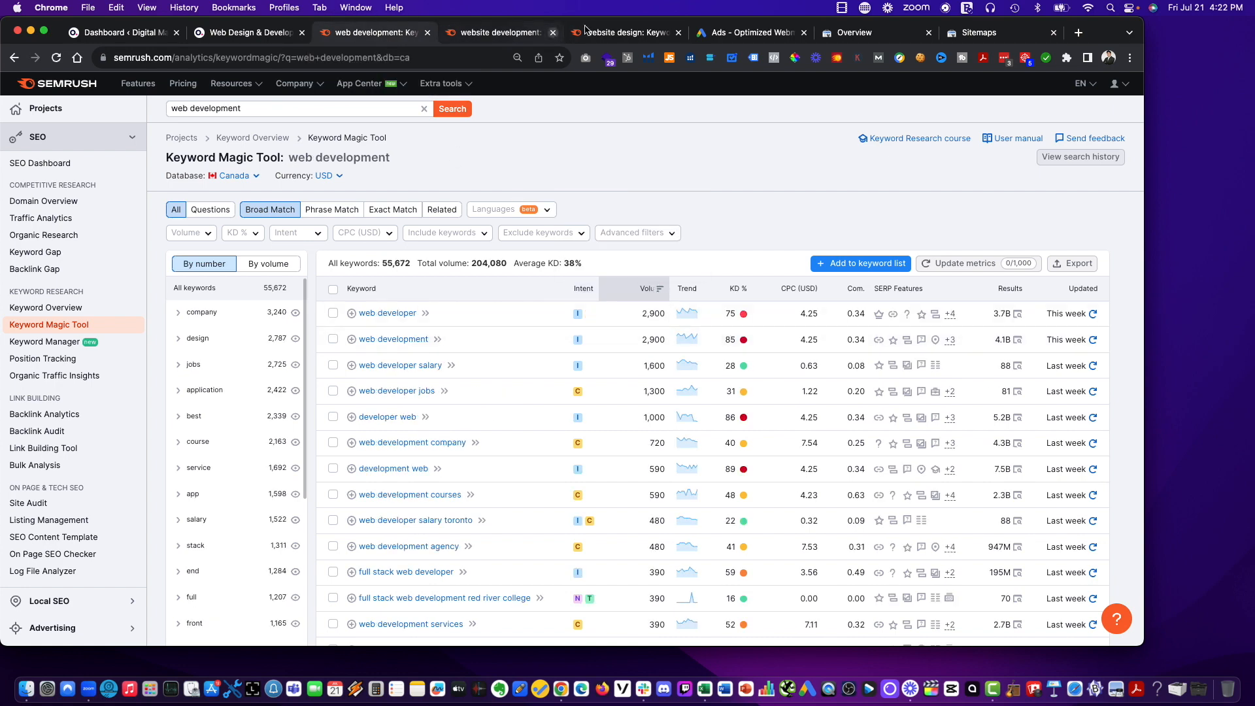
drag(585, 30, 464, 32)
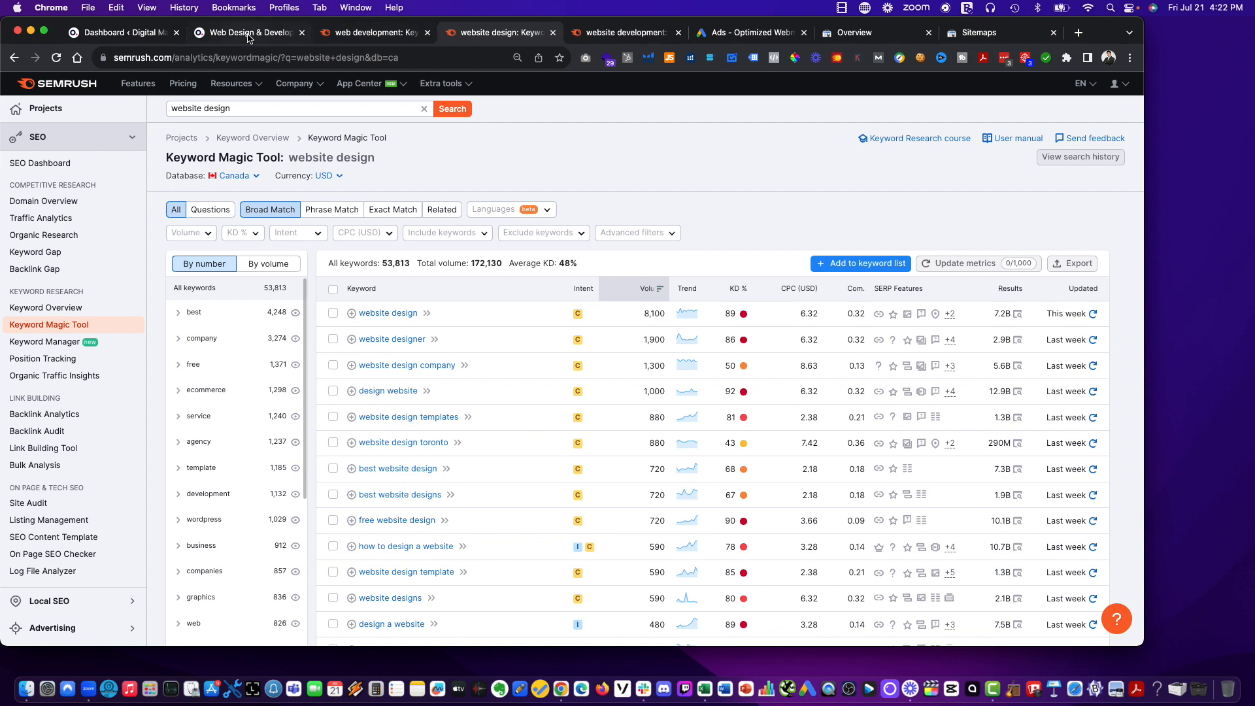
Review the site's Web Design & Development page and open it for editing in WordPress.
click(248, 34)
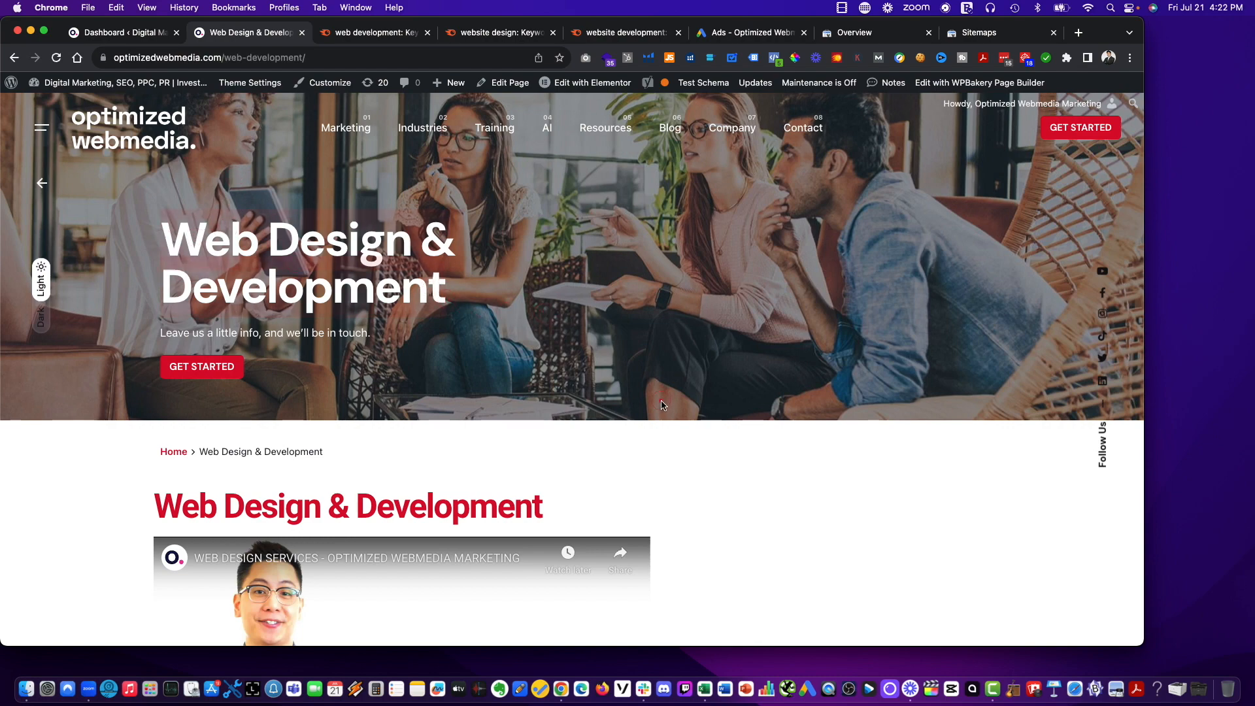
scroll(775, 436, down, 10)
scroll(312, 342, down, 15)
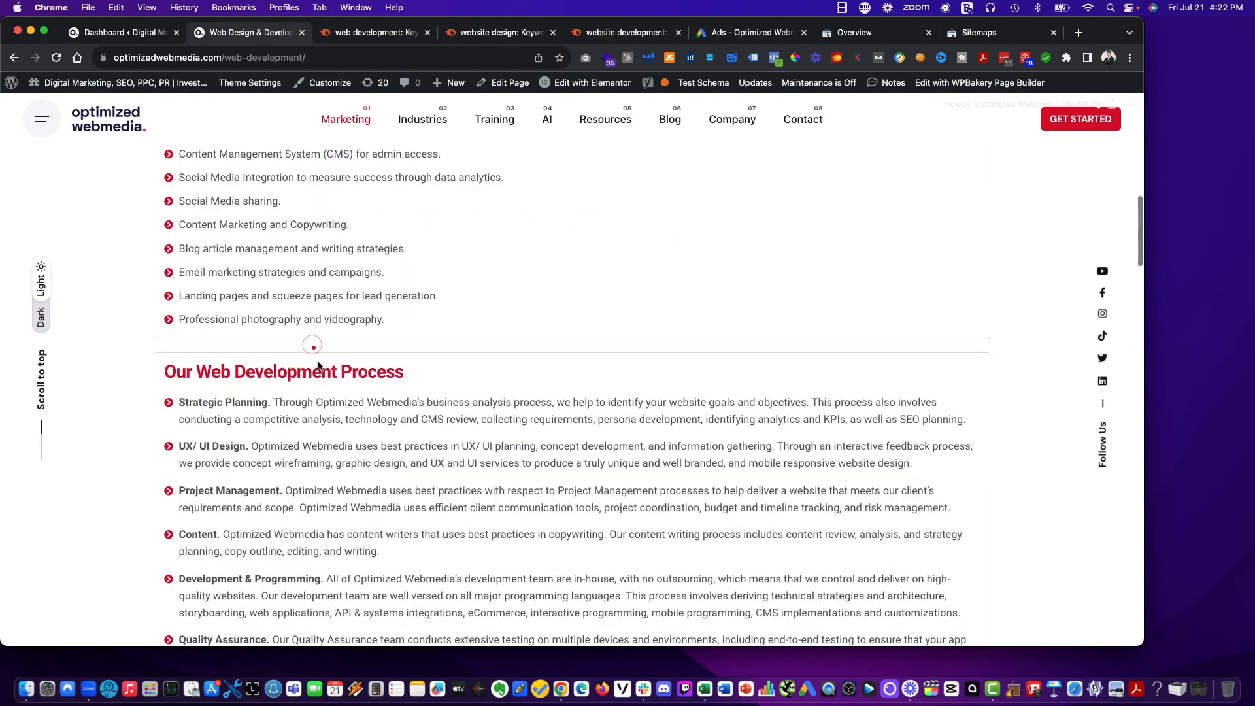
scroll(327, 346, up, 20)
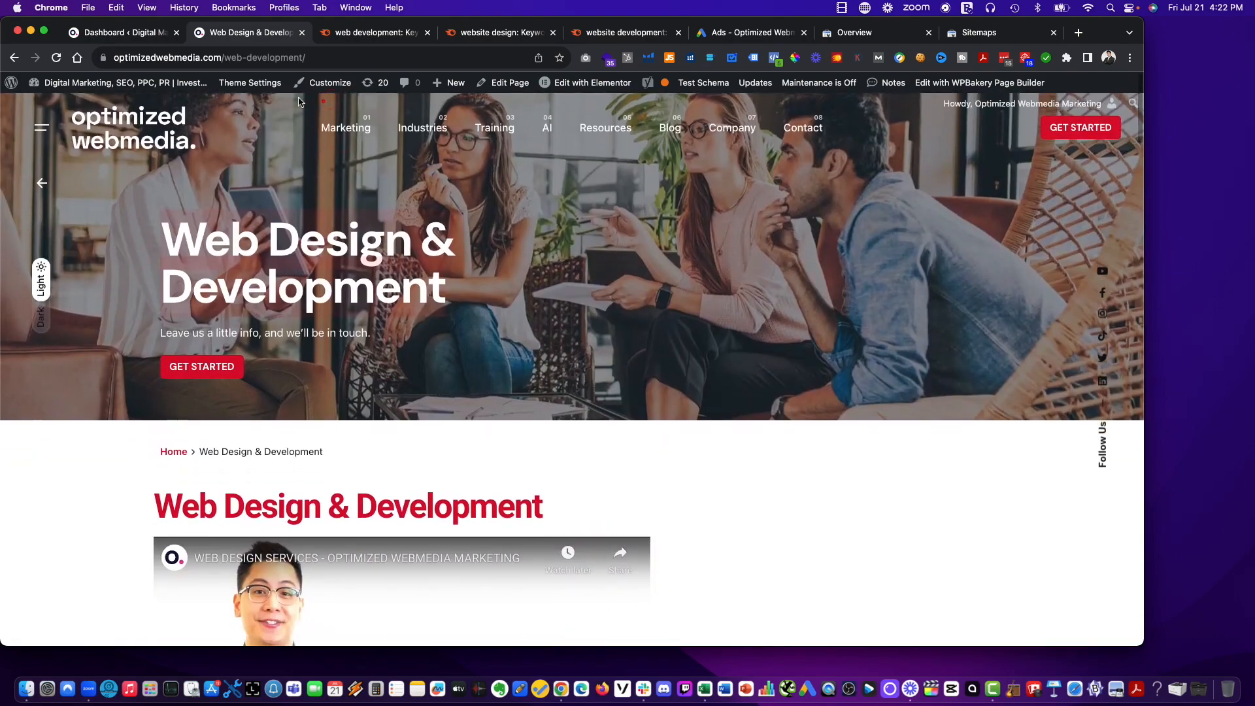
click(512, 86)
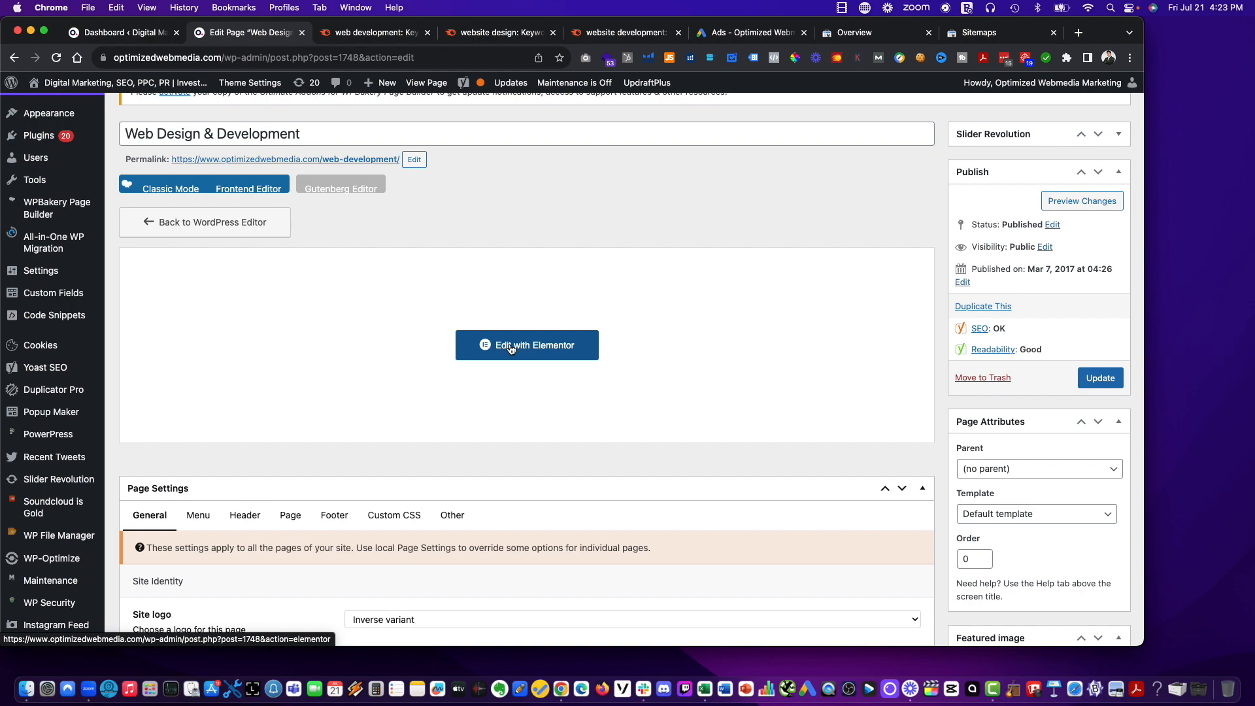
Change the page title to "Website Design & Web Development".
scroll(381, 356, down, 18)
scroll(381, 355, up, 20)
scroll(195, 157, up, 5)
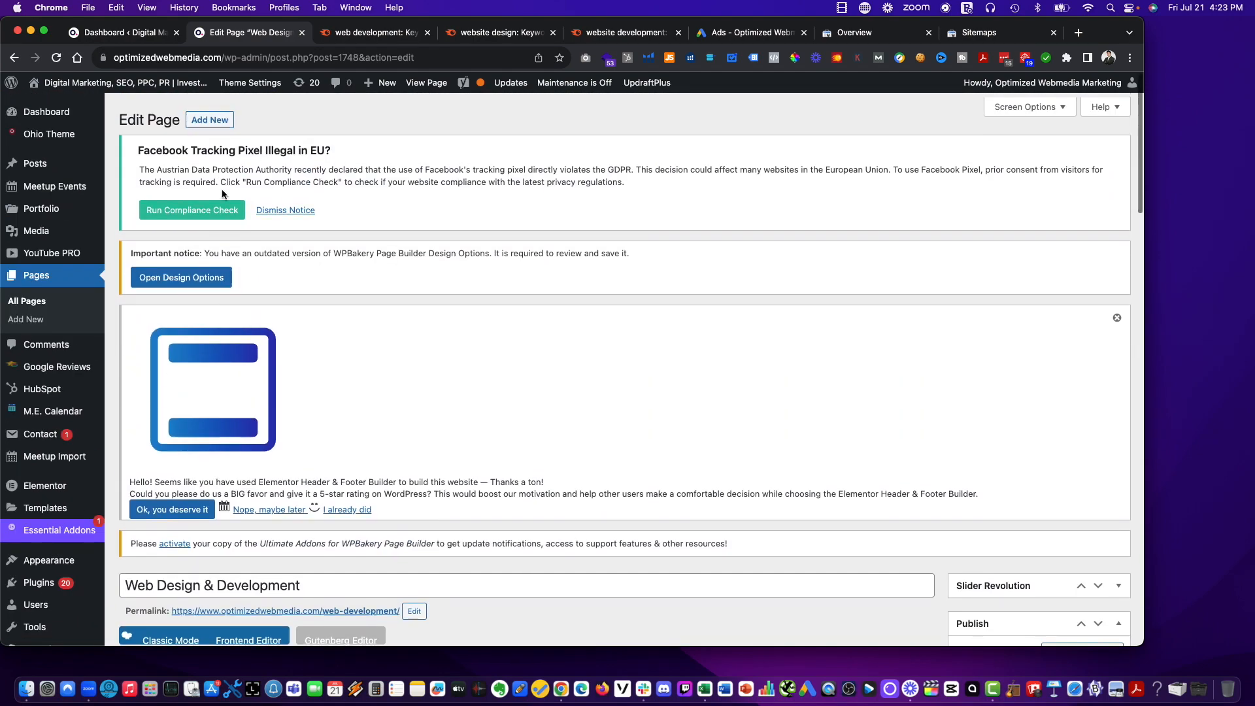
scroll(253, 298, down, 5)
scroll(191, 421, down, 1)
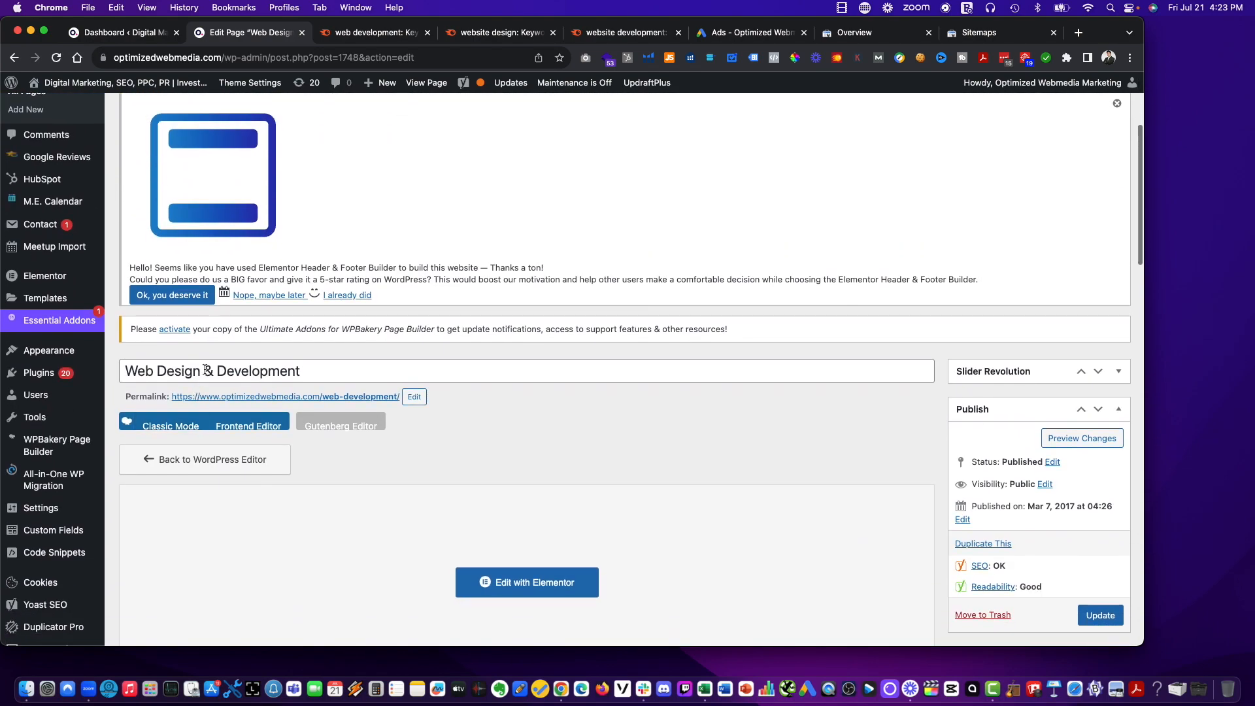
click(185, 372)
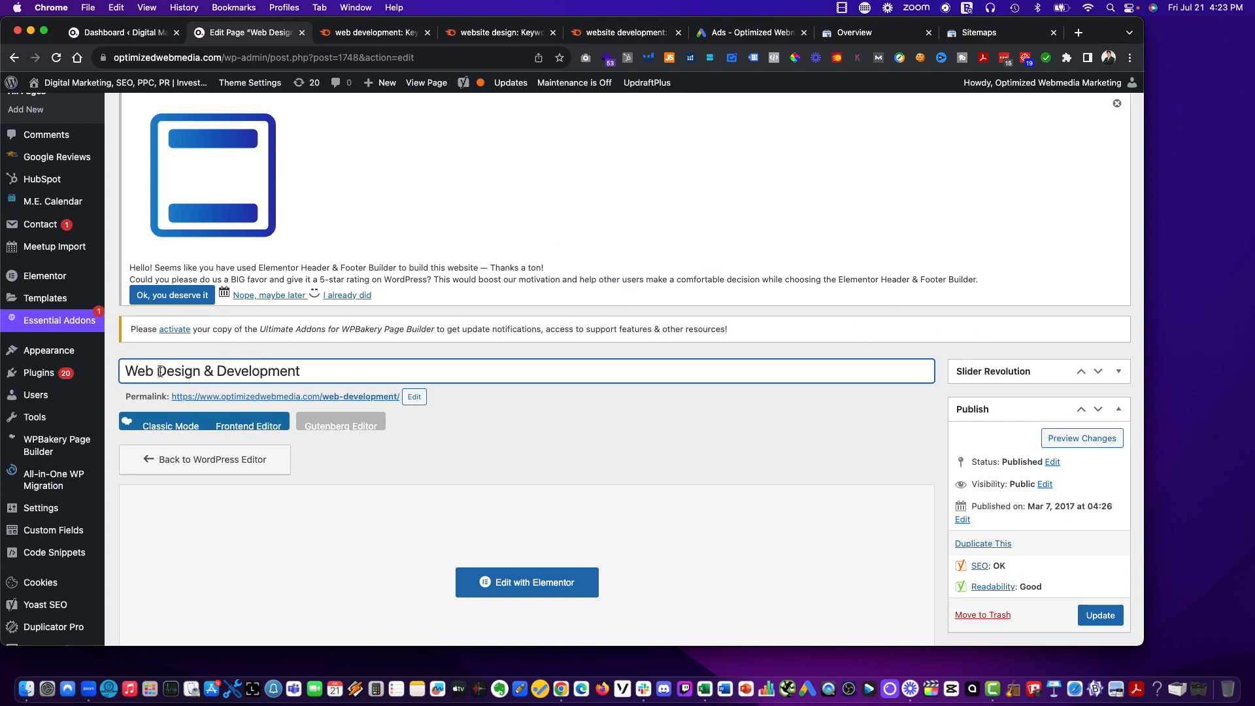
text(site)
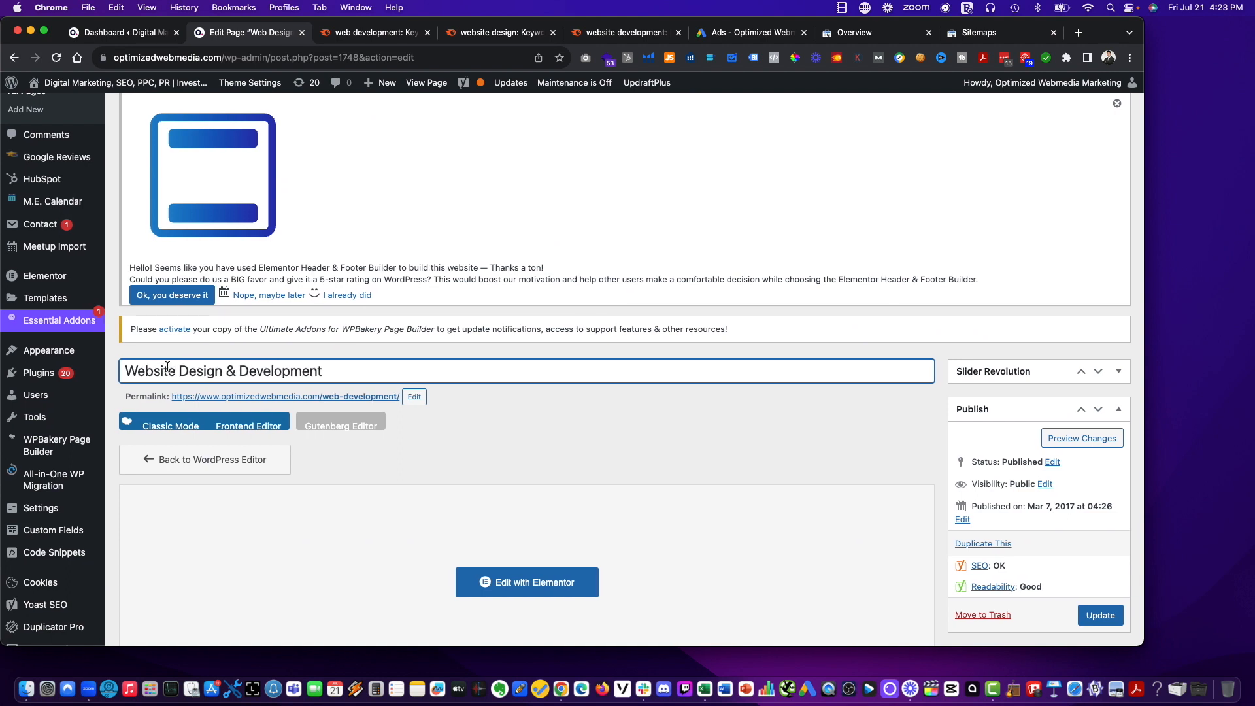
click(238, 371)
text(Web)
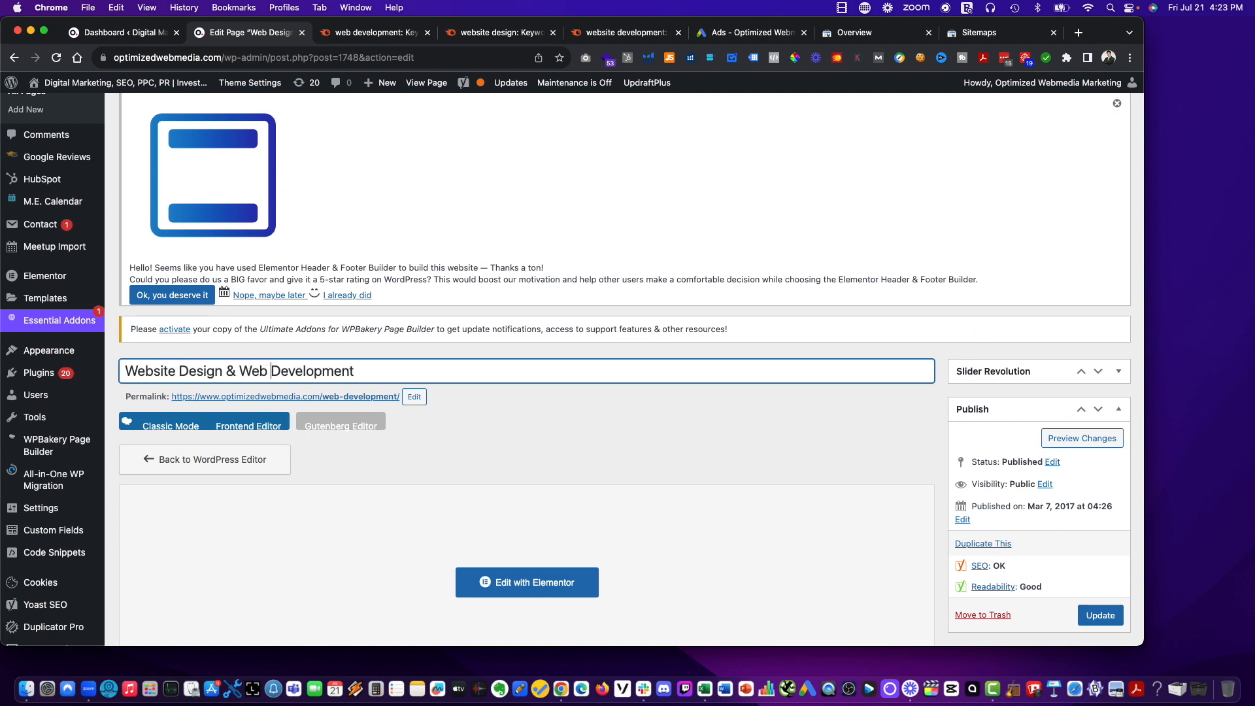
Reuse the new page title in the SEO title so it reads "Website Design & Web Development | Optimized Webmedia Marketing".
key(super+a)
key(super+c)
scroll(420, 529, down, 15)
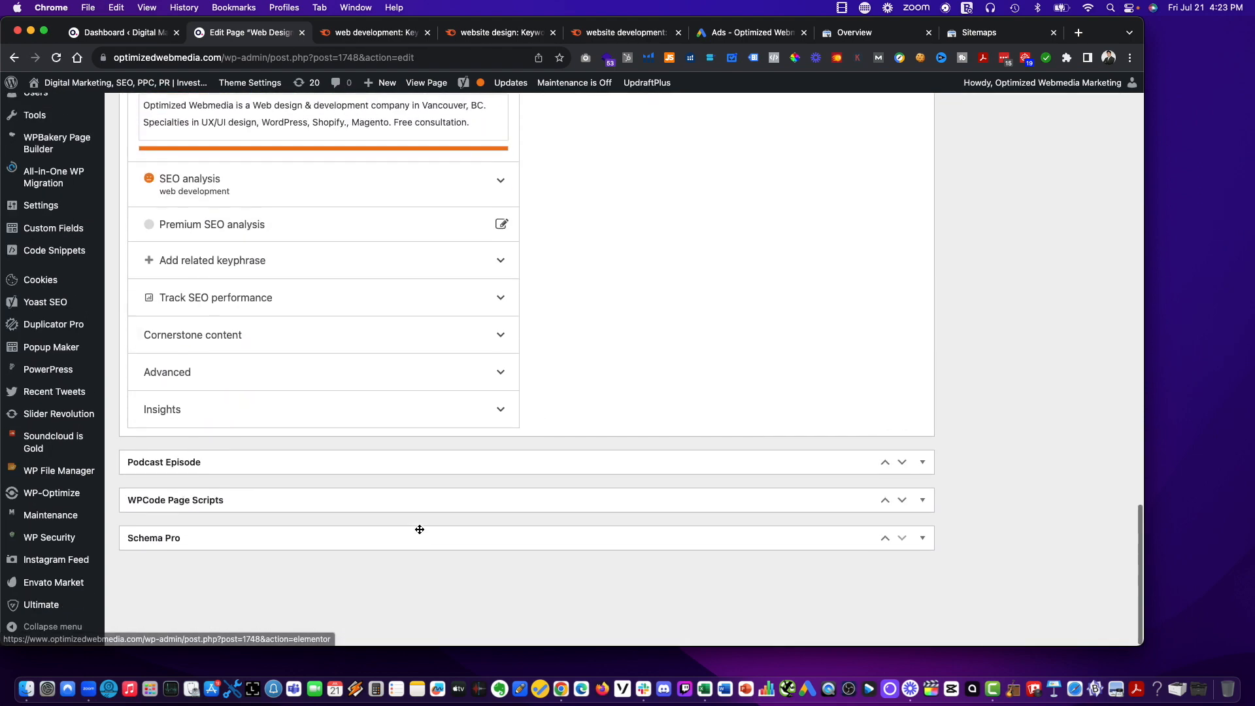
scroll(420, 530, up, 7)
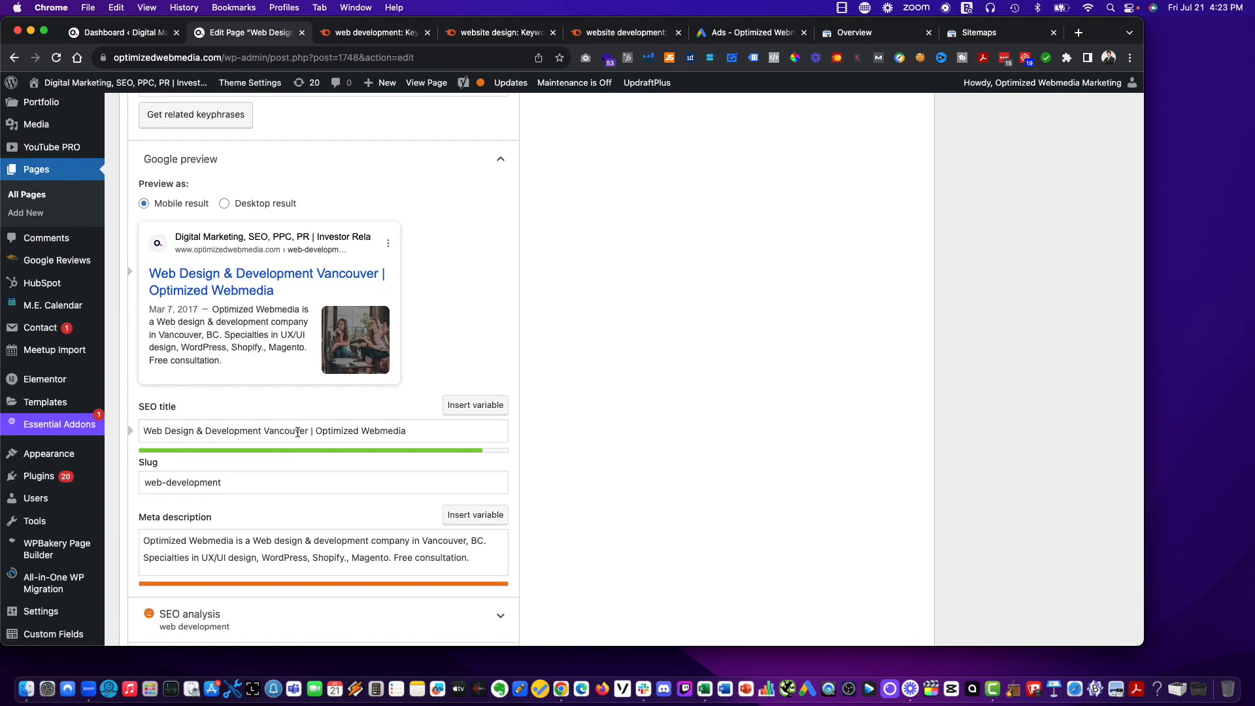
drag(309, 431, 120, 431)
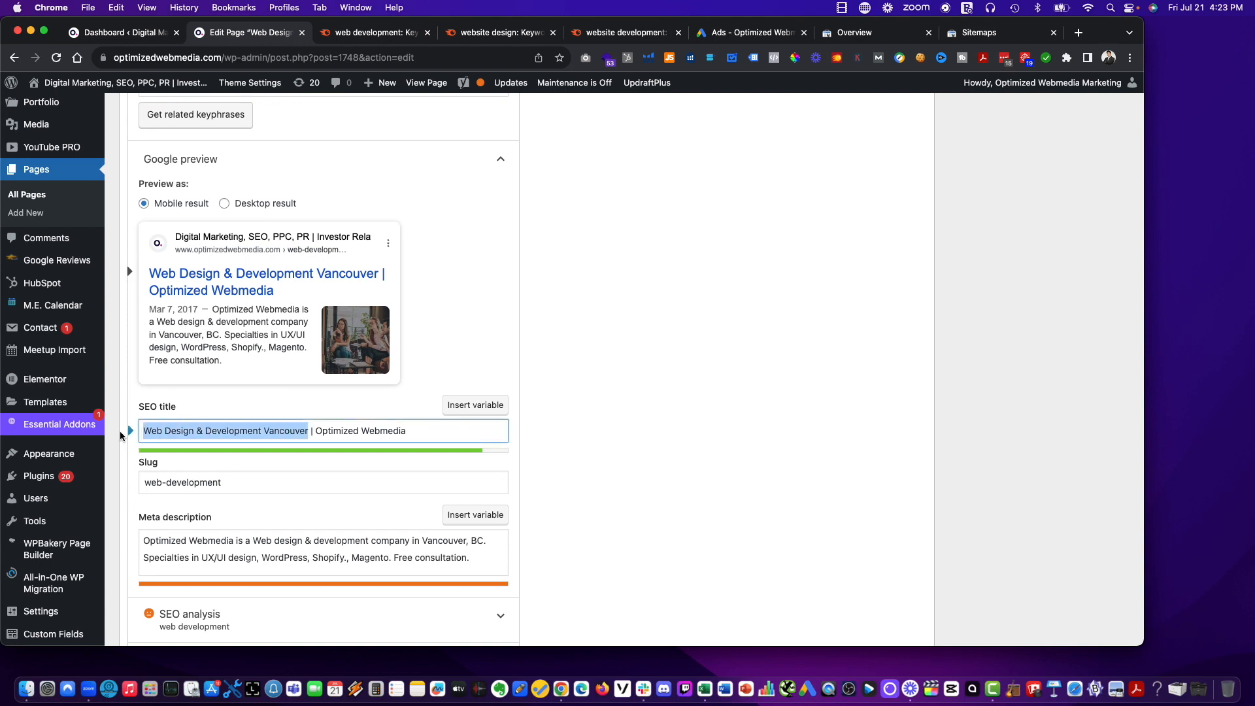
key(super+v)
key(super+z)
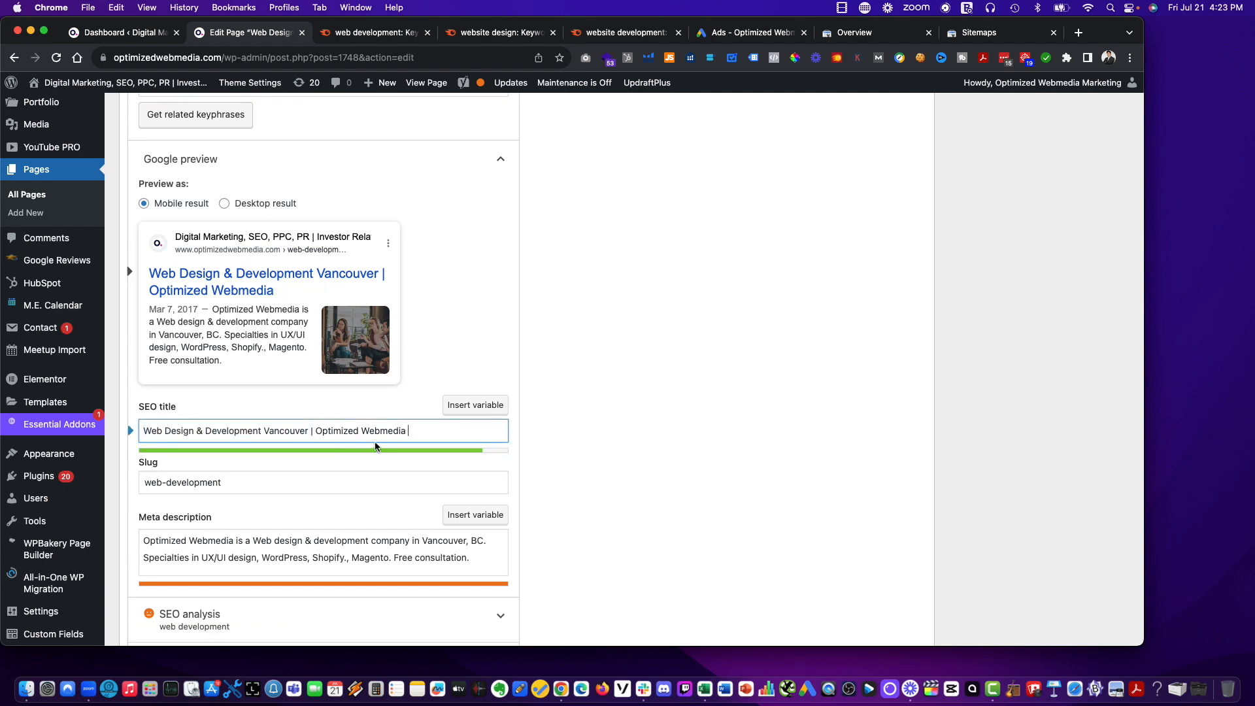
drag(308, 431, 136, 430)
key(super+v)
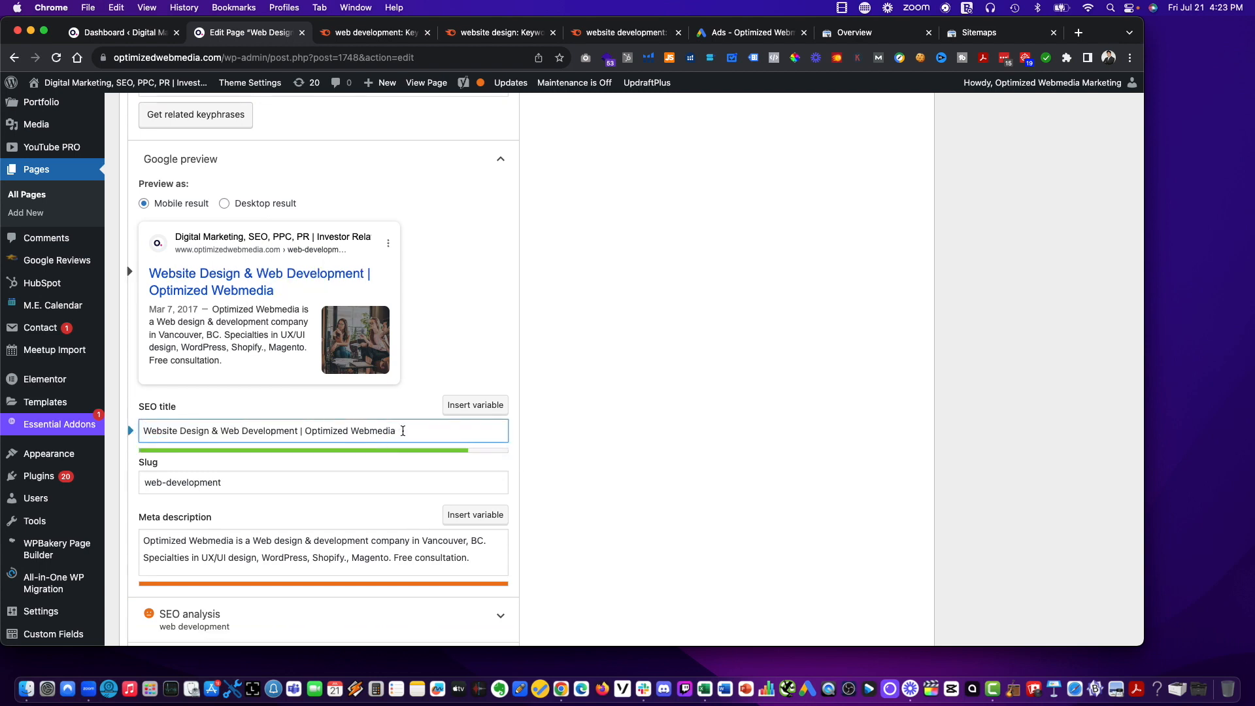
text(Marketing)
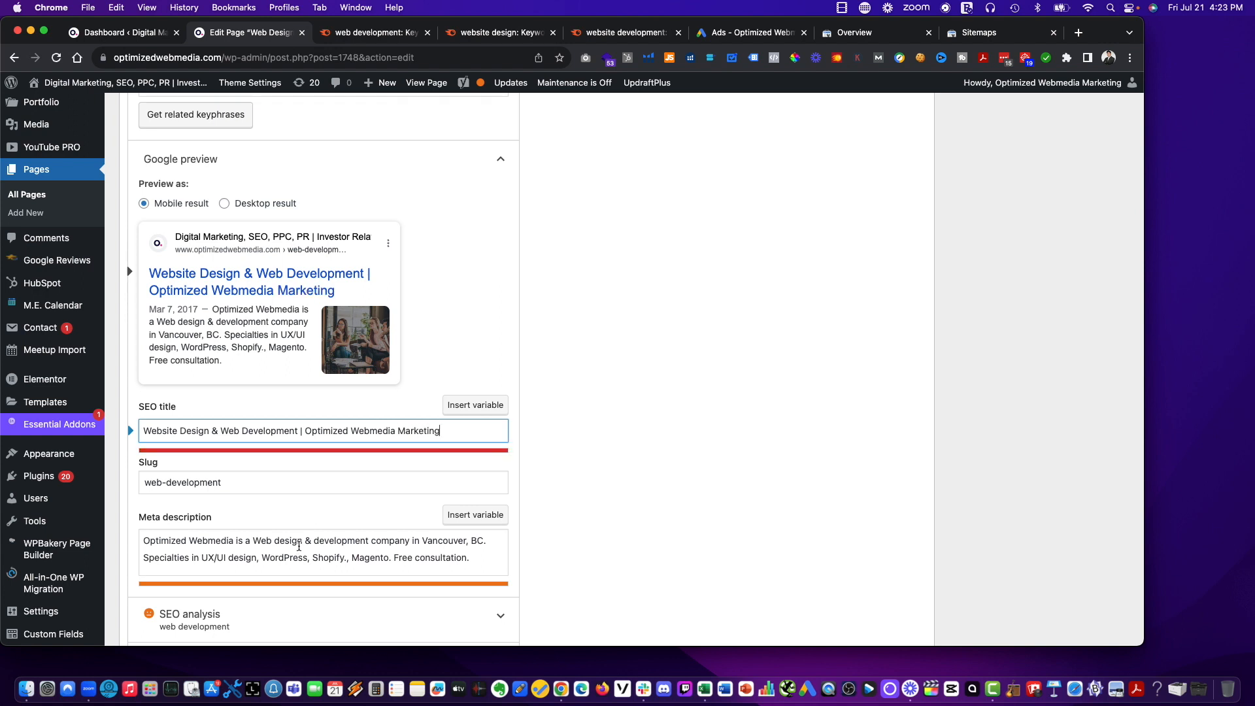
In the meta description, replace "Web design & development" with "Website Design & Web Development" and remove the closing "Free consultation".
click(364, 540)
drag(253, 540, 364, 541)
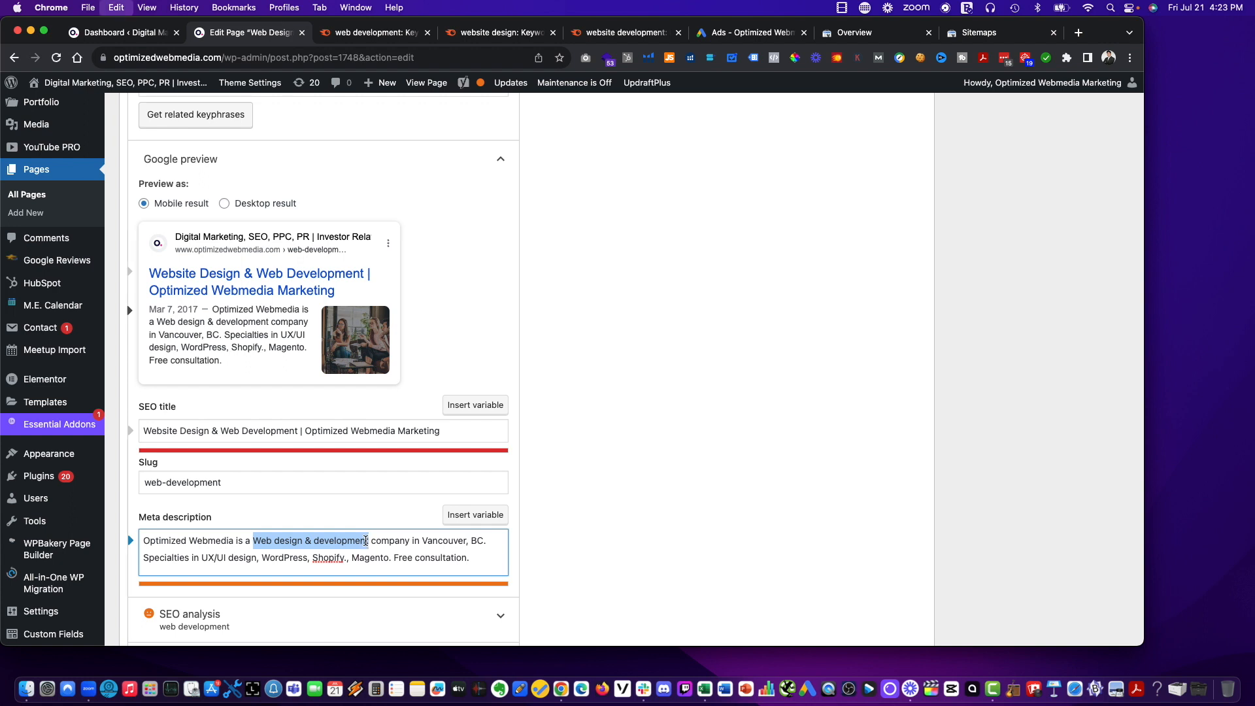
key(super+v)
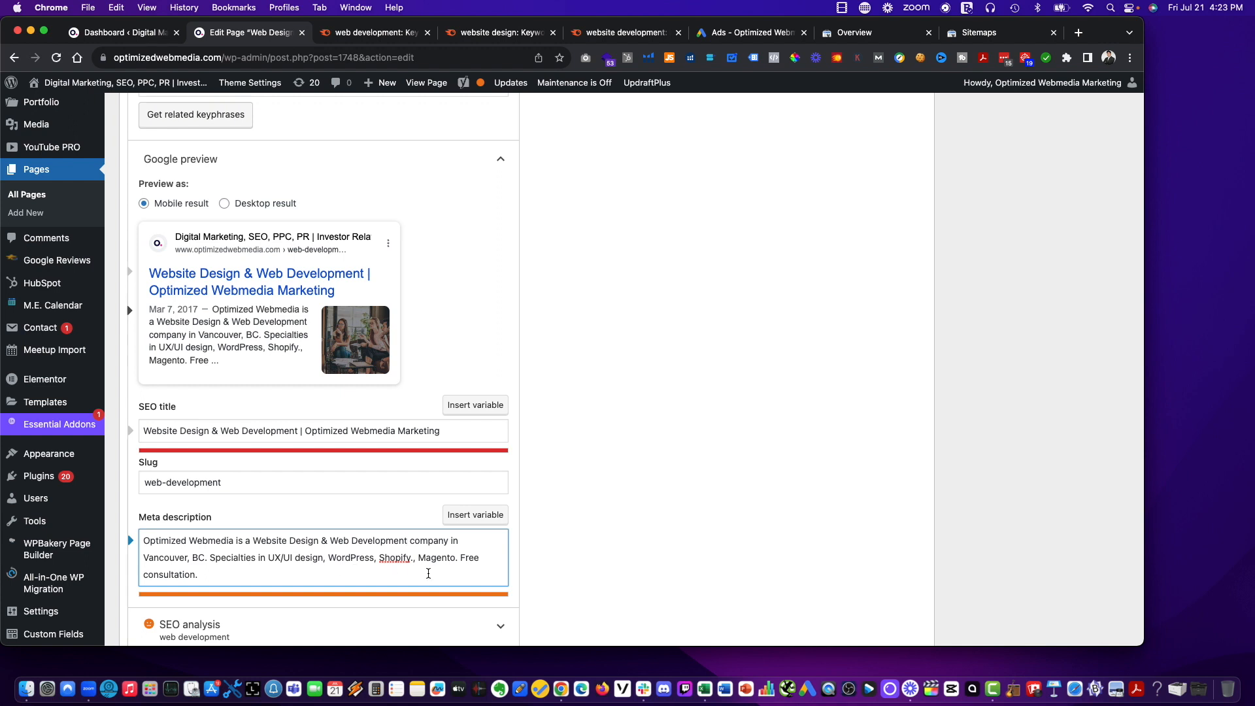
drag(489, 573, 458, 557)
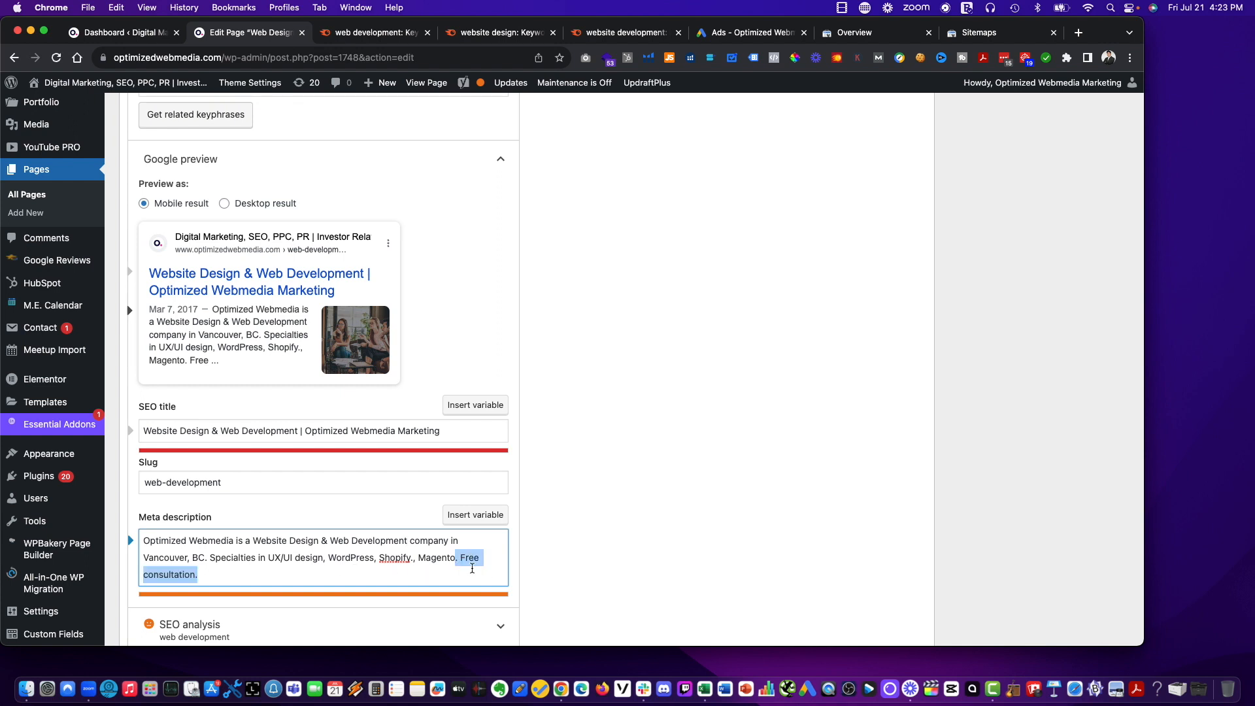
key(BackSpace)
Update the published page and open the site's homepage in a new browser tab while staying on the page editor.
scroll(807, 523, up, 15)
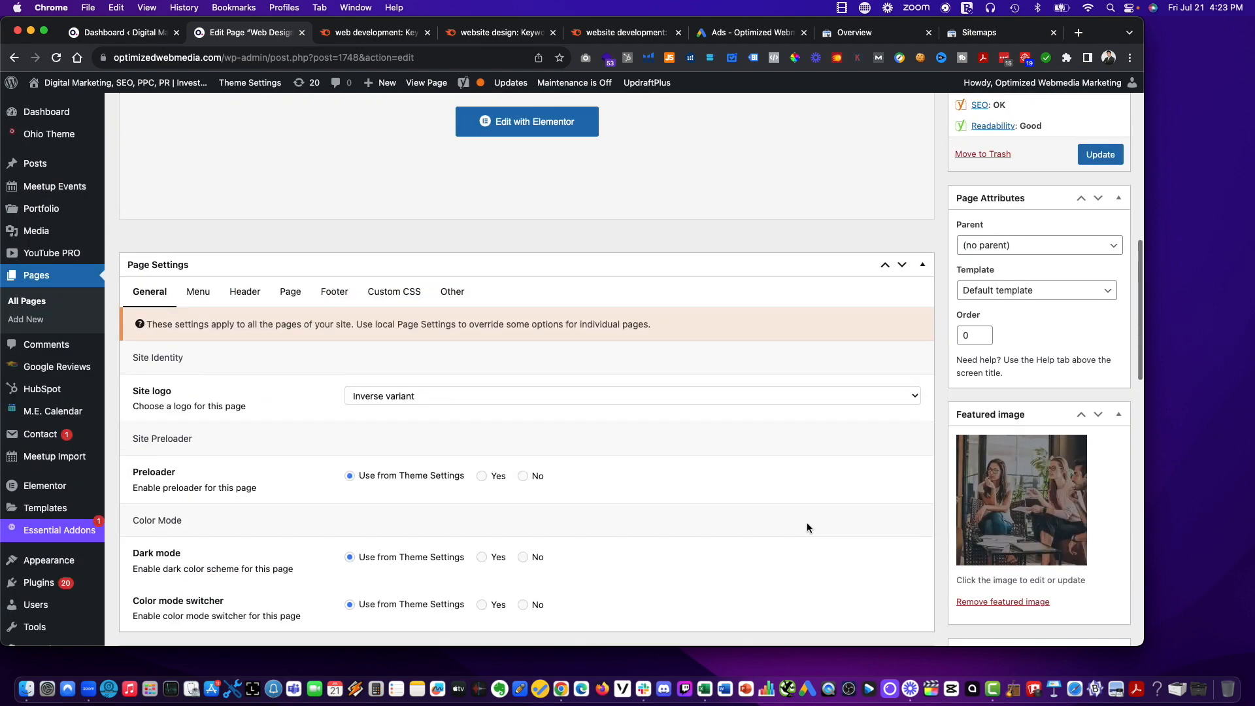
click(1101, 466)
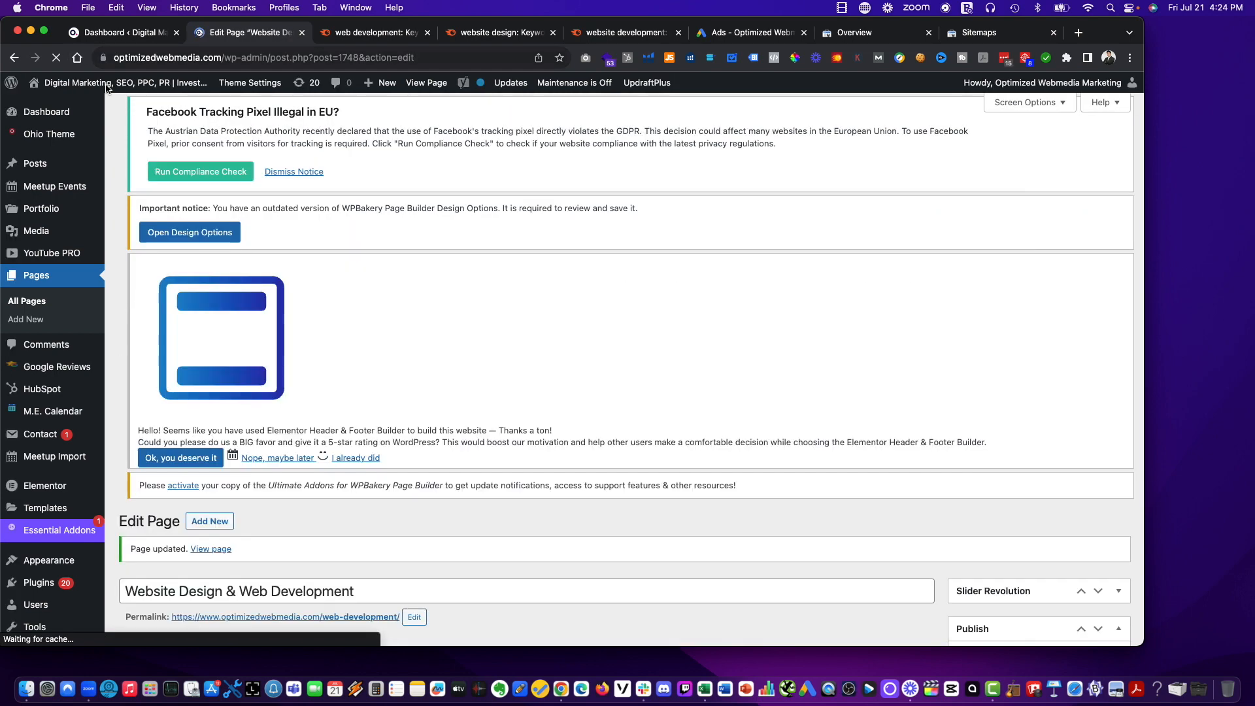
mouse_move(106, 88)
right_click(65, 106)
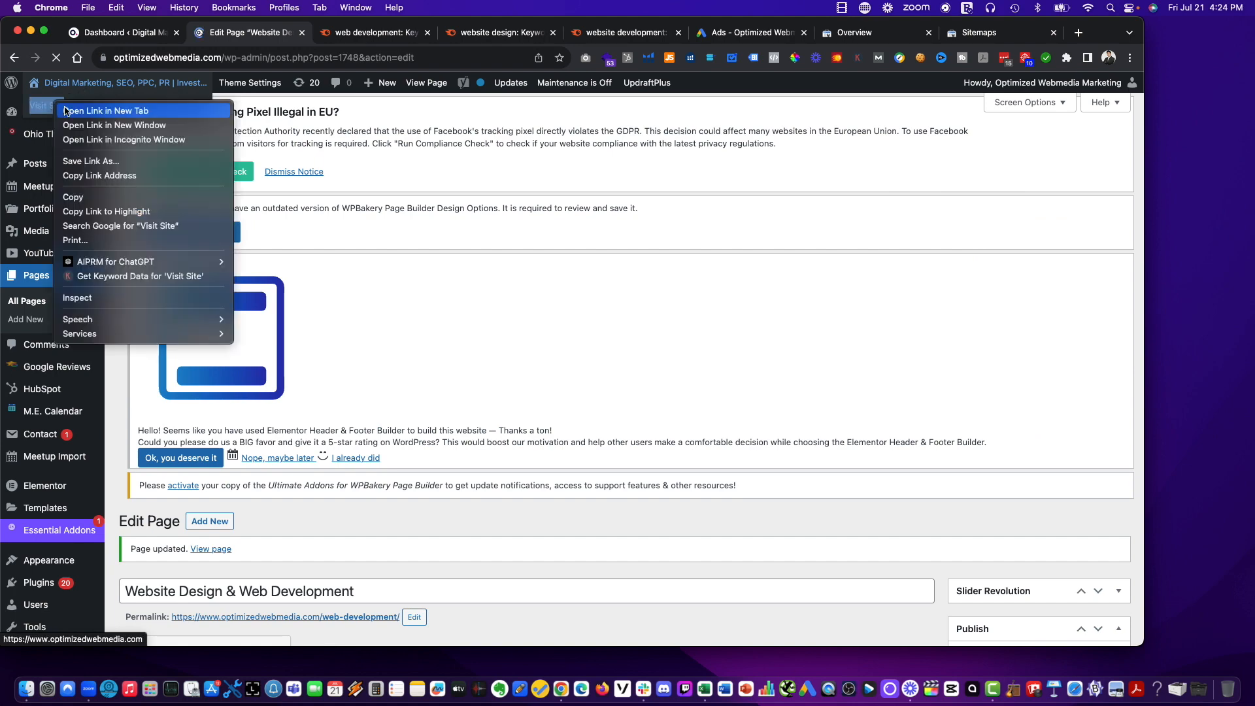
key(Escape)
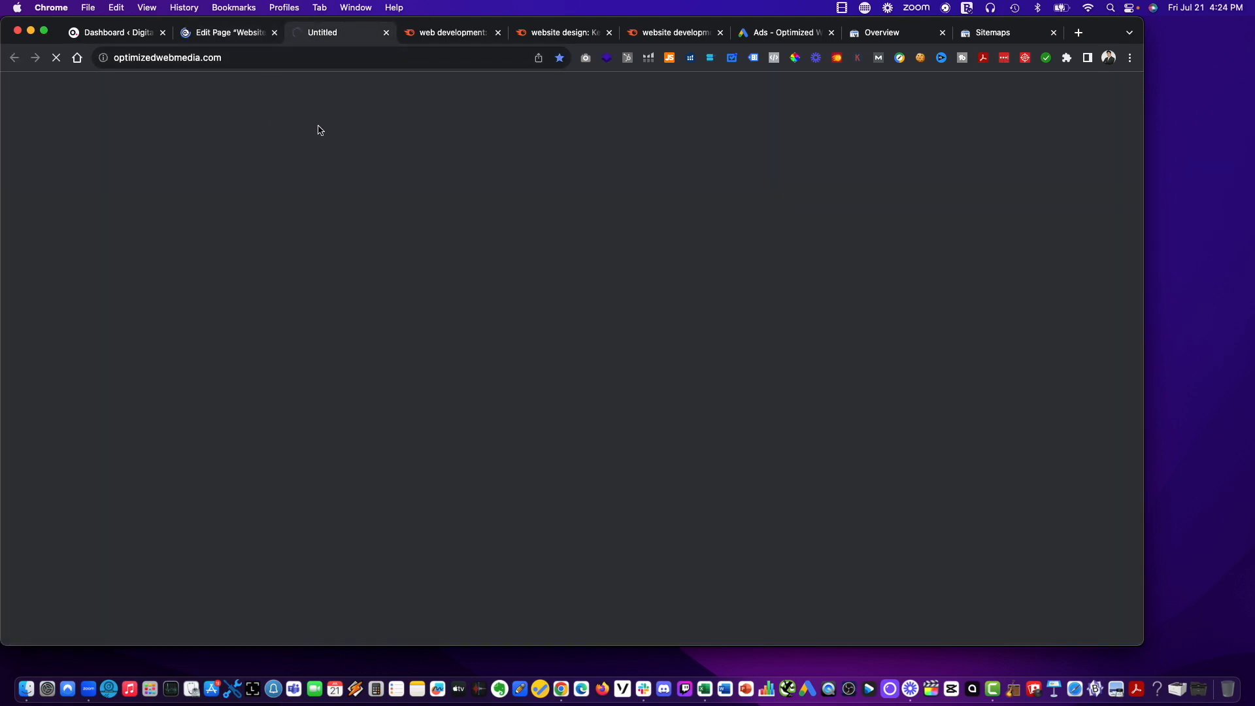
click(230, 42)
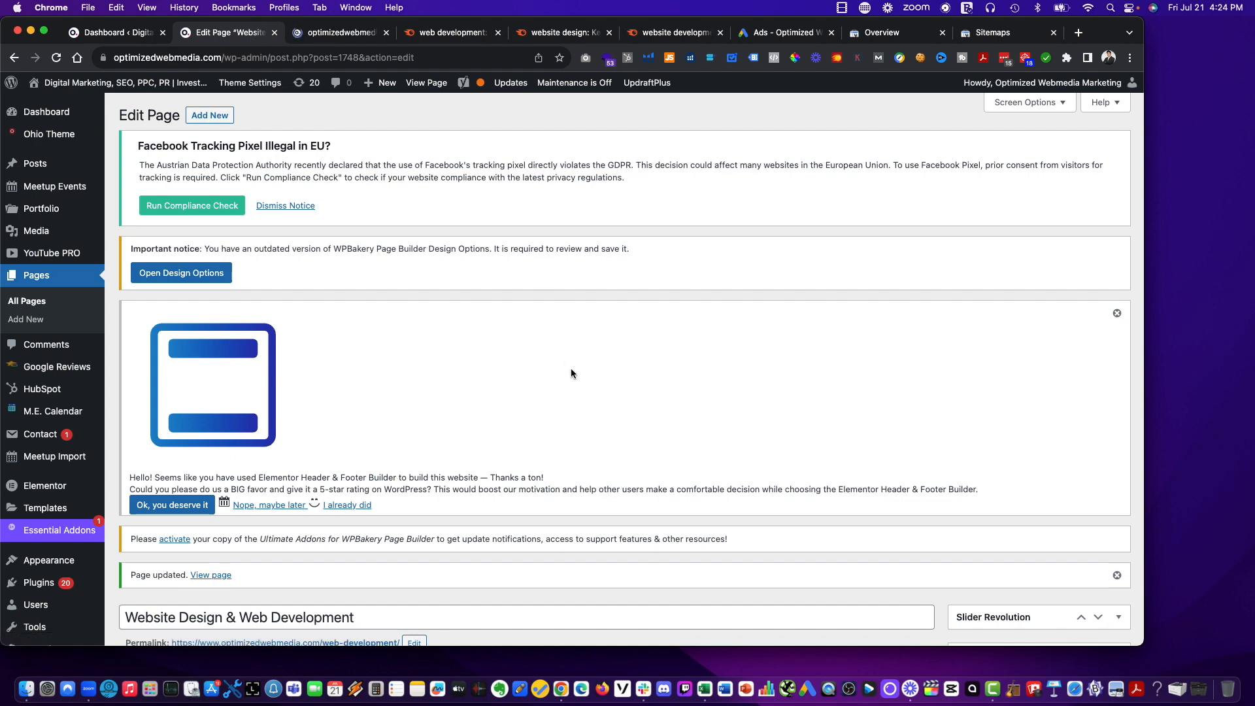
scroll(438, 574, down, 4)
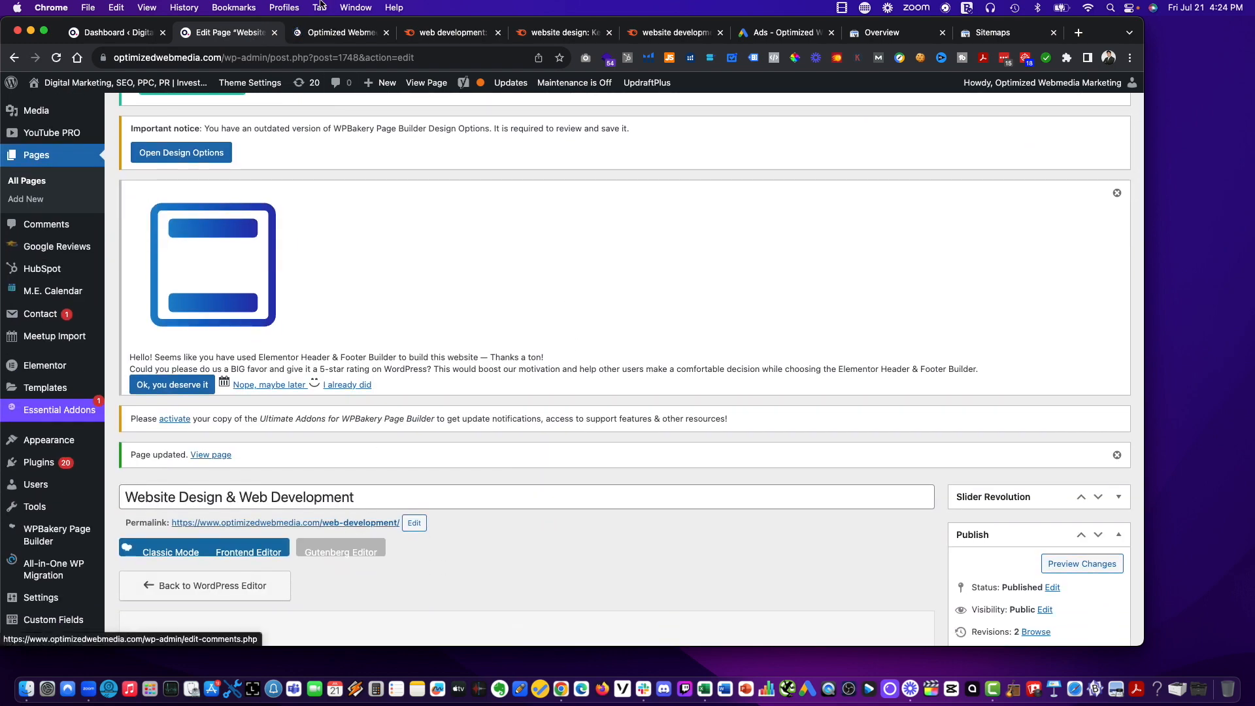
On the live site, look through the Web Design entries under Marketing and open the web development page.
click(327, 34)
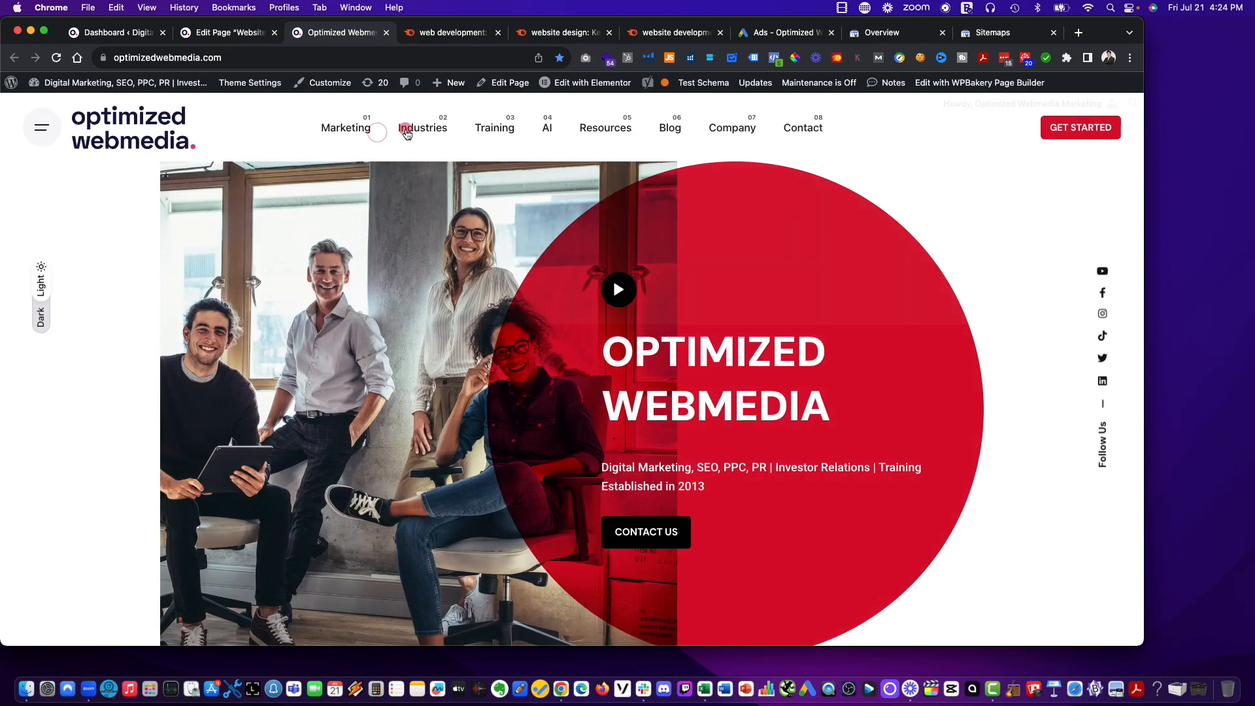
mouse_move(346, 127)
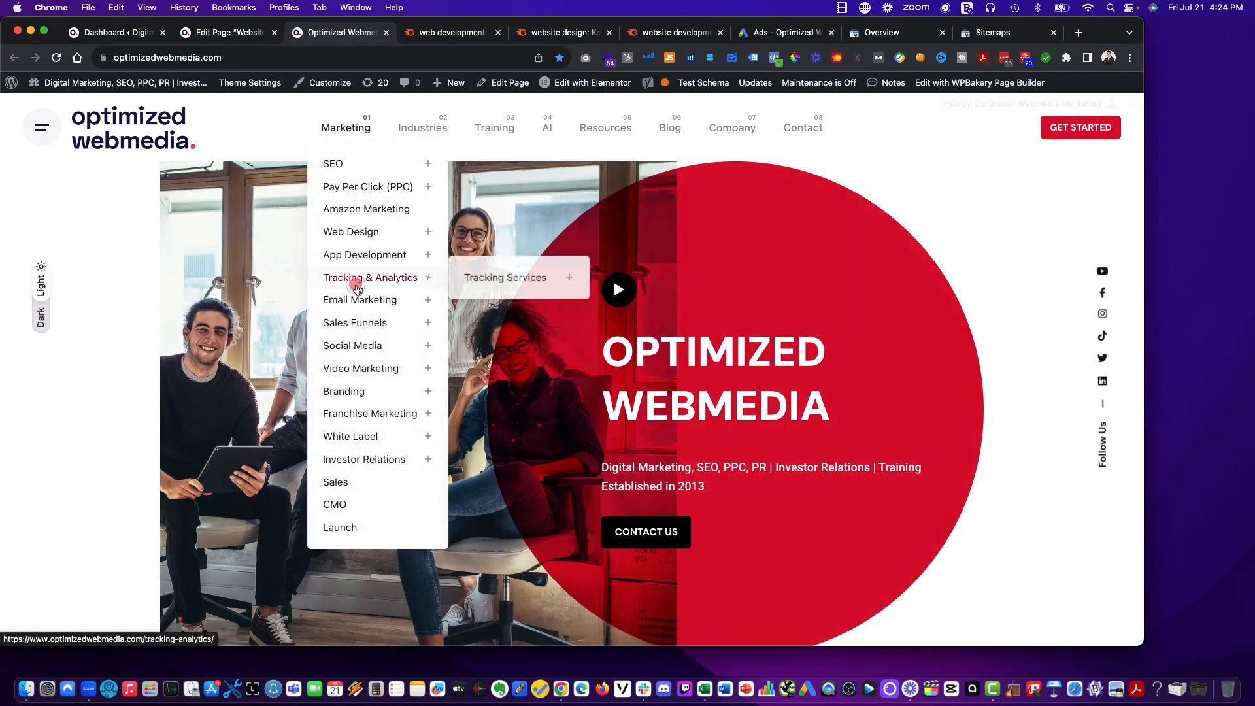
mouse_move(357, 236)
click(497, 234)
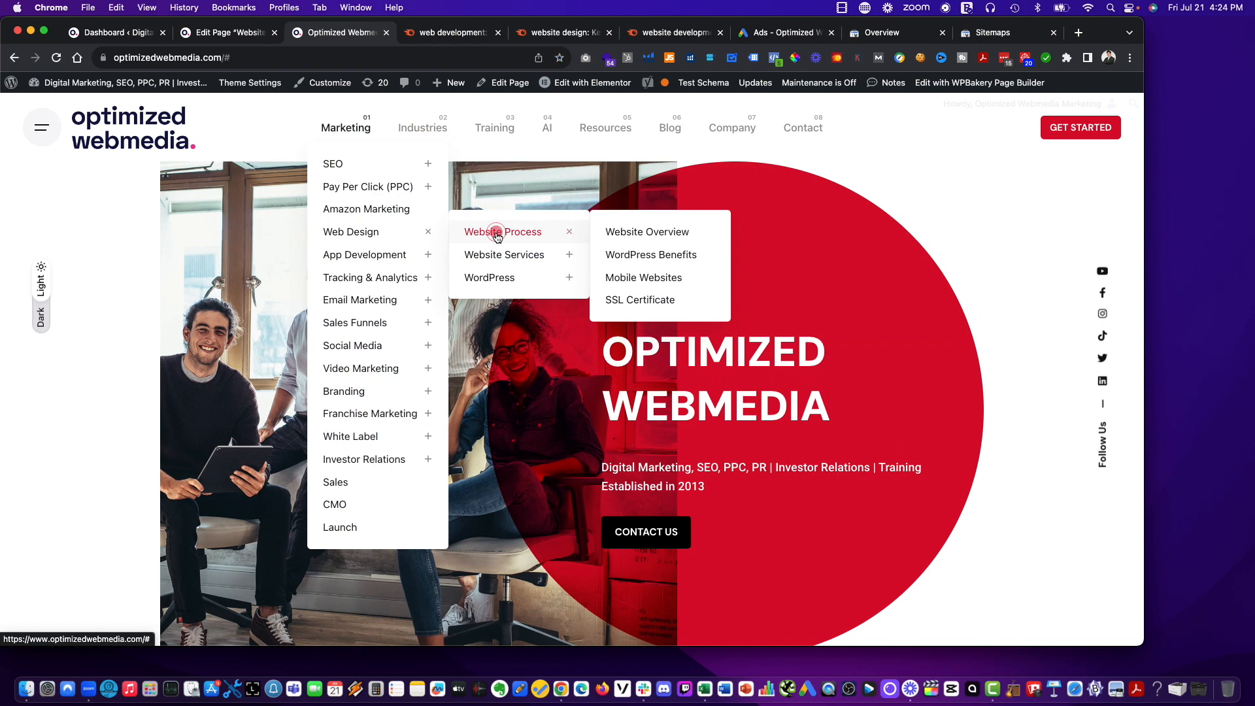
click(494, 261)
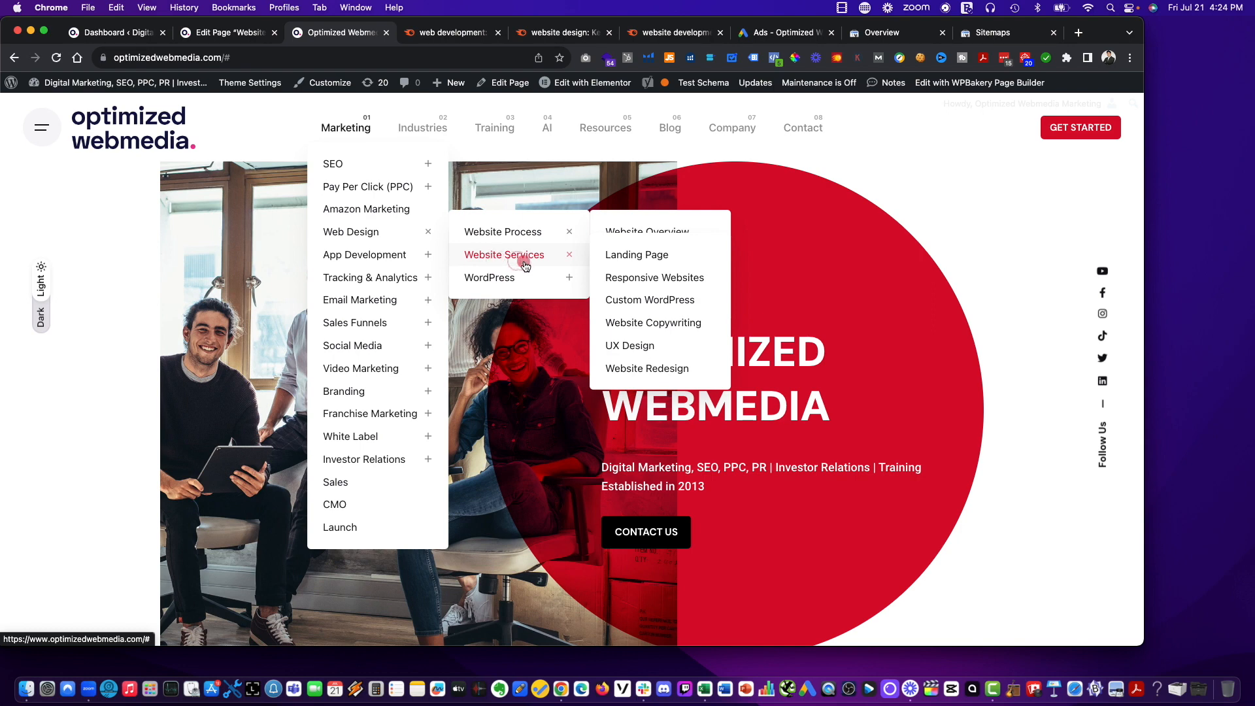
click(524, 275)
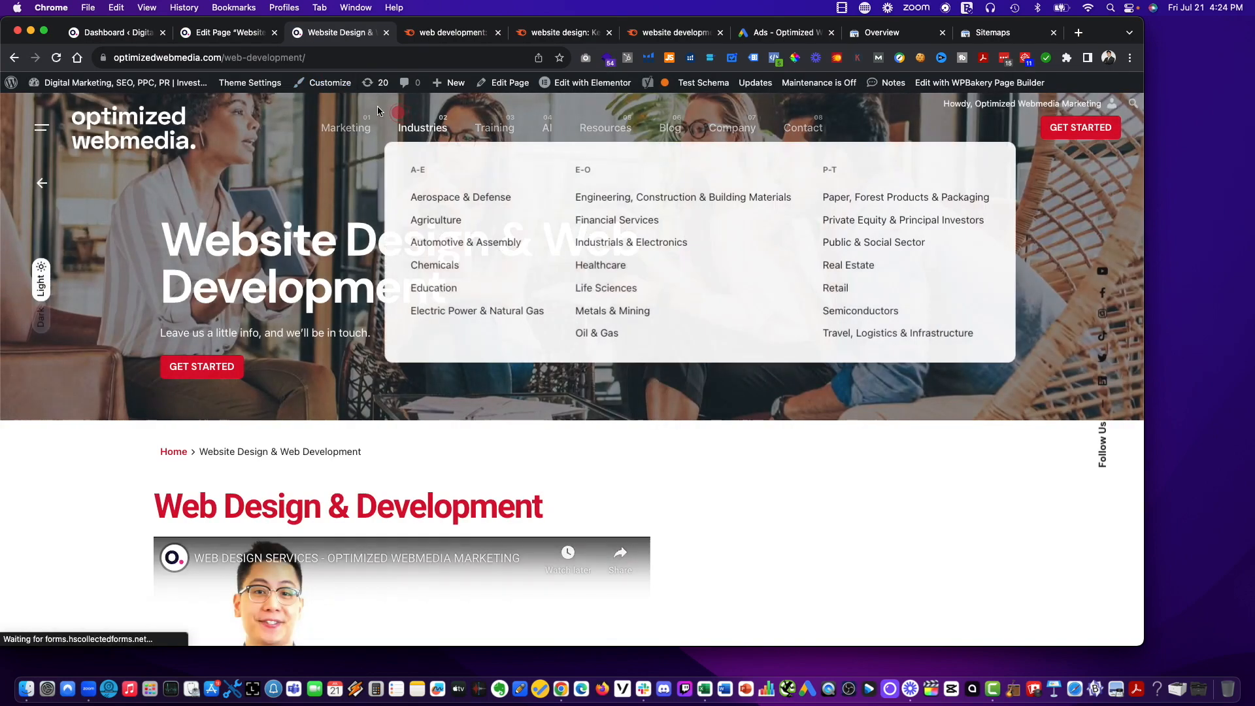
Explore the Website Services and Website Process subpages under Web Design and view the WordPress Benefits page.
mouse_move(274, 88)
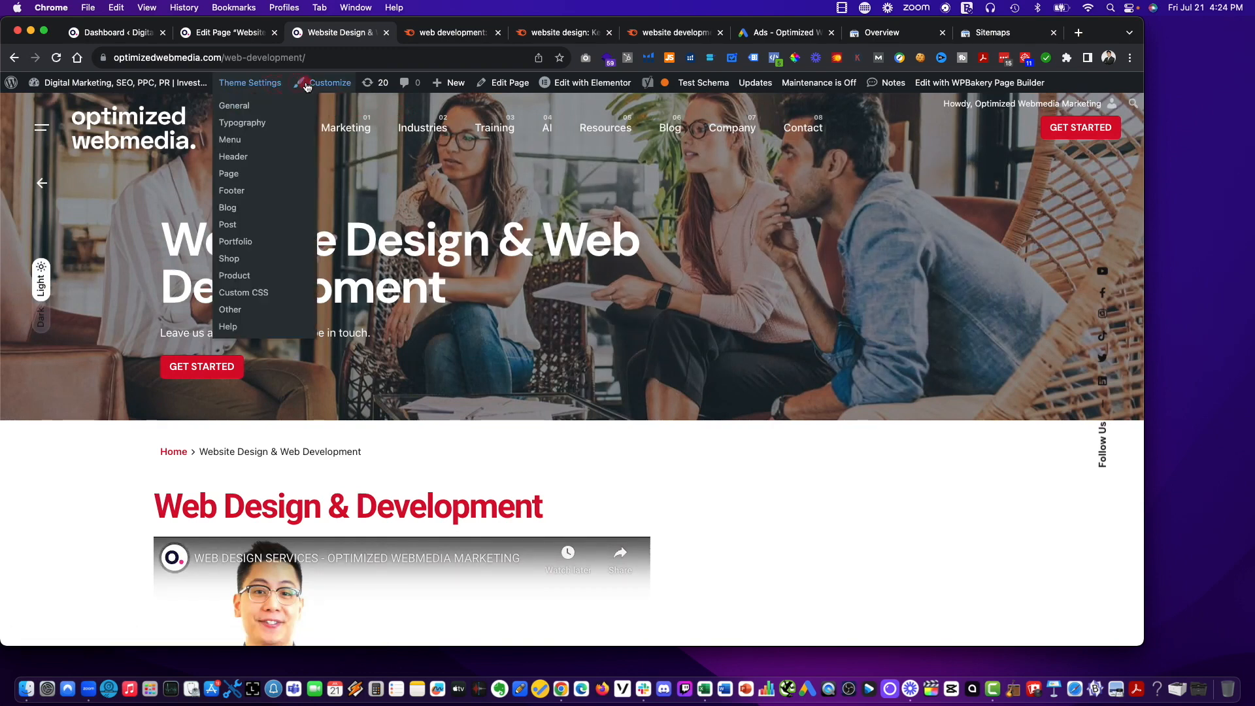
mouse_move(349, 133)
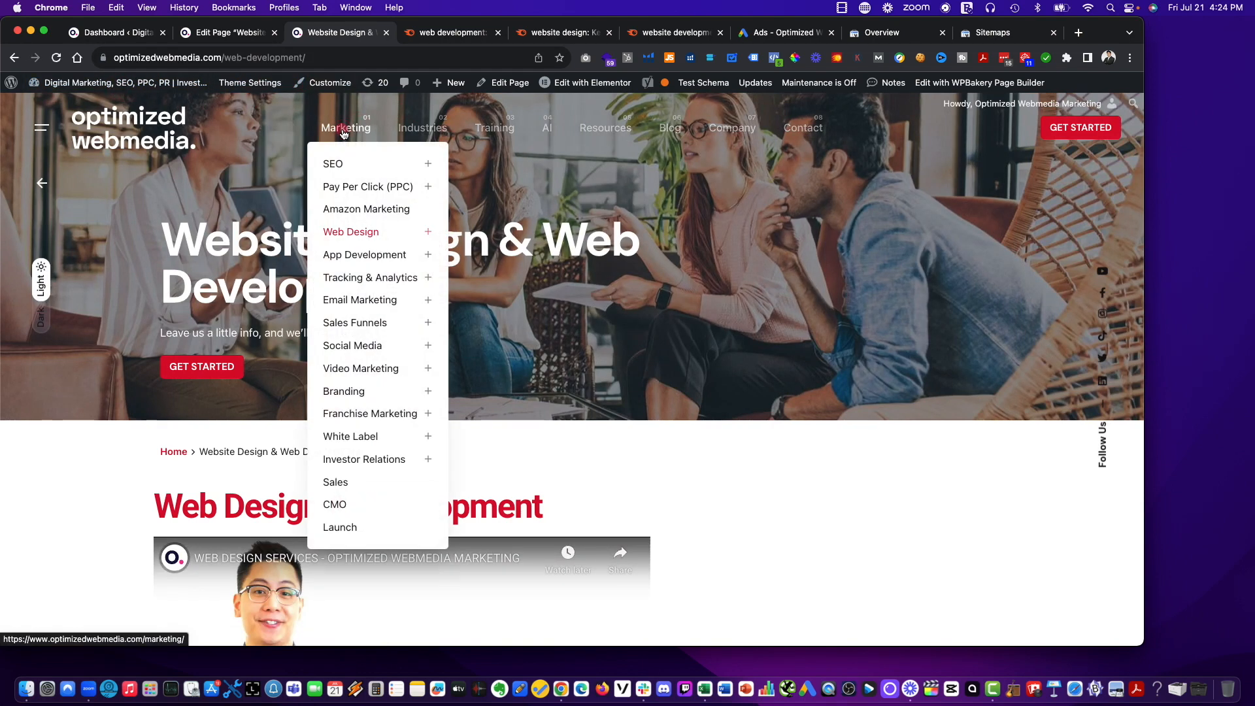
mouse_move(357, 235)
mouse_move(492, 260)
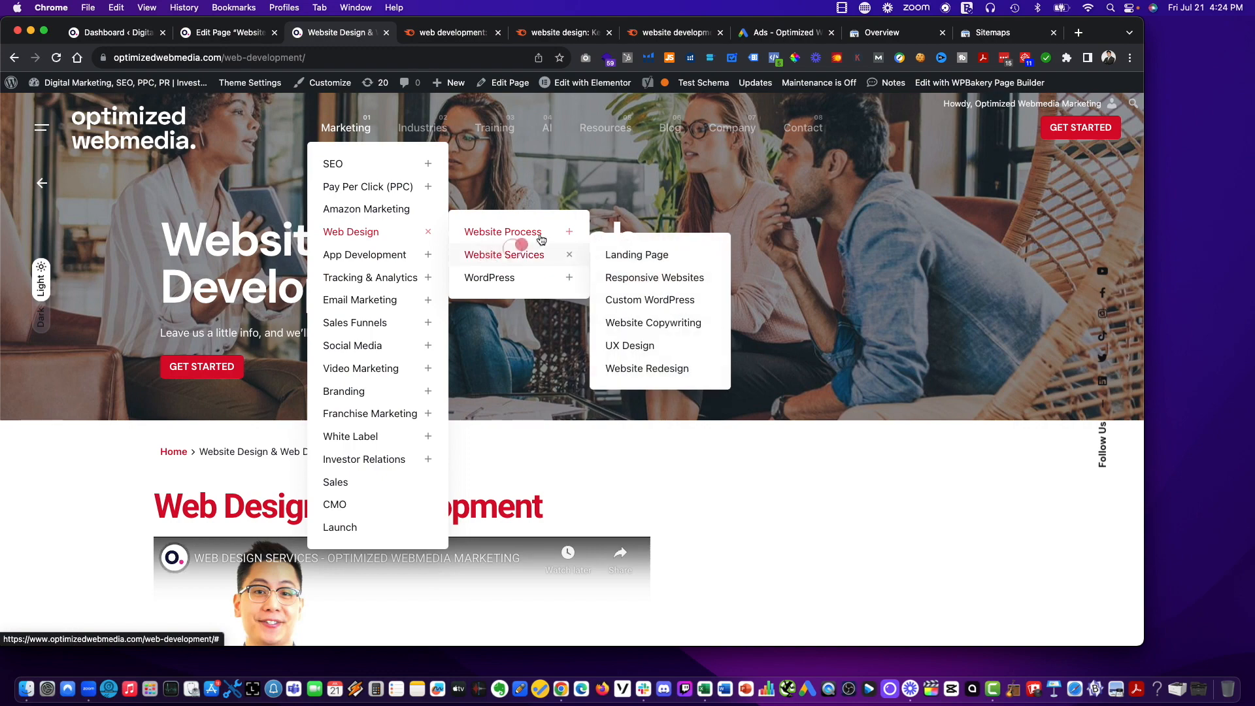
mouse_move(572, 233)
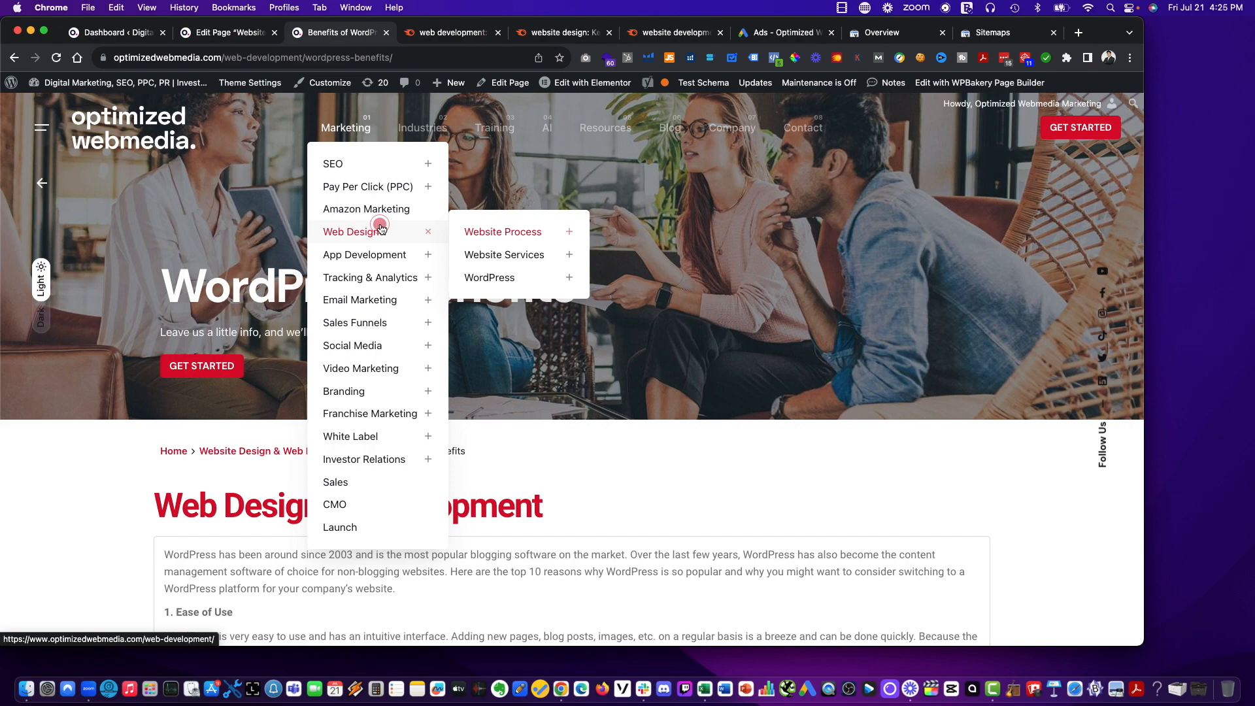
Return to the page editor and open the web development page for editing with Elementor.
click(246, 33)
scroll(569, 378, down, 10)
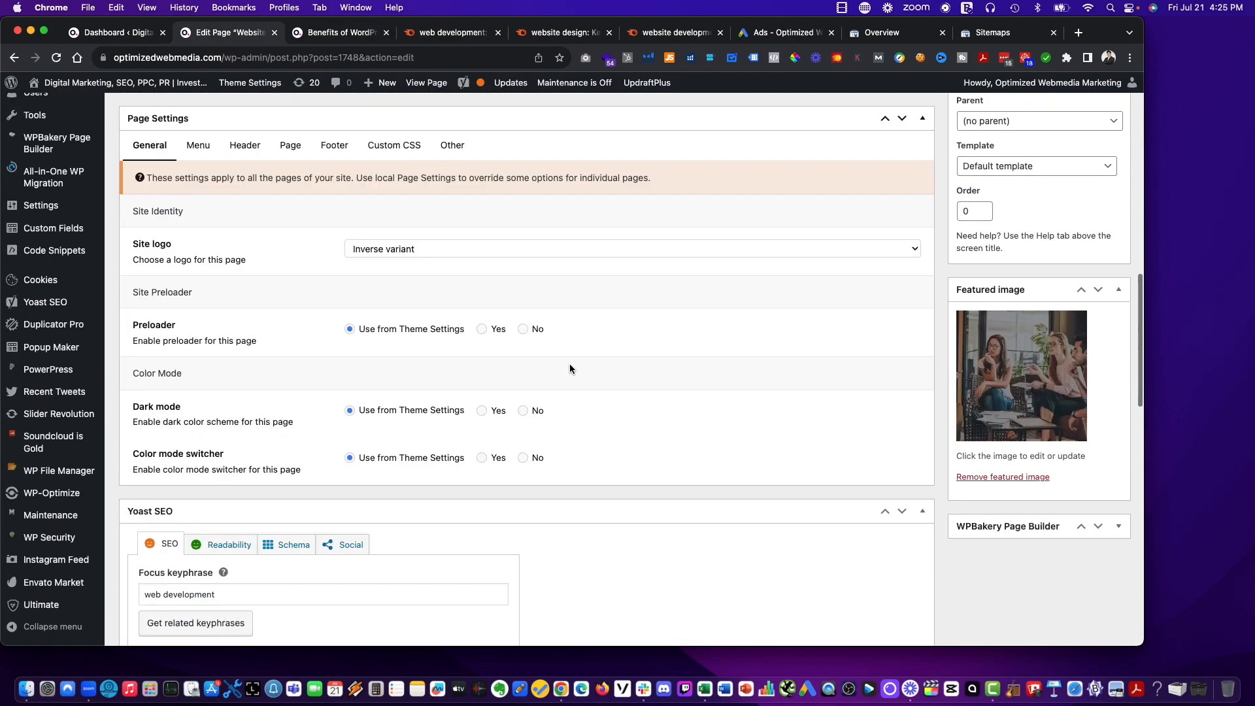
scroll(568, 363, up, 5)
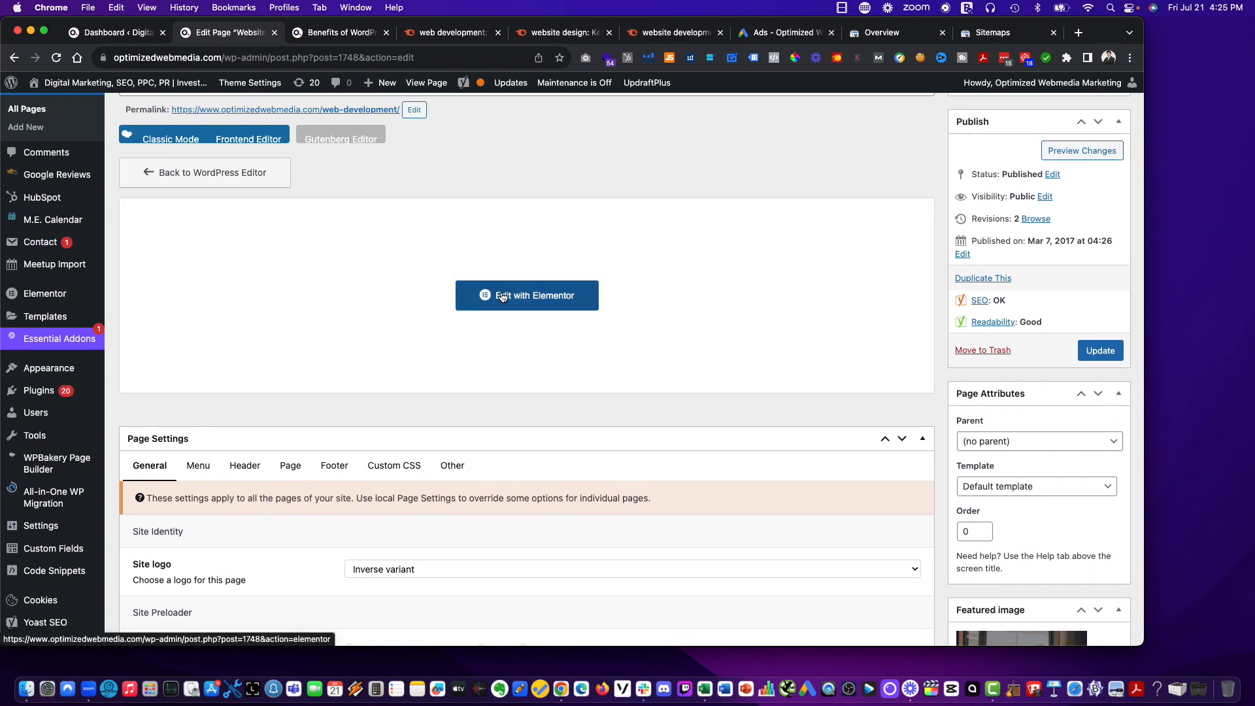
click(502, 297)
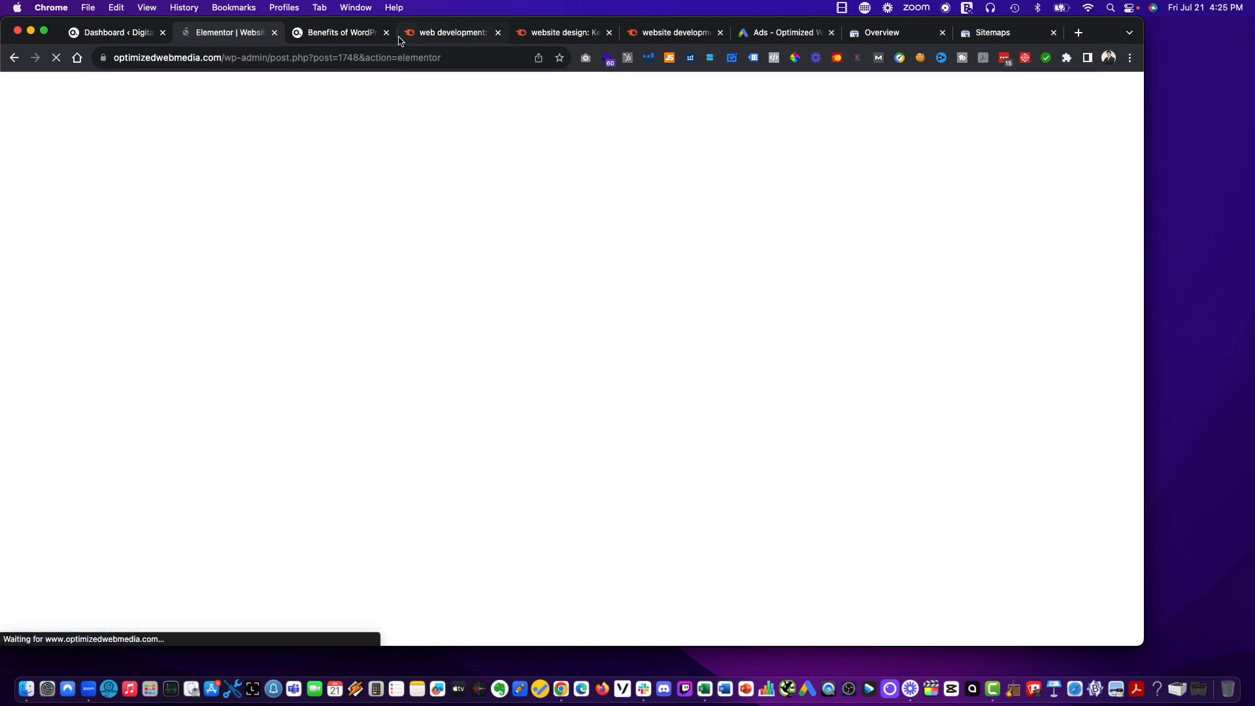
Close the three Semrush keyword research tabs.
click(497, 33)
click(497, 33)
click(497, 33)
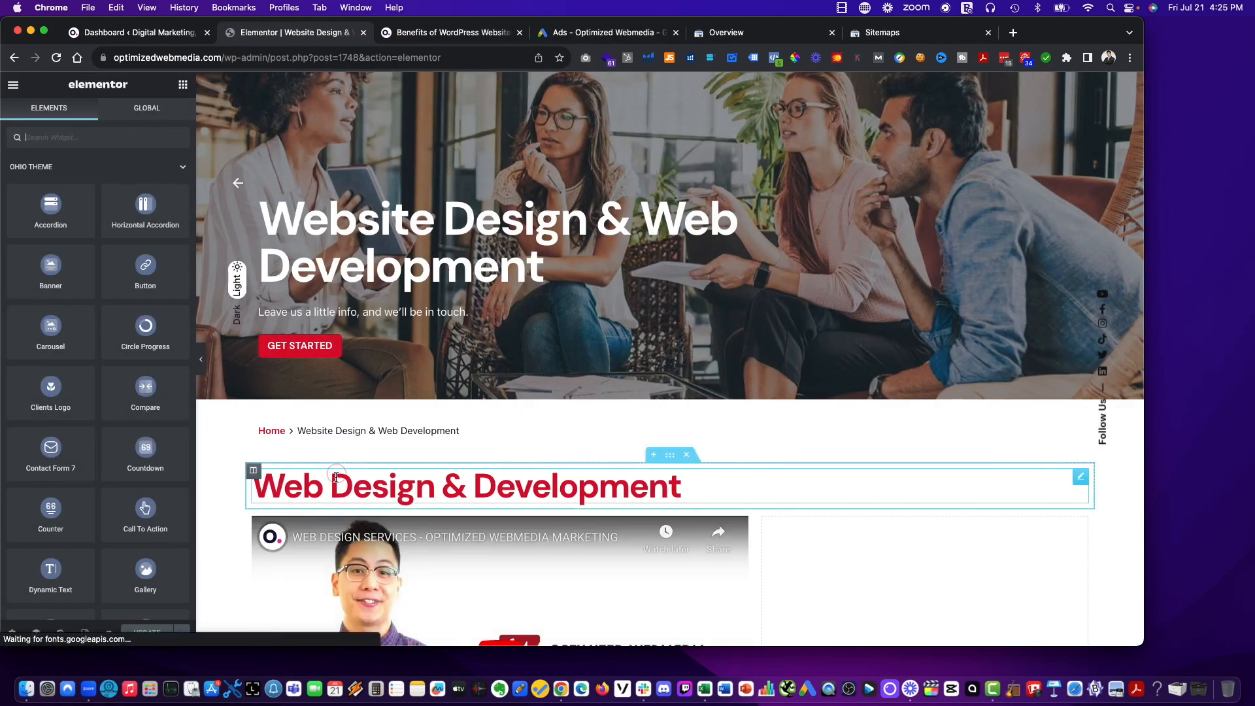
Change the main content heading above the video to "Website Design & Web Development".
click(336, 478)
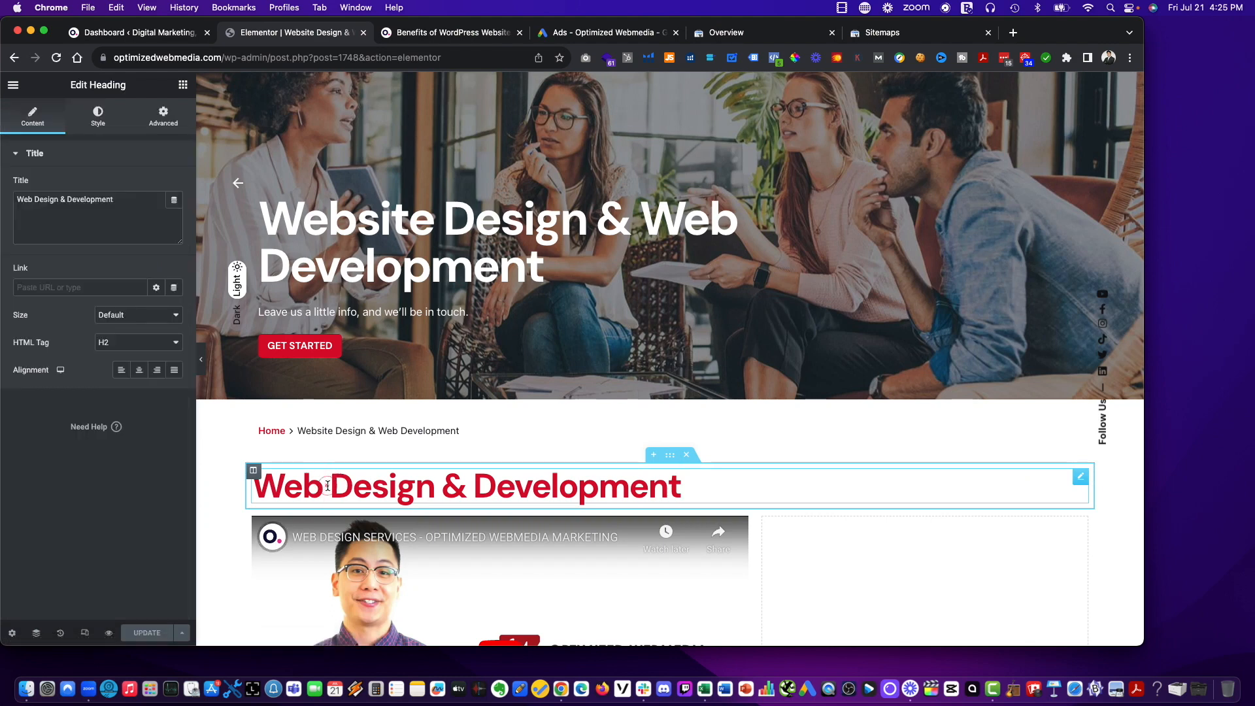
click(328, 485)
text(site)
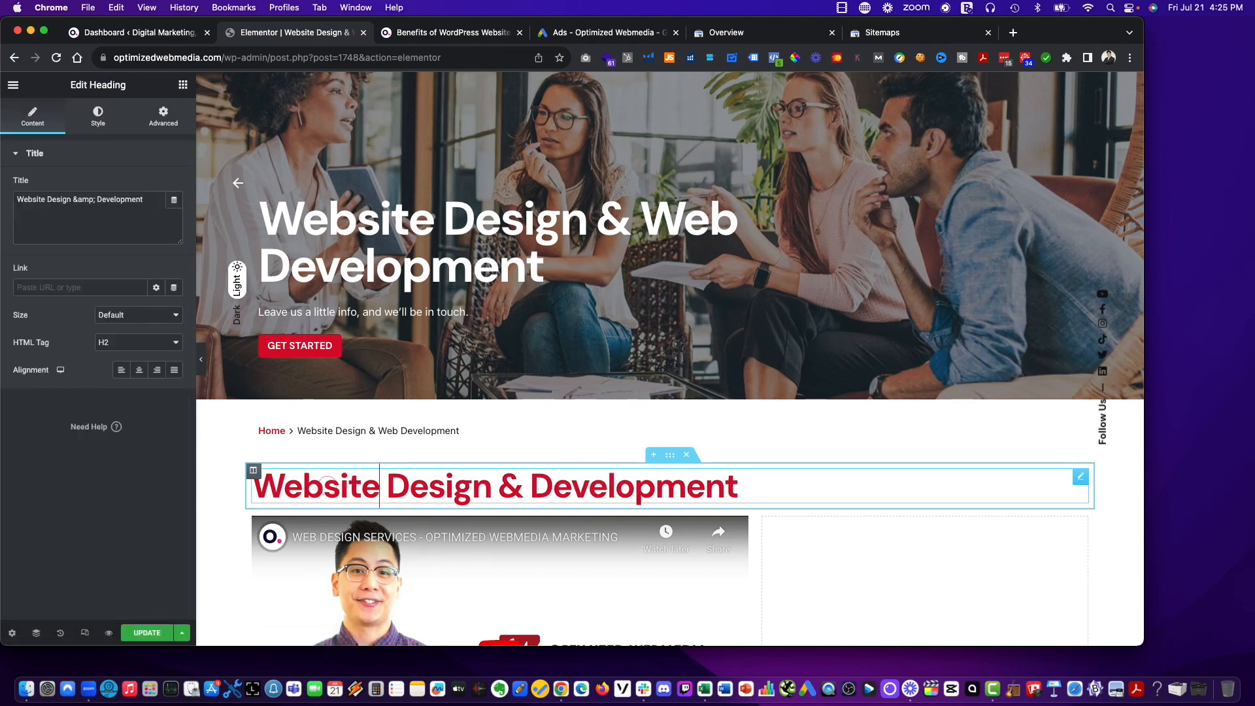
text(Web)
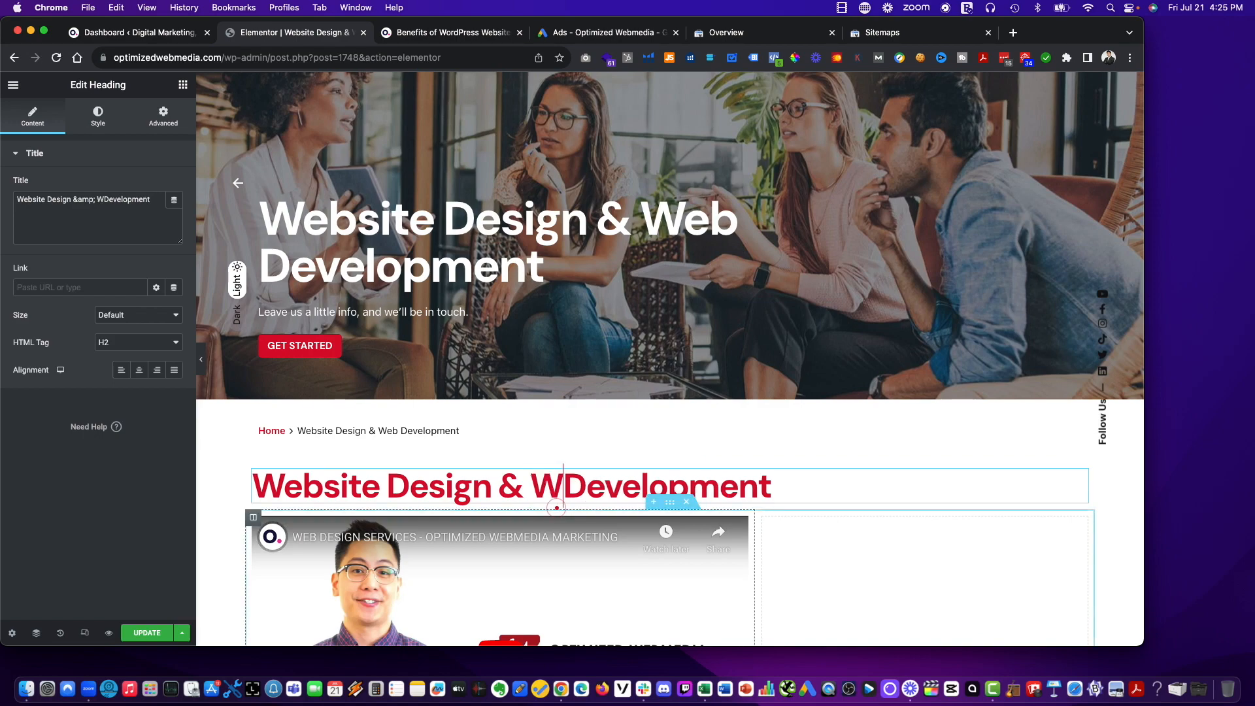
In the first intro paragraph, insert "design" so the sentence reads "begins with a website design or a website refresh?".
scroll(825, 522, down, 3)
scroll(826, 521, down, 8)
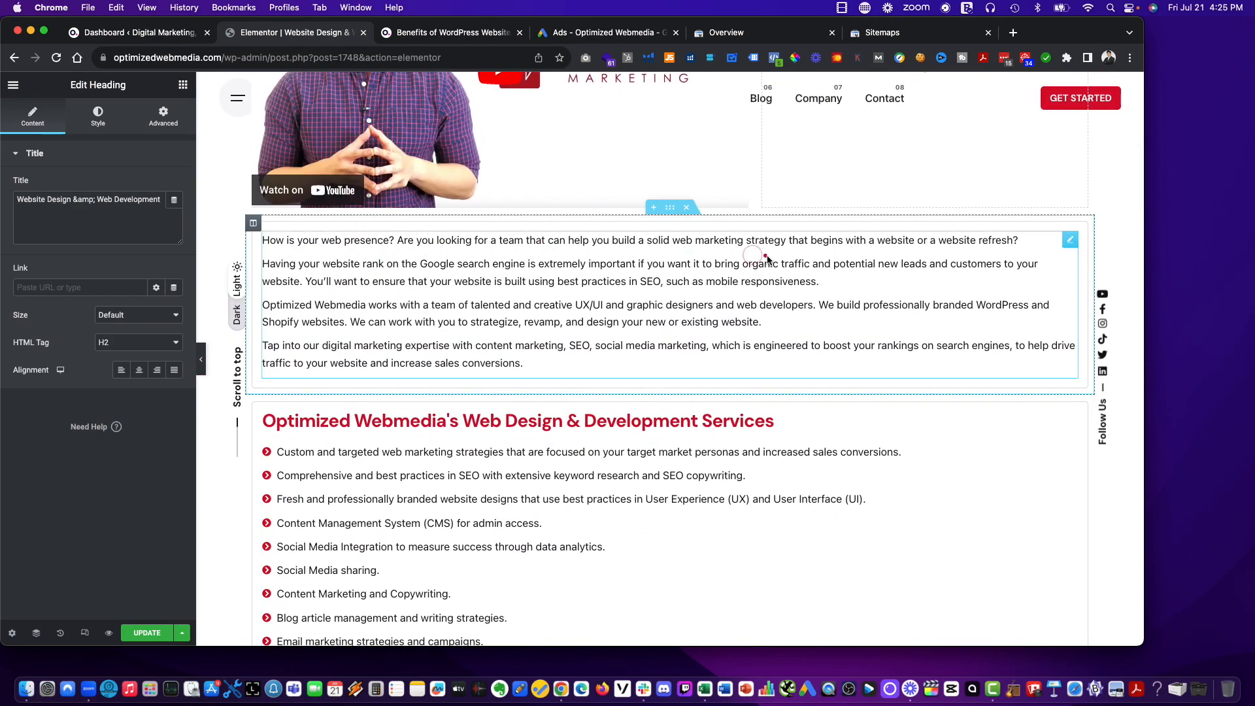
click(917, 241)
text(design)
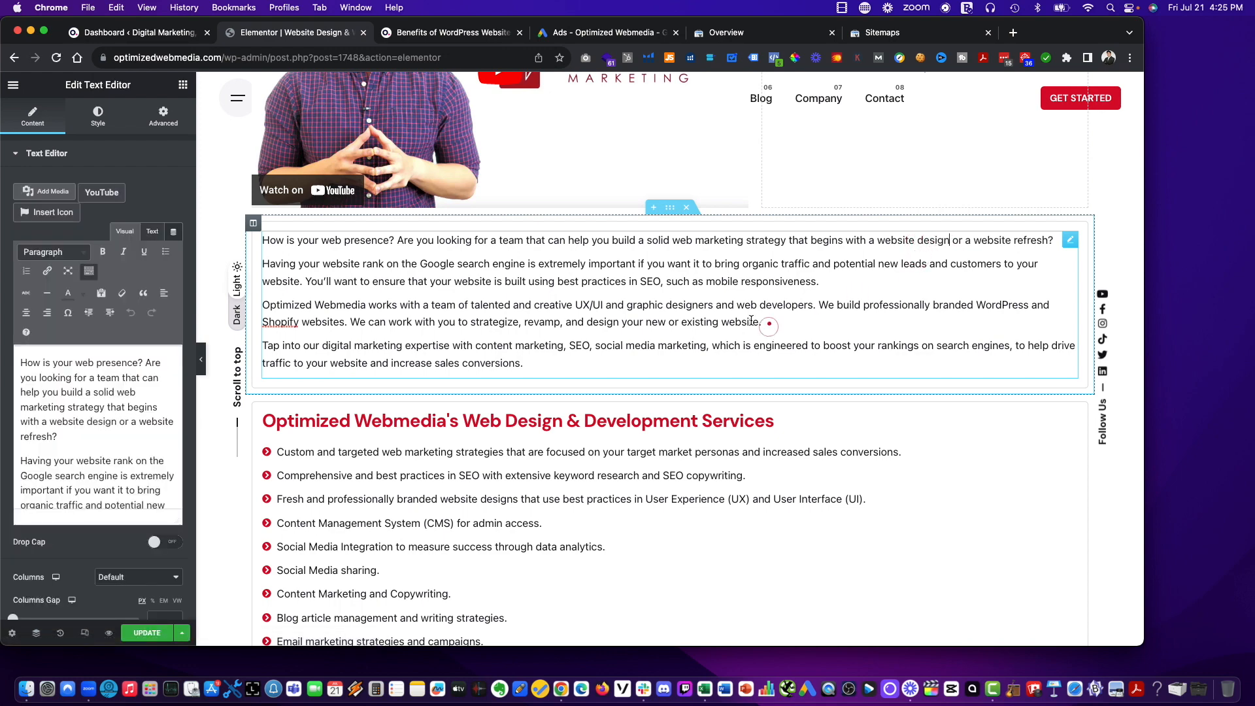
Change the services heading to "Optimized Webmedia's Website Design & Web Development Services".
scroll(508, 370, down, 4)
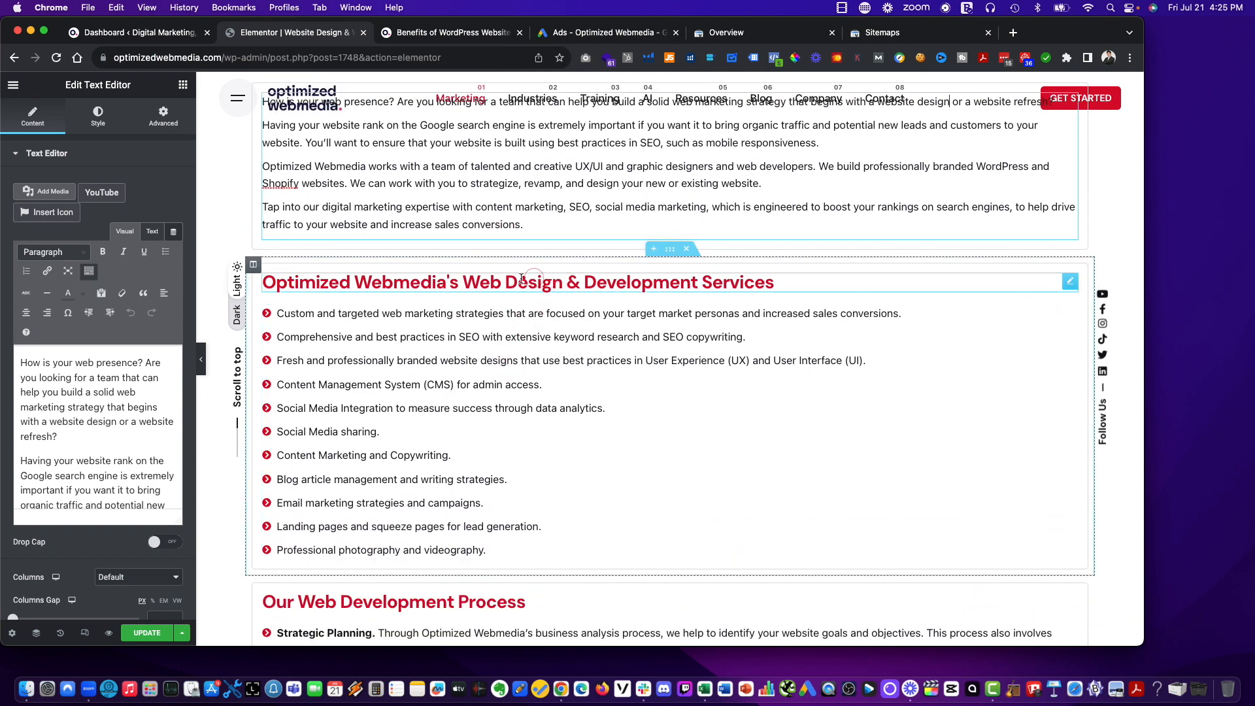
click(501, 283)
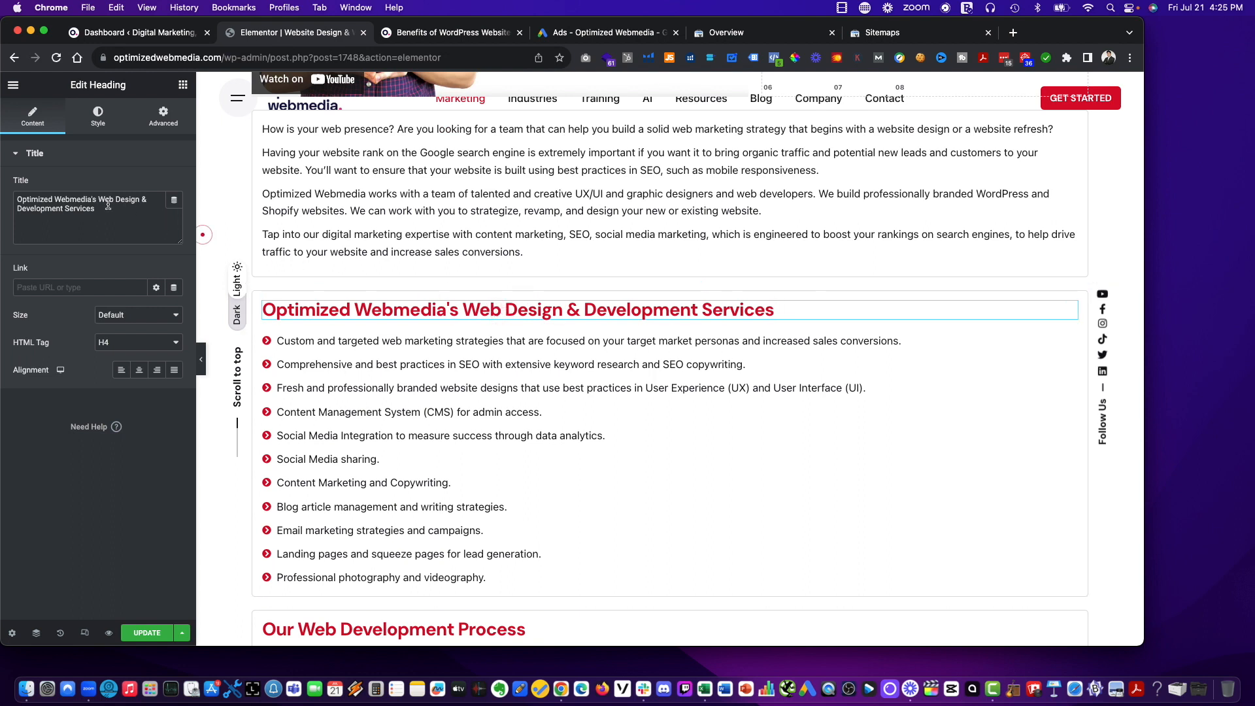
text(site)
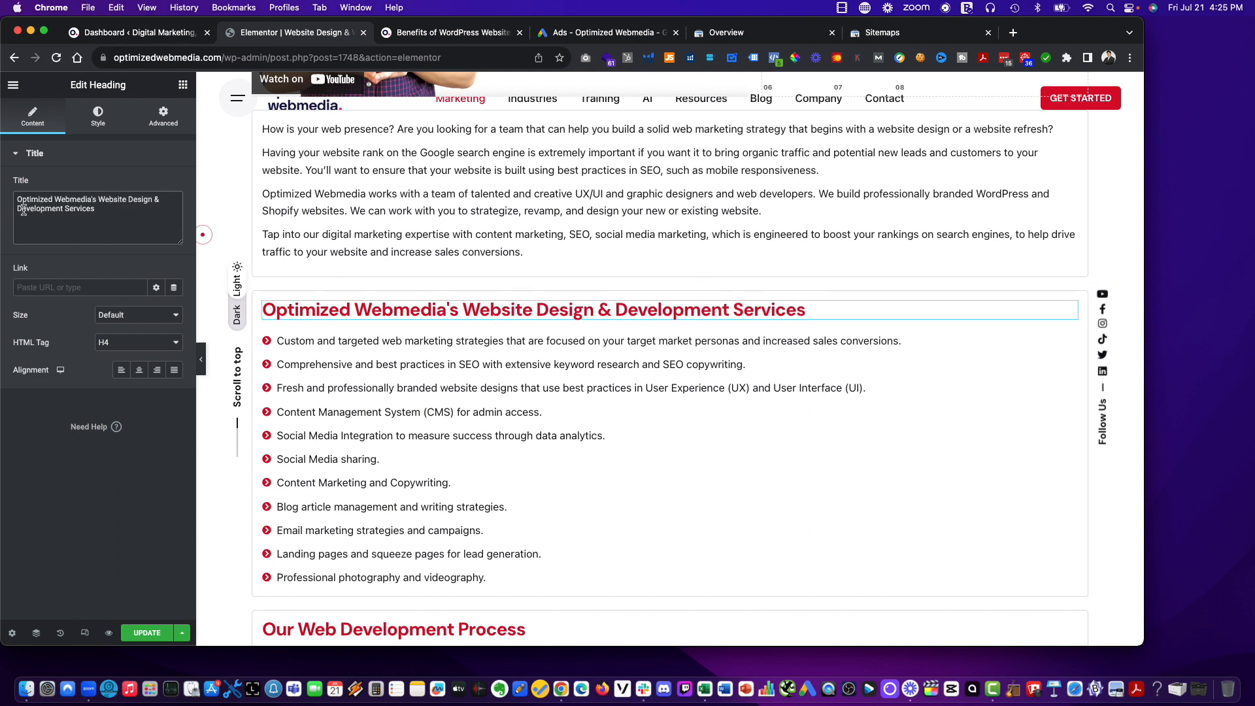
text(Web)
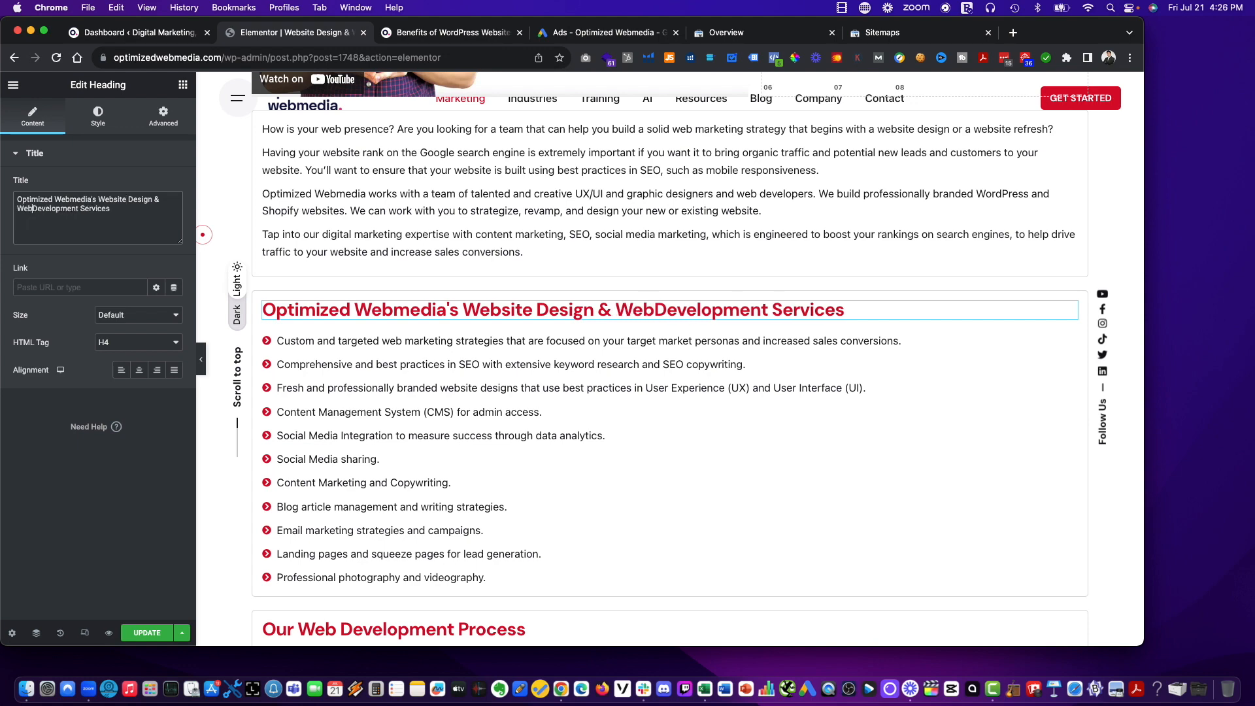
Change the process section heading to "Our Website Design & Web Development Process".
scroll(323, 393, down, 4)
scroll(324, 393, down, 4)
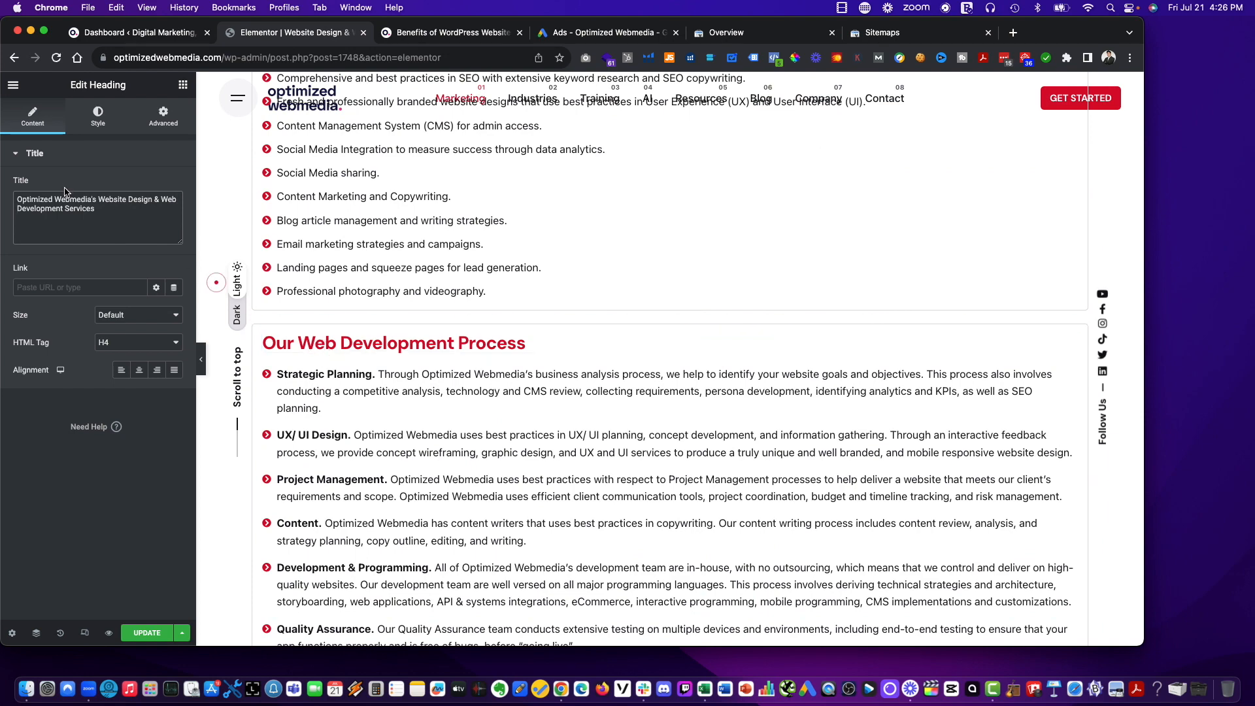
click(497, 343)
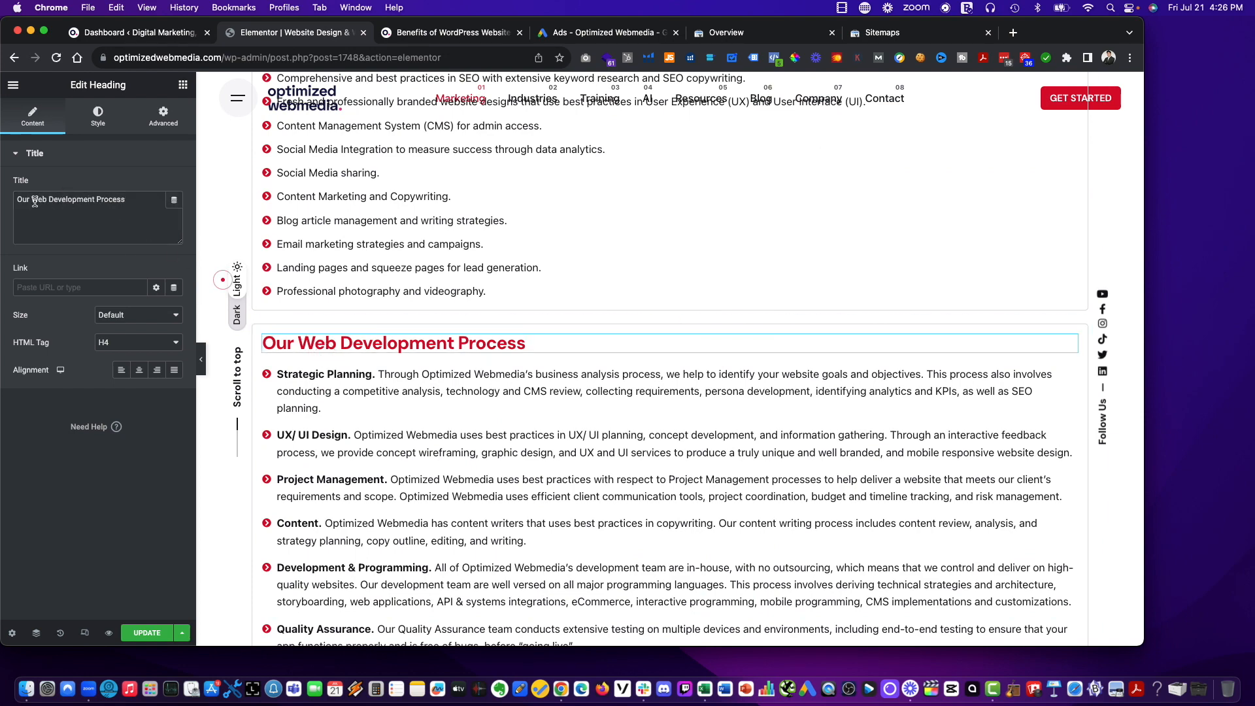
text(Webstie)
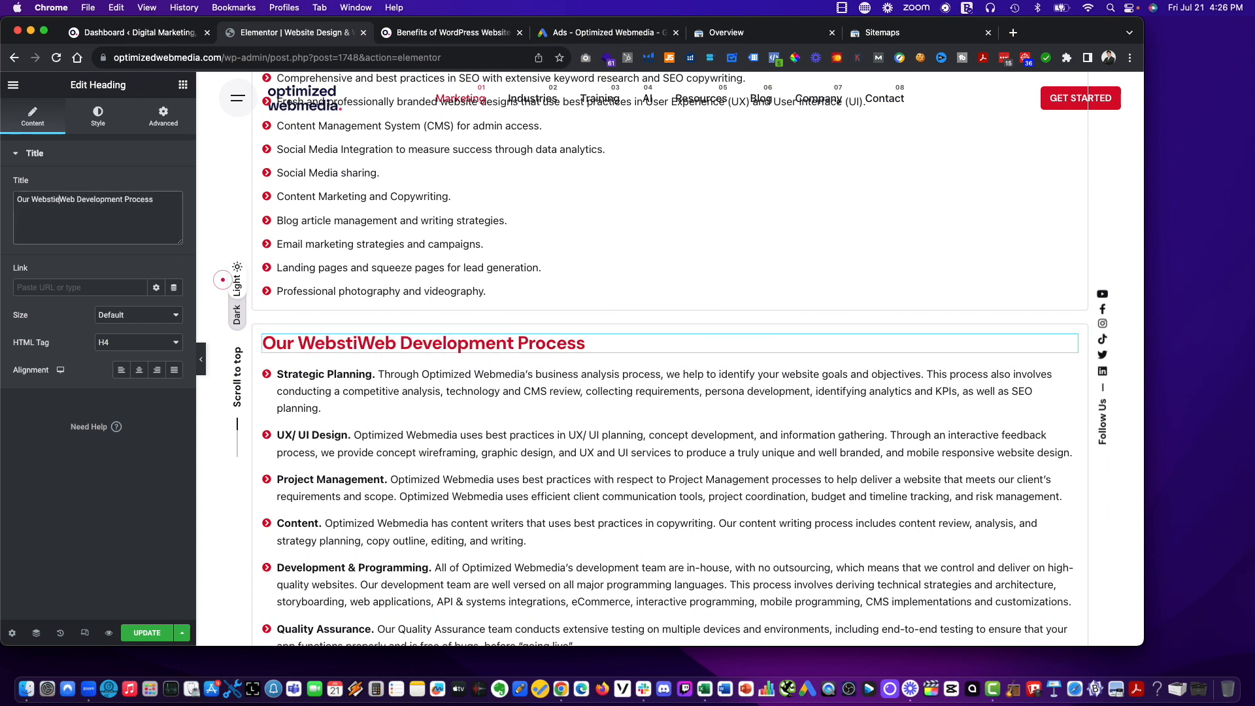
key(BackSpace)
key(BackSpace)
text(ite Dei)
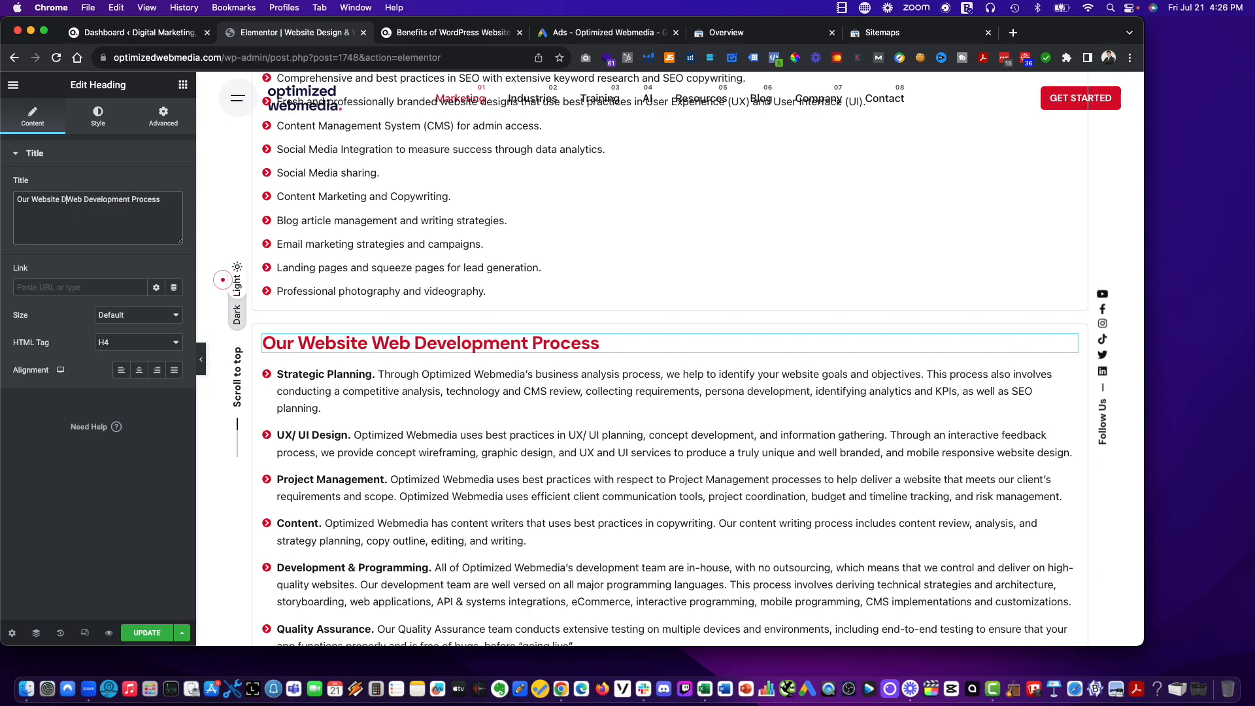
key(BackSpace)
text(sign &)
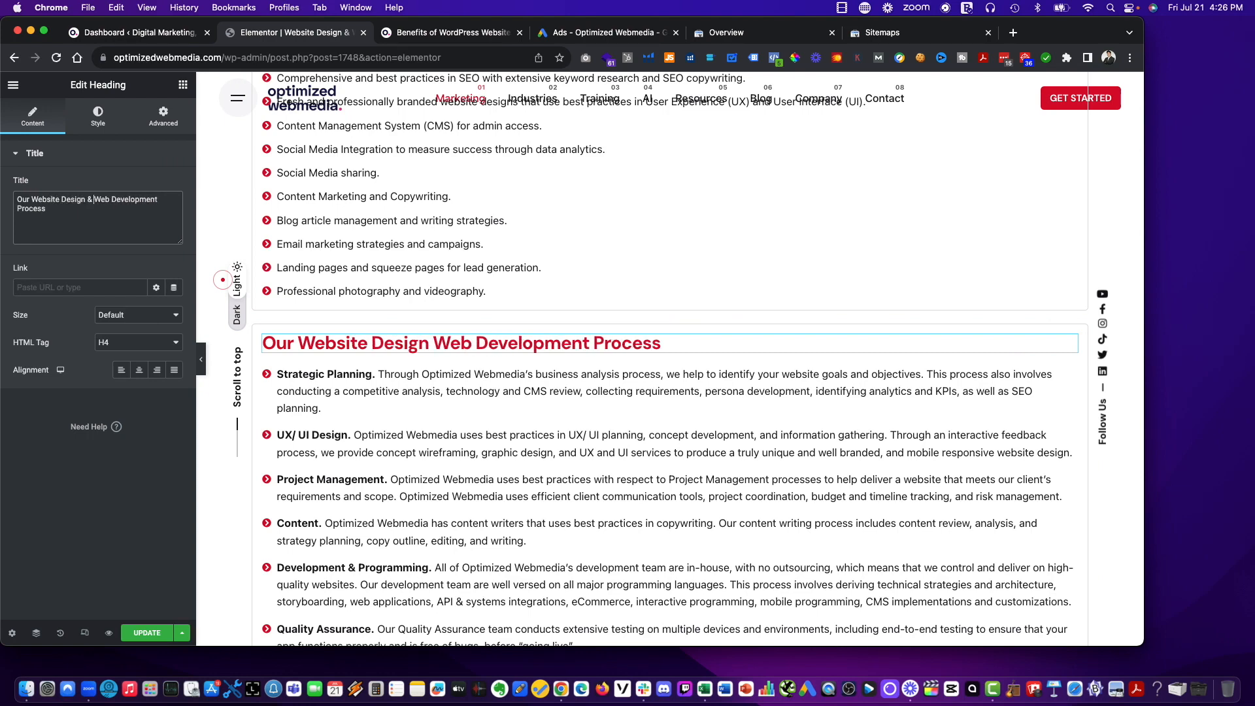
Check the rest of the page, save the Elementor changes with Update and exit to the WordPress dashboard.
scroll(392, 393, down, 8)
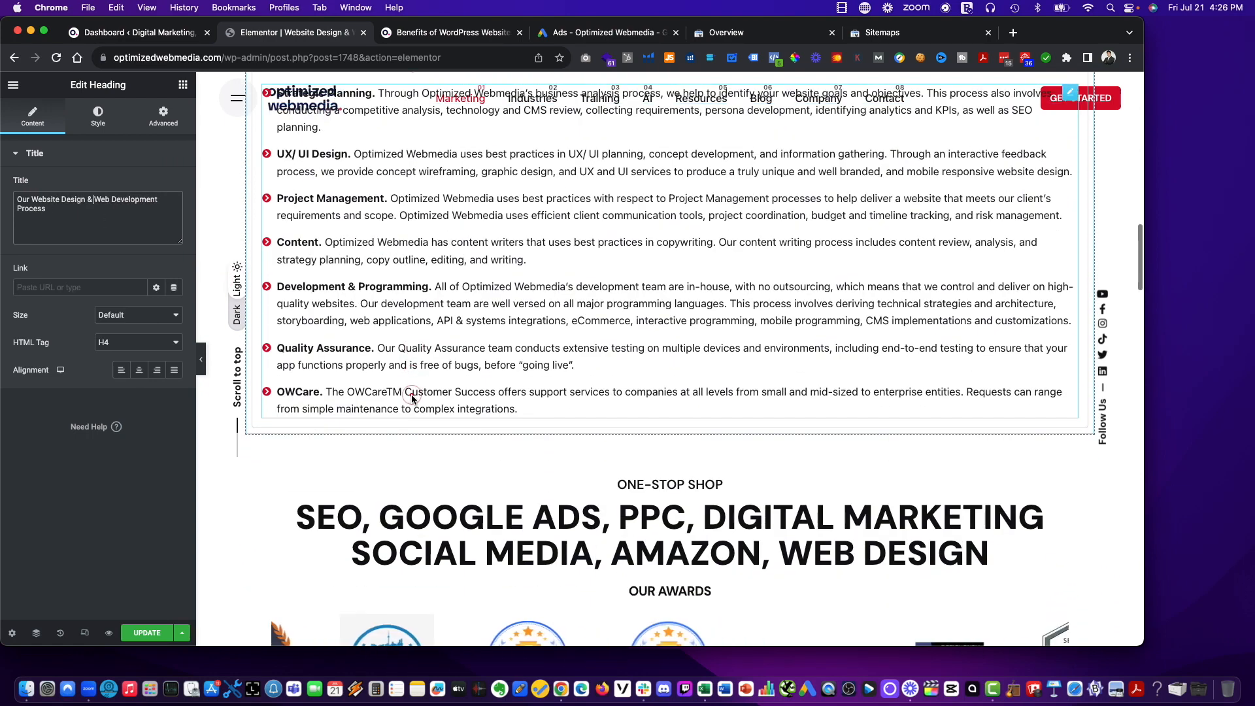
scroll(393, 425, down, 6)
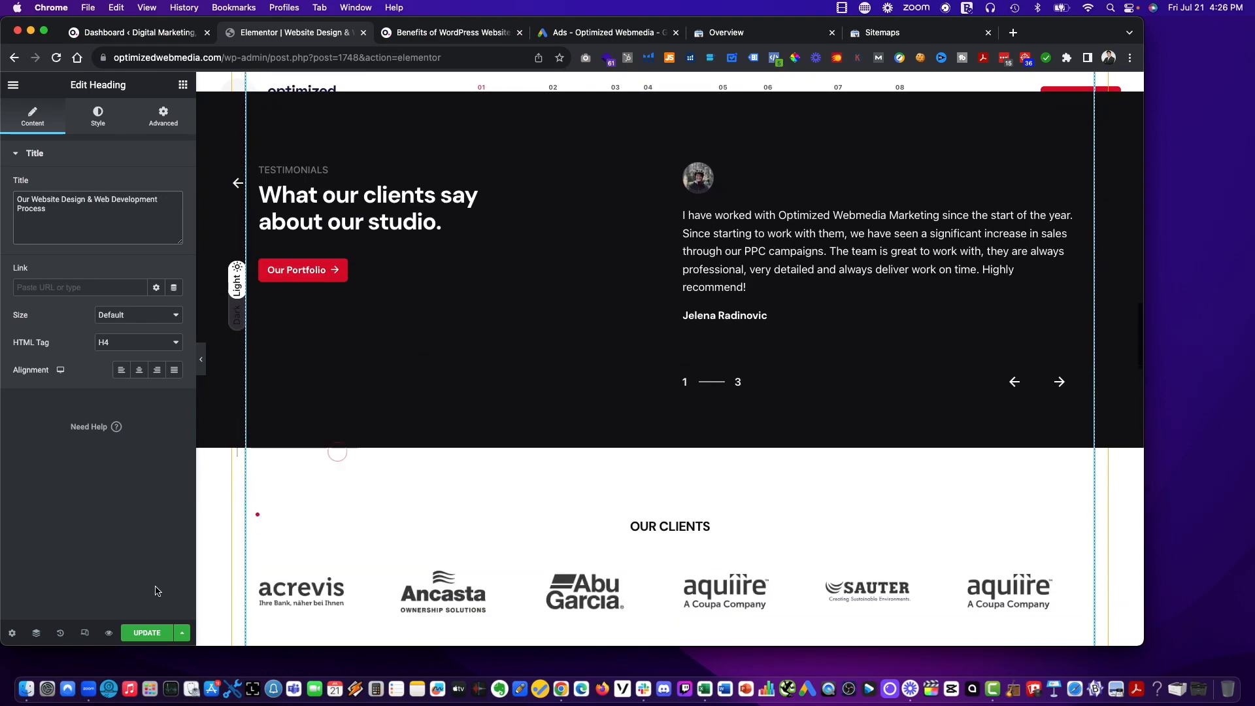
click(148, 634)
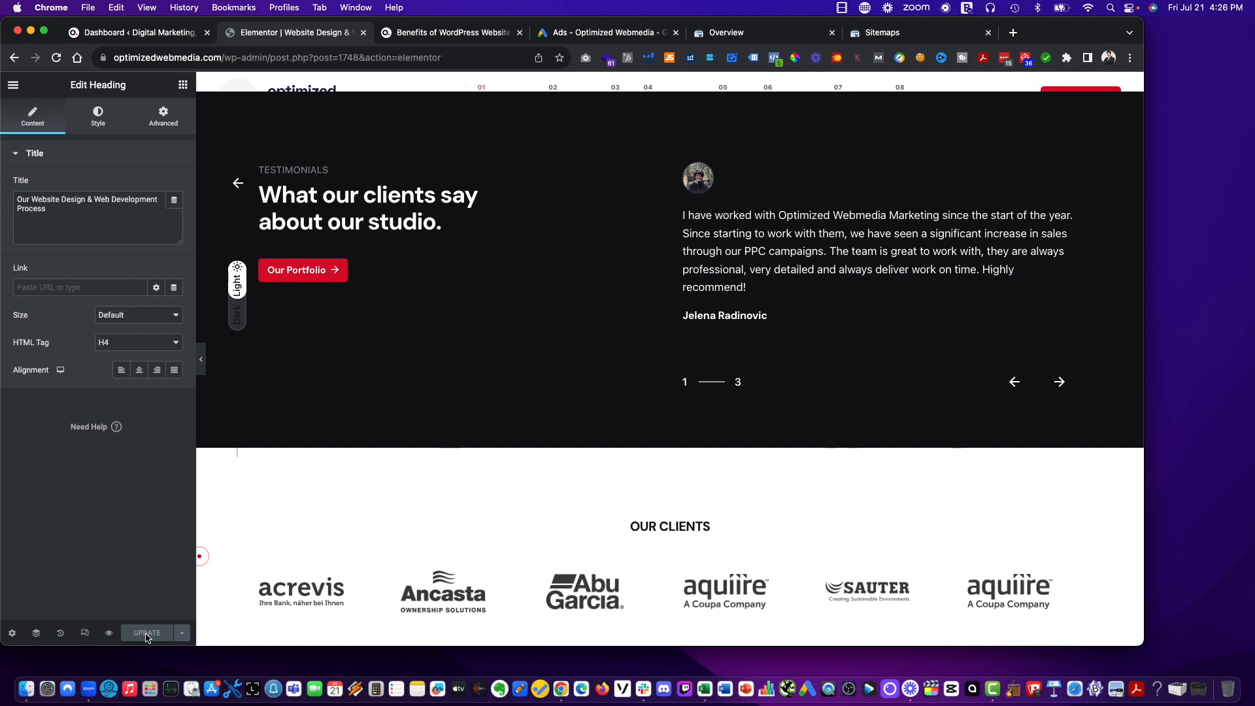
click(13, 85)
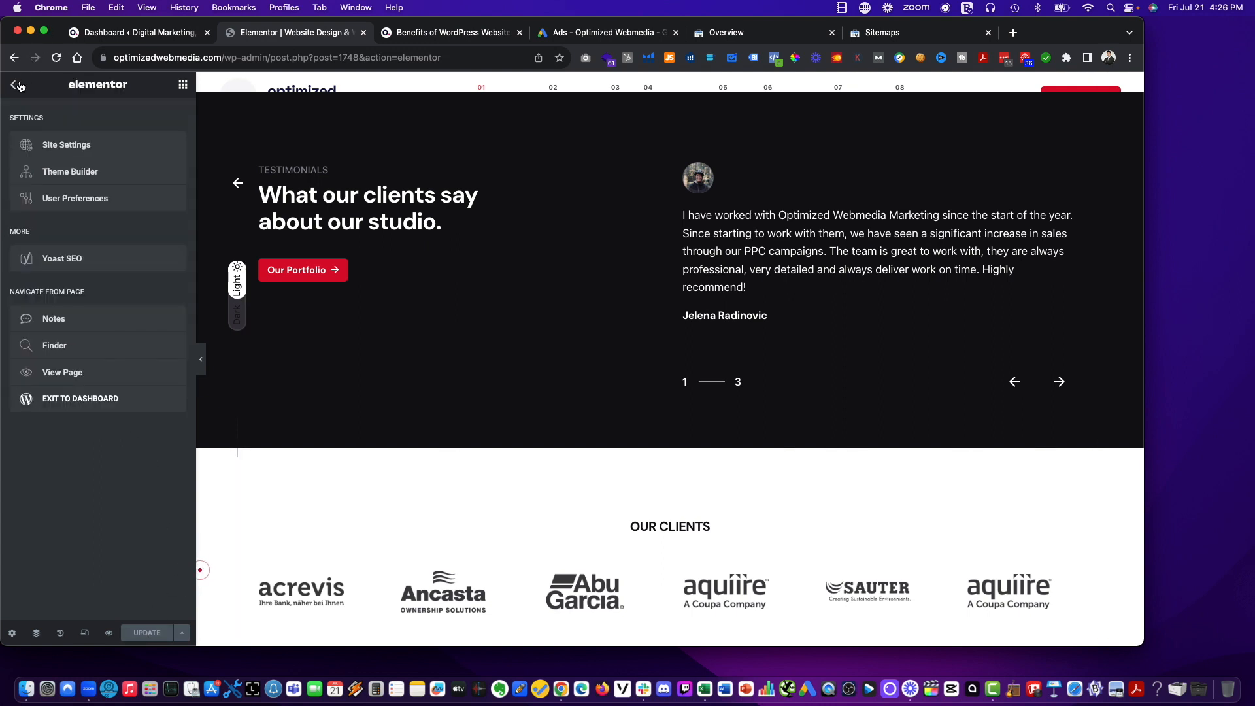
click(84, 410)
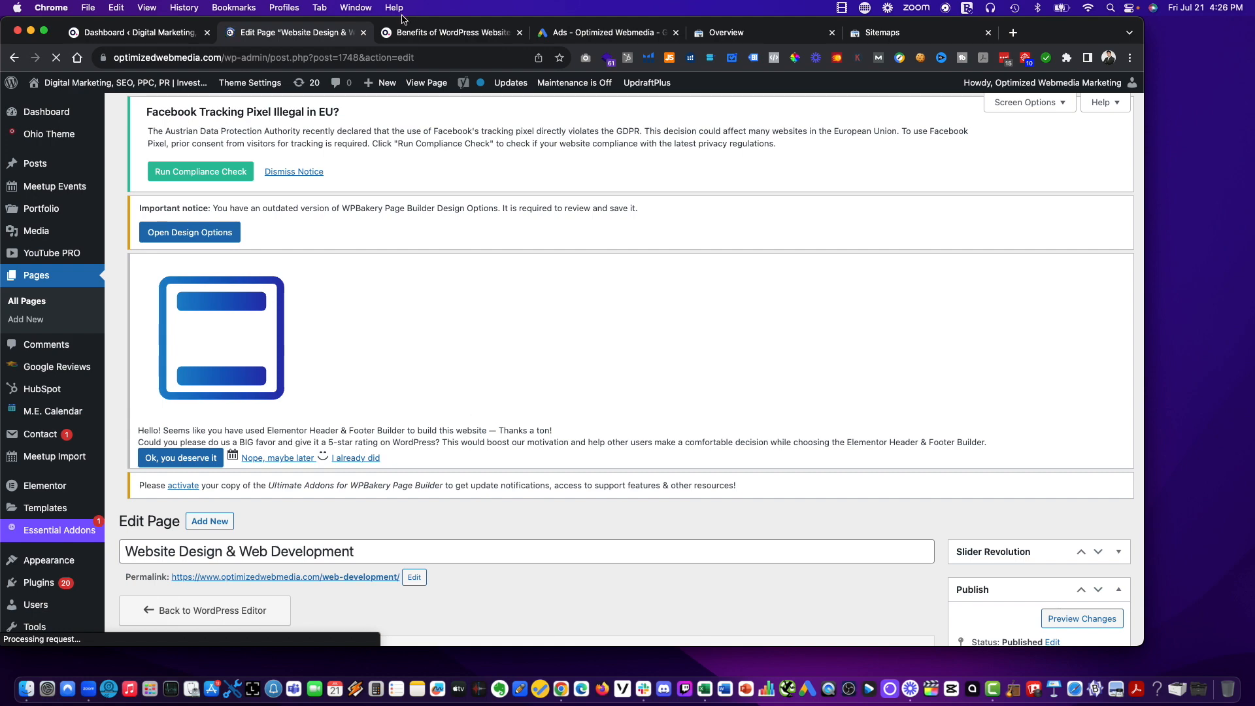
Open the Web Design page from the live site's Marketing navigation to review the updated headings.
click(412, 34)
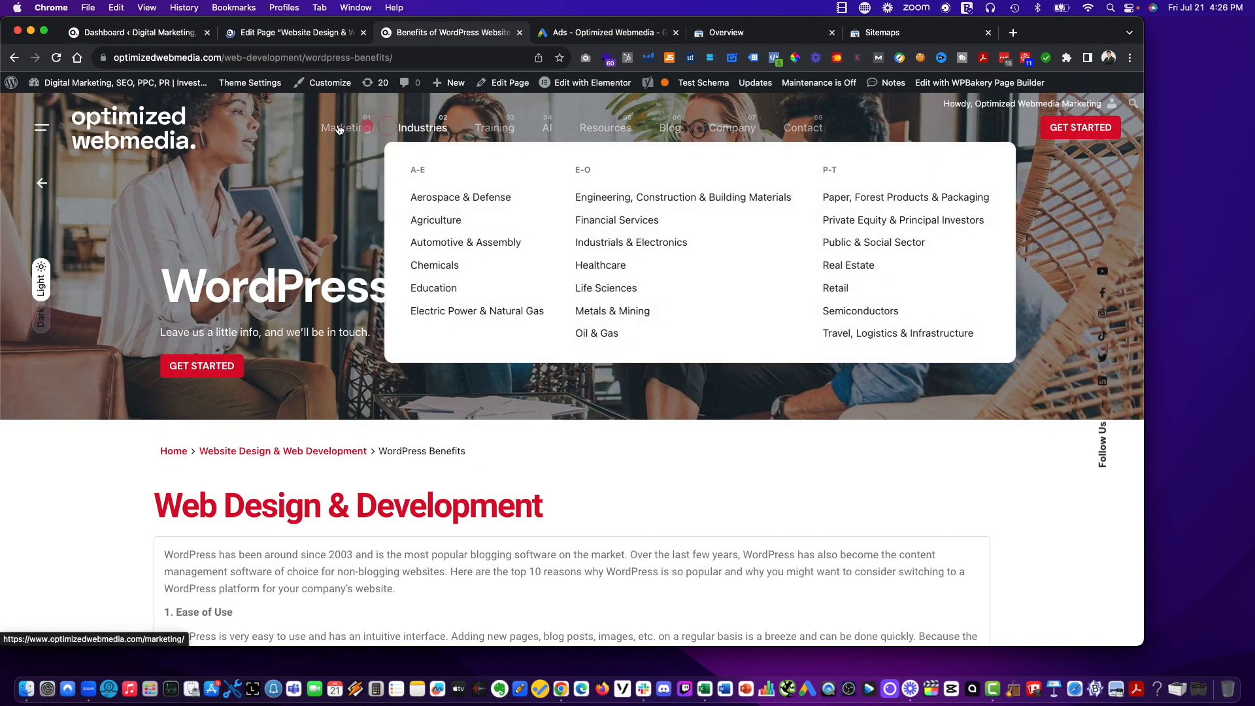
click(341, 232)
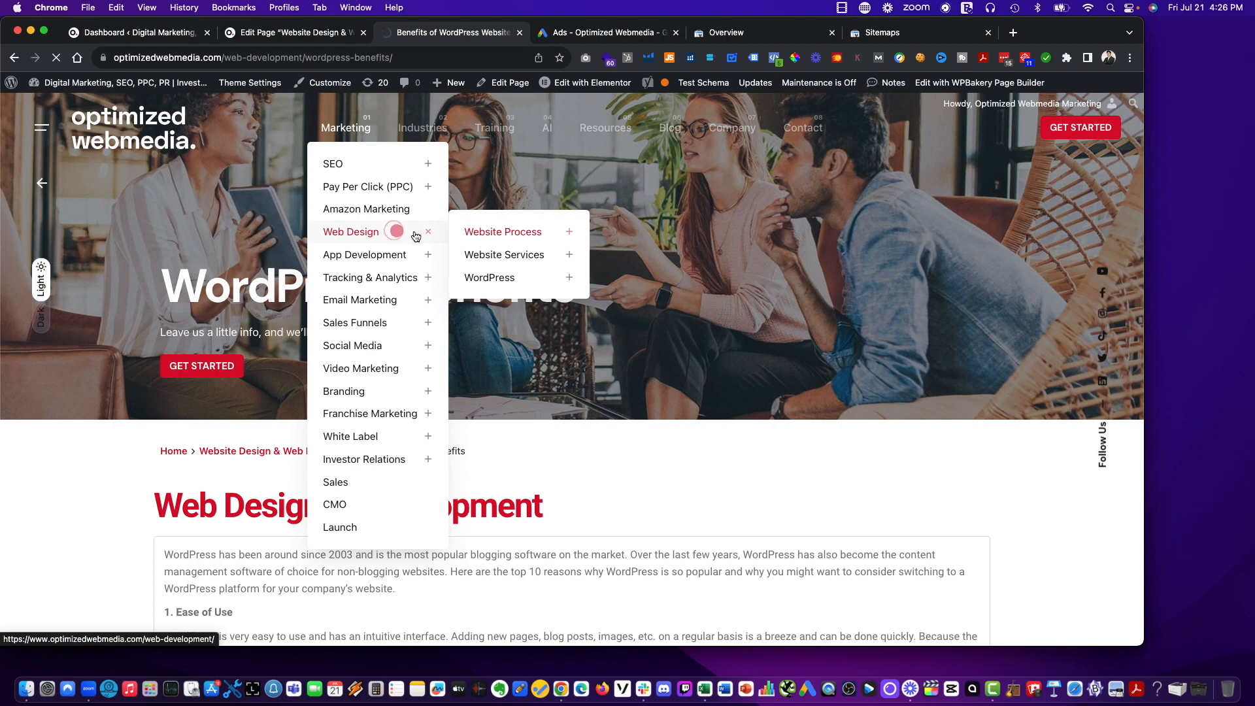
click(500, 256)
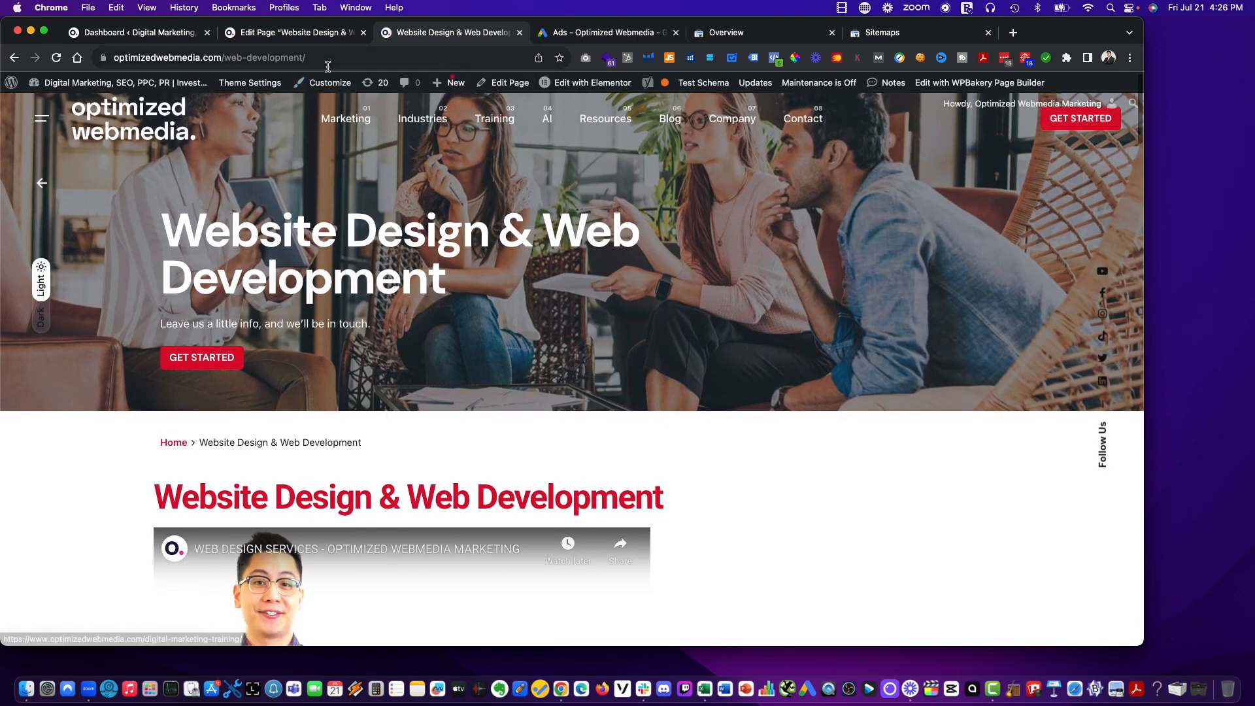
Open the Website Process subpages Website Overview, WordPress Benefits, Mobile Websites and SSL Certificate in separate new tabs.
mouse_move(346, 118)
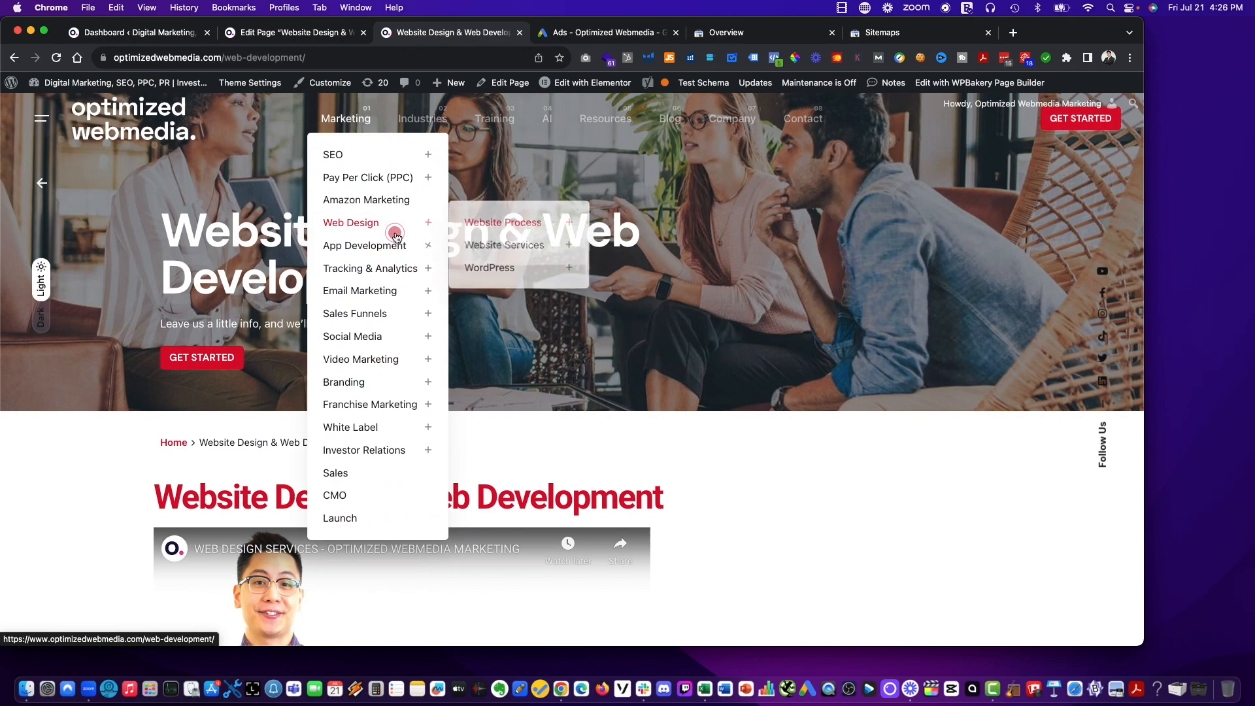
mouse_move(512, 223)
right_click(634, 227)
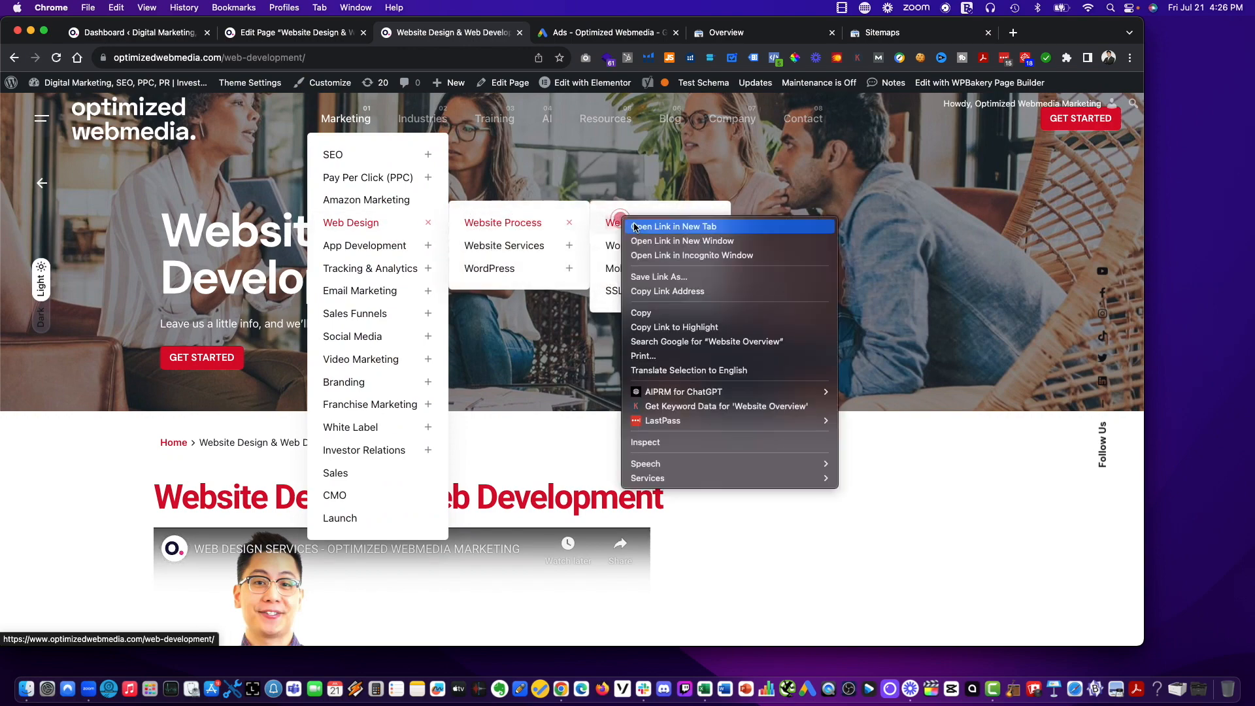
click(635, 227)
right_click(632, 247)
click(633, 252)
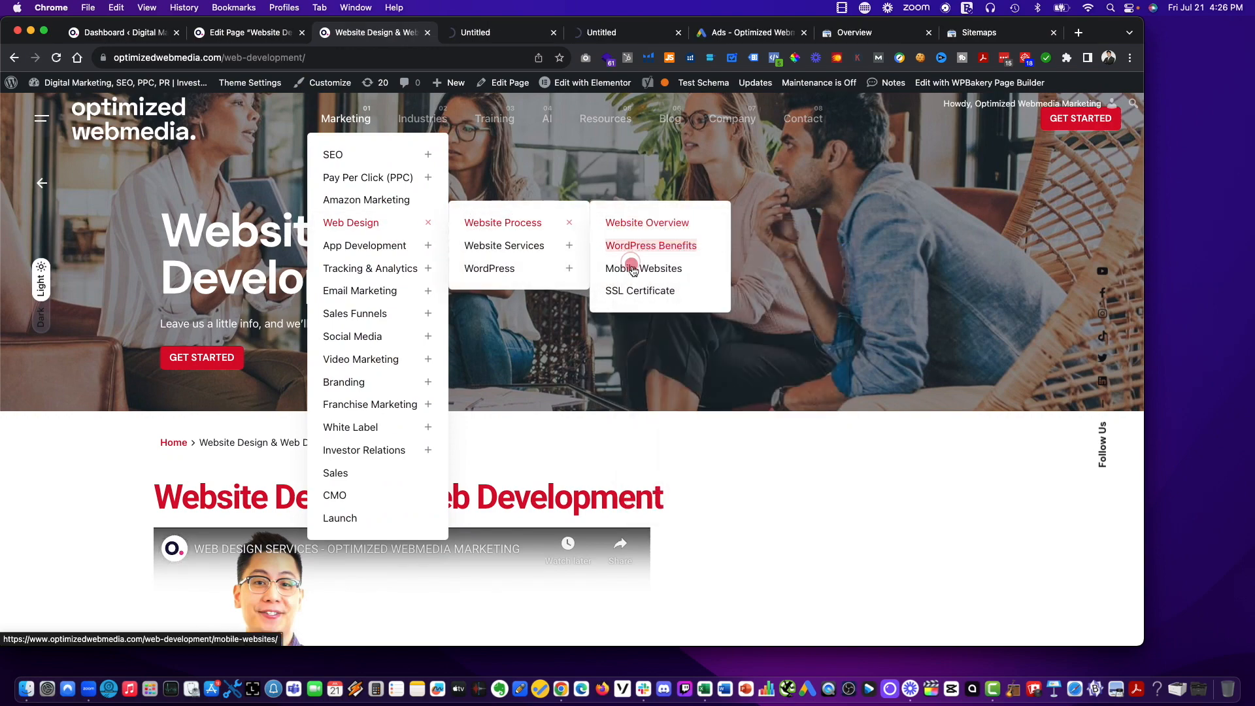
right_click(633, 270)
click(635, 276)
right_click(645, 294)
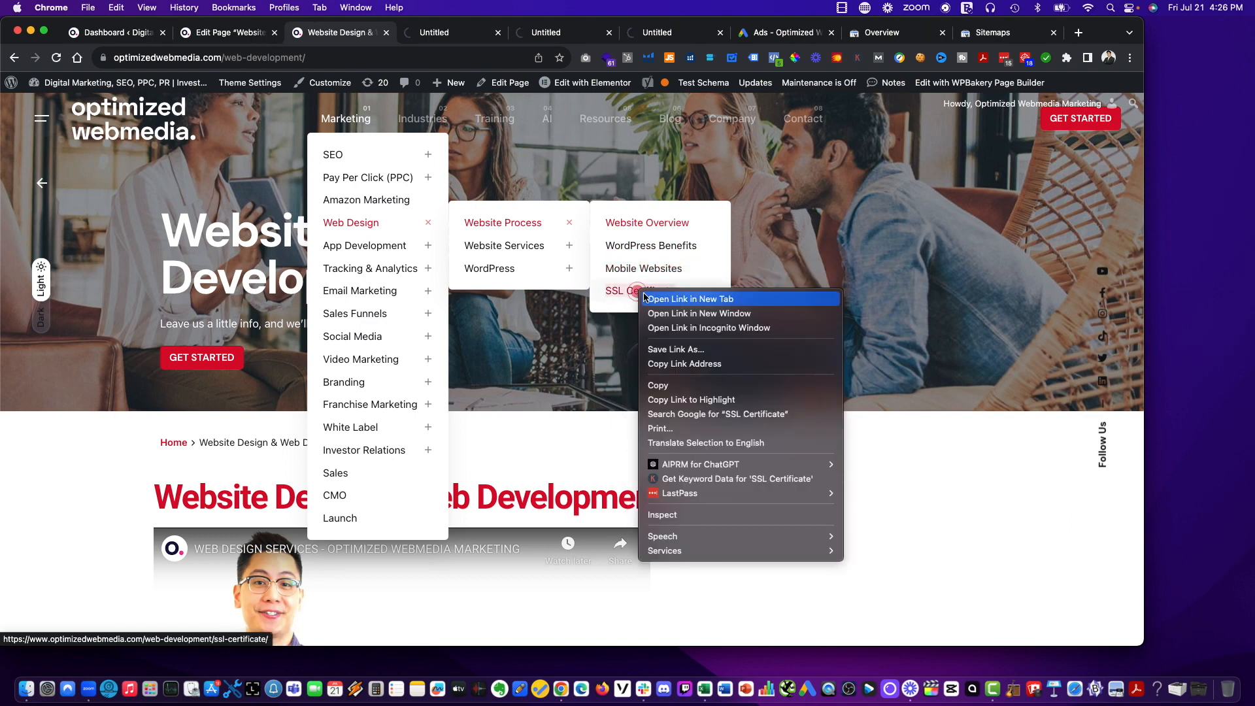
click(646, 298)
Open the Website Services subpages Landing Page, Responsive Websites, Custom WordPress, Website Copywriting, UX Design and Website Redesign in separate new tabs.
mouse_move(531, 247)
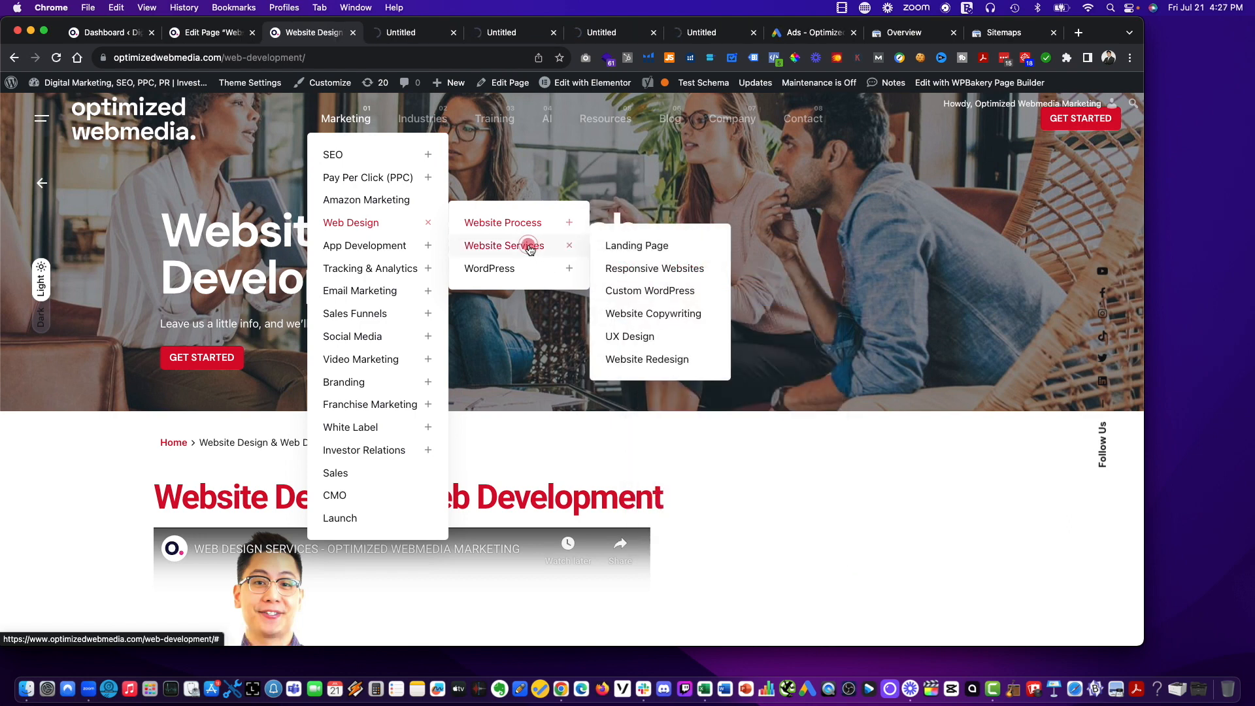
right_click(638, 246)
click(654, 254)
right_click(648, 270)
click(654, 273)
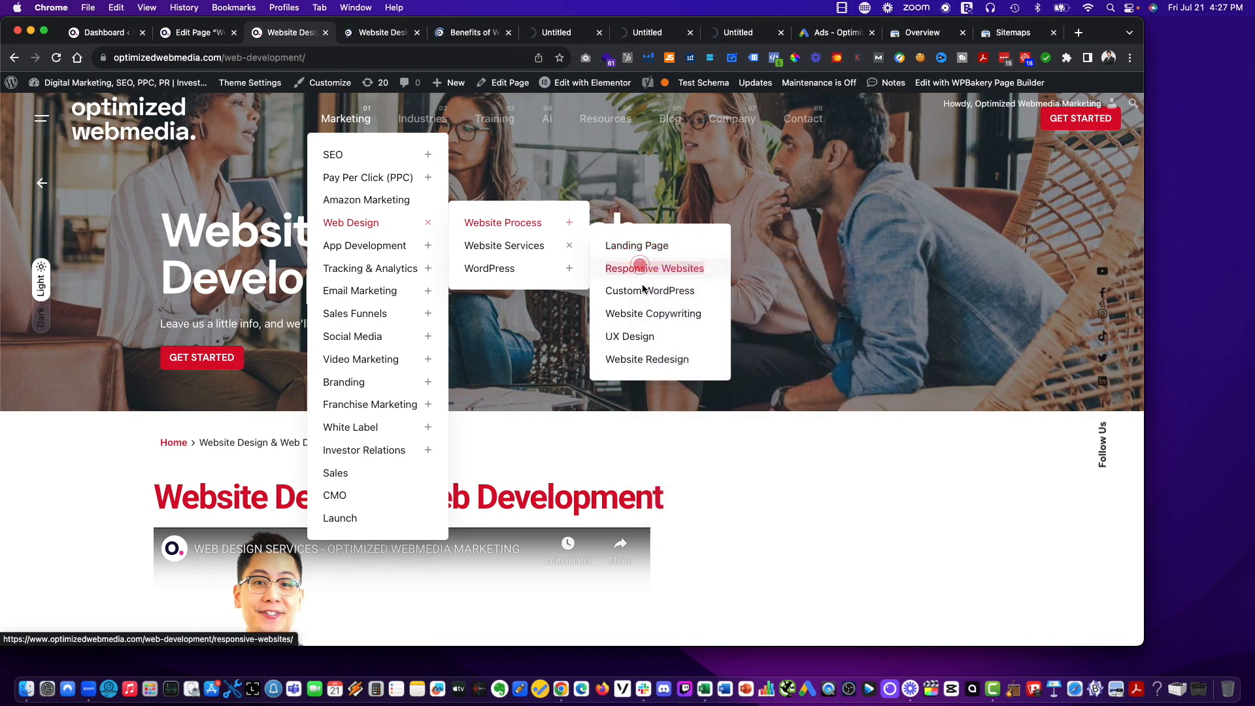
right_click(650, 290)
click(654, 293)
right_click(654, 315)
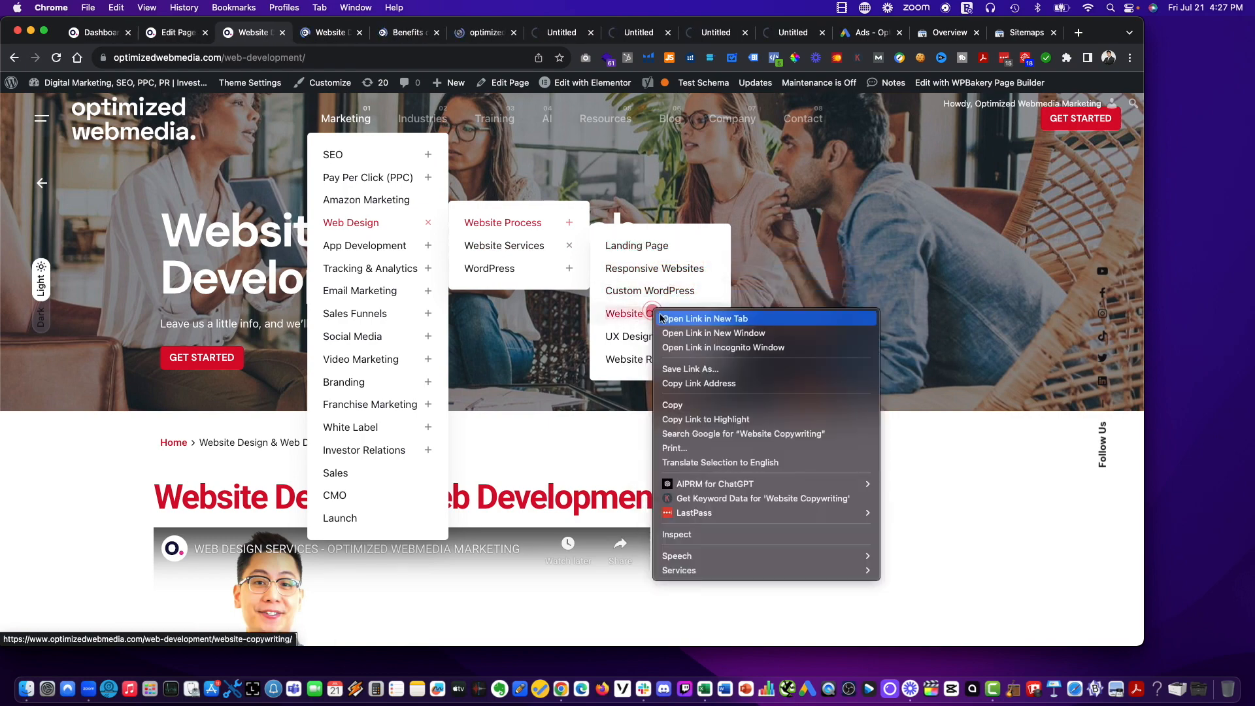
click(658, 321)
right_click(640, 336)
click(644, 340)
right_click(641, 364)
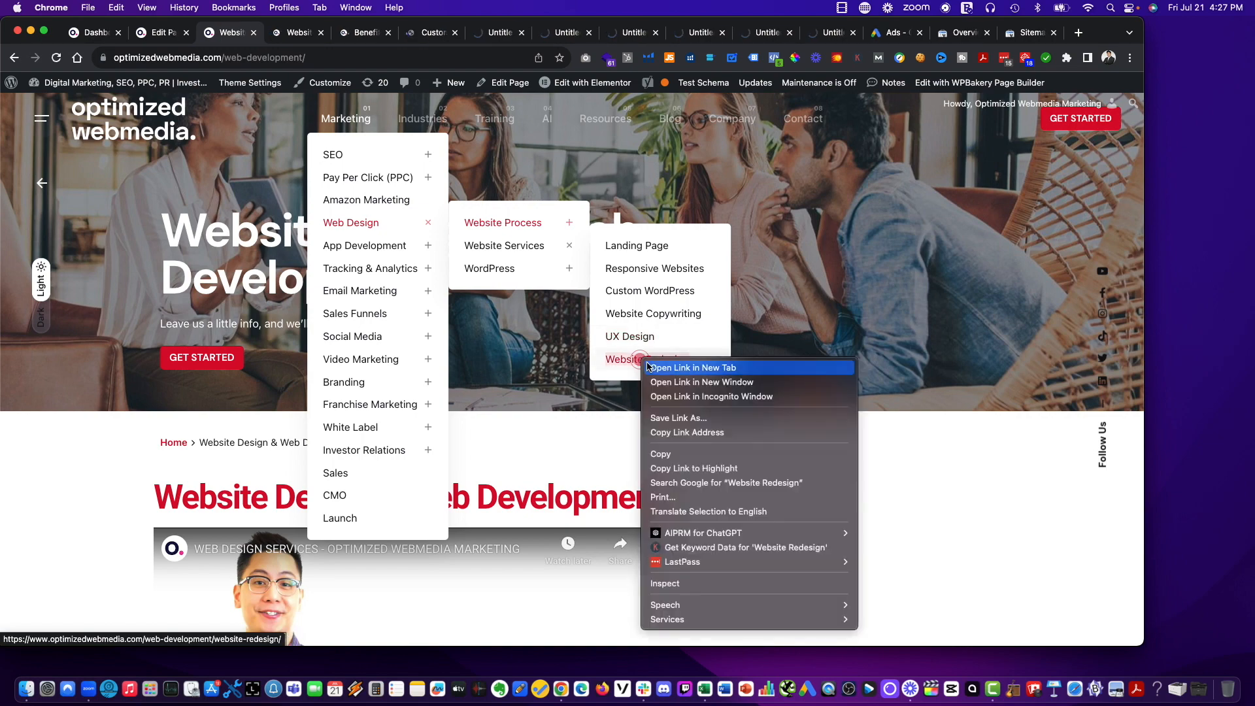
click(644, 370)
Open the WordPress subpages WordPress SEO, WordPress Maintenance, WordPress Security, WordPress Training and Portfolio in separate new tabs.
click(535, 253)
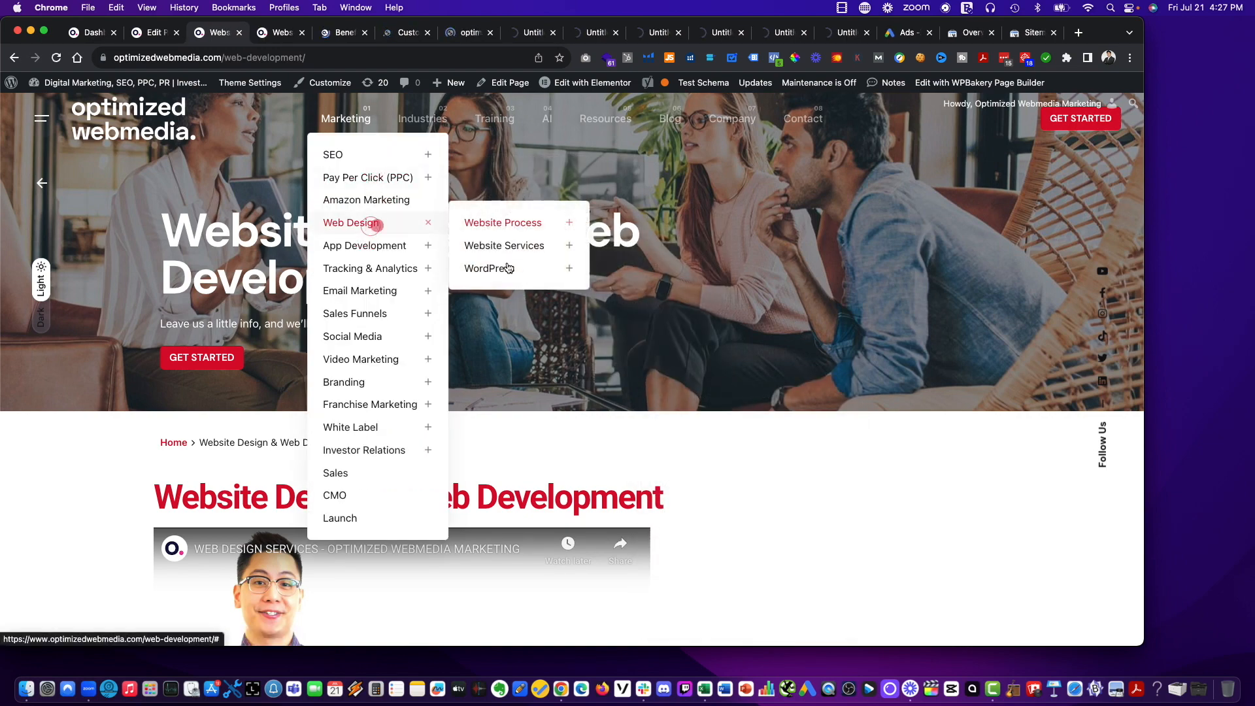
mouse_move(507, 270)
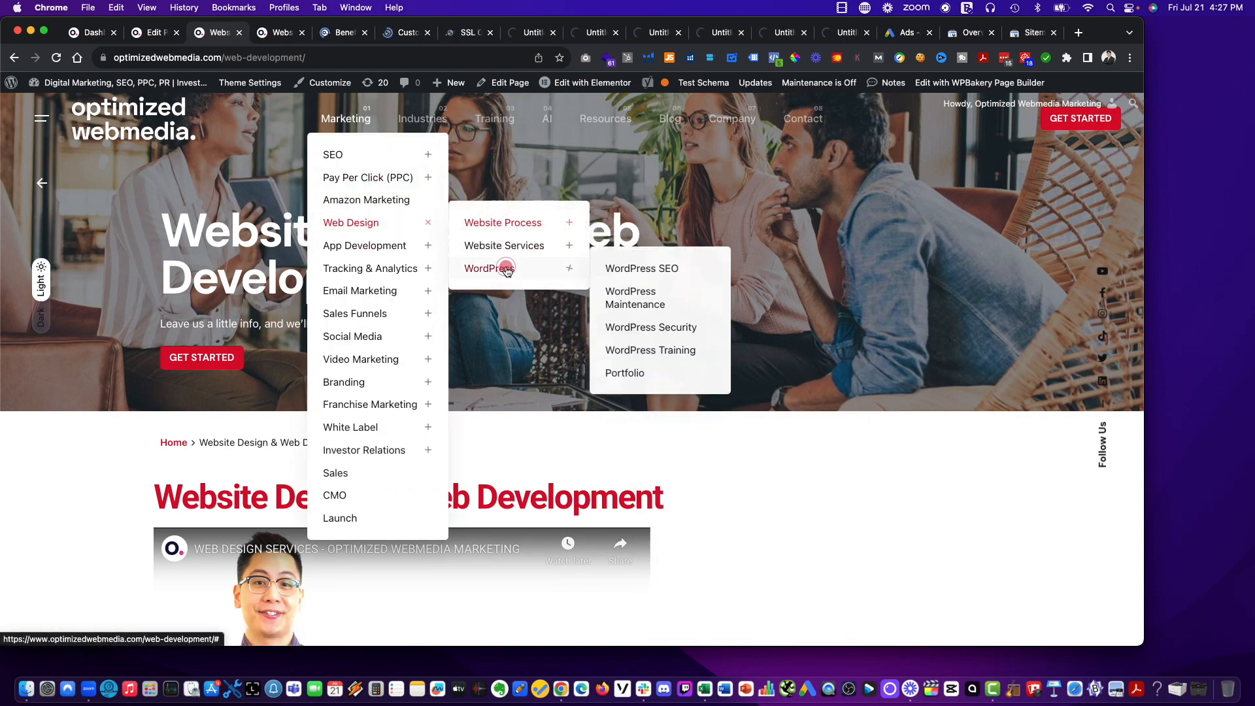
right_click(637, 269)
click(648, 268)
right_click(639, 297)
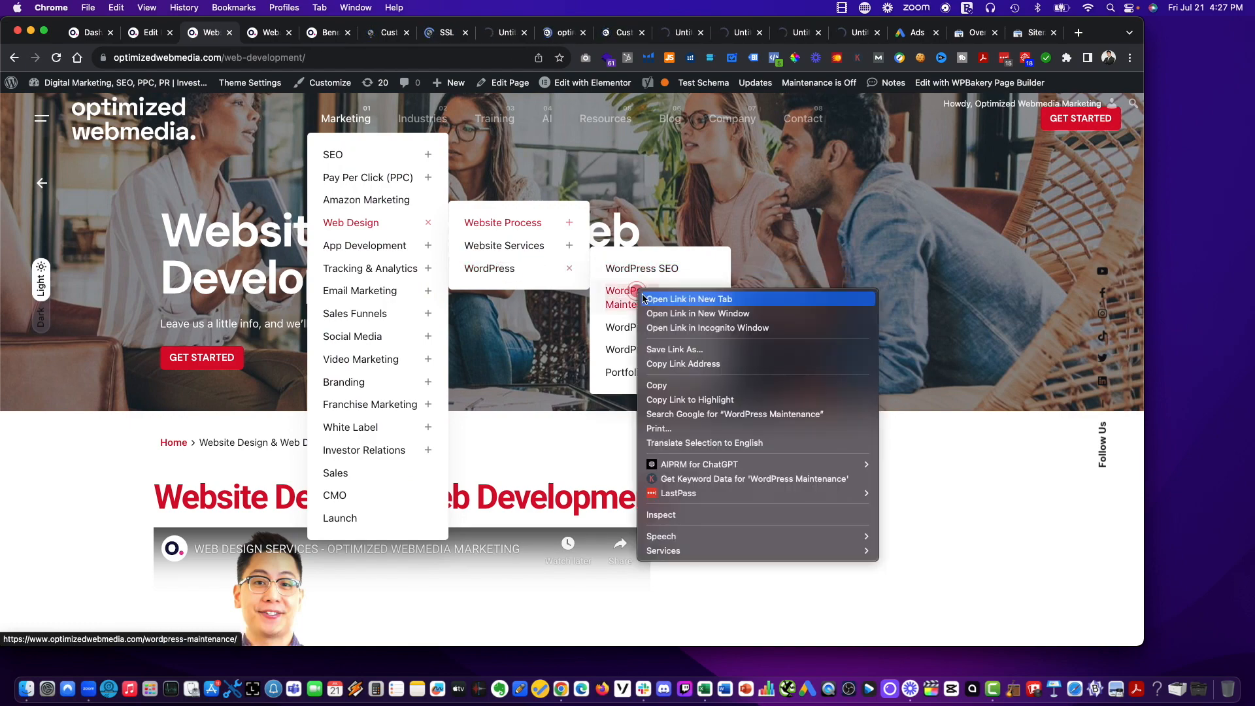
click(646, 299)
right_click(669, 327)
click(676, 332)
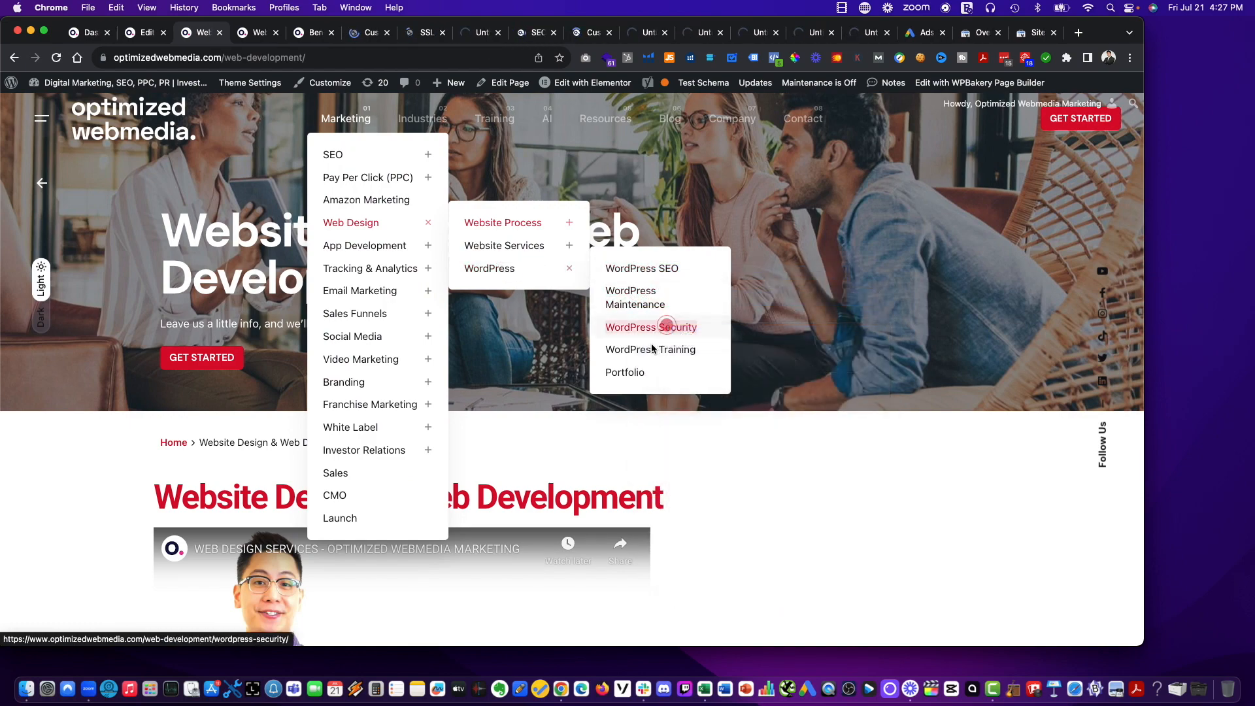
right_click(650, 348)
click(653, 356)
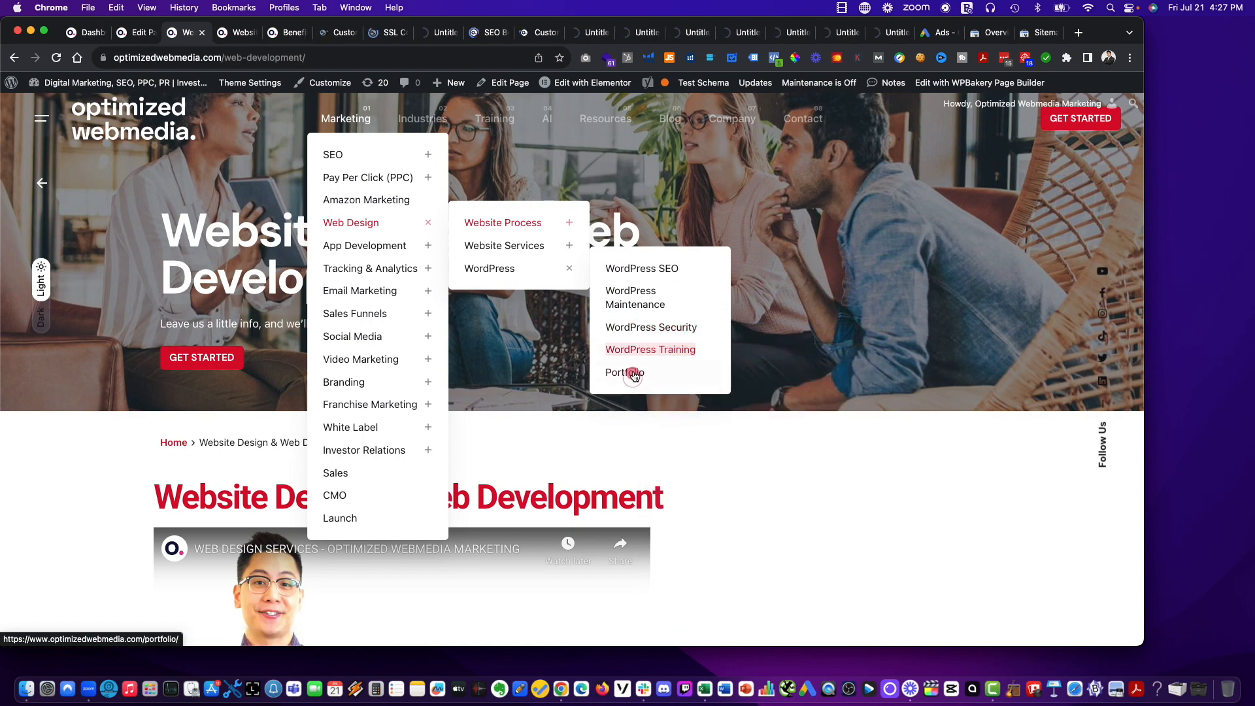
right_click(629, 370)
click(651, 373)
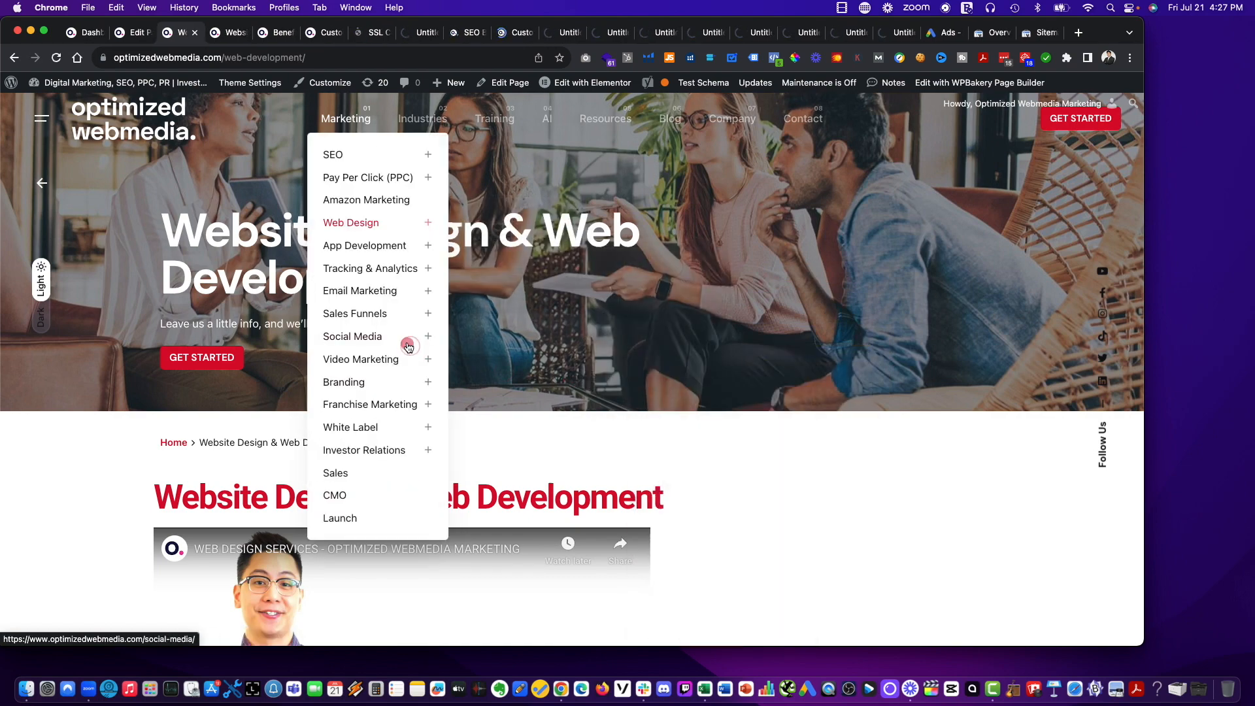
Check the URLs of the Mobile Websites and SSL Certificate pages, and close the Landing Page tab, whose URL lacks the /web-development/ path.
click(373, 134)
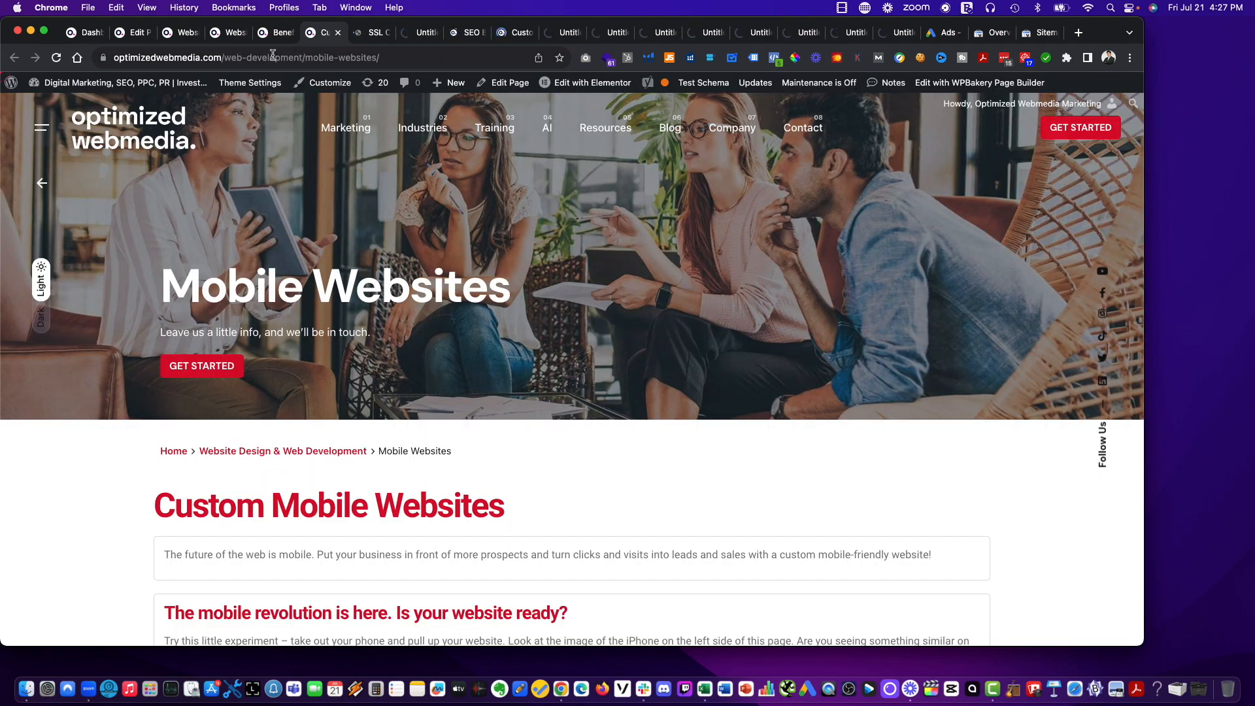
click(367, 33)
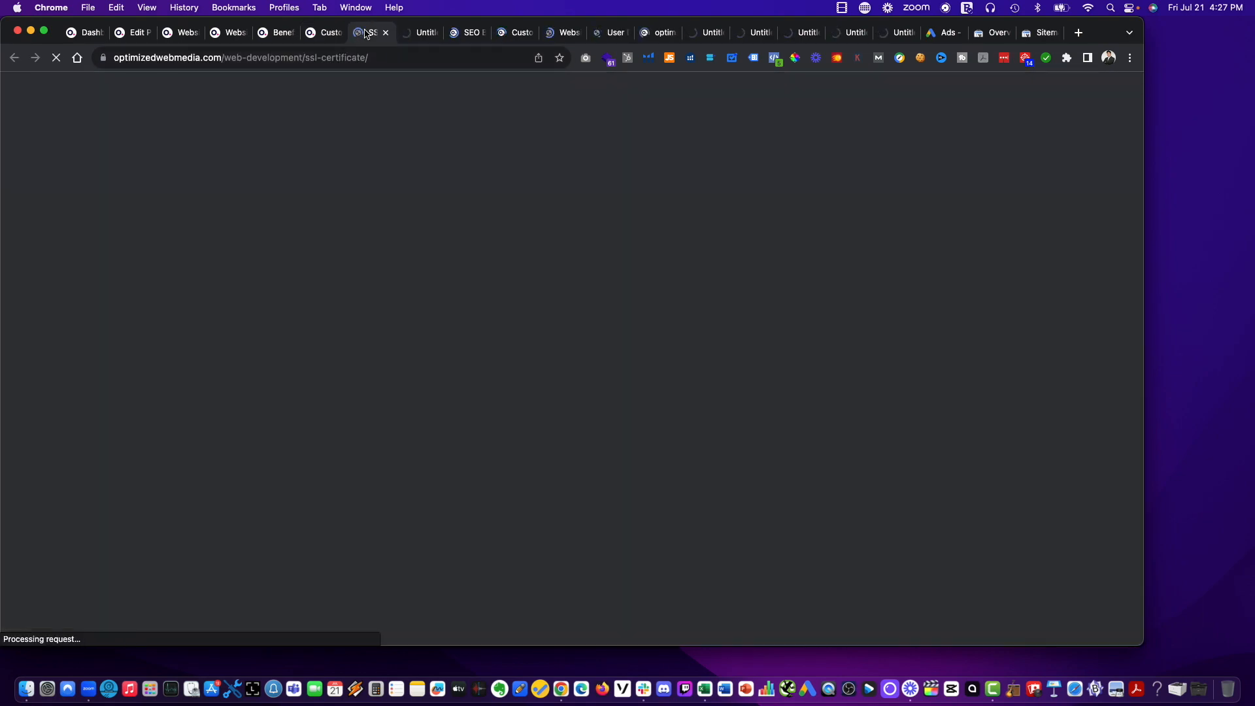
click(419, 39)
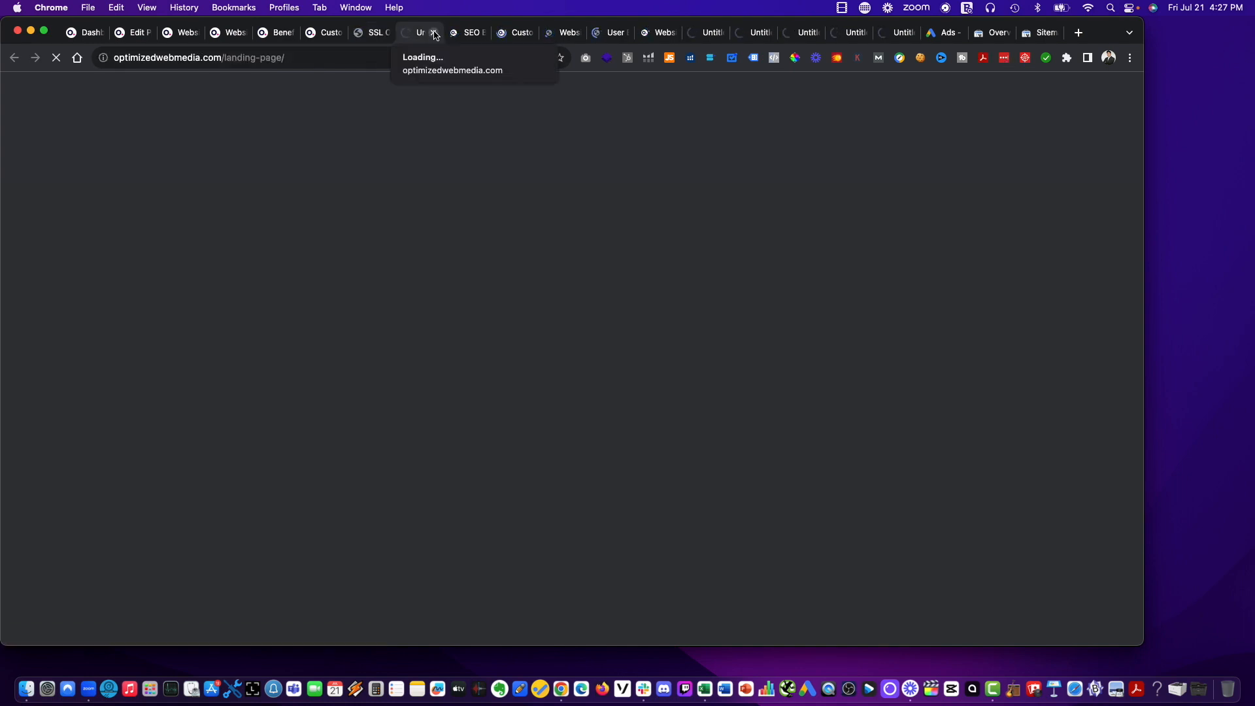
click(435, 33)
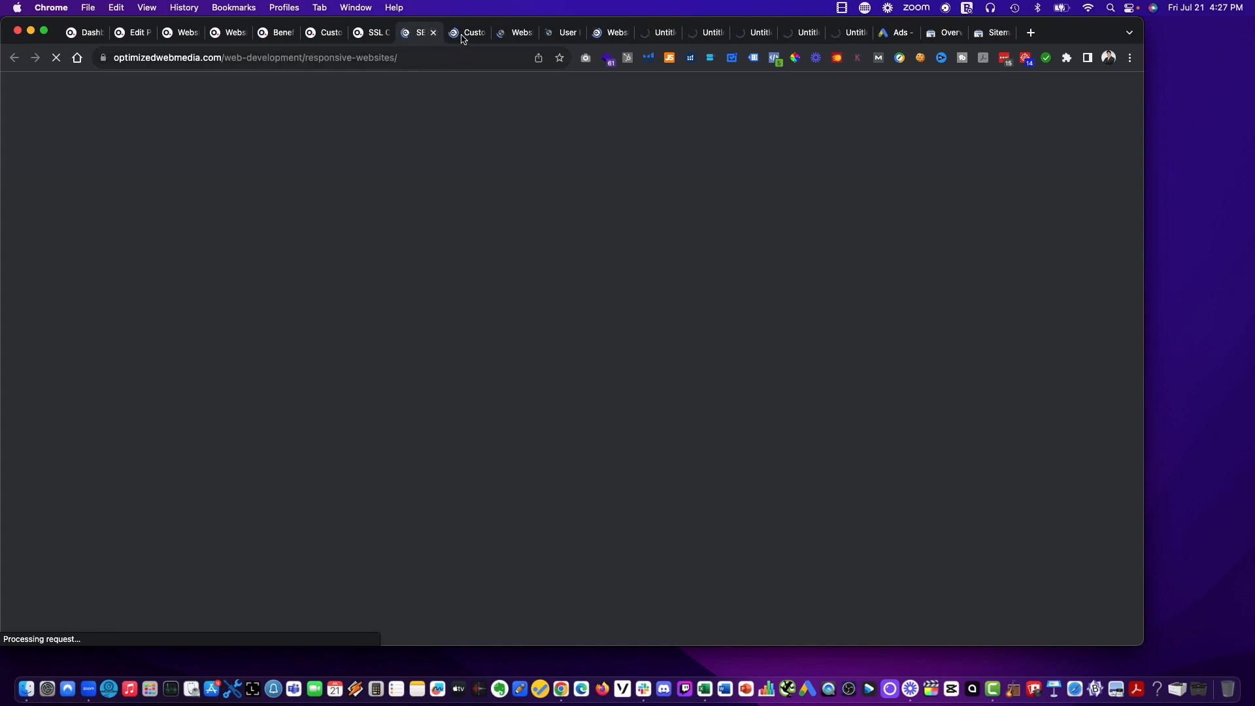
Check the URLs from Custom WordPress through WordPress SEO, and close the WordPress Maintenance tab, which is outside the /web-development/ path.
click(462, 39)
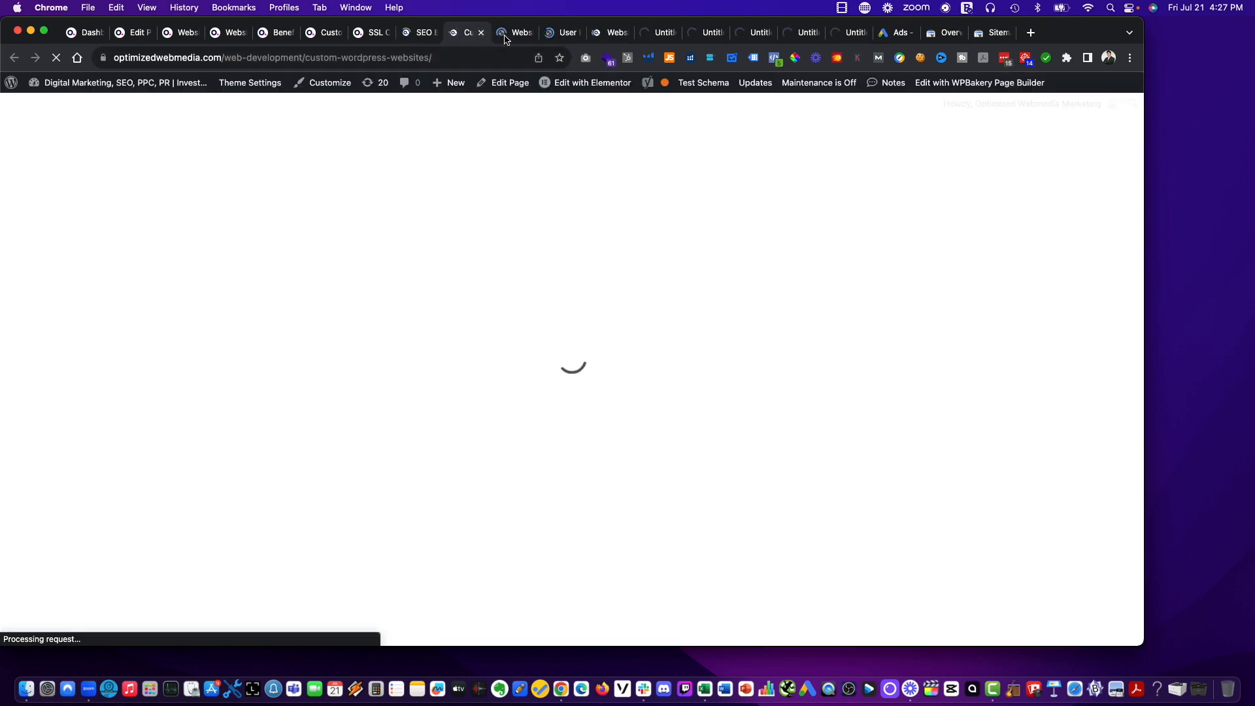
click(515, 40)
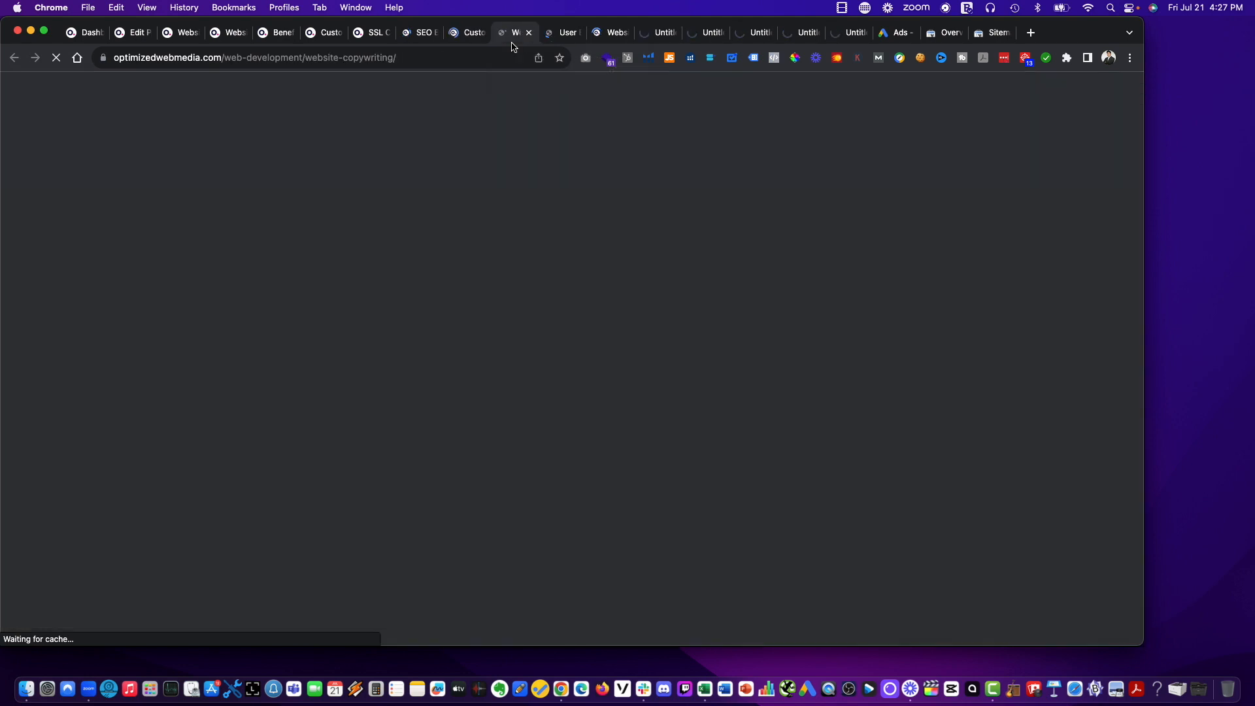
click(556, 40)
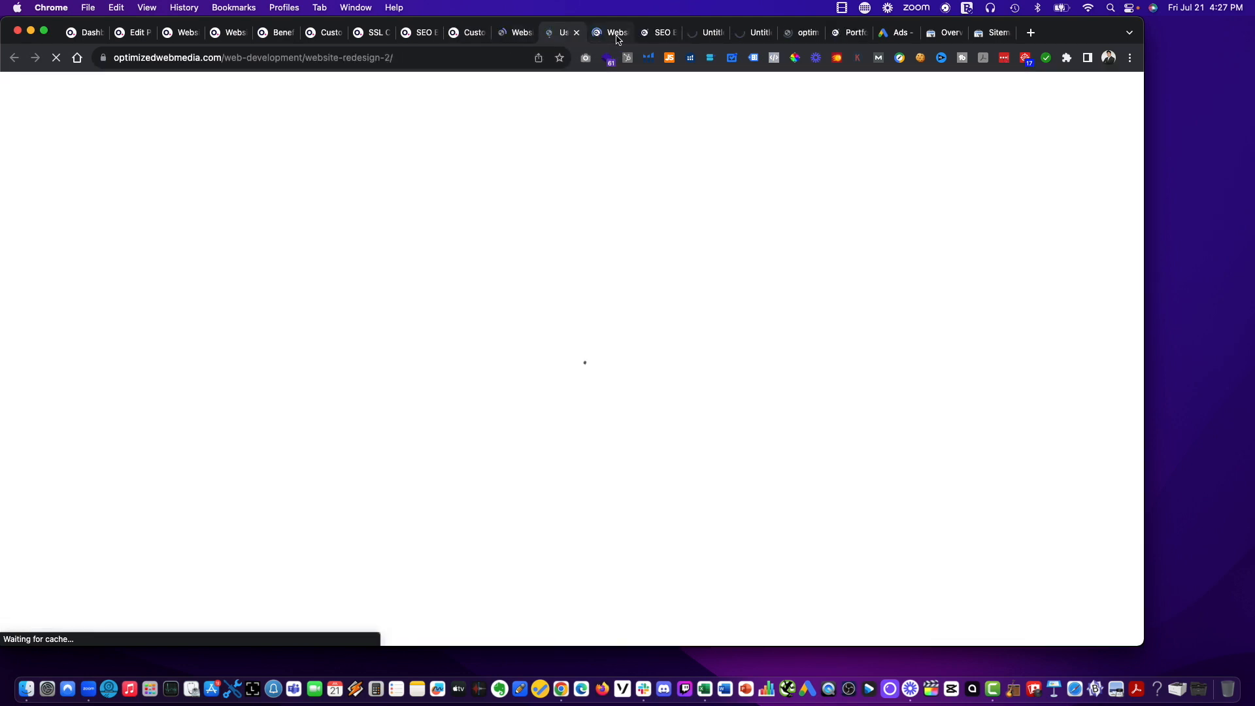
click(614, 39)
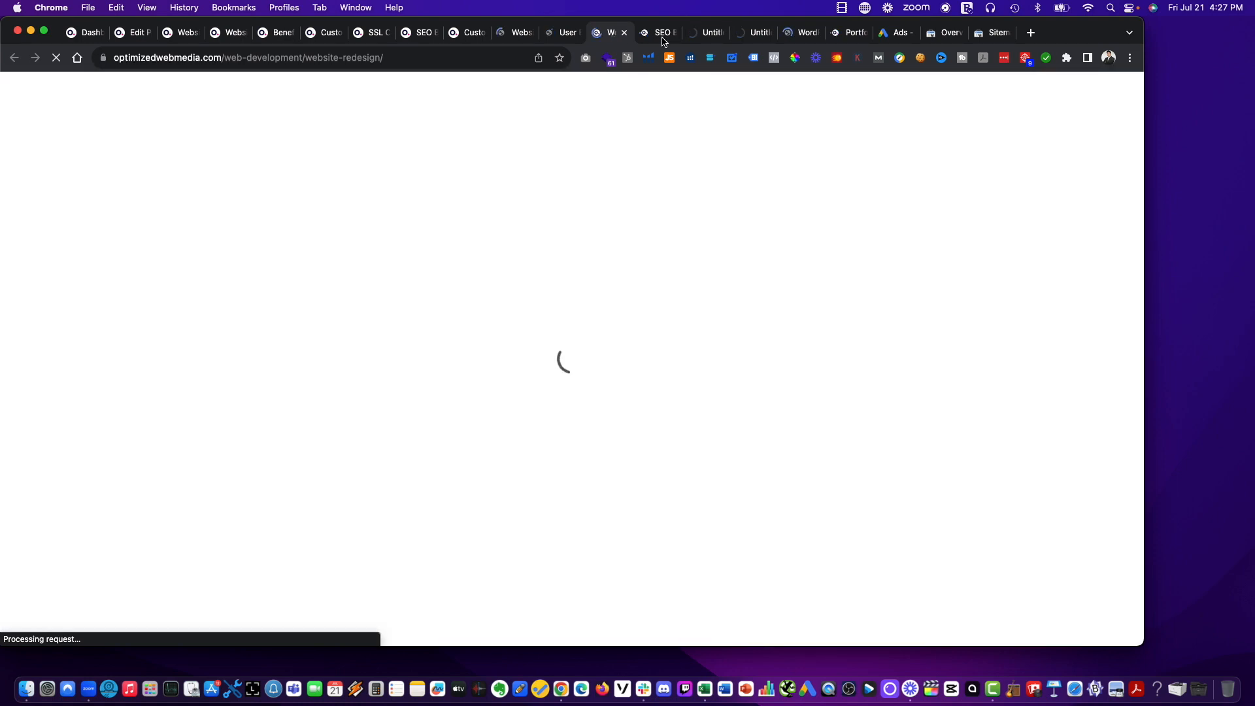
click(664, 41)
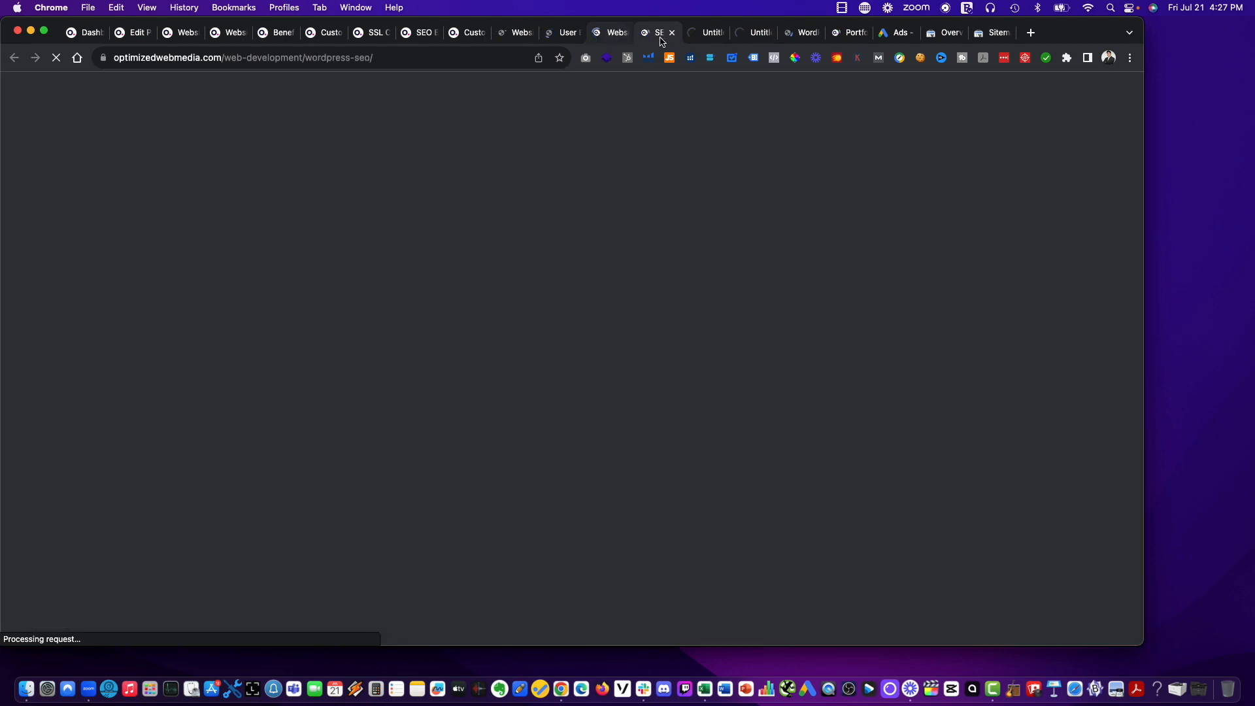
click(697, 41)
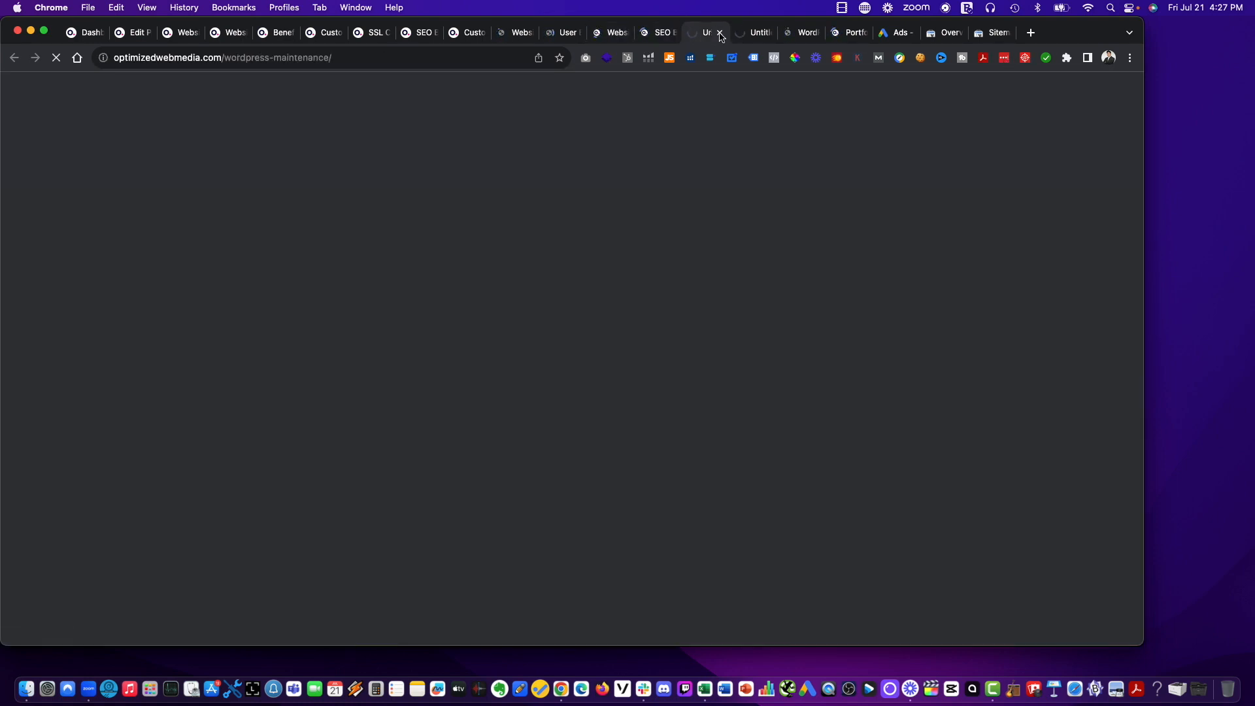
click(720, 33)
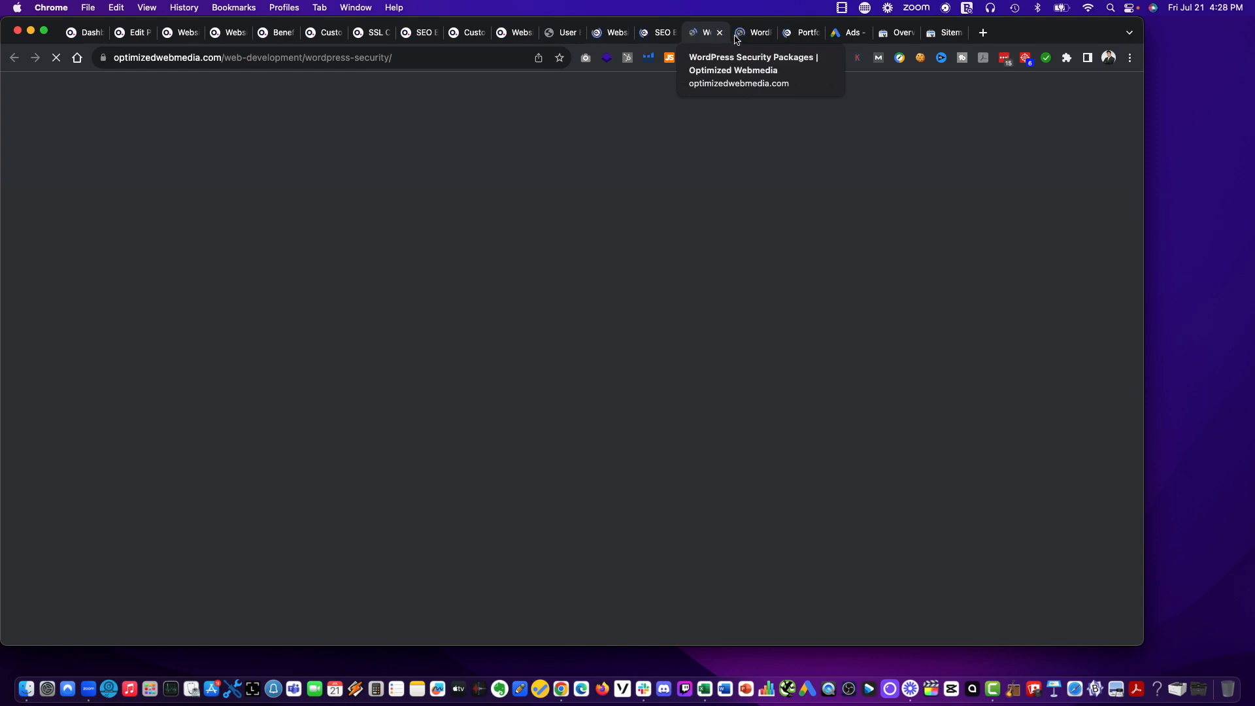
Check the WordPress Training page's URL and close the Portfolio tab, which is outside the /web-development/ path.
click(743, 39)
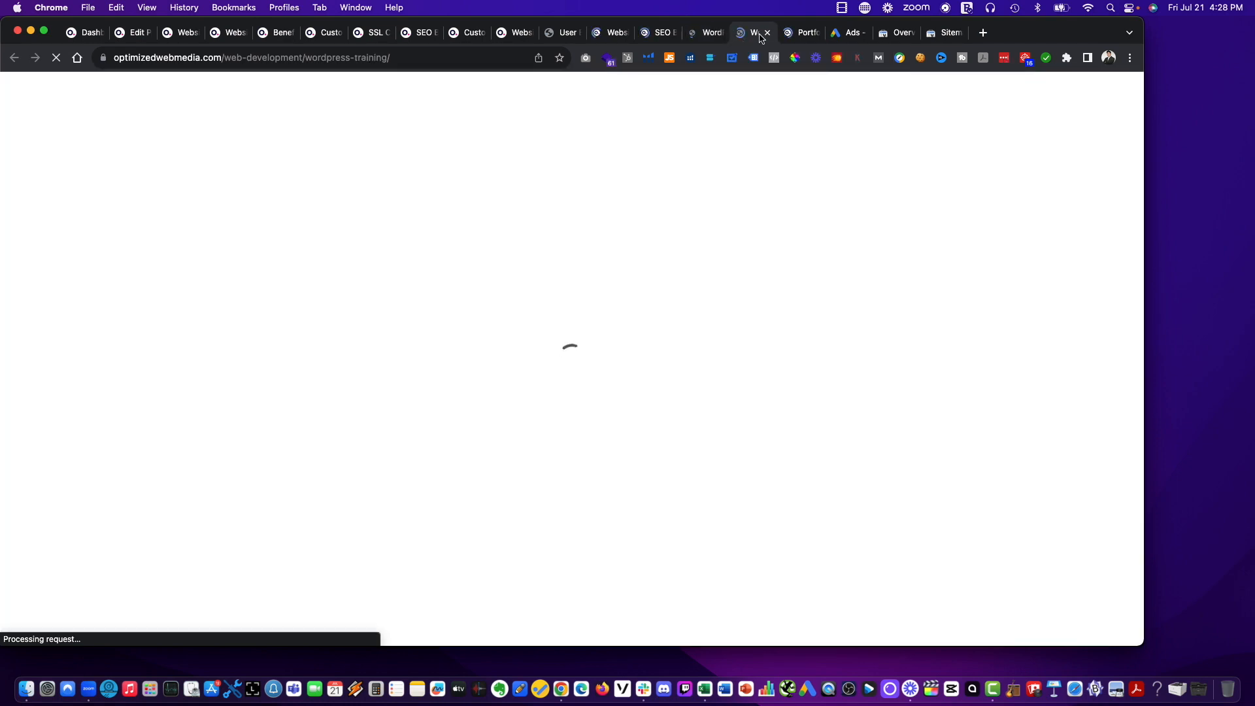
click(790, 39)
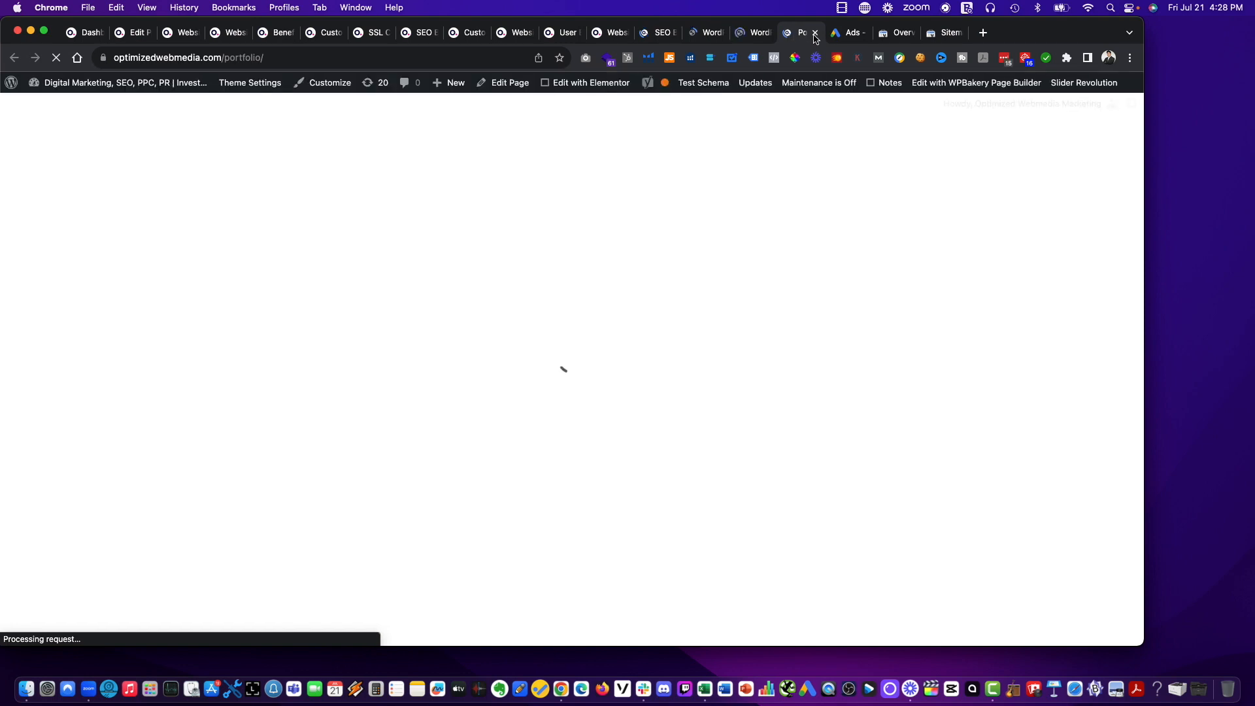
click(815, 33)
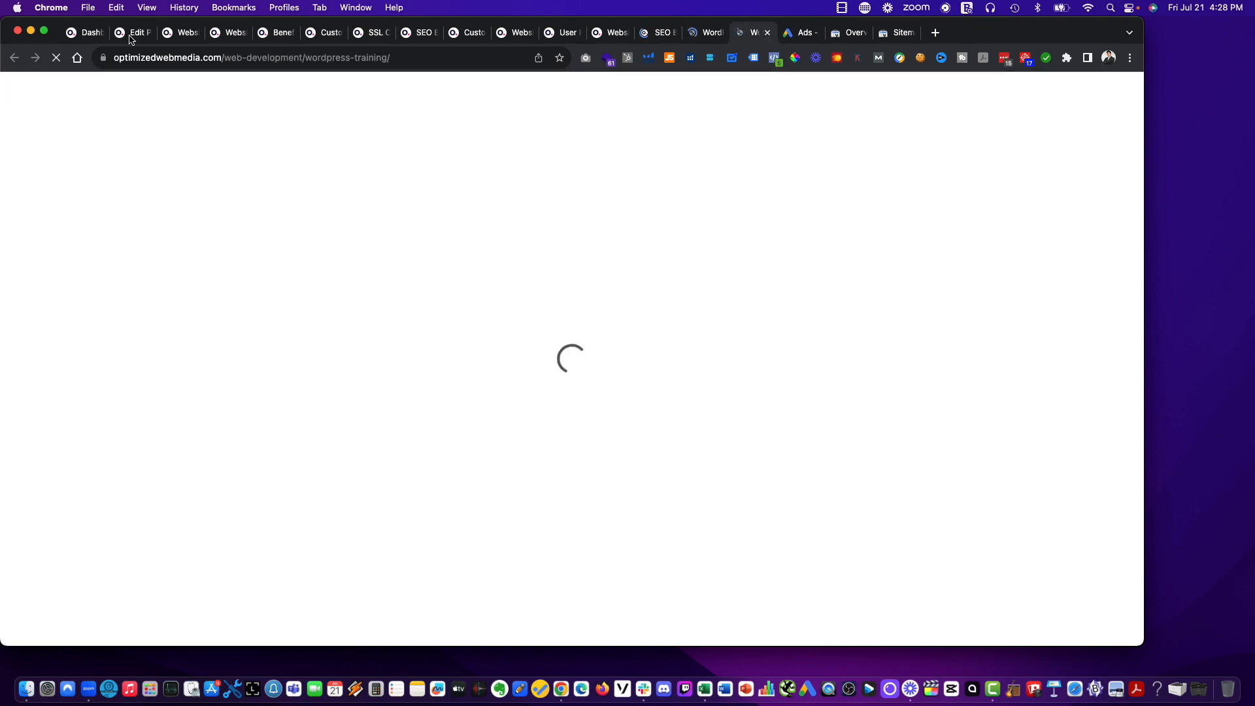
Check the Website Design & Web Development page's permalink in its editor and locate the Redirection tool in the WordPress dashboard.
click(130, 38)
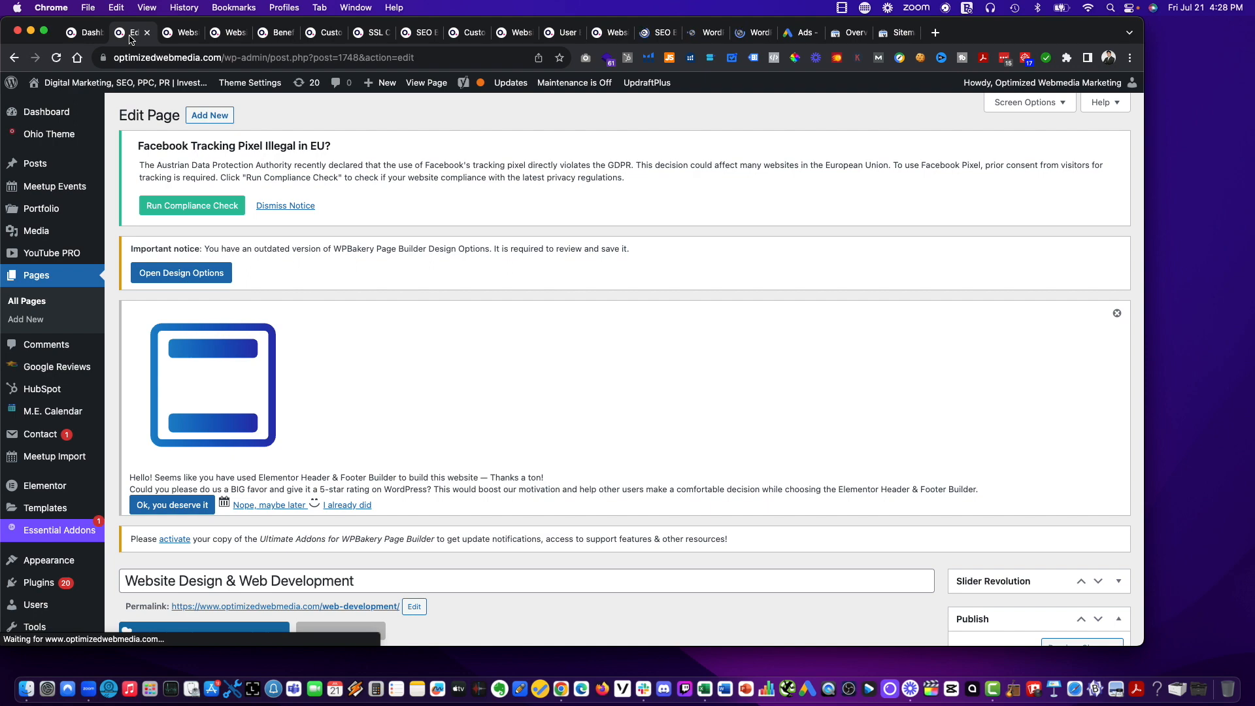
scroll(419, 336, down, 7)
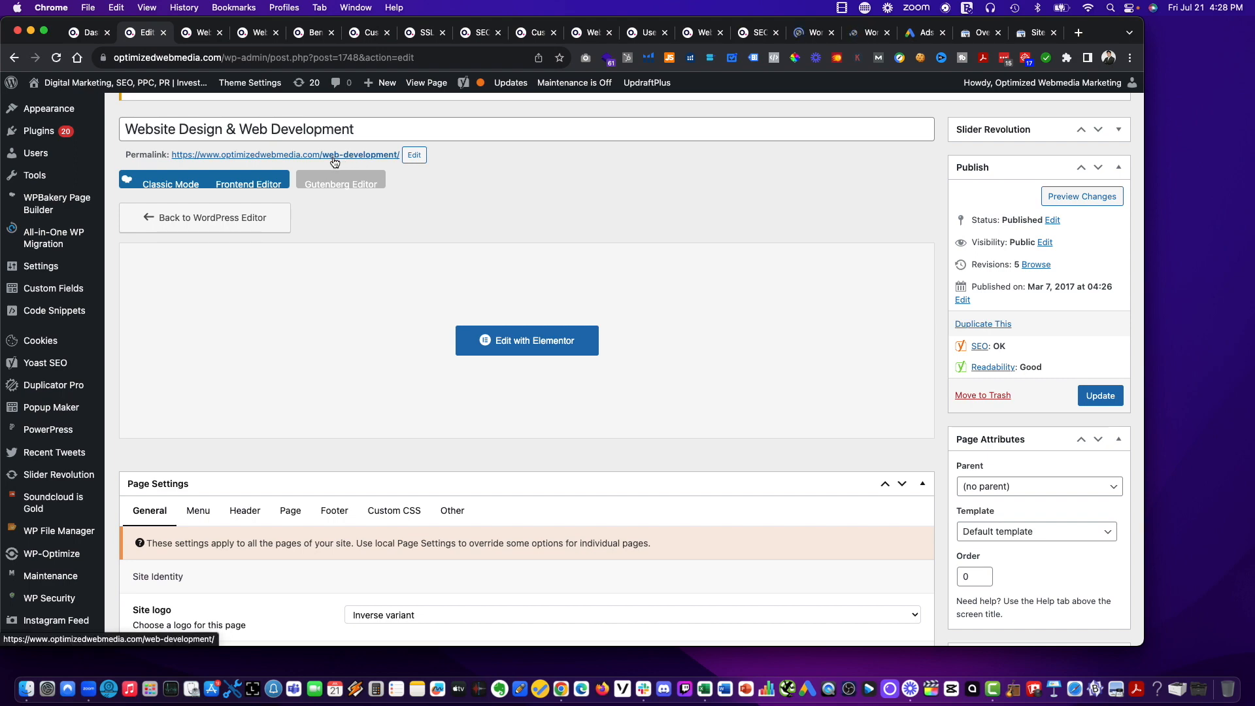
click(88, 32)
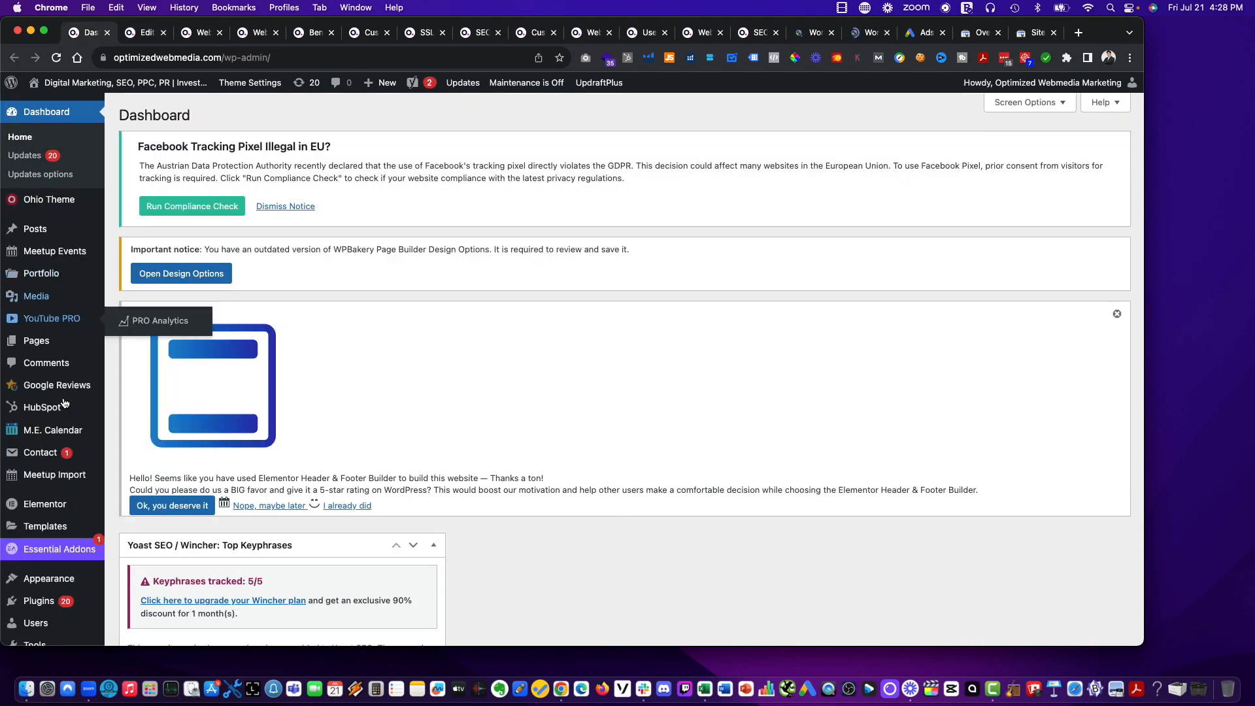
scroll(65, 403, down, 5)
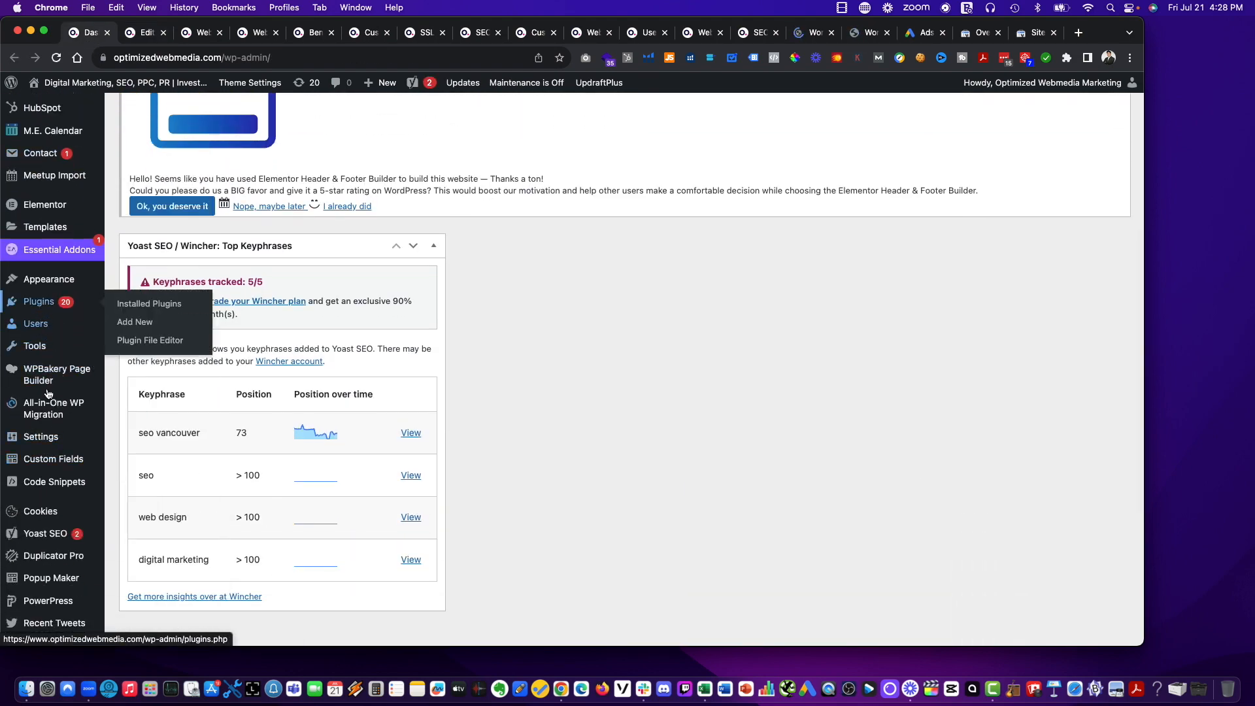
scroll(47, 394, down, 2)
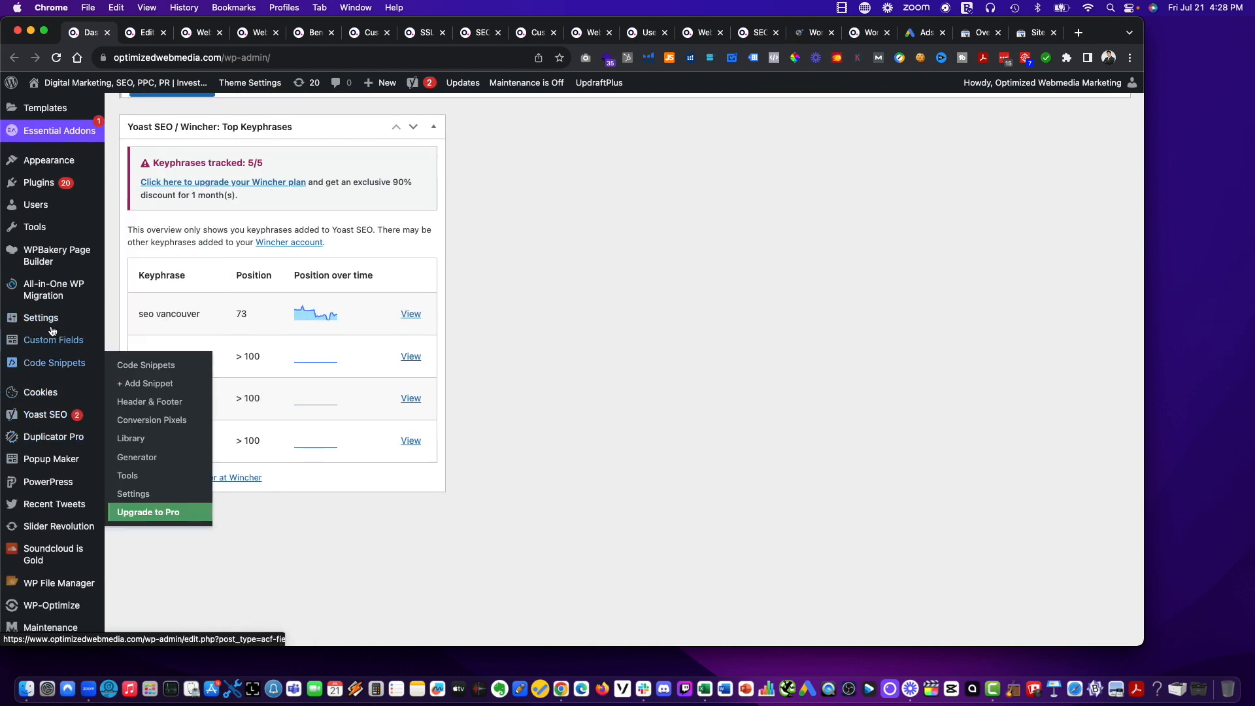
mouse_move(53, 319)
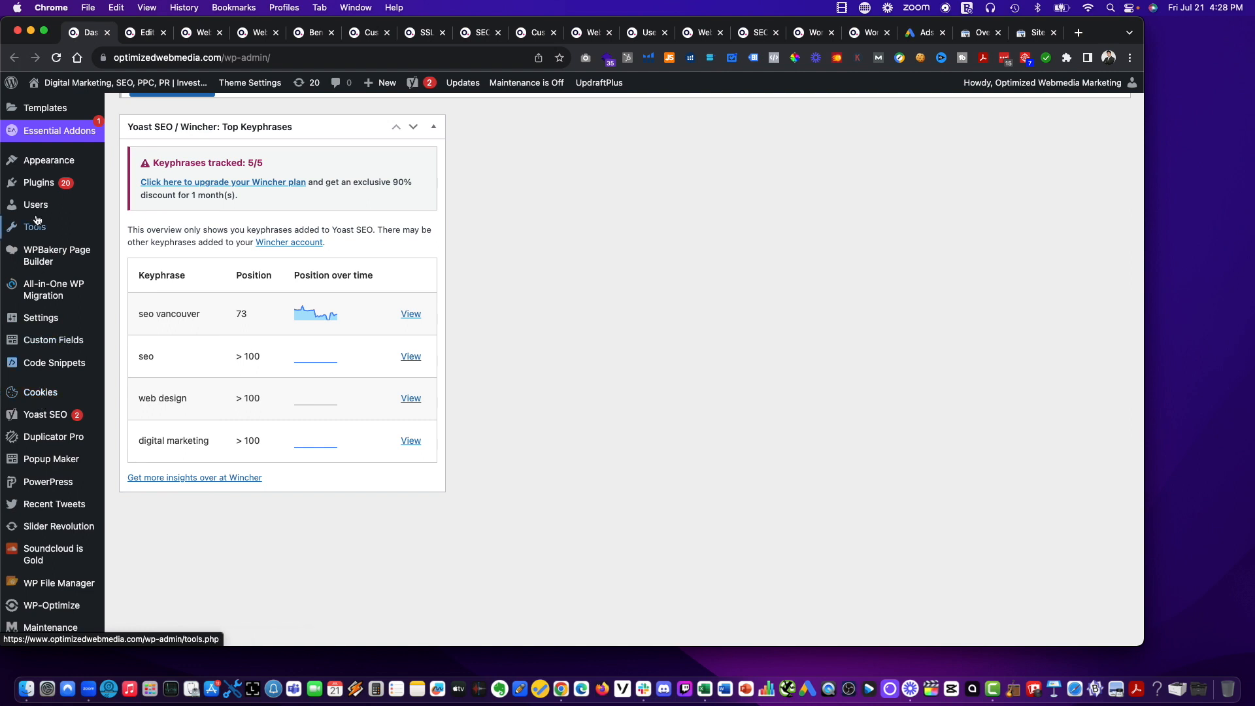
mouse_move(36, 228)
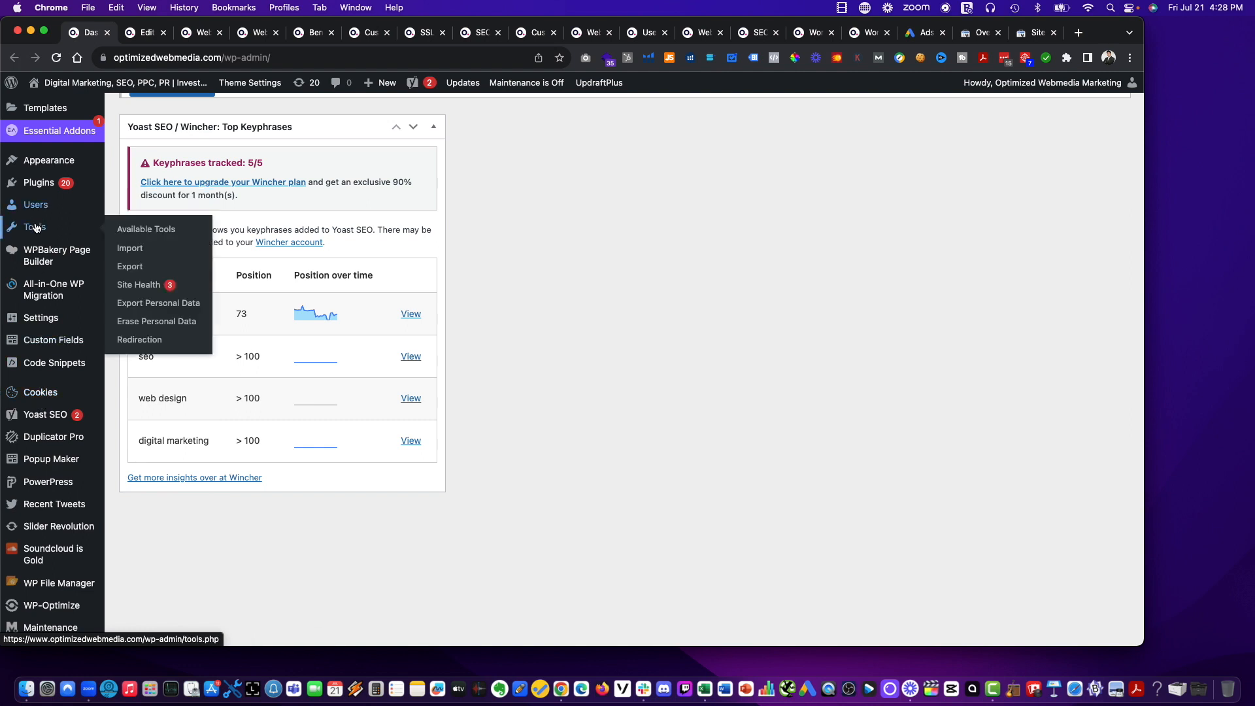
Review the existing redirects in the Redirection tool and copy the Website Design & Web Development page's permalink from its editor.
click(136, 341)
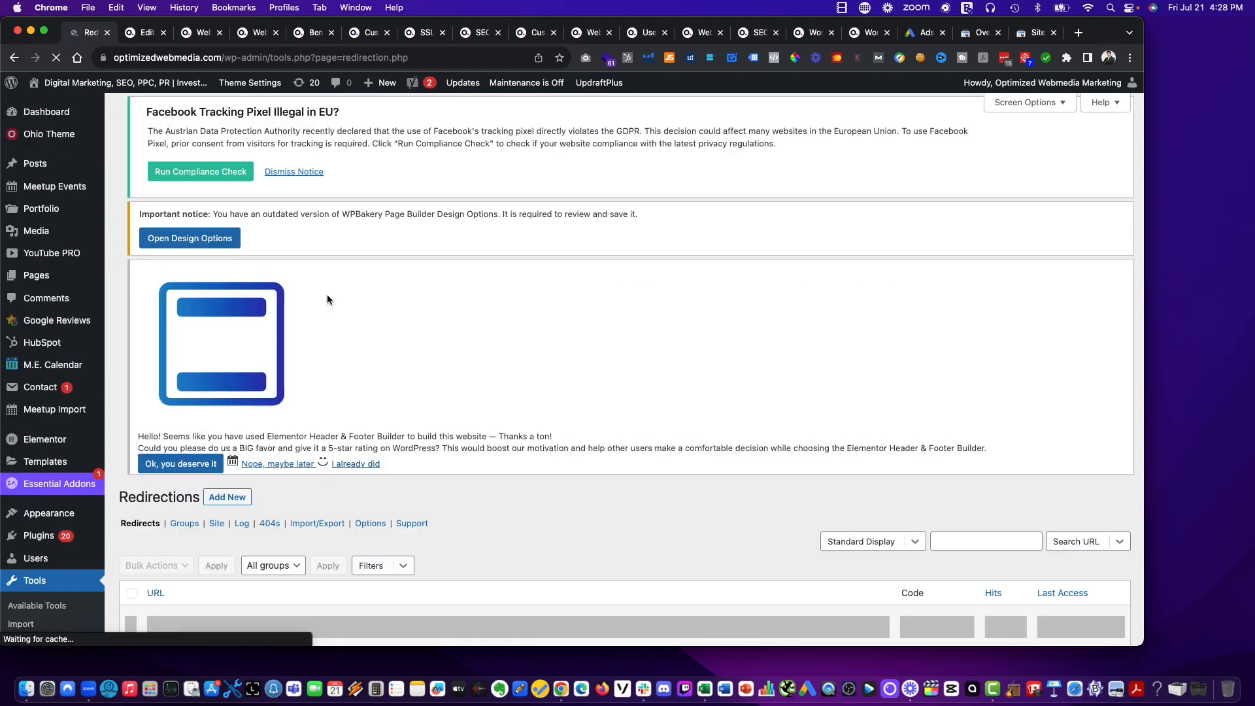
scroll(327, 294, down, 5)
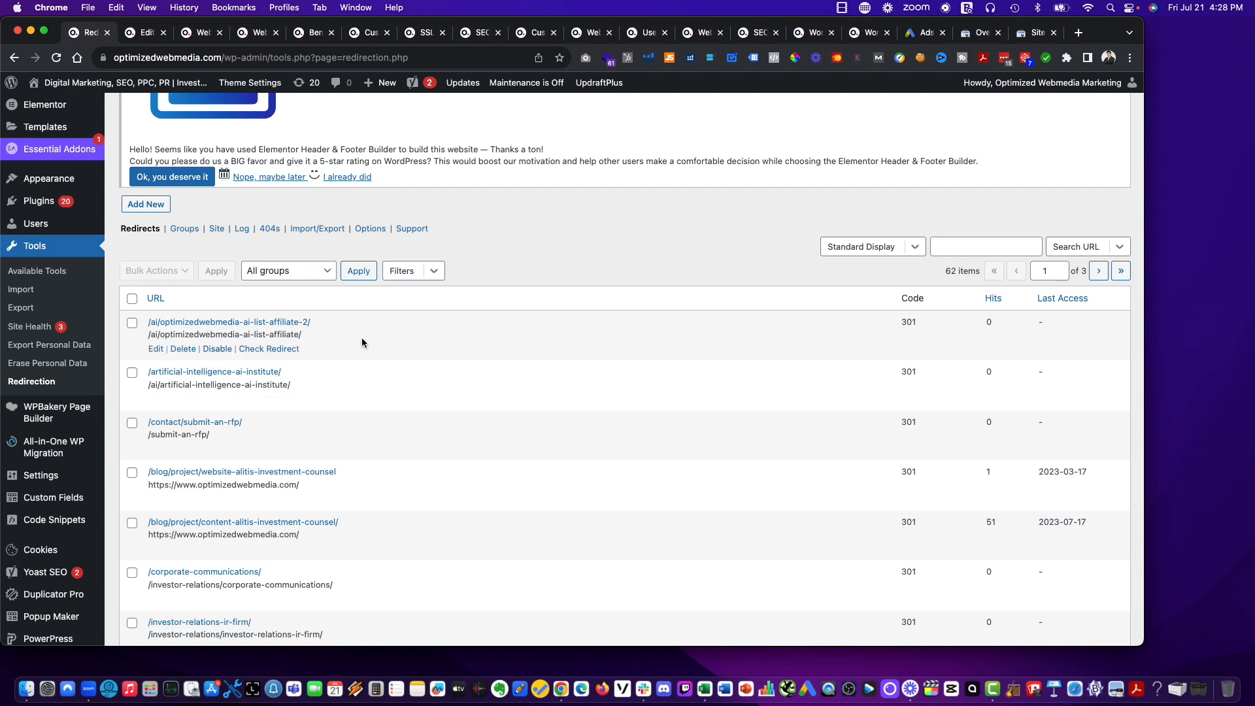
scroll(295, 275, up, 1)
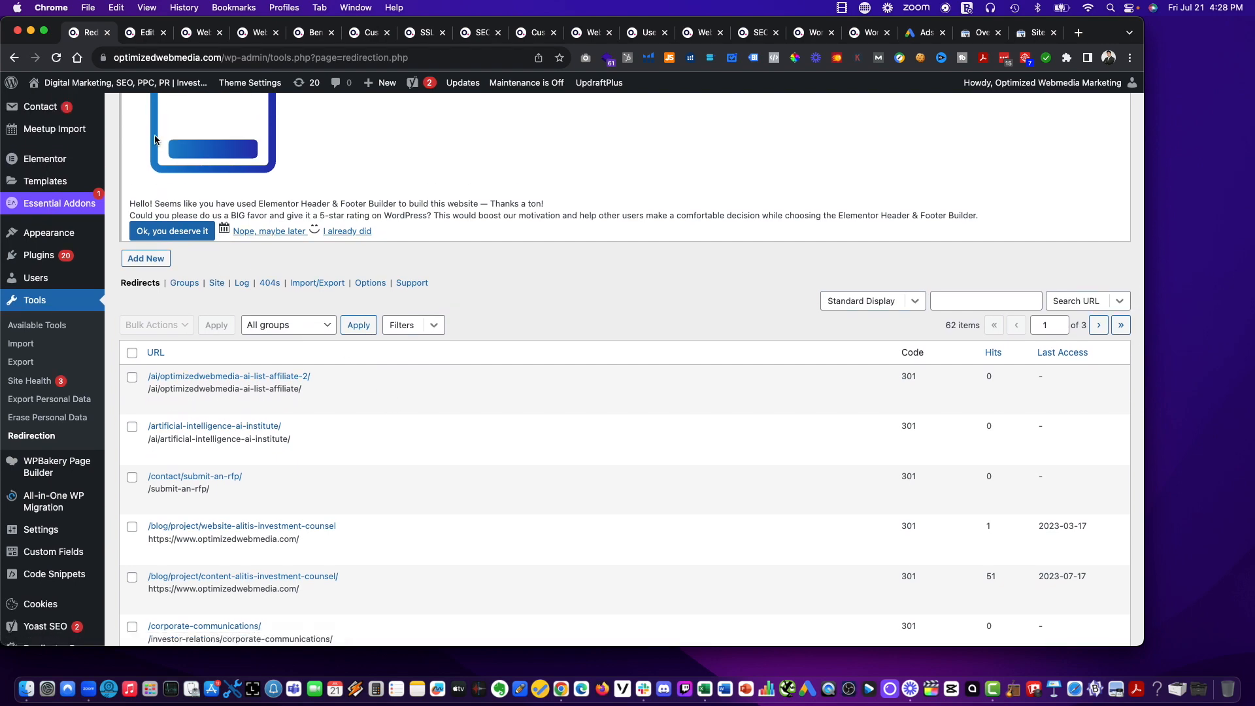
click(139, 33)
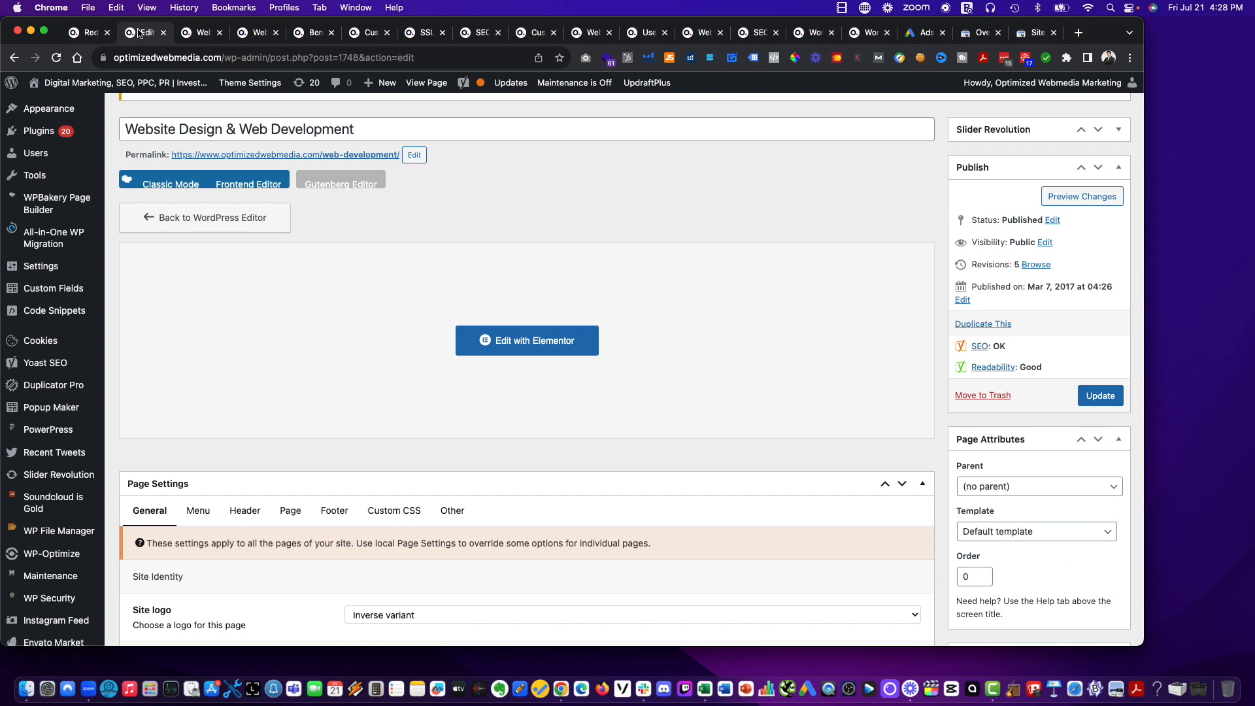
right_click(348, 154)
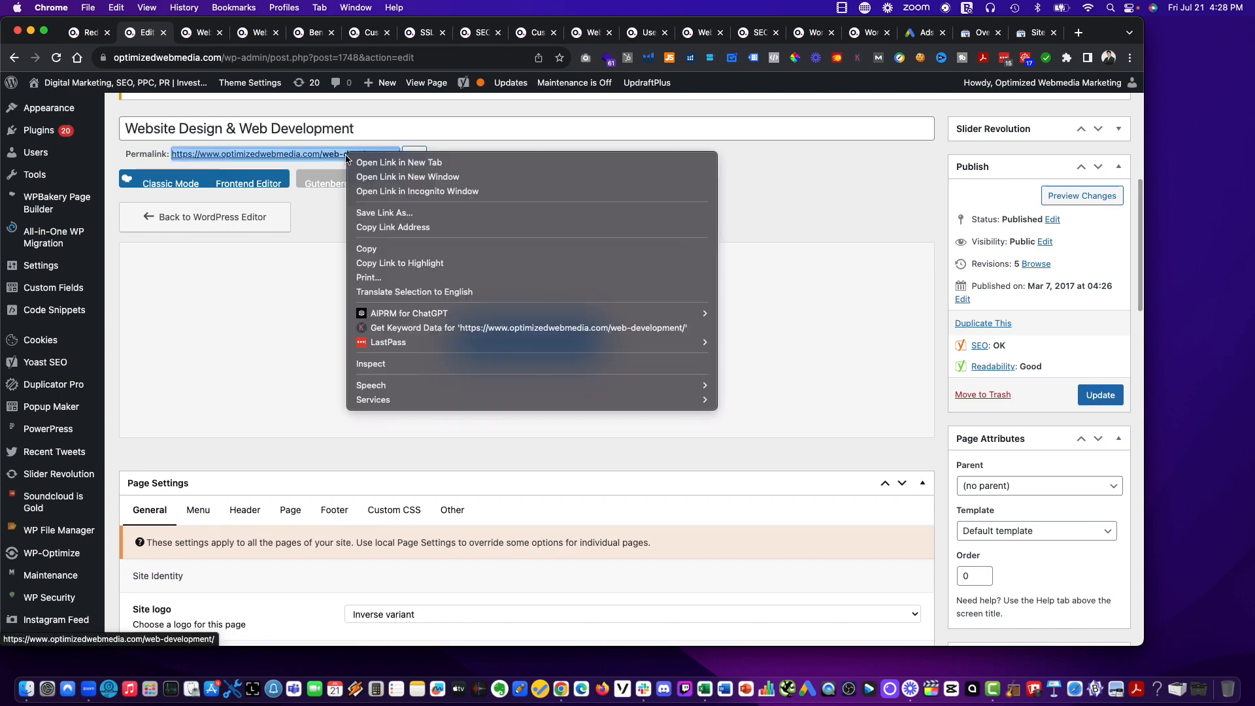
click(366, 249)
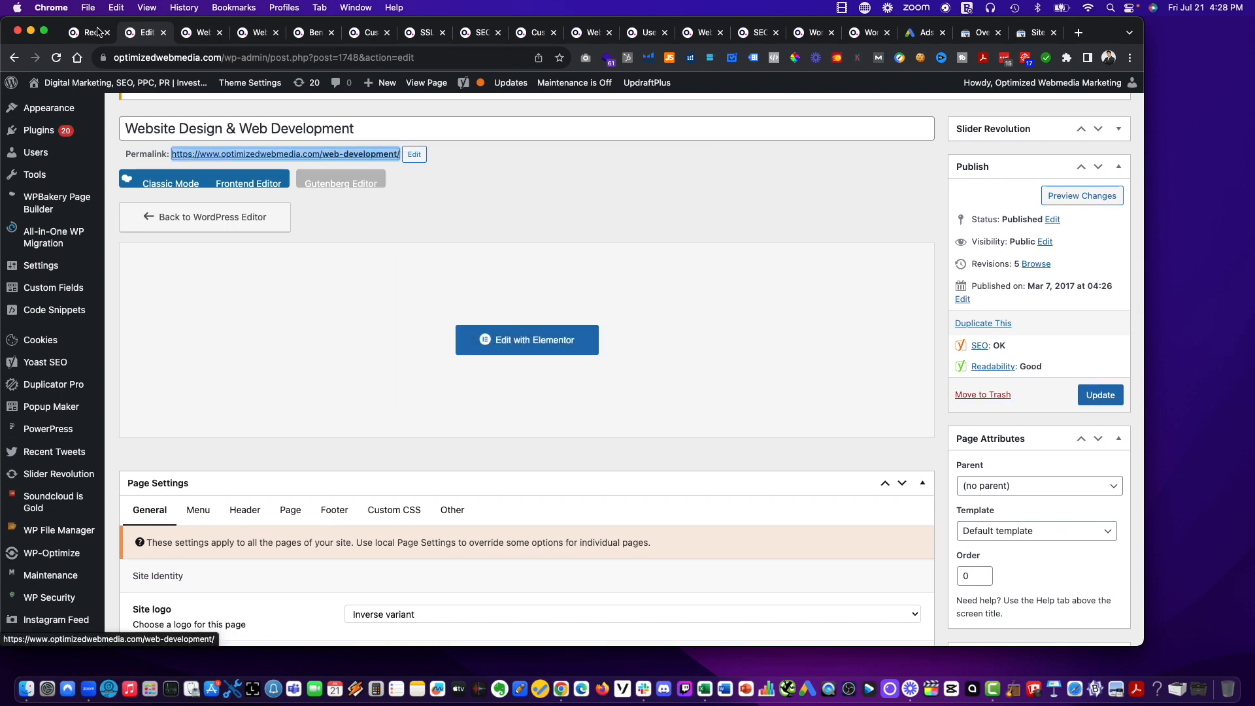
click(98, 34)
scroll(167, 215, up, 5)
scroll(157, 314, down, 2)
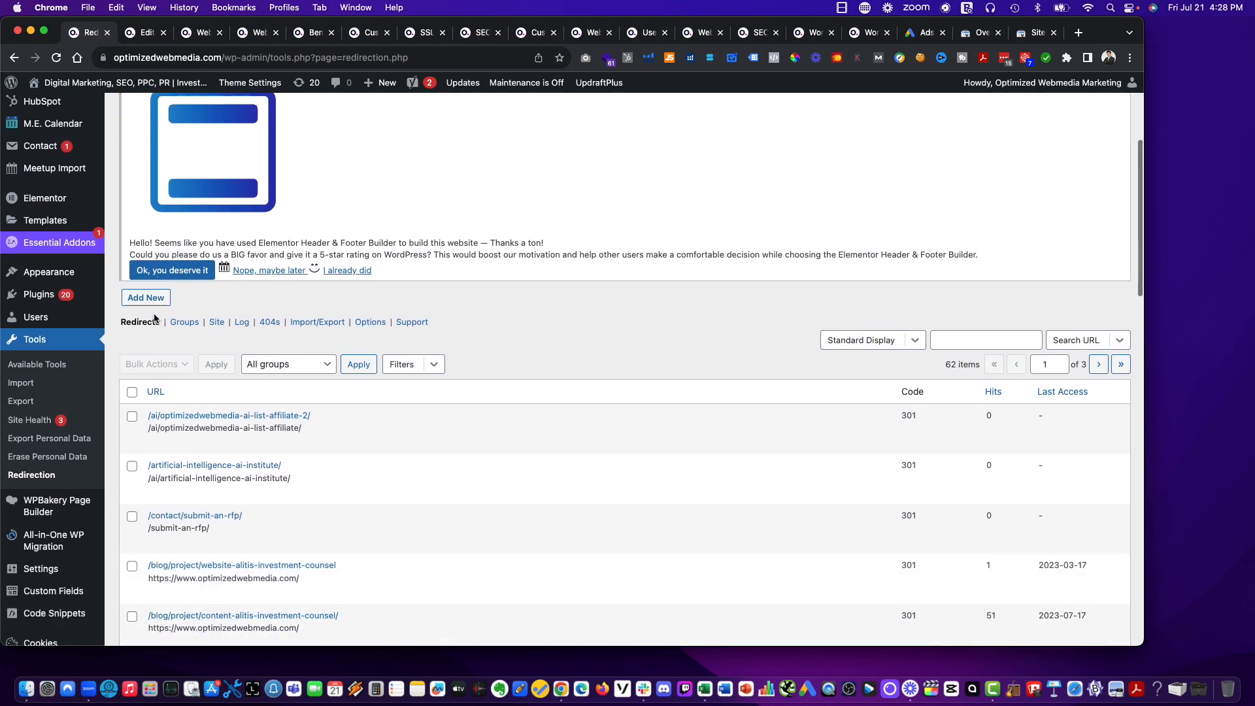
click(146, 296)
key(super+v)
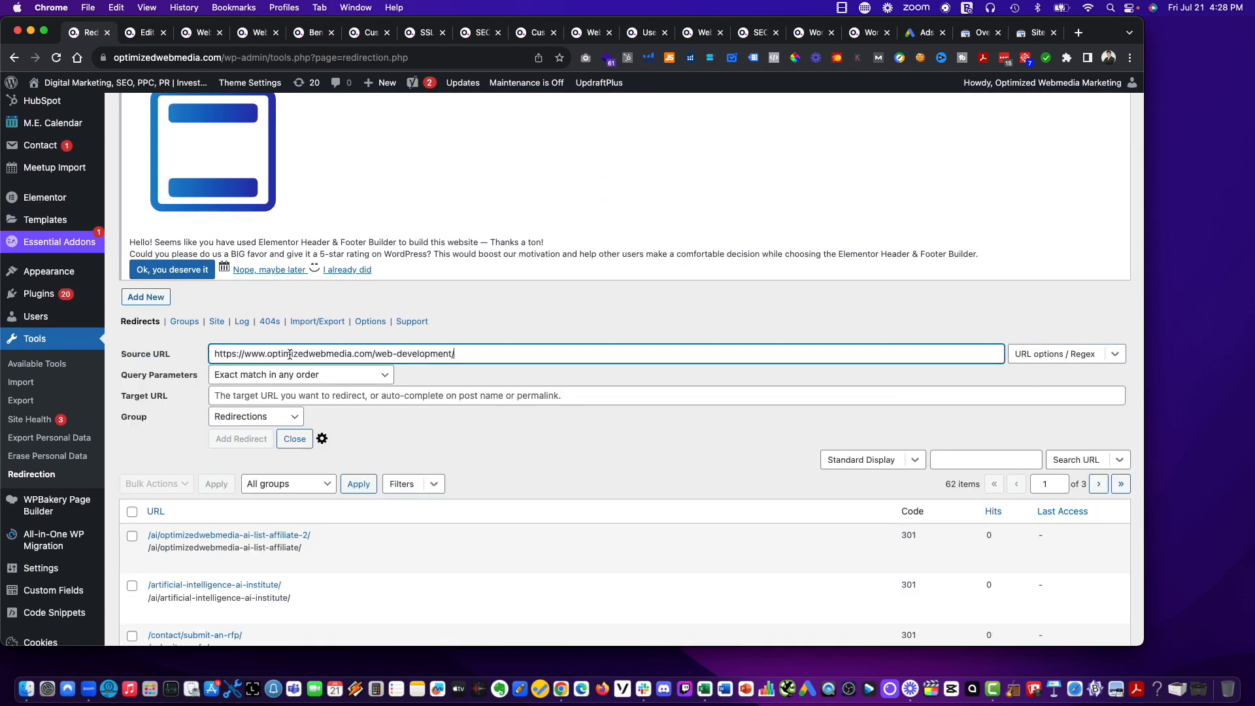
click(285, 397)
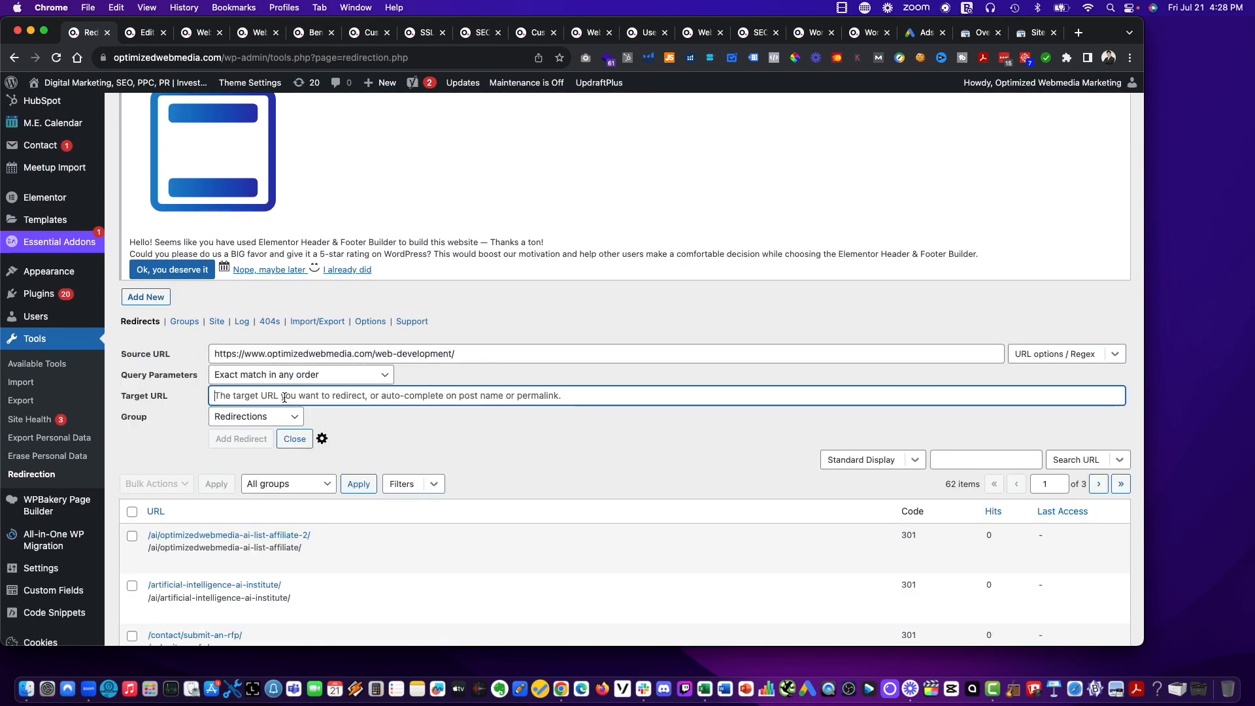
key(super+v)
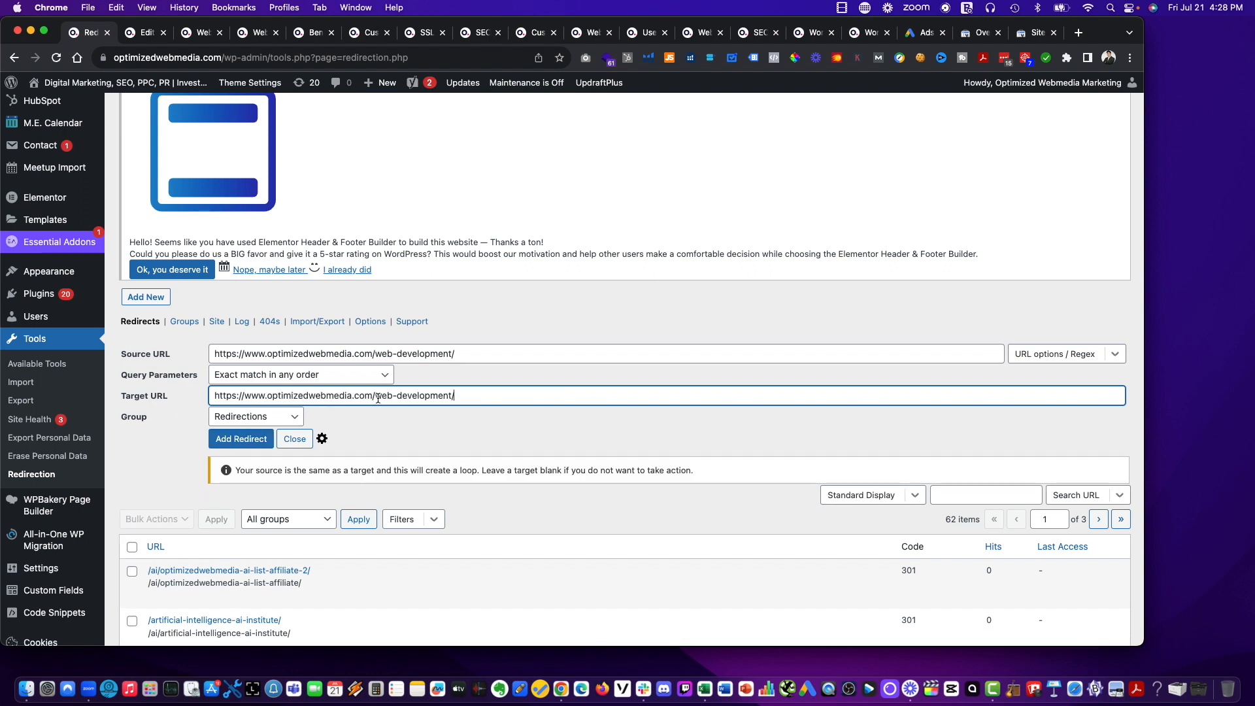
drag(404, 397, 444, 397)
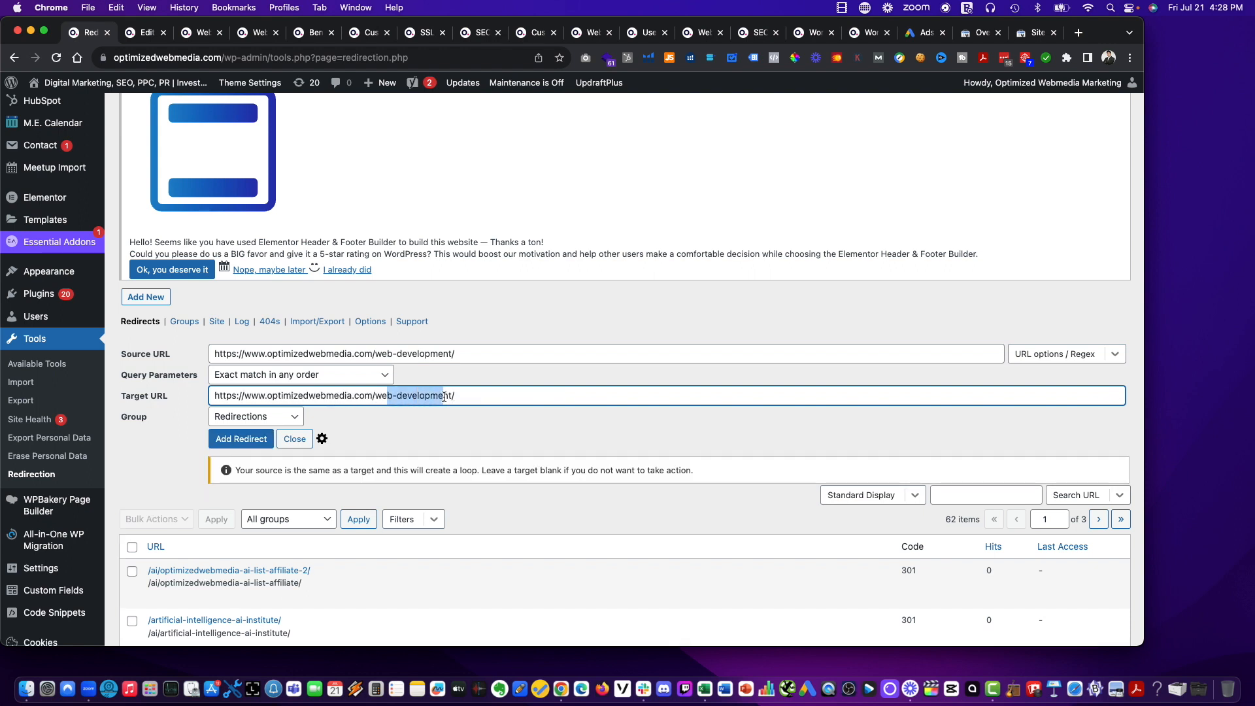
key(BackSpace)
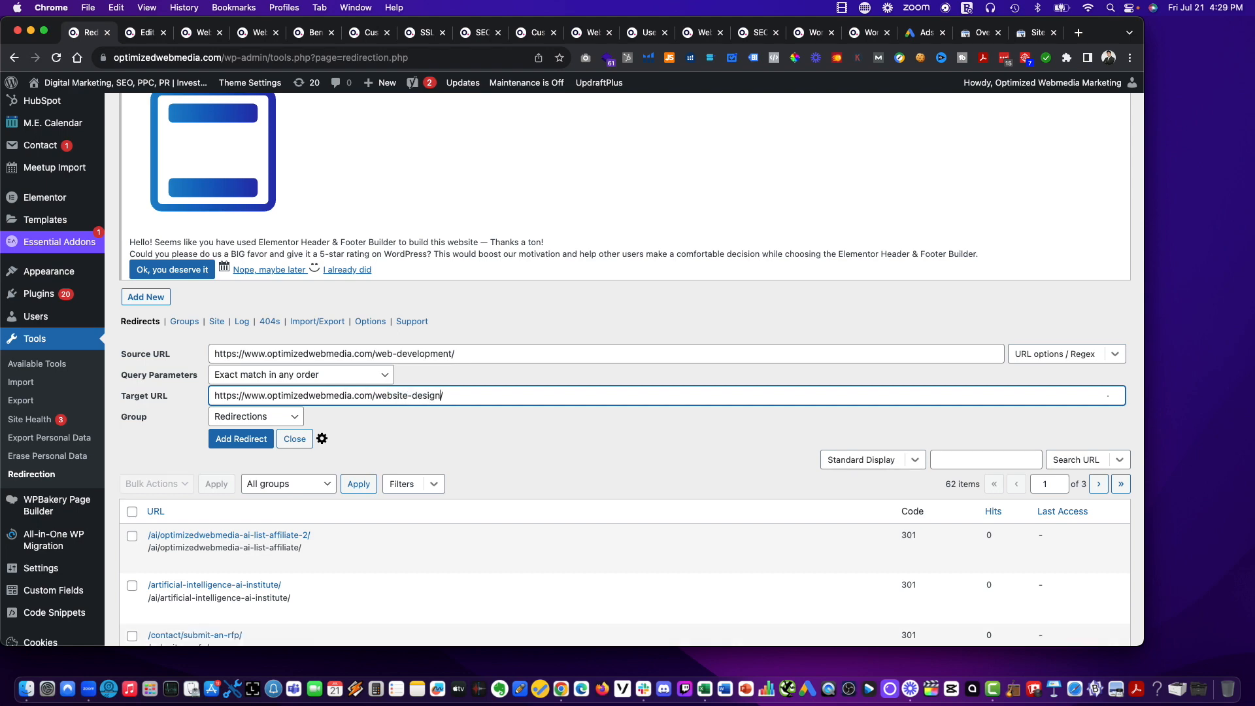
click(402, 439)
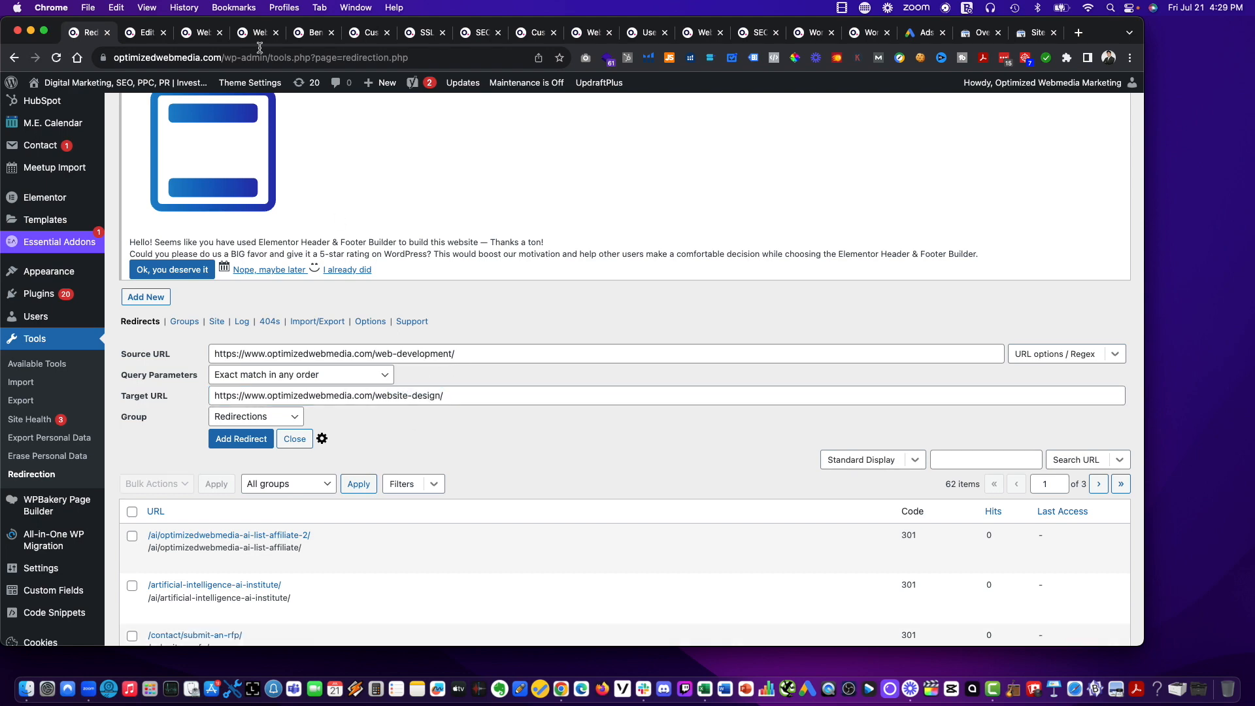
Change the Website Design & Web Development page's Yoast SEO slug to website-design and update the page.
click(147, 32)
scroll(325, 396, down, 15)
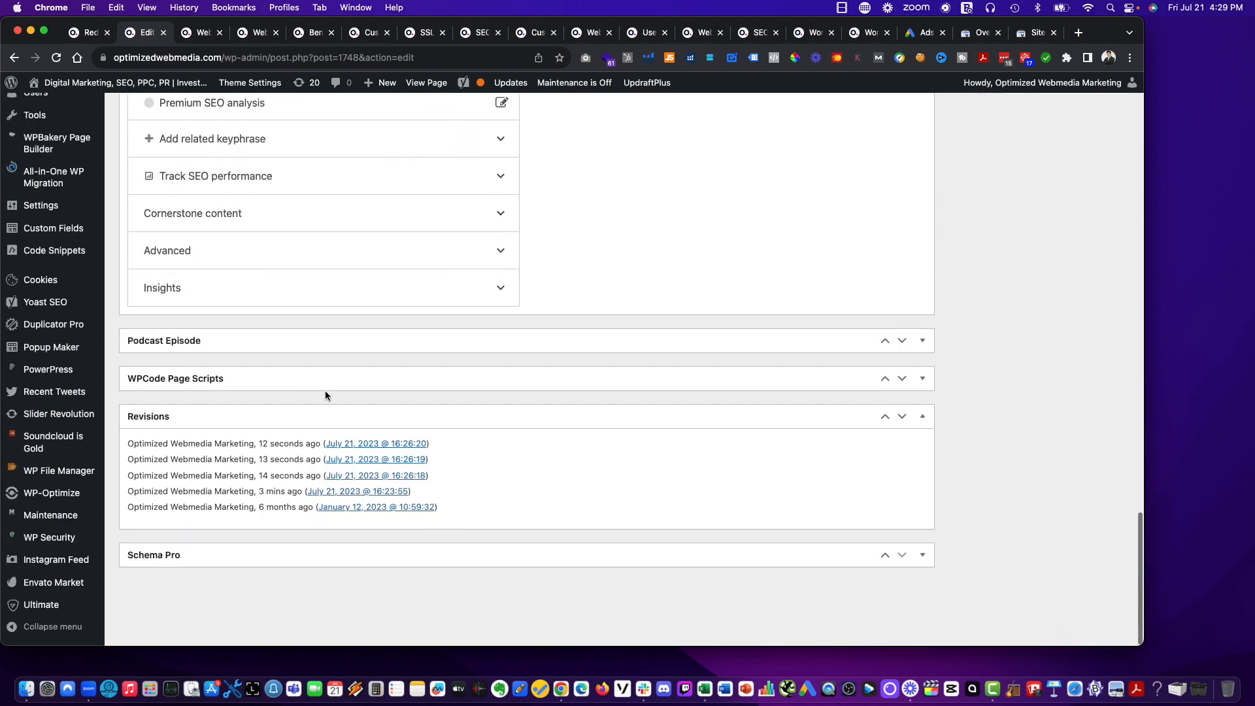
scroll(326, 396, up, 10)
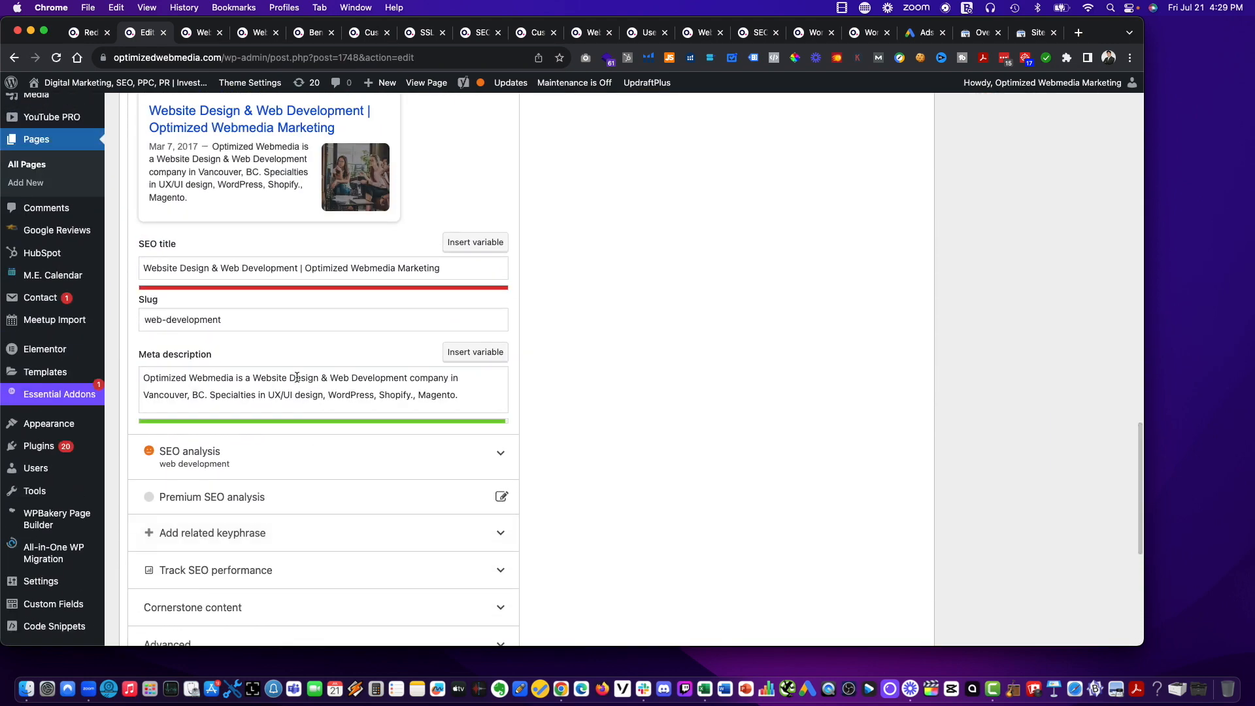
scroll(297, 378, up, 1)
drag(222, 343, 161, 347)
text(site-design)
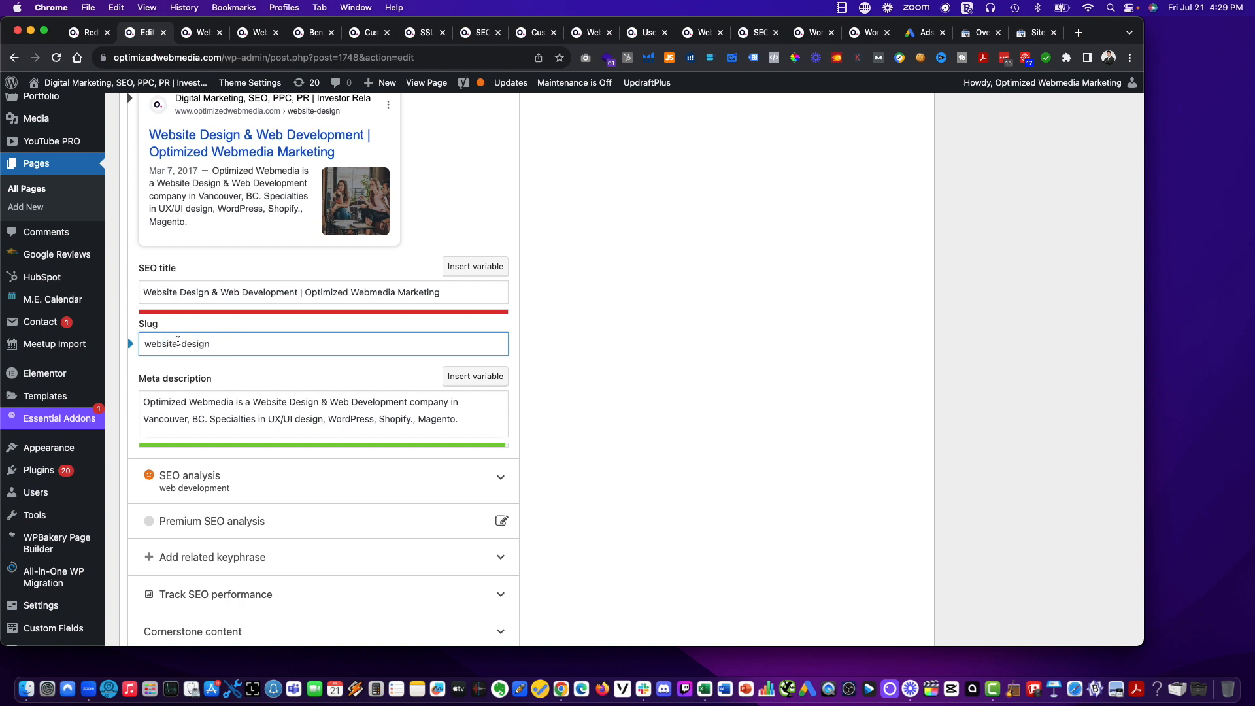
key(super+a)
scroll(770, 373, up, 10)
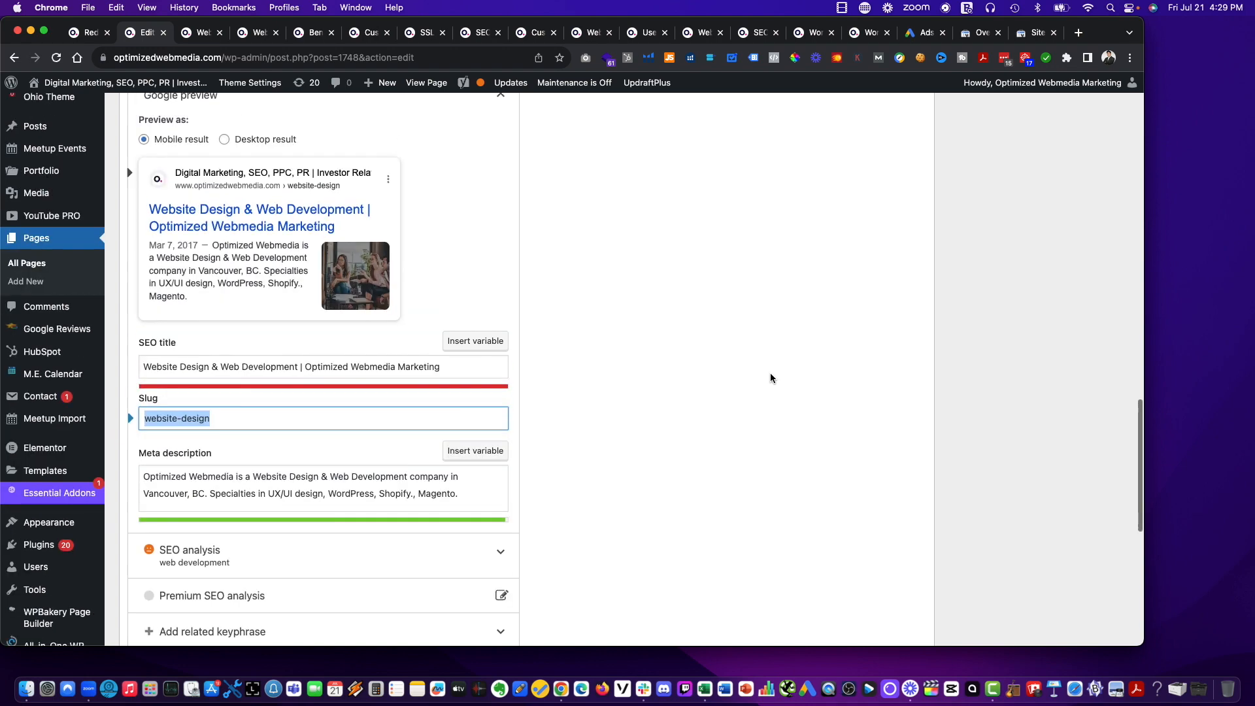
scroll(778, 383, up, 5)
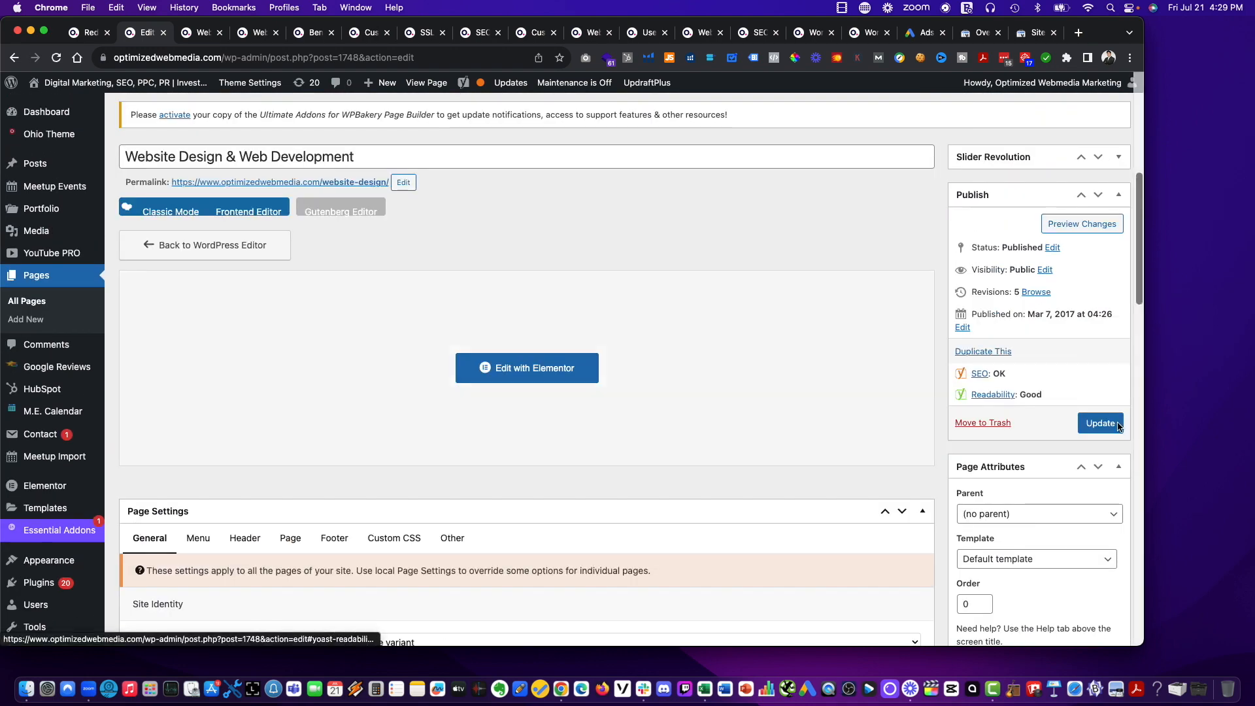
click(1101, 423)
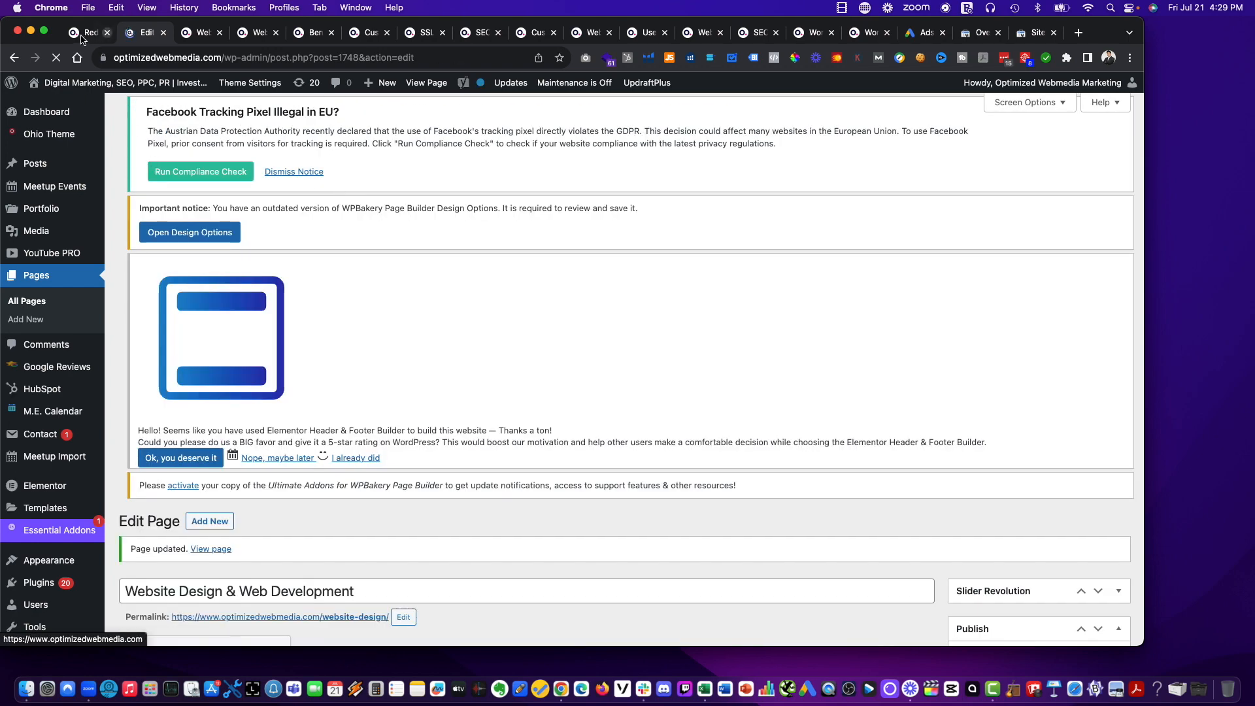
Copy the source URL from the redirect form and add the redirect from /web-development/ to /website-design/.
key(ctrl+shift+Tab)
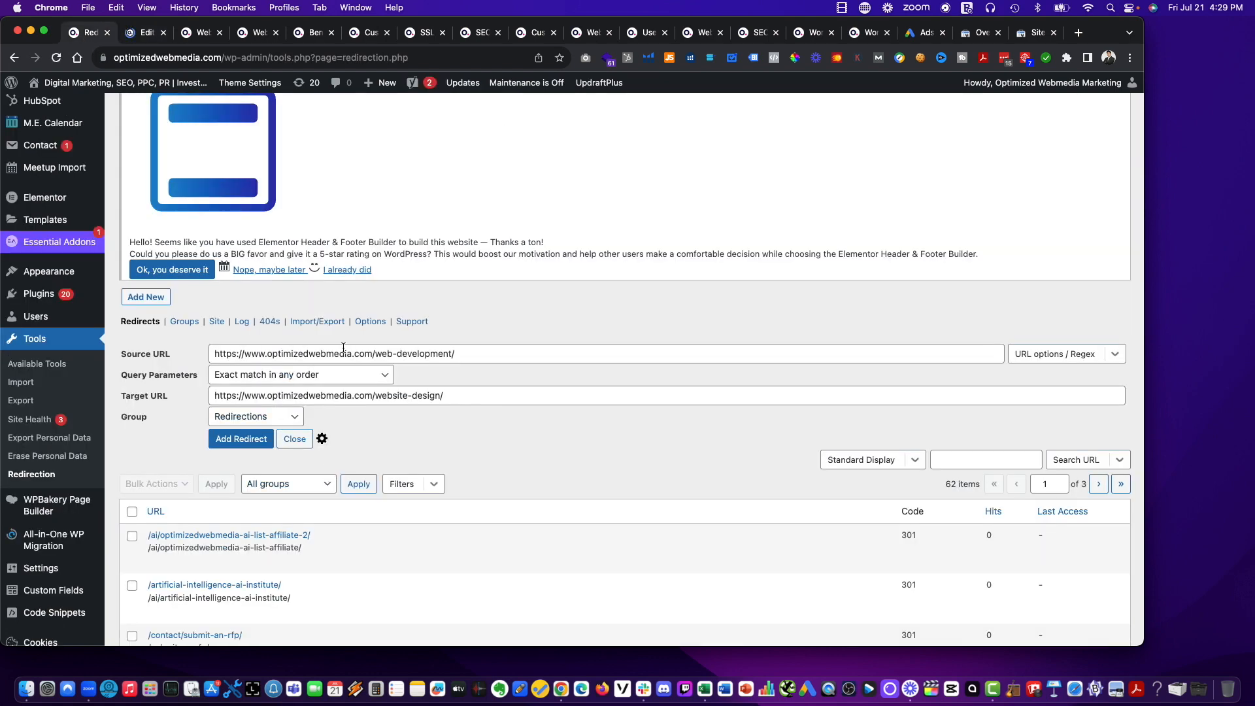
click(361, 354)
key(super+a)
click(248, 440)
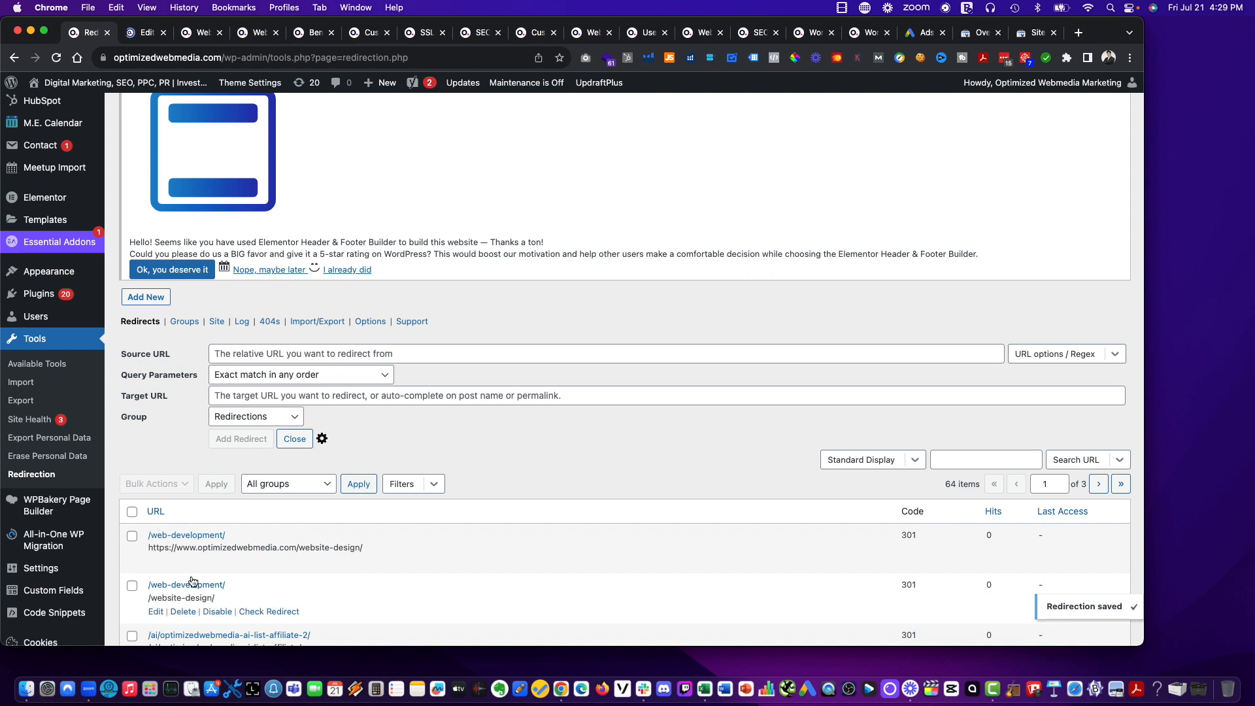
right_click(91, 37)
click(115, 41)
key(super+v)
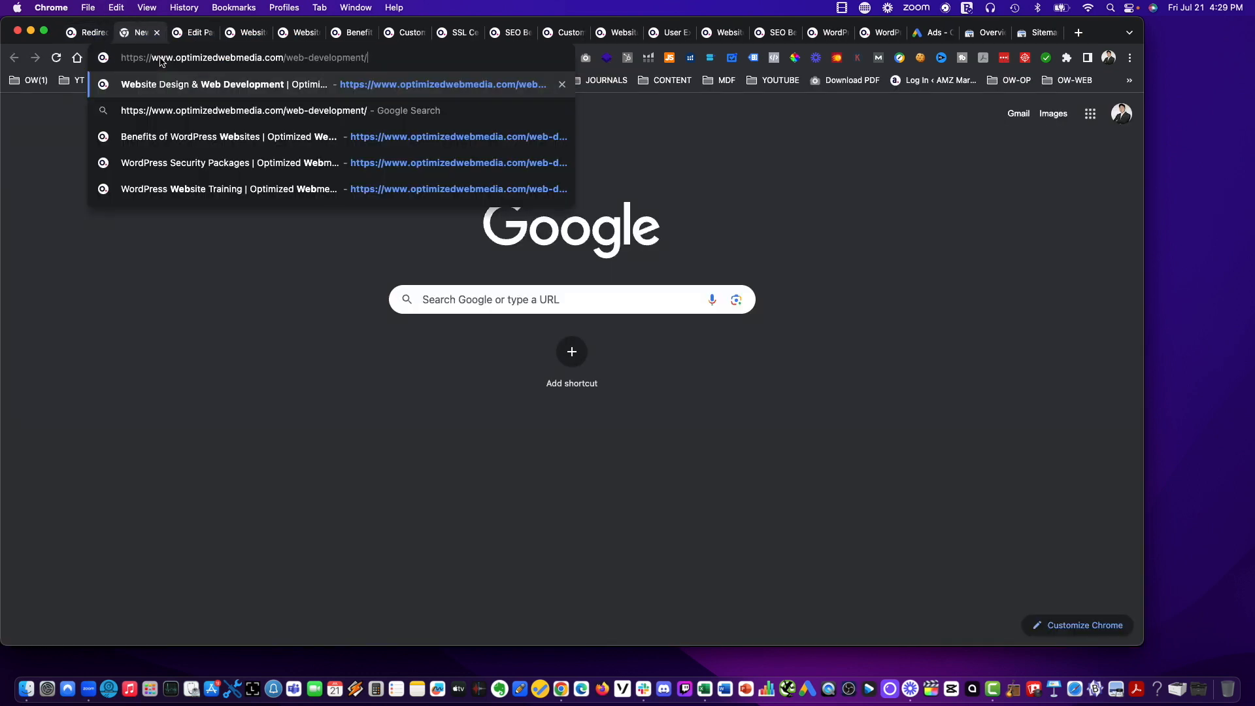
key(Return)
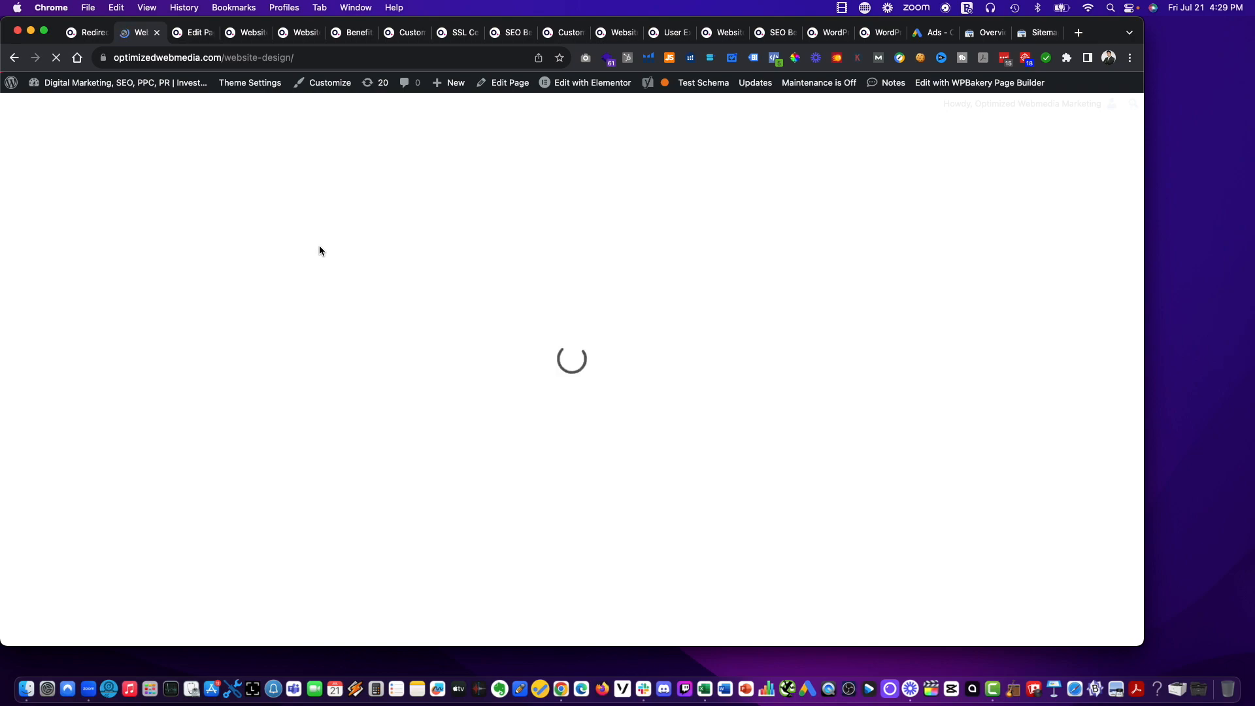
scroll(314, 247, down, 4)
scroll(311, 247, up, 3)
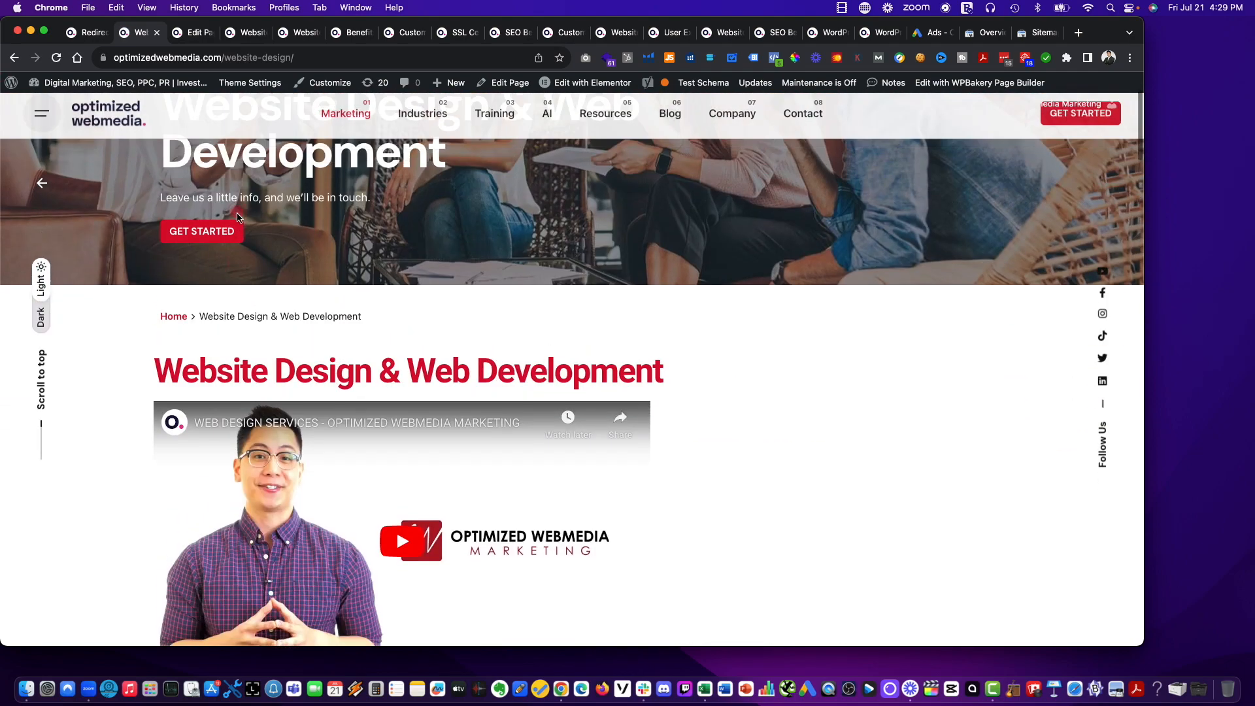
scroll(519, 230, down, 15)
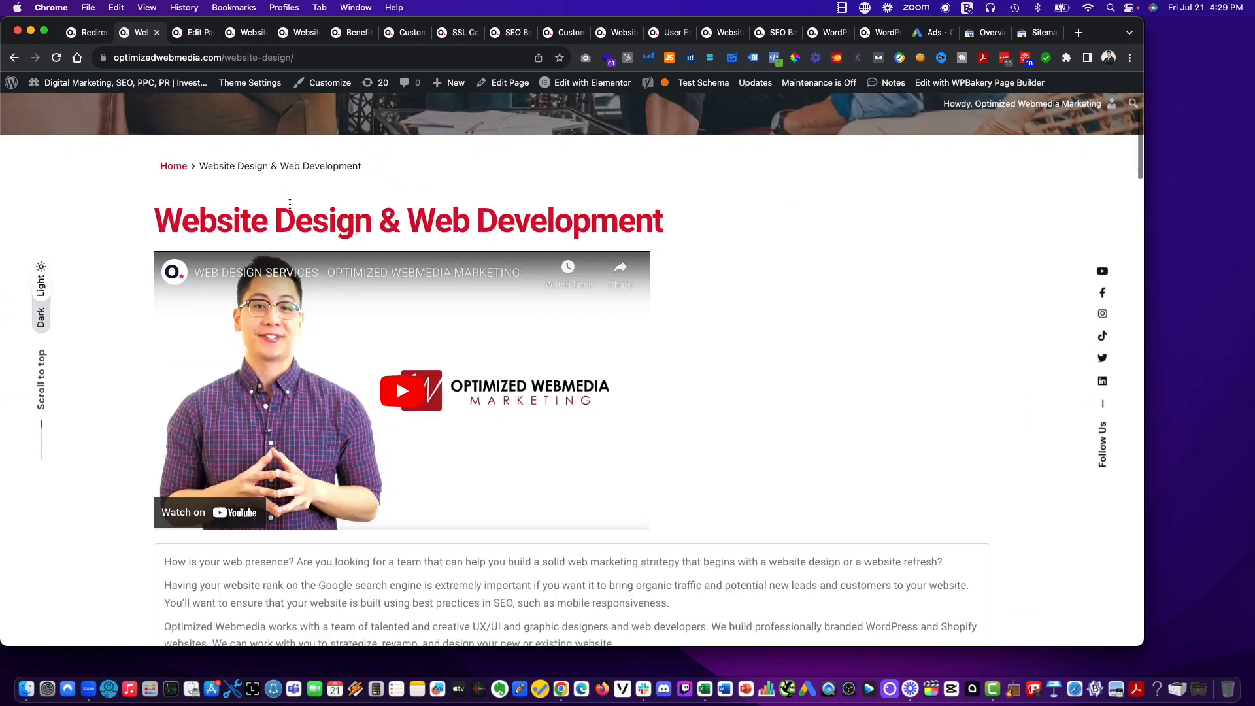
scroll(685, 264, down, 5)
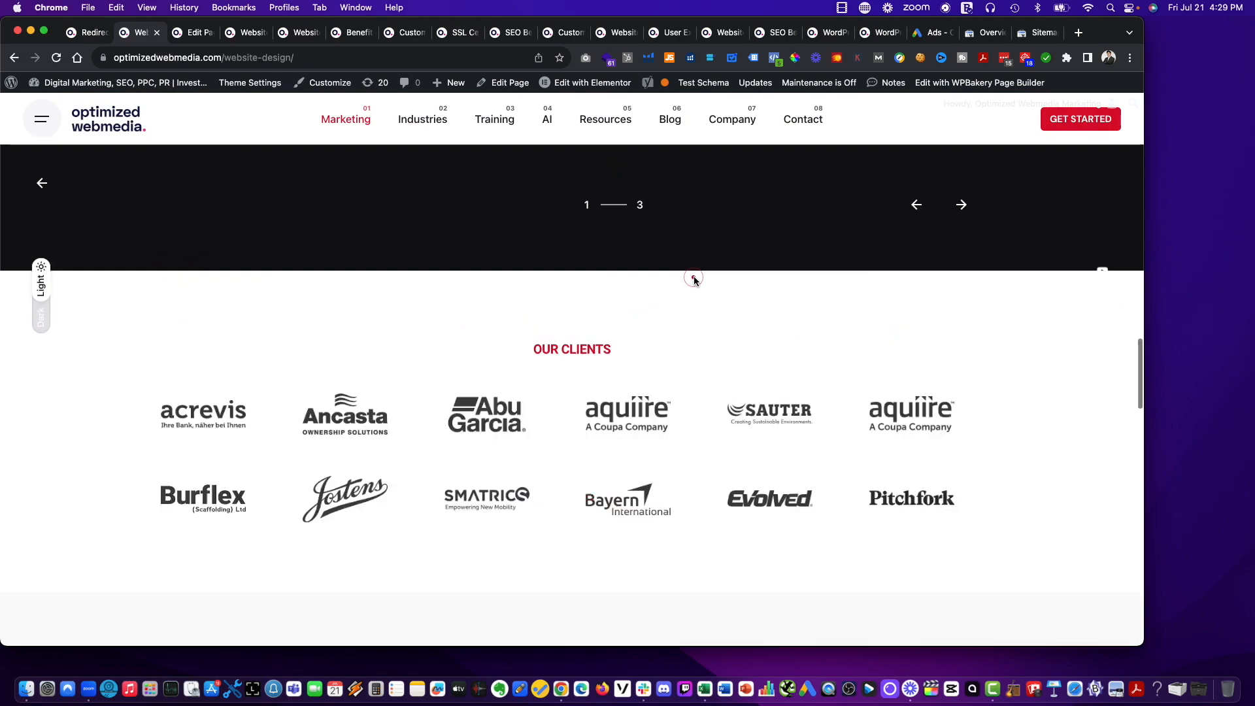
scroll(692, 277, up, 13)
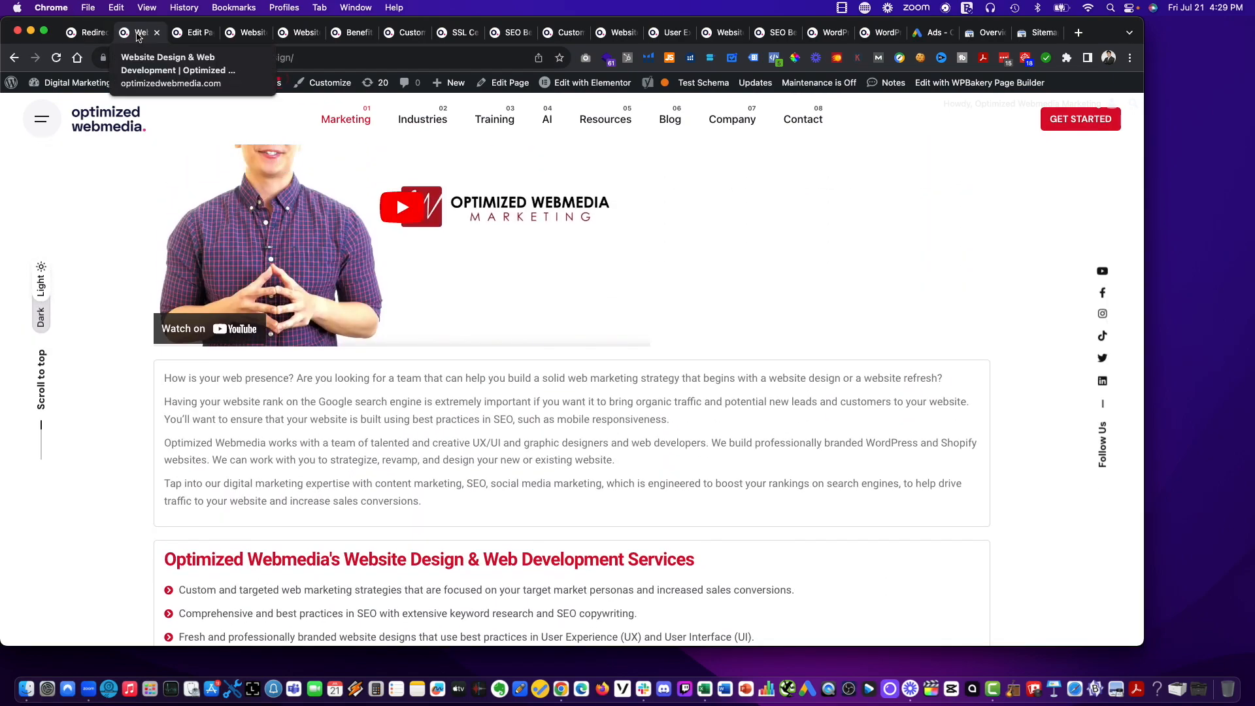
Compare the live Website Design & Web Development page with its permalink and SEO settings in the page editor.
click(191, 32)
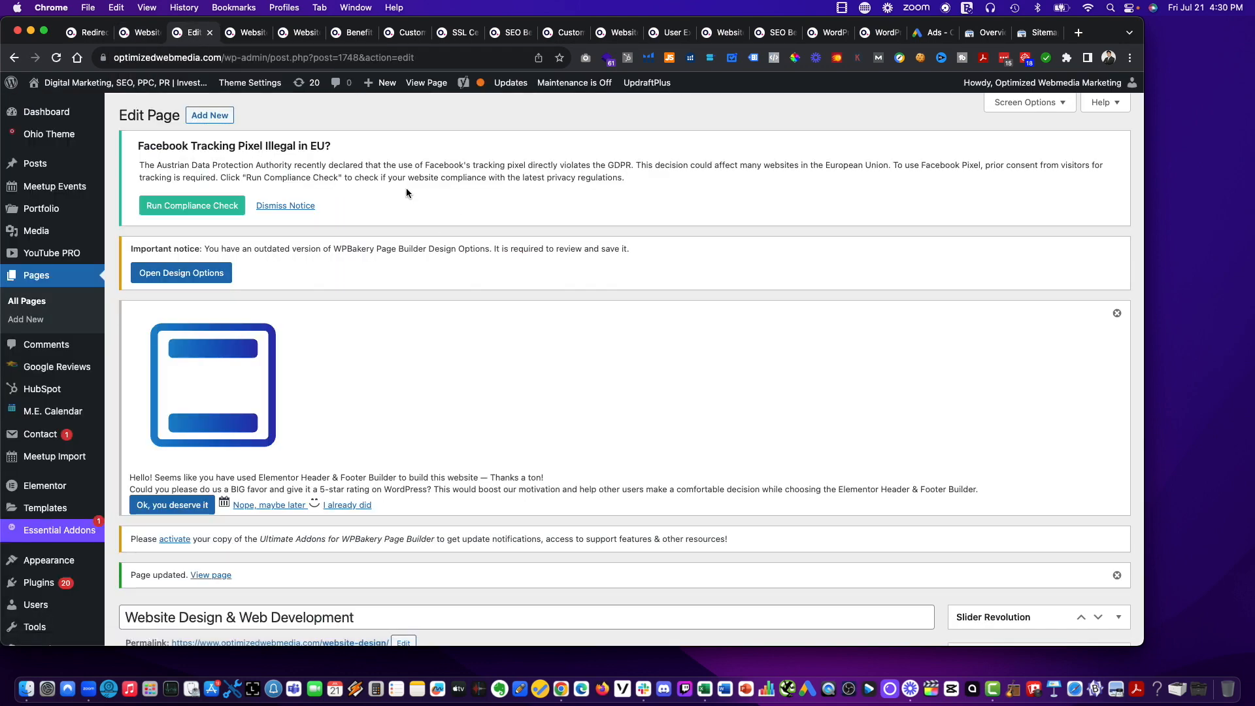
click(134, 32)
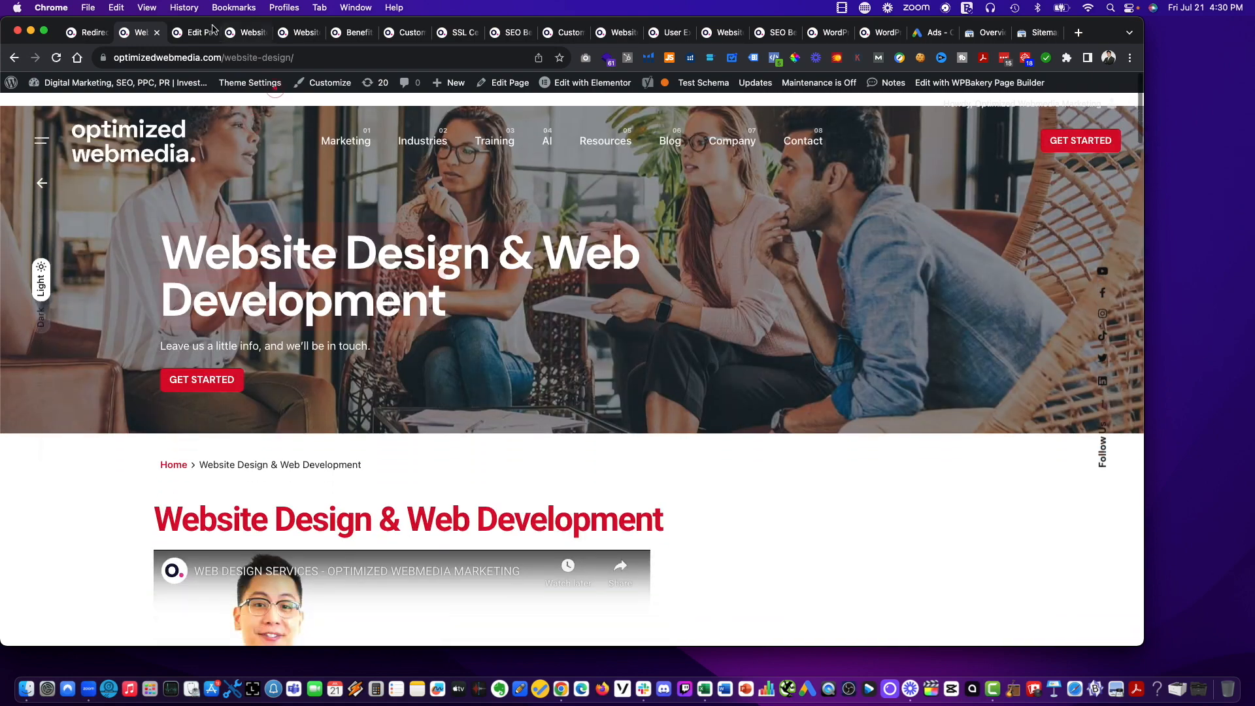
click(188, 33)
scroll(455, 268, down, 15)
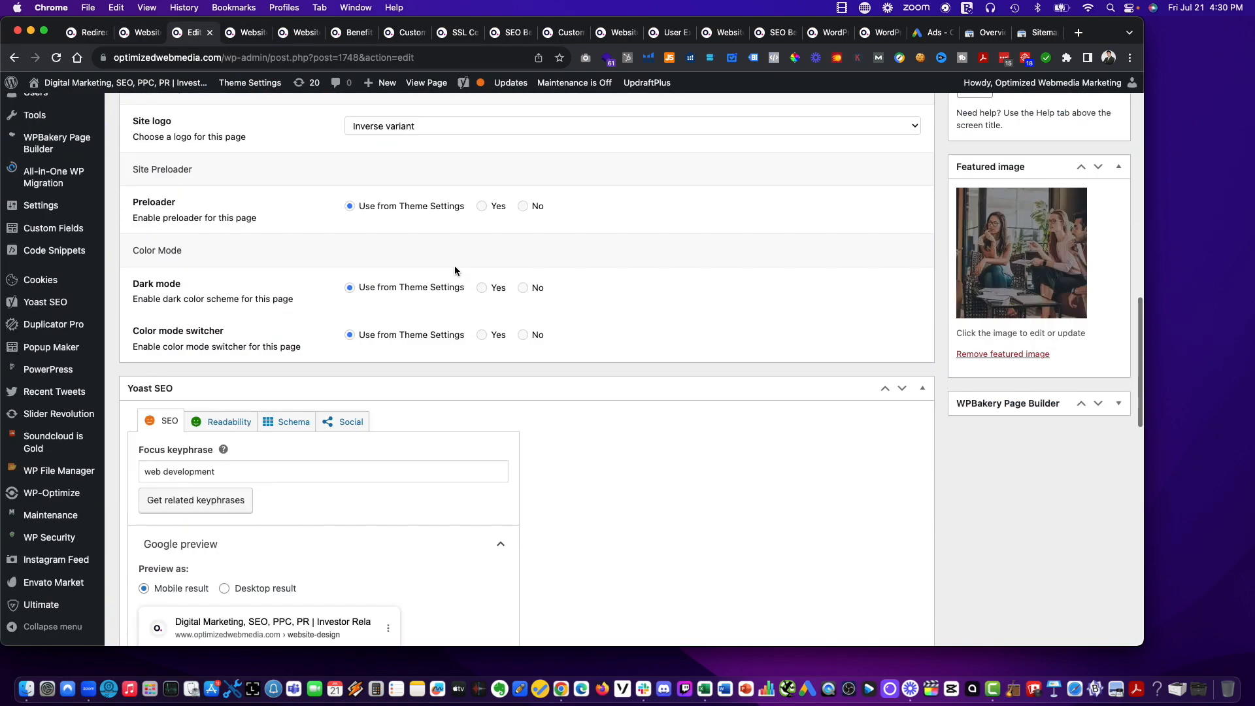
scroll(454, 266, up, 10)
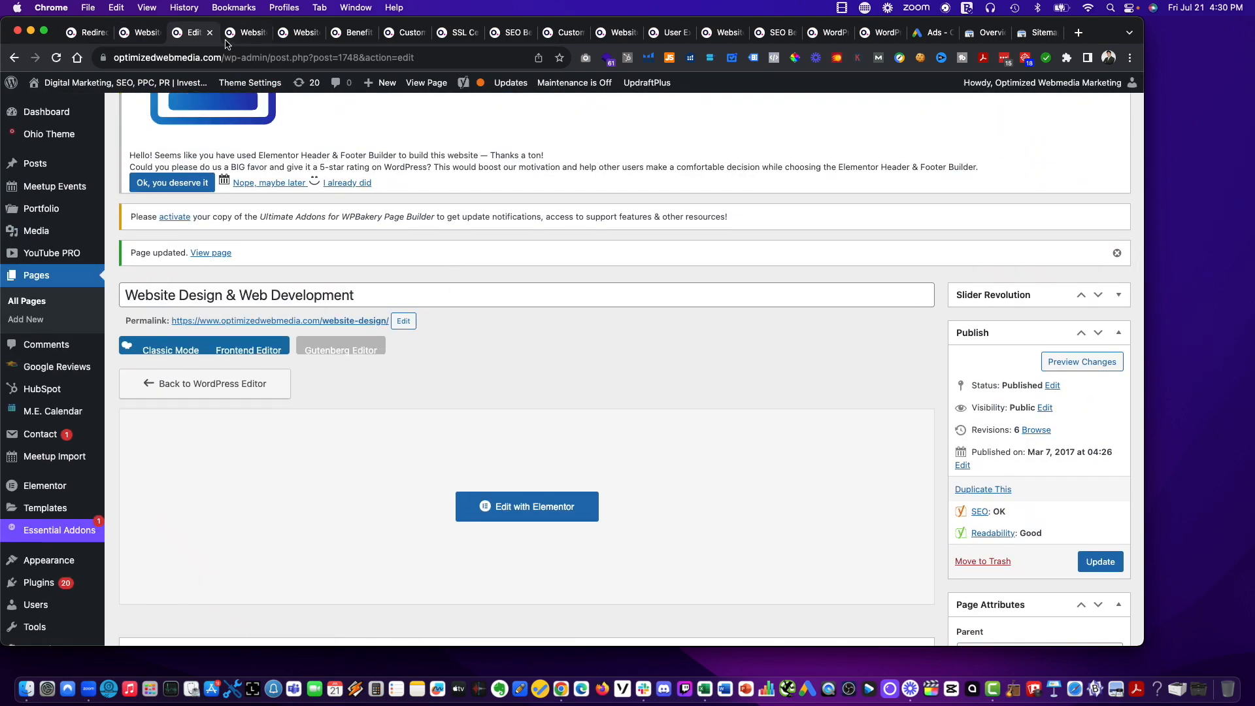
Test the redirect again by reloading the live /web-development/ page and opening the site's Website Overview link.
click(245, 33)
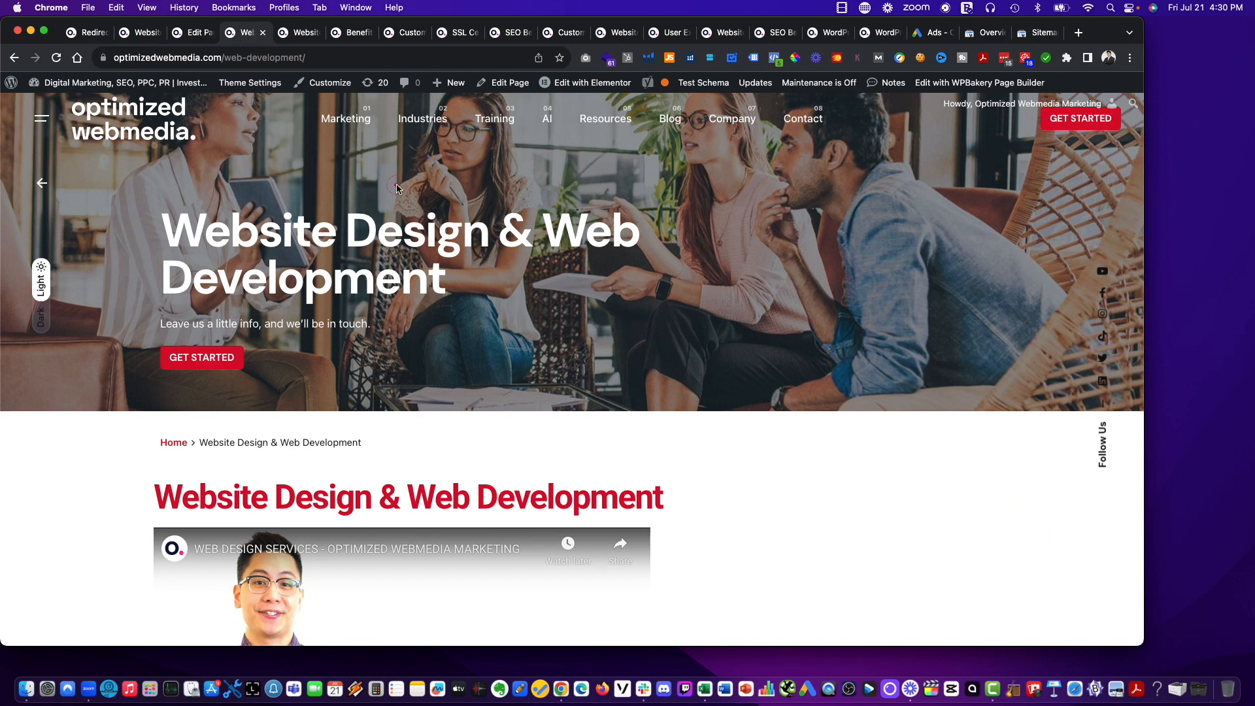
key(super+r)
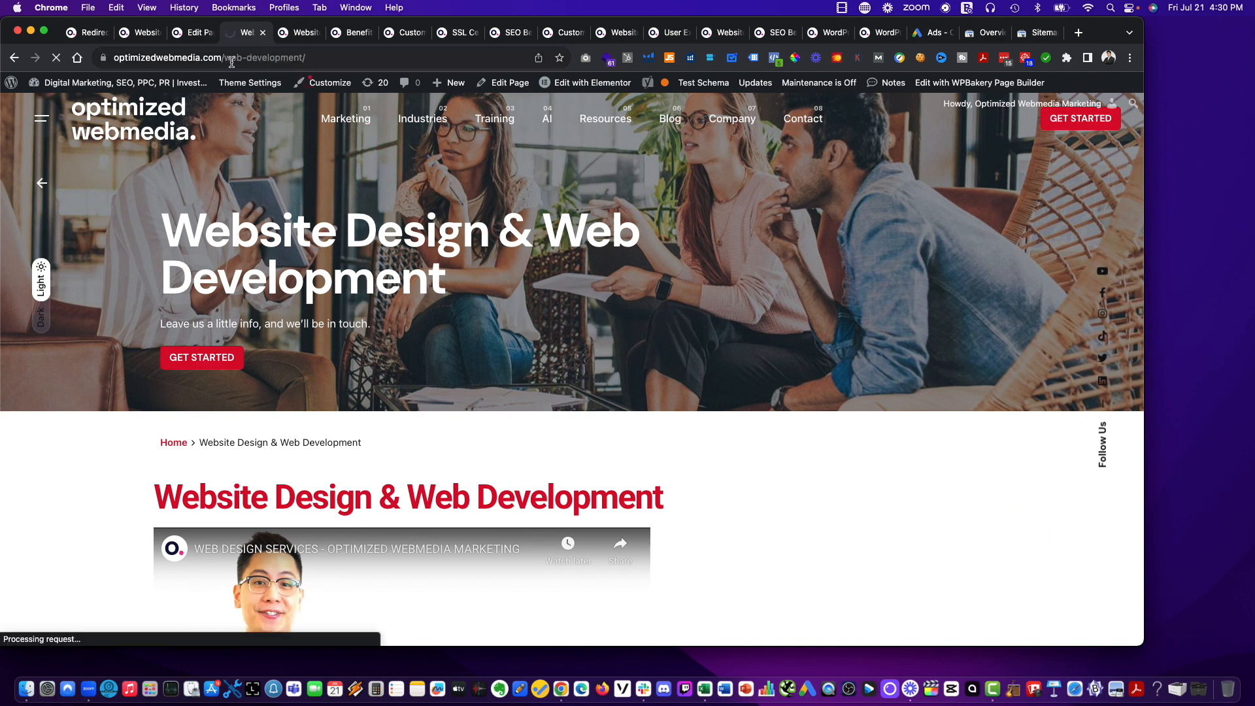
mouse_move(347, 118)
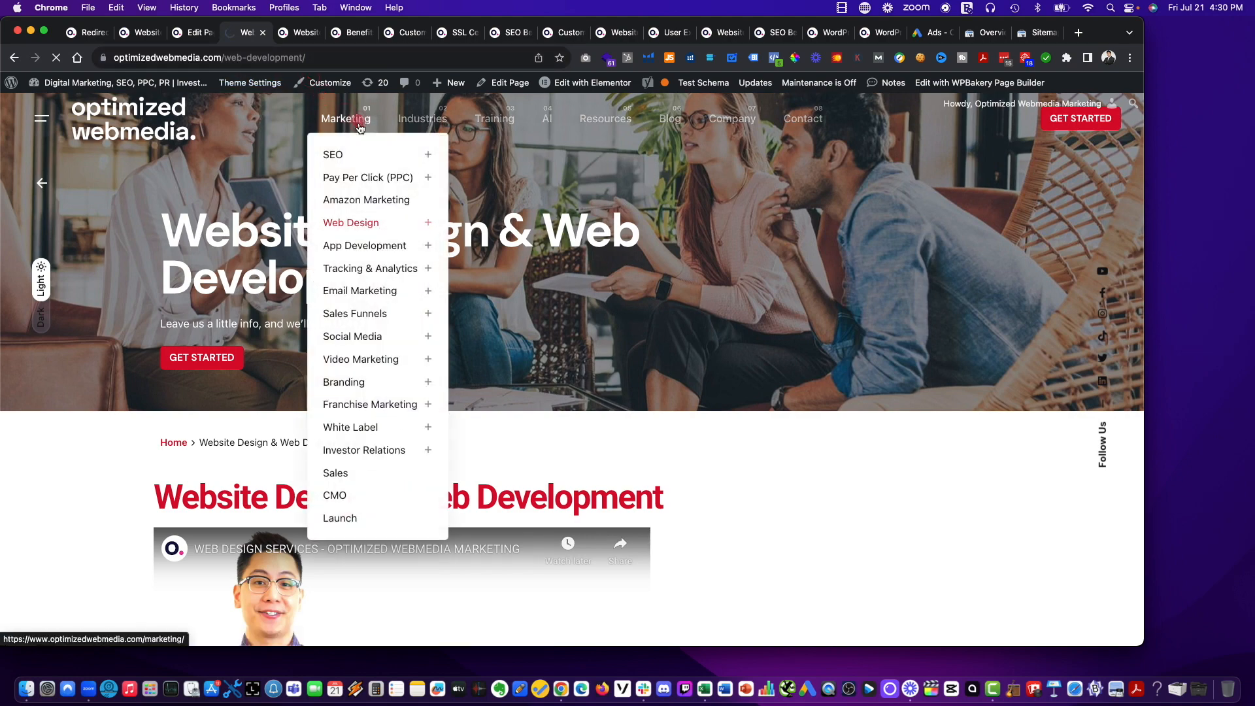
mouse_move(369, 229)
mouse_move(515, 225)
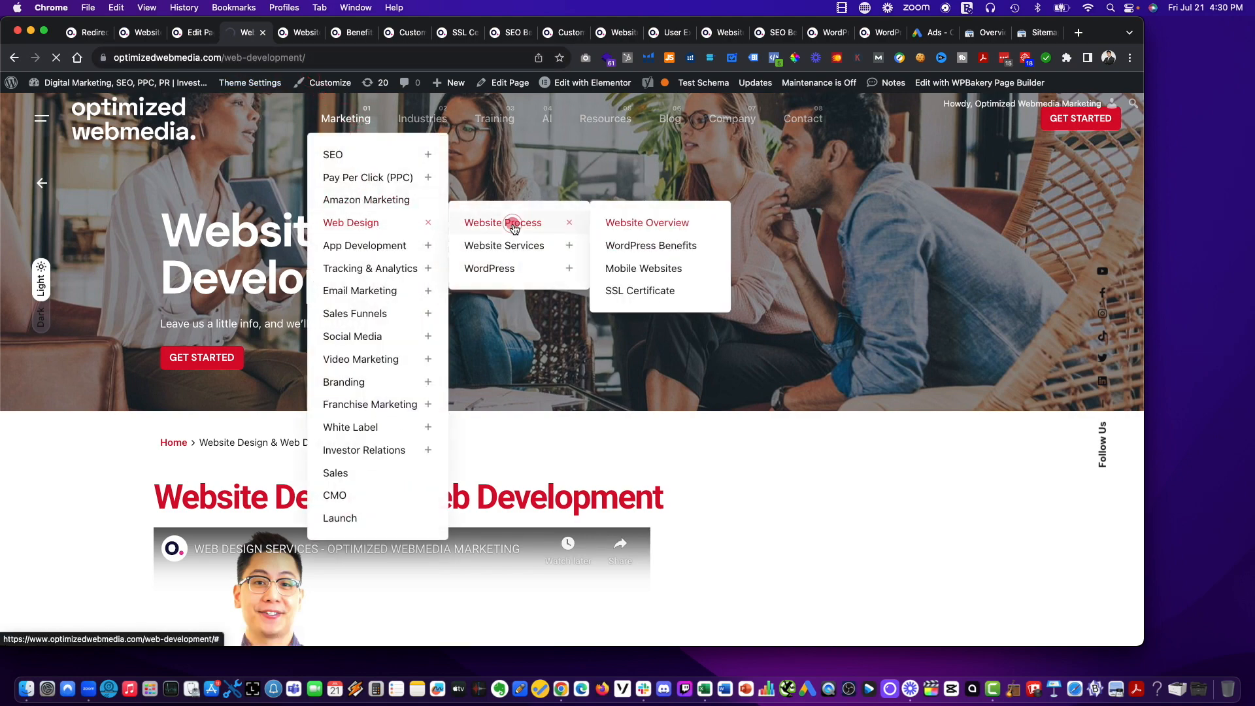
click(617, 223)
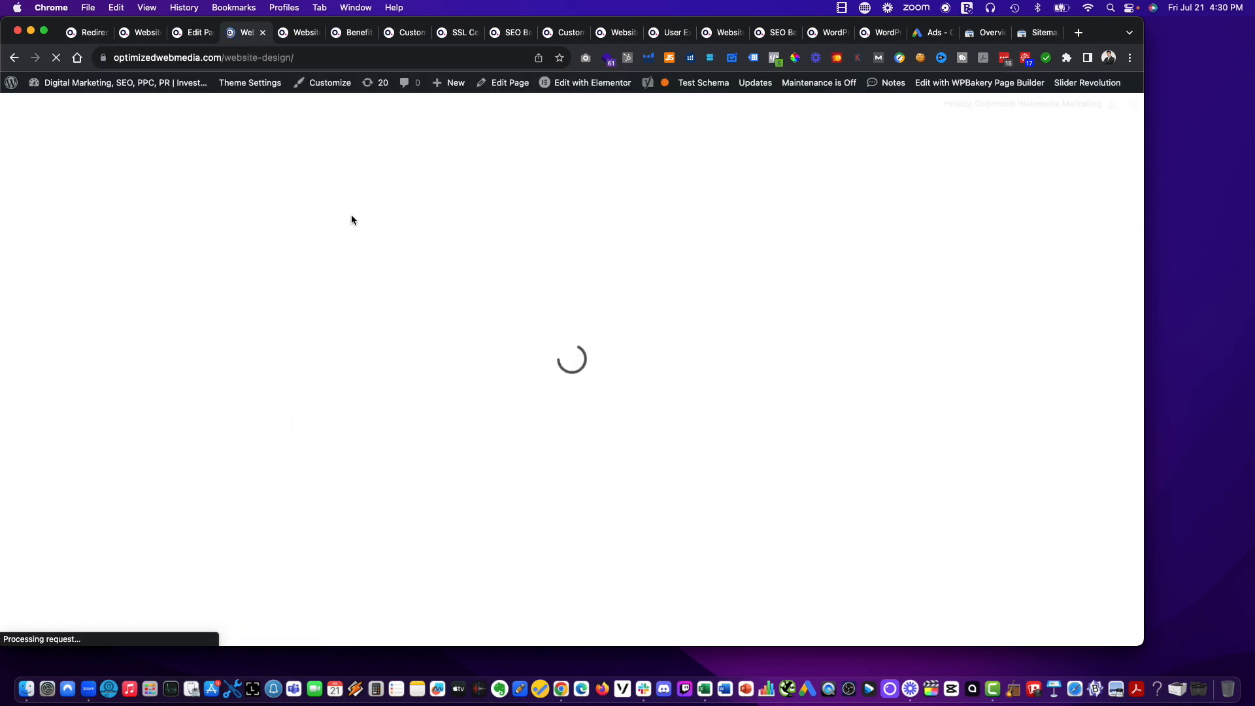
Open the WordPress Menus administration page in a new tab from the Redirection page.
click(77, 32)
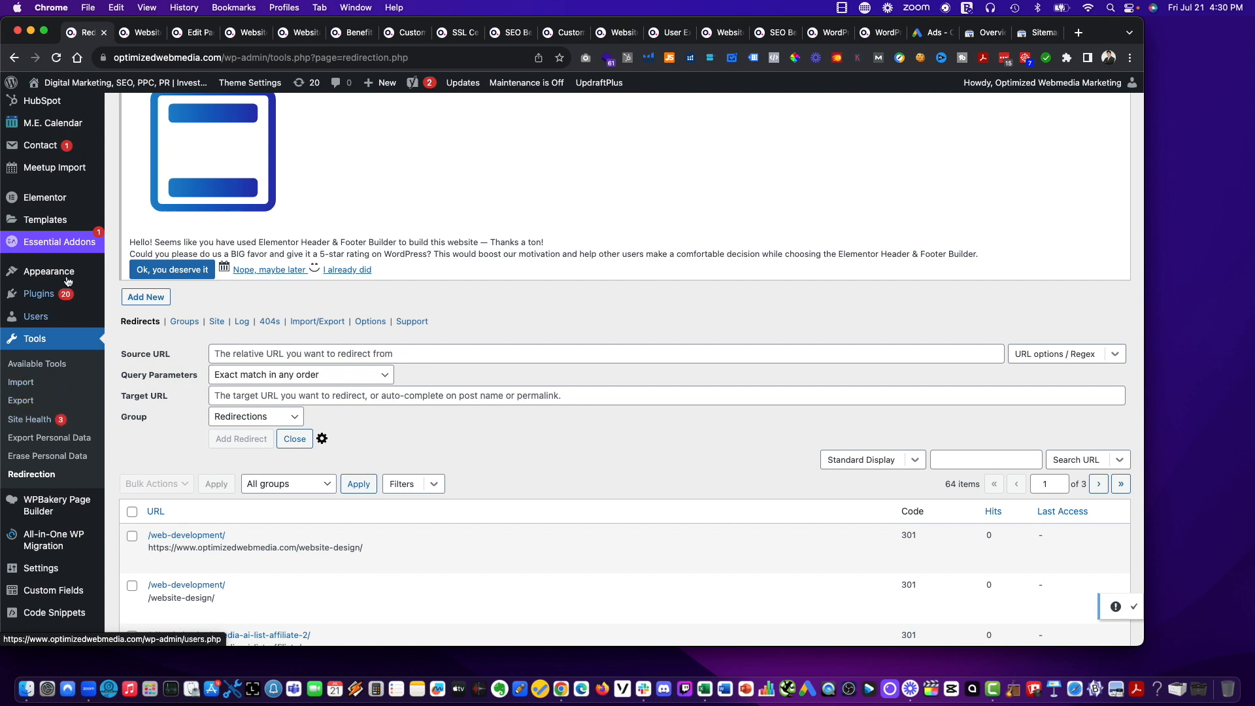
mouse_move(68, 281)
right_click(143, 330)
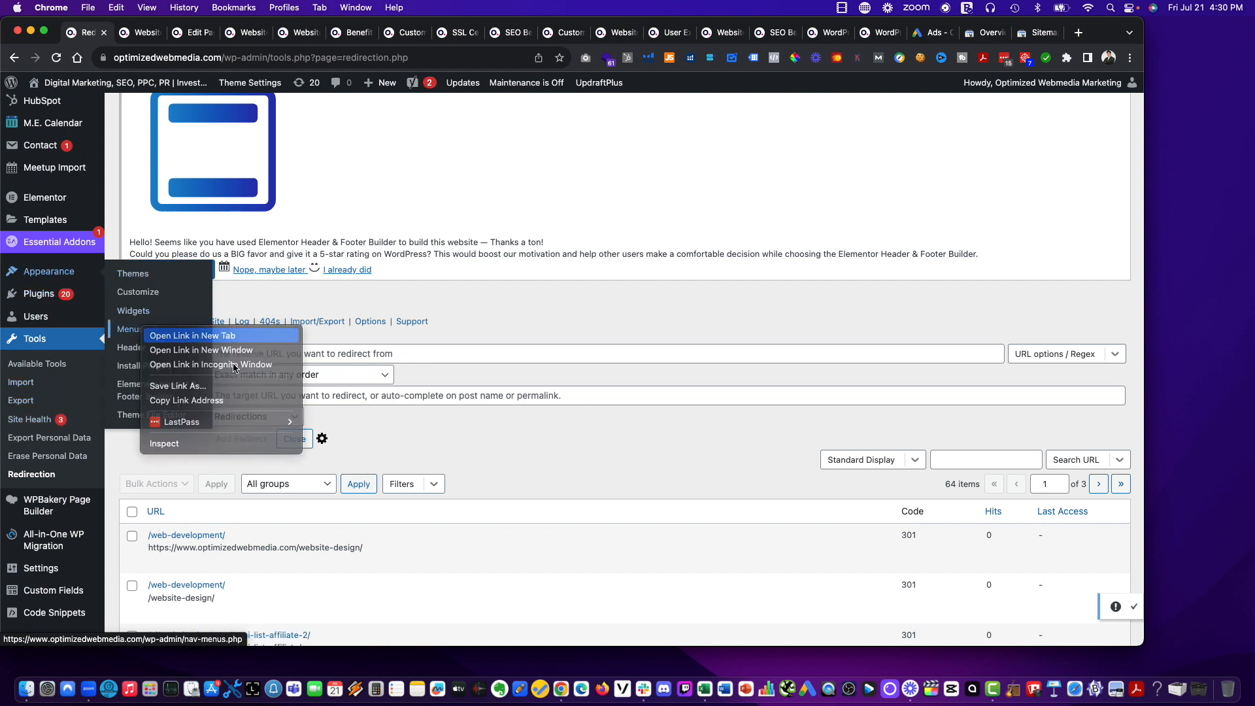
click(196, 335)
click(137, 33)
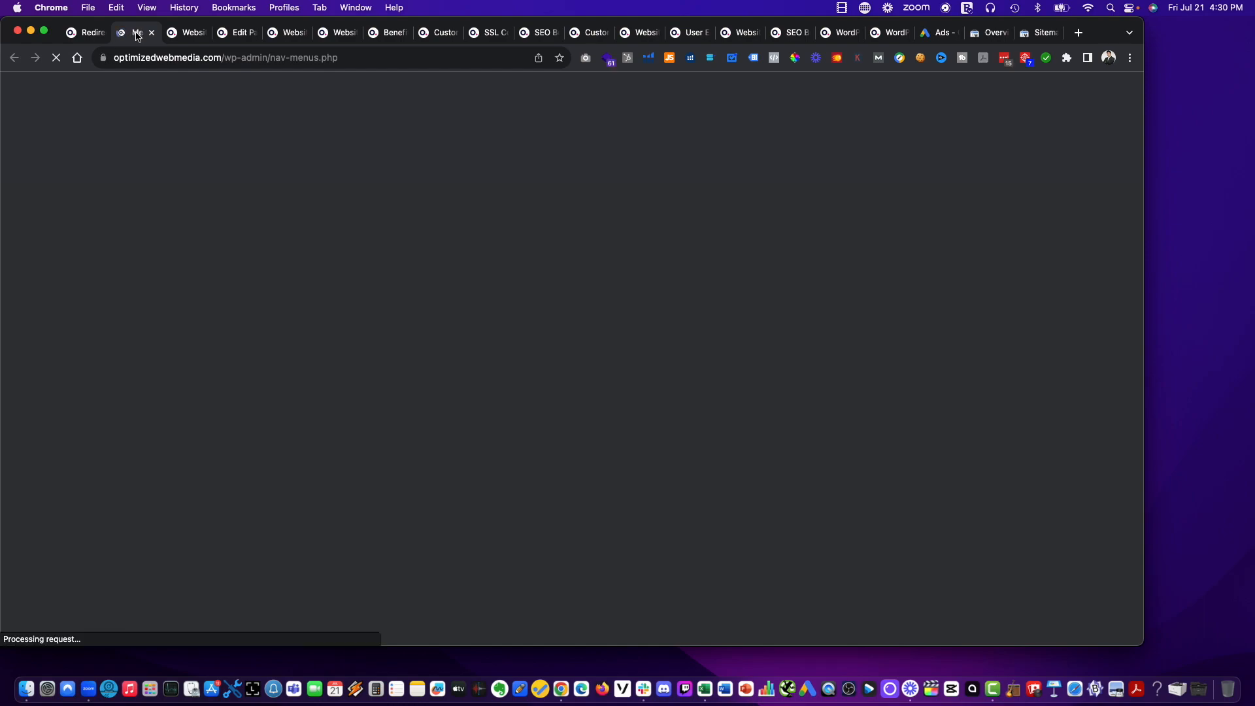
Change the navigation label of the Main Menu's Web Design item to Website Design and save the menu.
scroll(565, 277, down, 20)
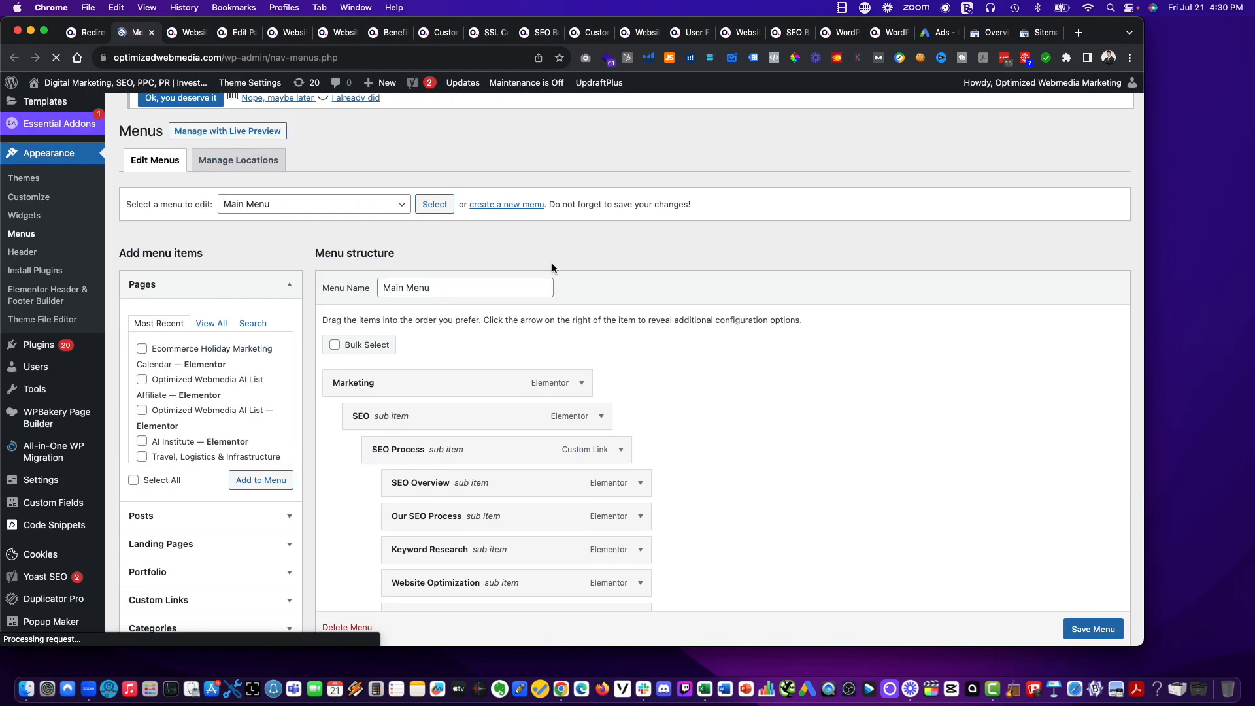
scroll(526, 262, down, 15)
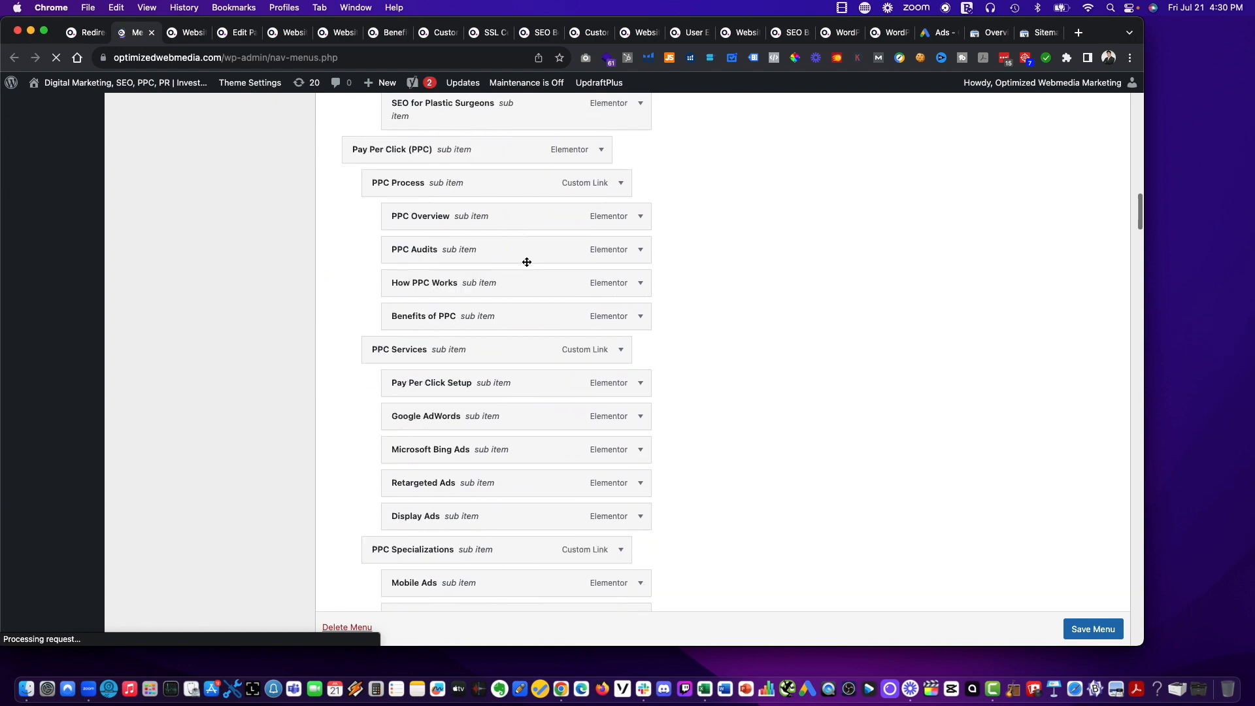
scroll(526, 265, down, 3)
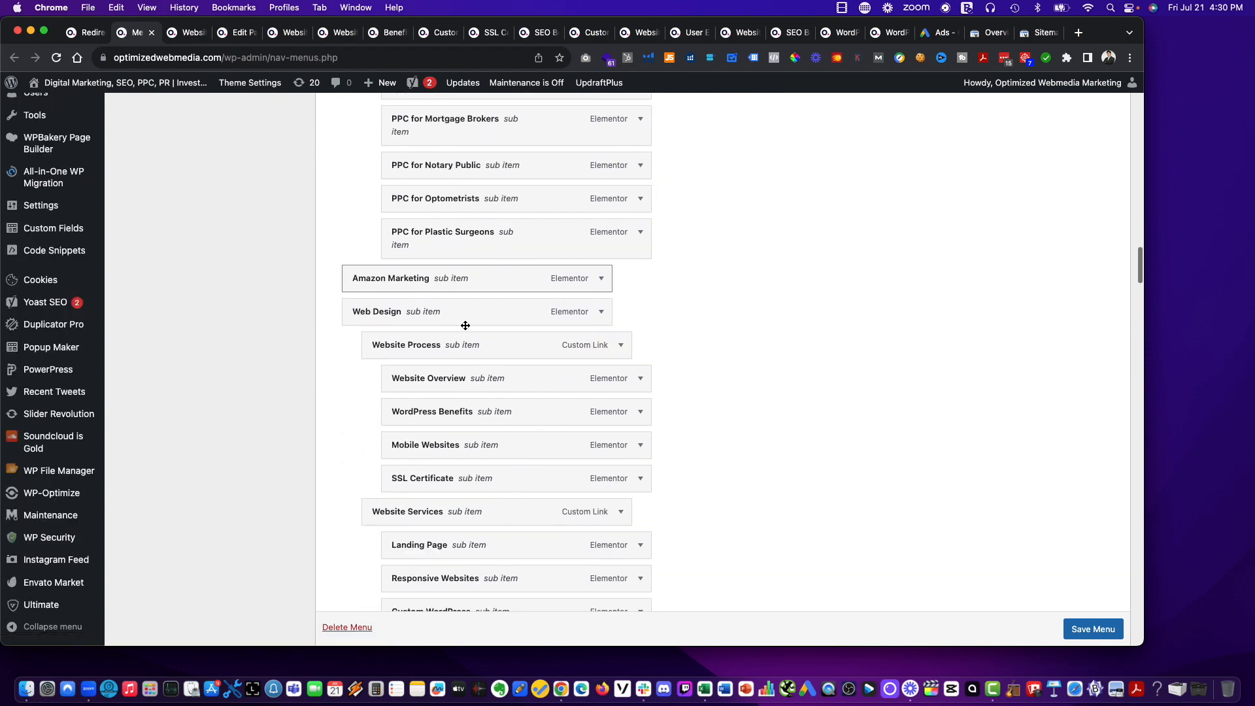
click(599, 313)
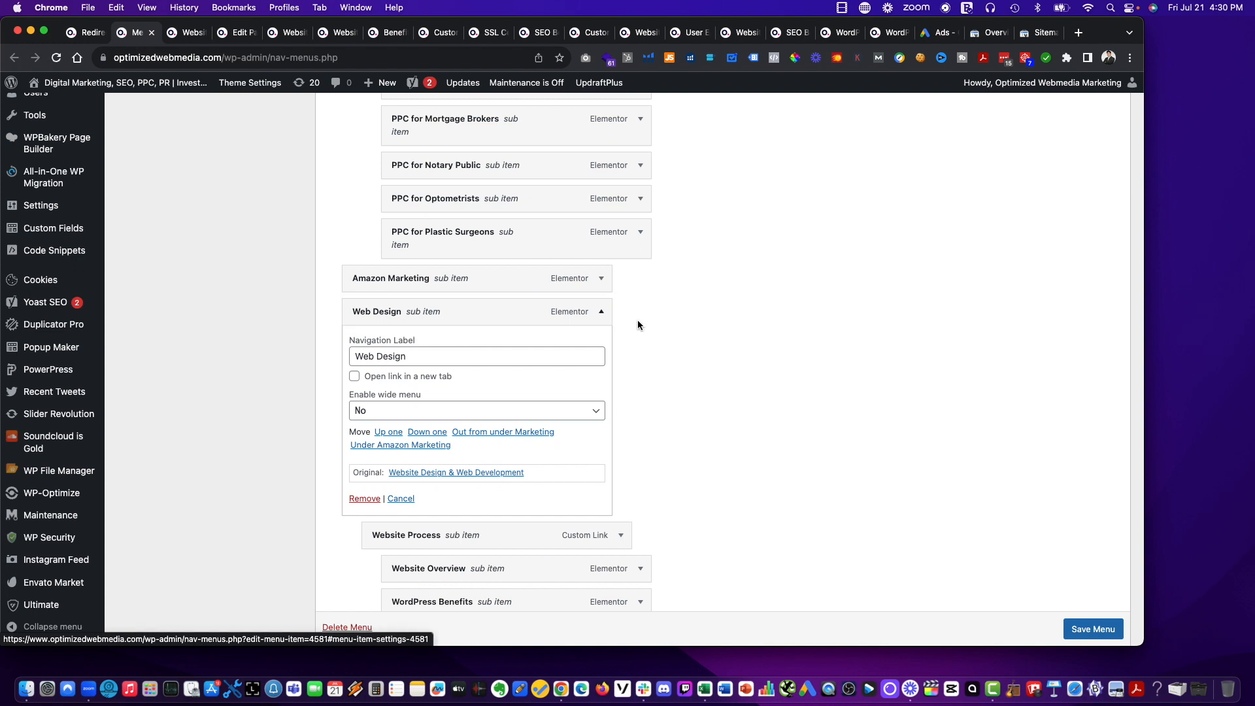
scroll(594, 347, down, 2)
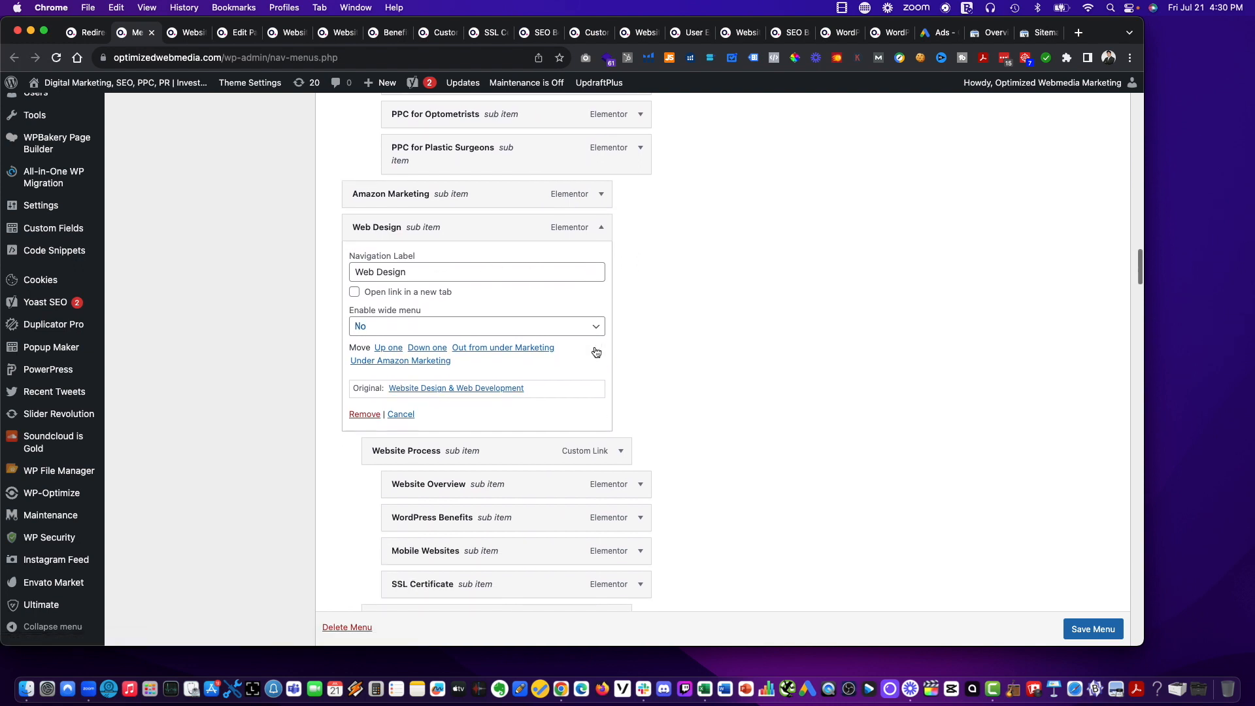
scroll(595, 343, down, 2)
scroll(592, 348, down, 2)
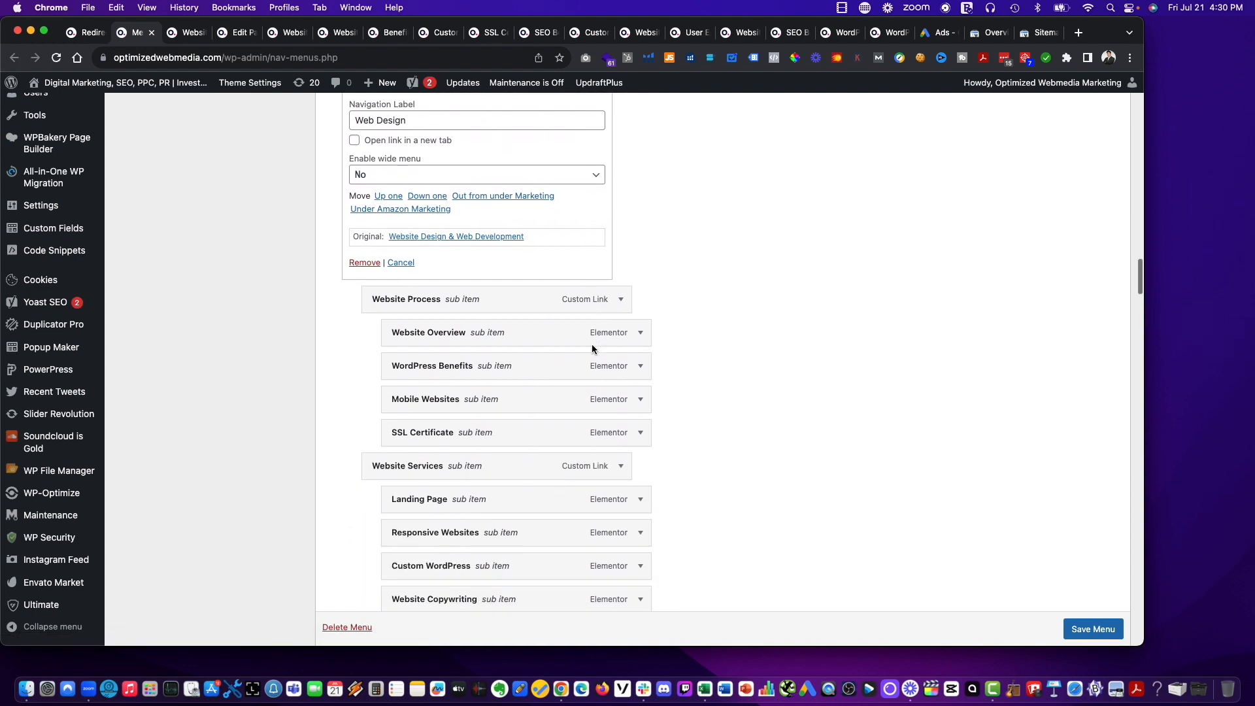
scroll(592, 348, down, 2)
scroll(592, 347, up, 5)
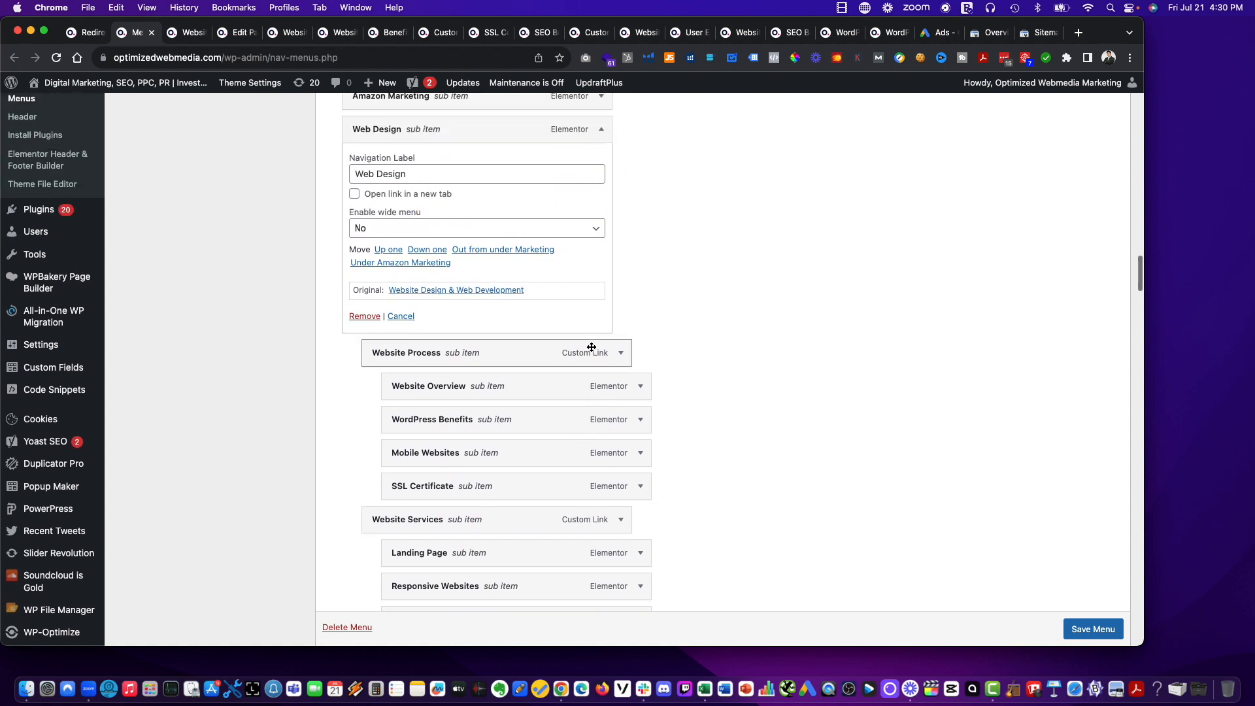
drag(369, 226, 375, 228)
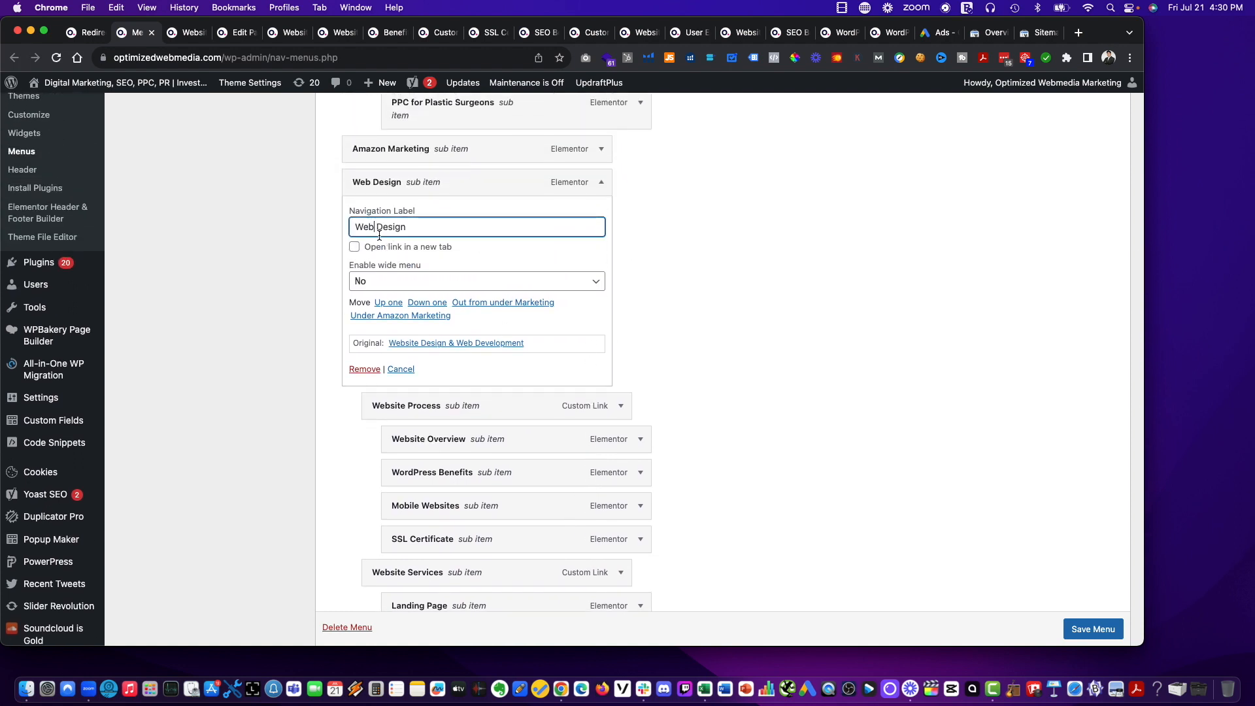
text(site)
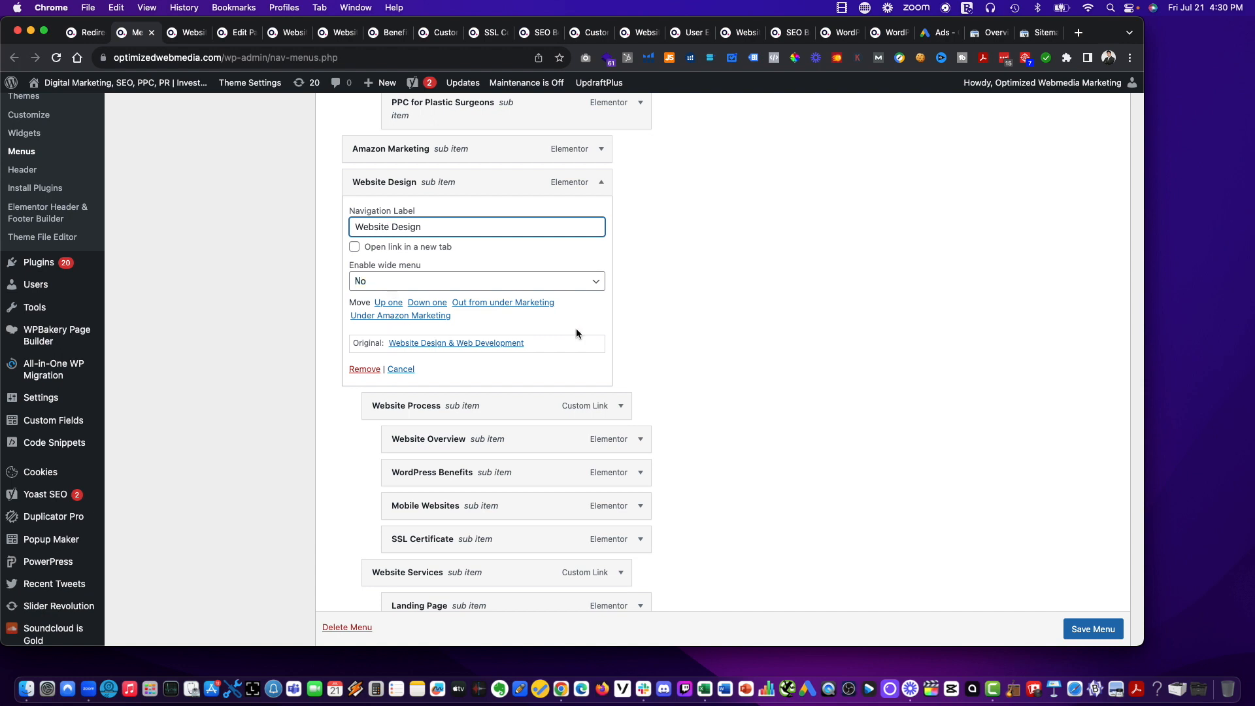
click(763, 320)
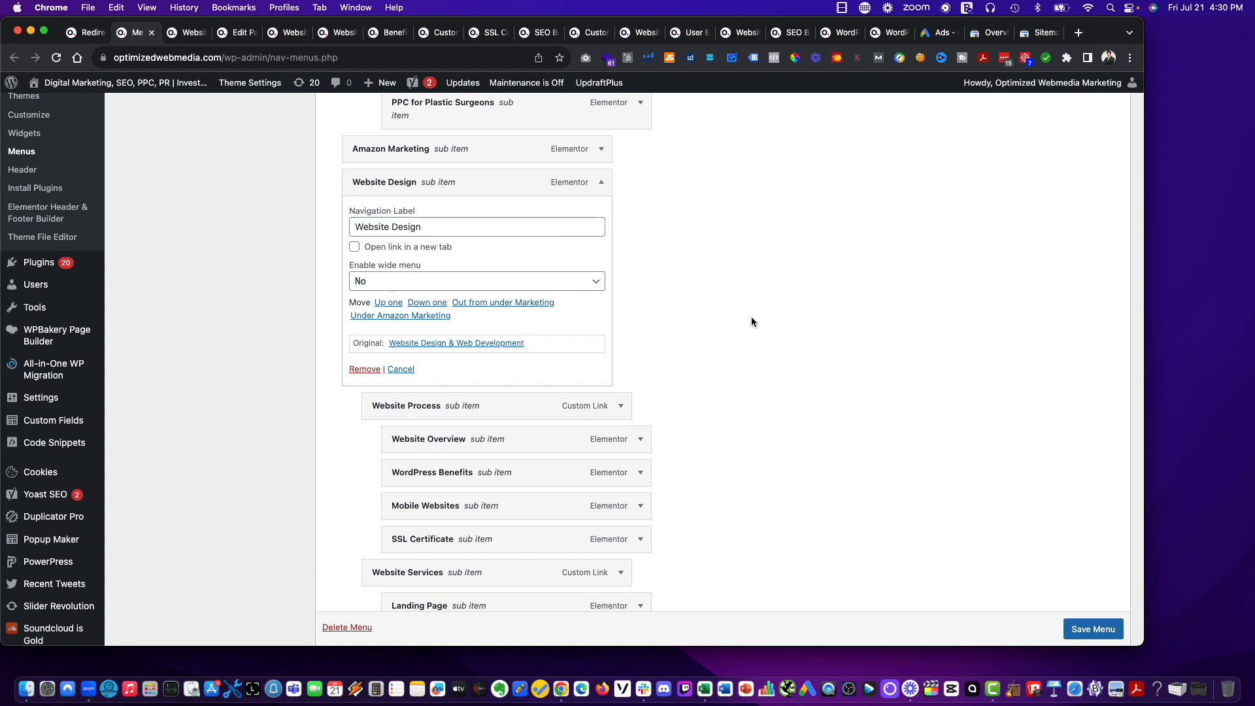
scroll(981, 523, down, 1)
Check the URLs of the open website design and WordPress Benefits pages, and close the duplicate Website Design & Web Development tab.
click(196, 38)
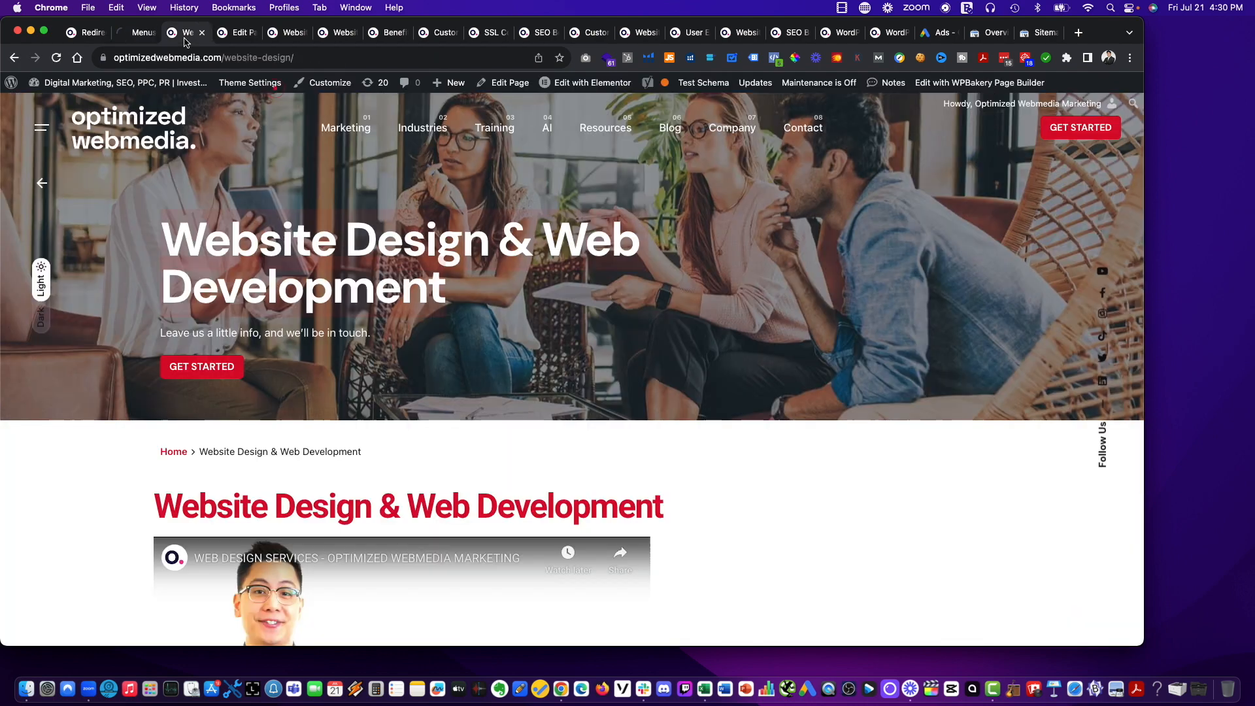
click(237, 39)
click(292, 40)
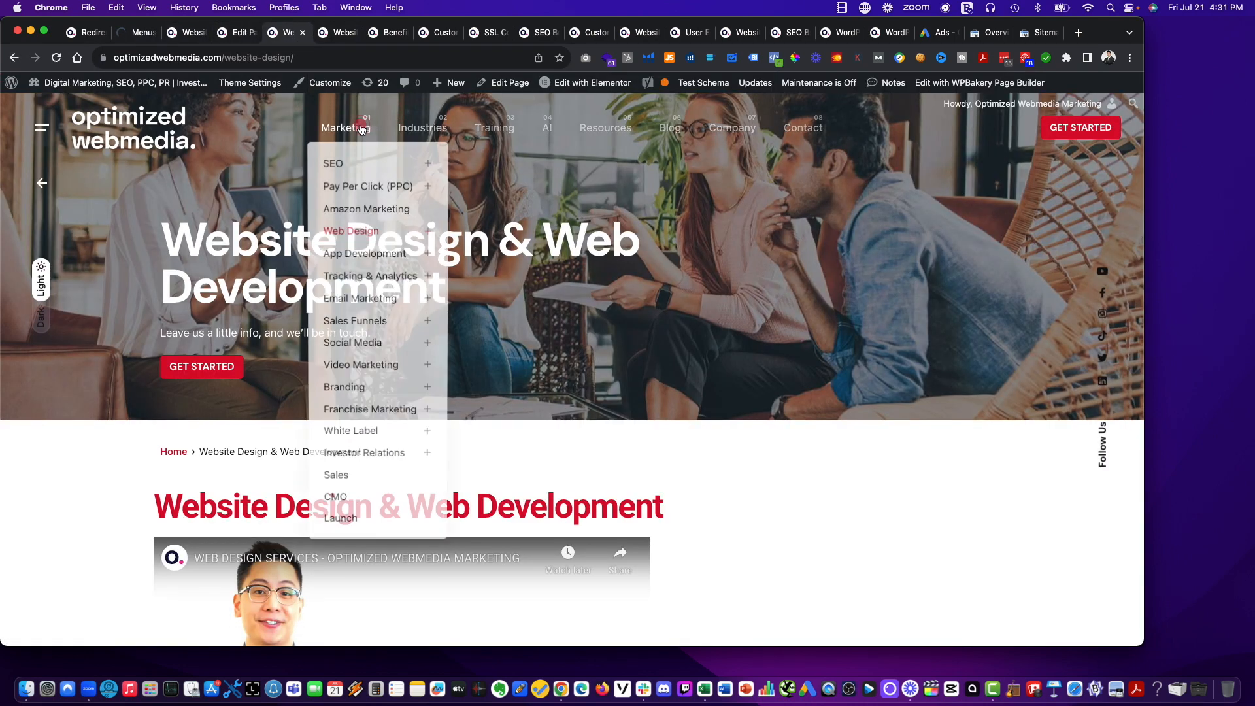
click(337, 33)
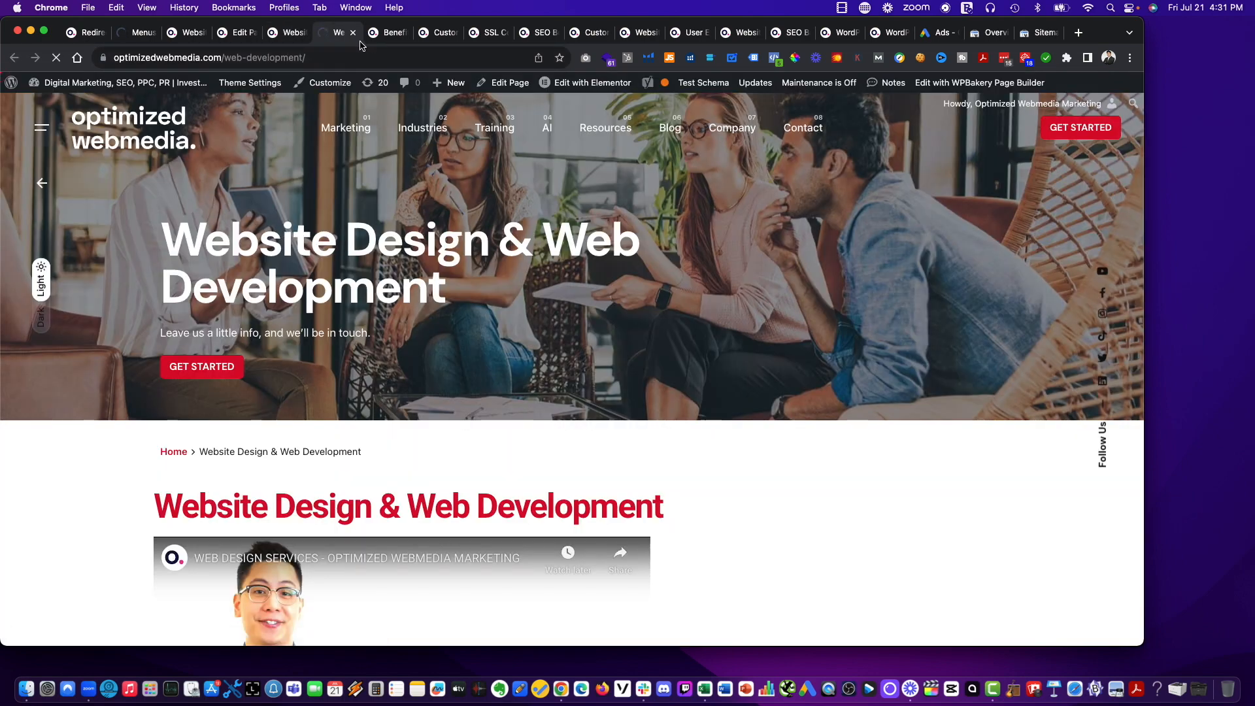
click(378, 34)
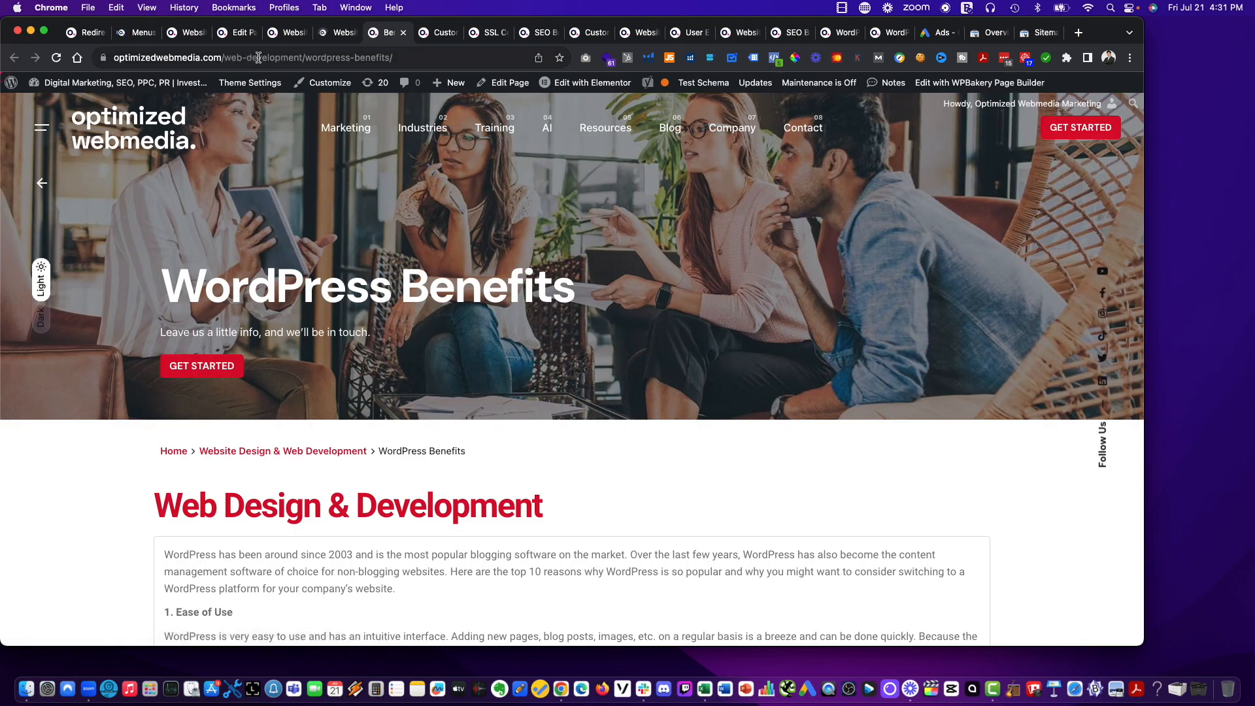
click(337, 34)
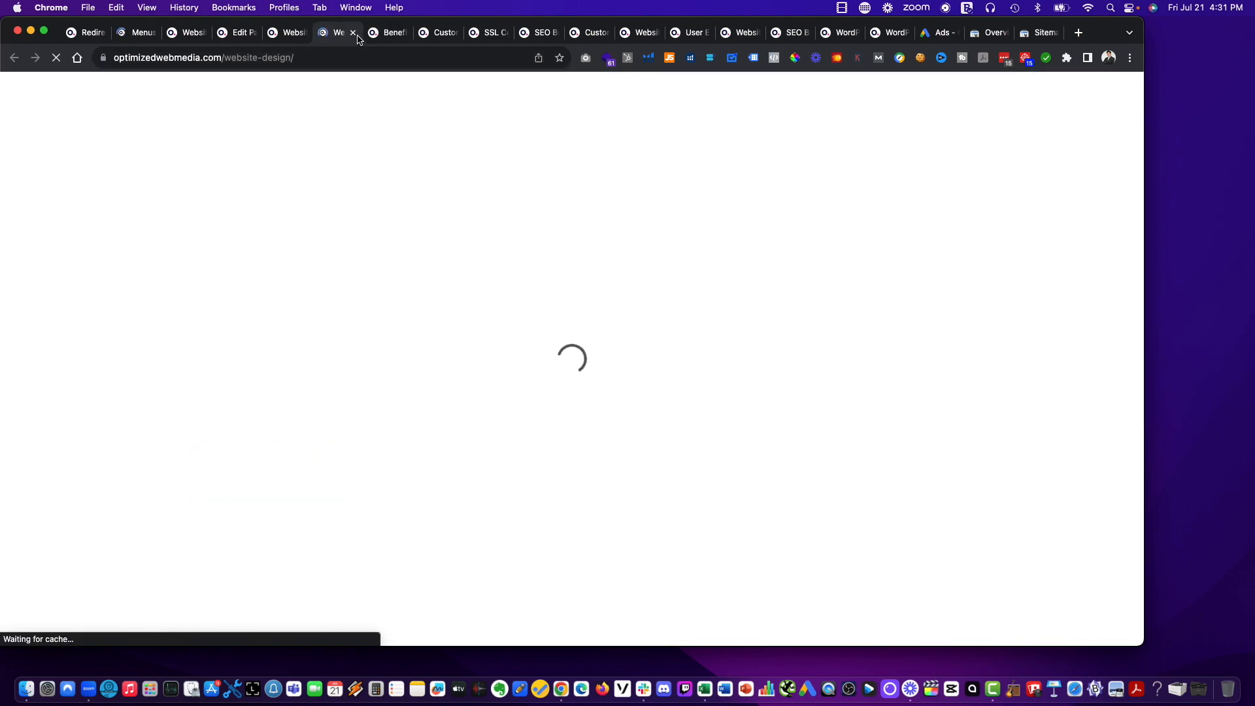
click(353, 34)
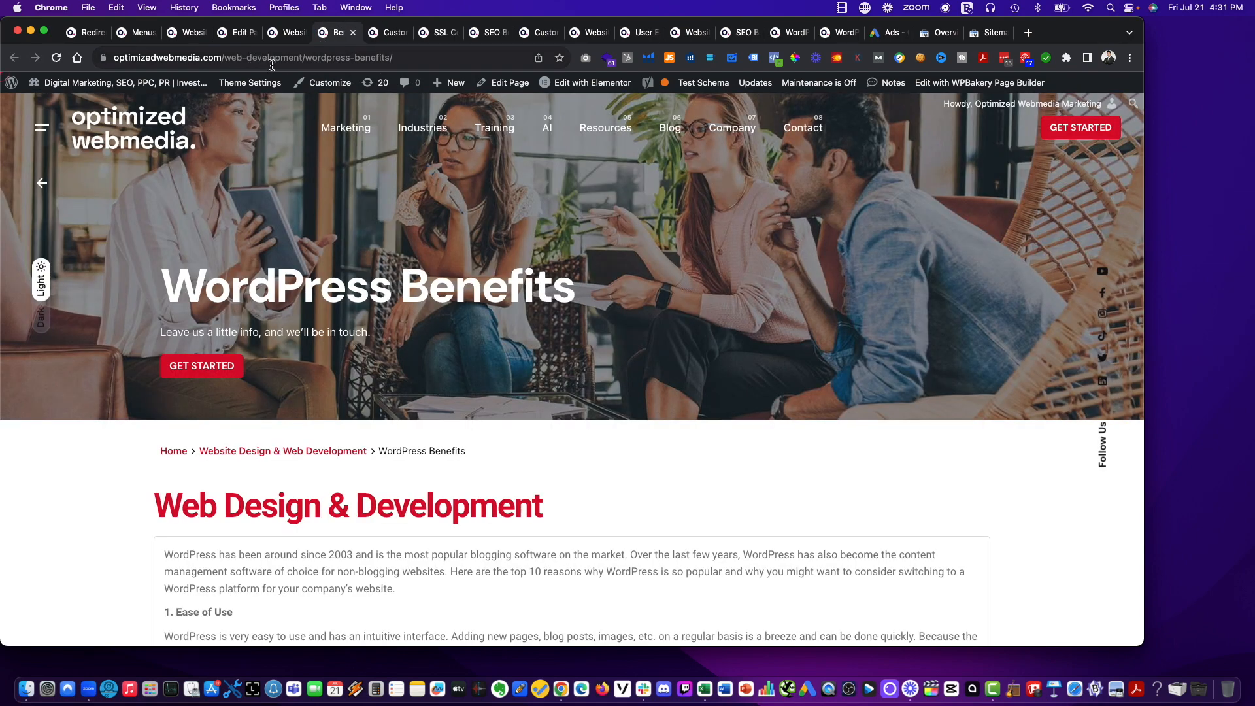
Compare the WordPress Benefits page's URL with the page editor's permalink, and close the Menus tab.
mouse_move(273, 79)
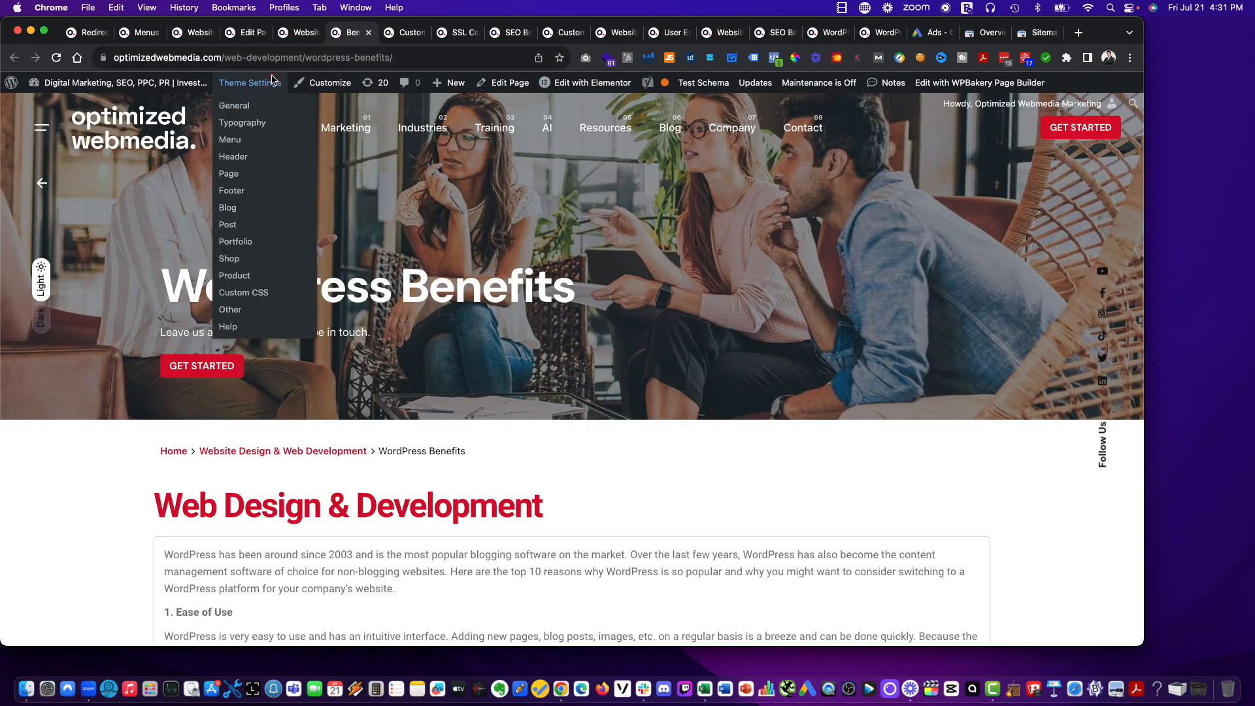
click(288, 39)
click(247, 39)
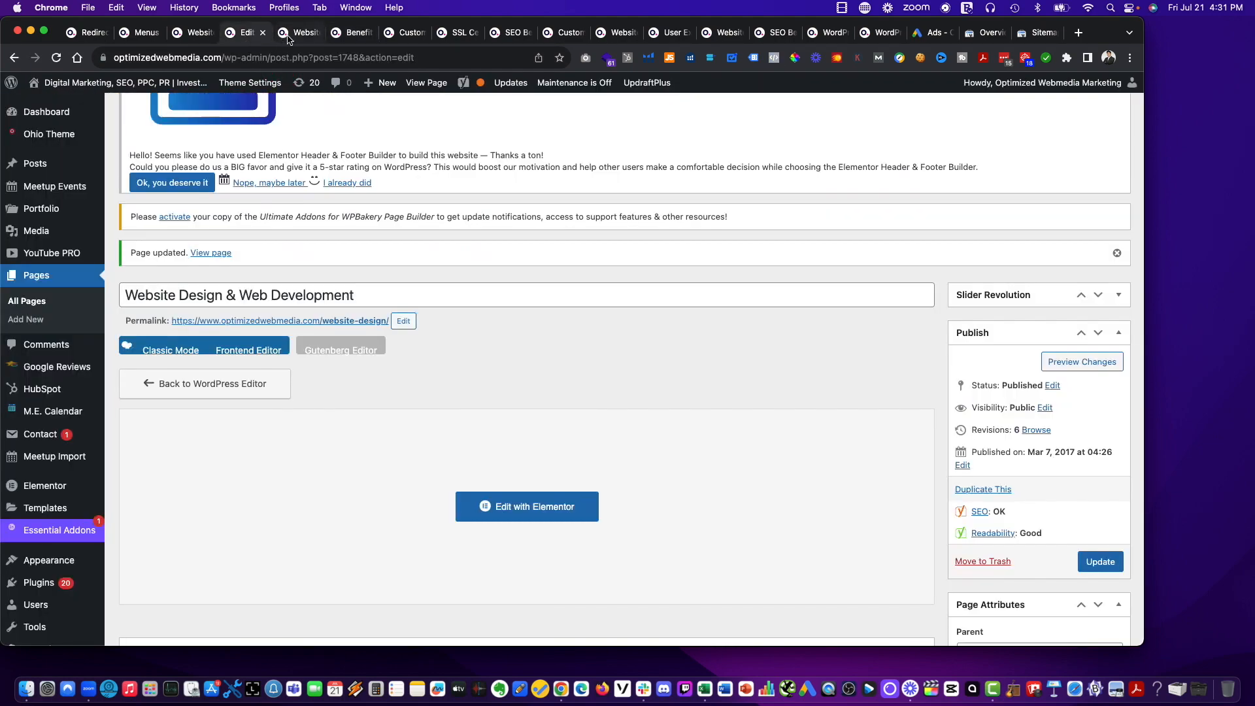
click(291, 39)
click(133, 40)
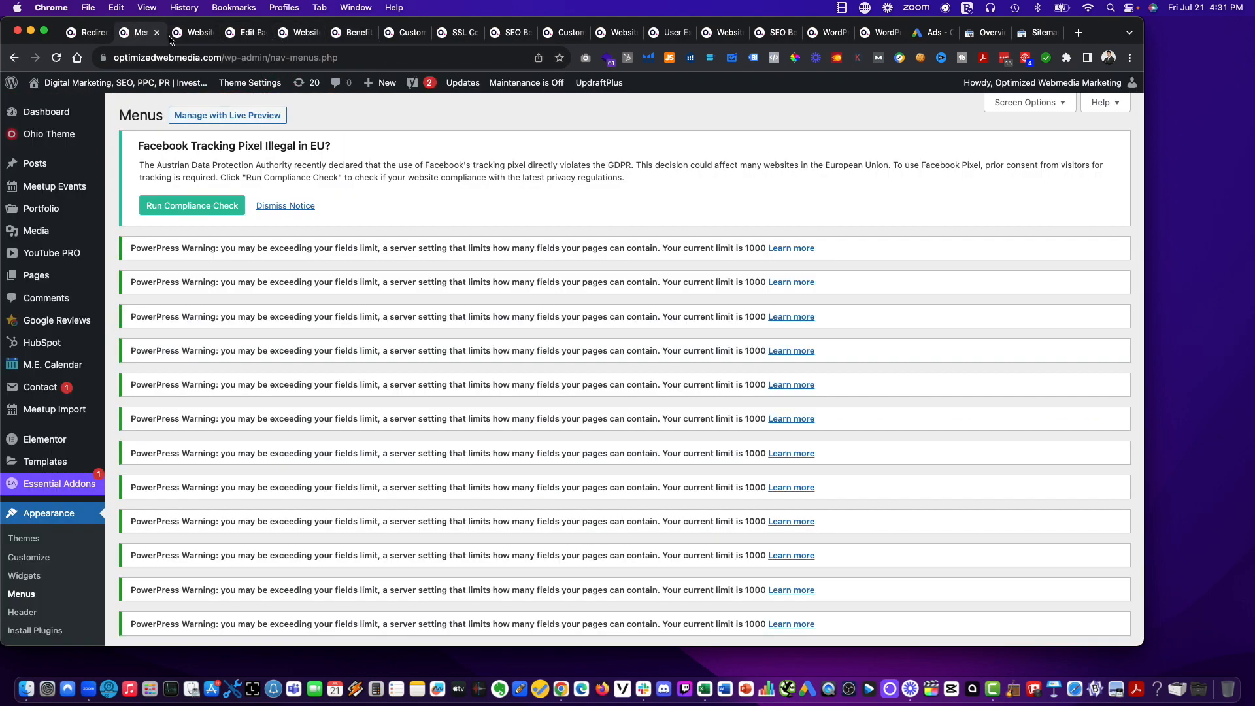
click(182, 38)
click(156, 38)
click(157, 32)
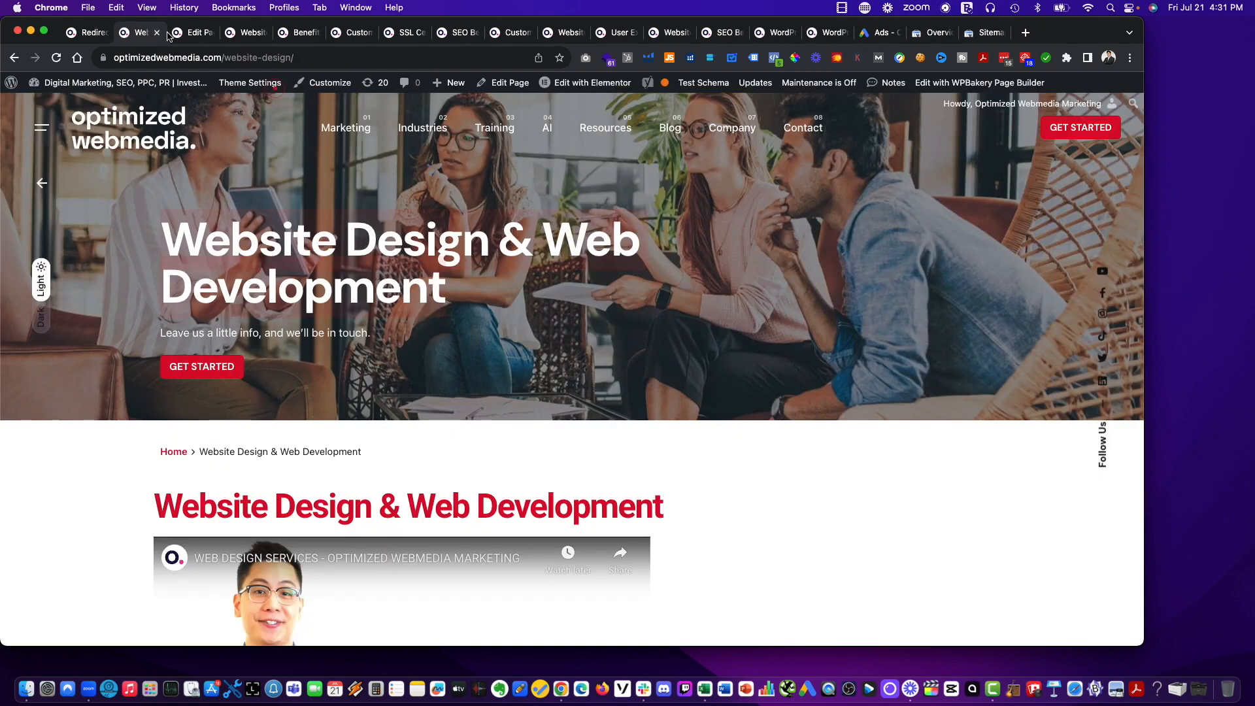
click(293, 33)
drag(77, 36, 252, 33)
click(295, 33)
click(289, 57)
key(super+c)
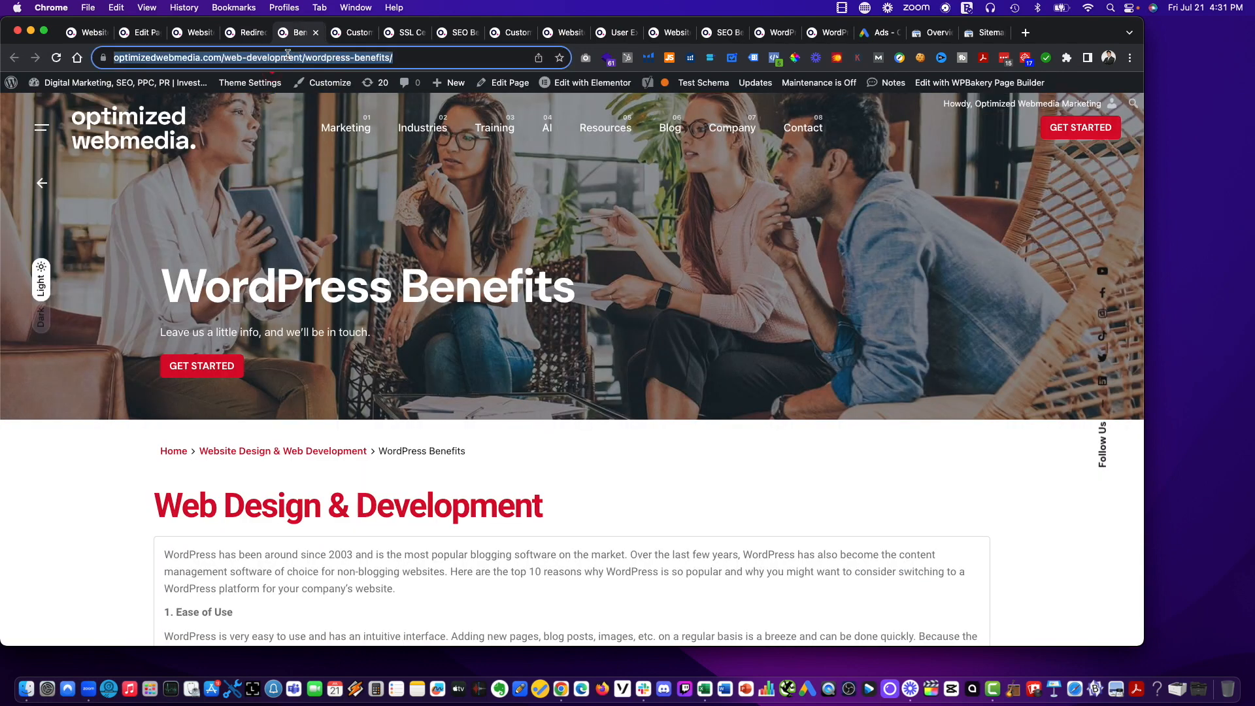
click(243, 38)
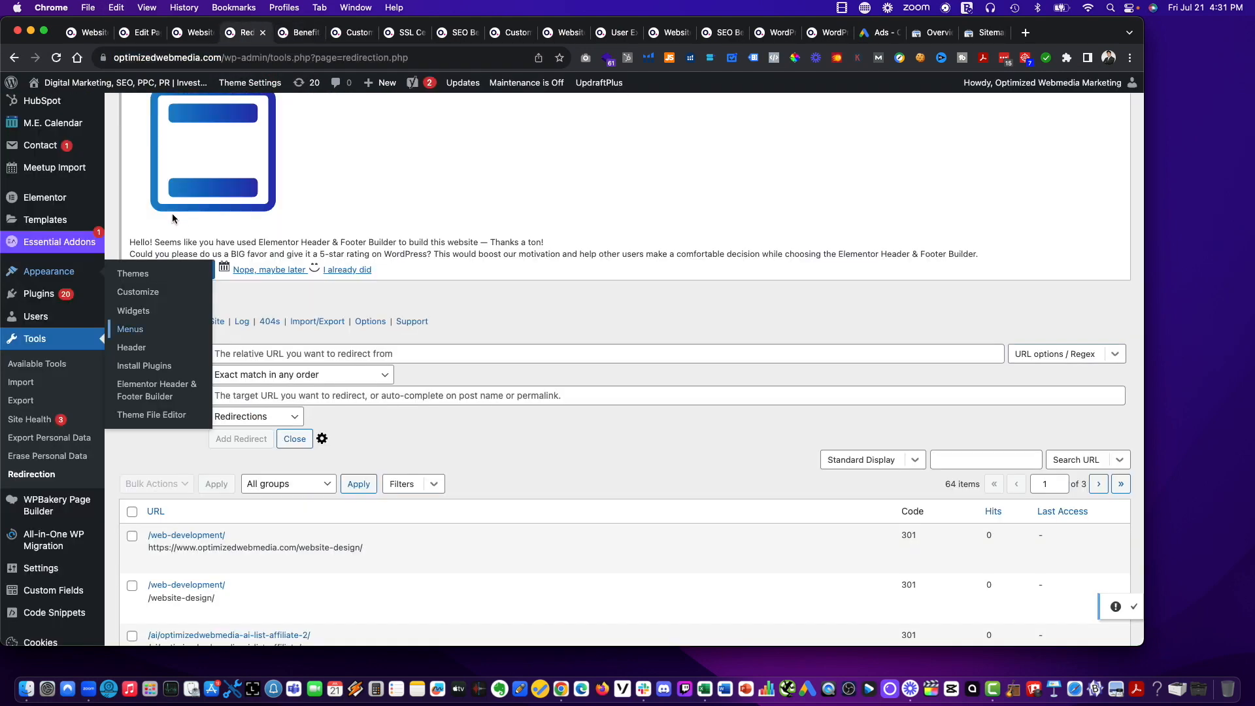
click(312, 361)
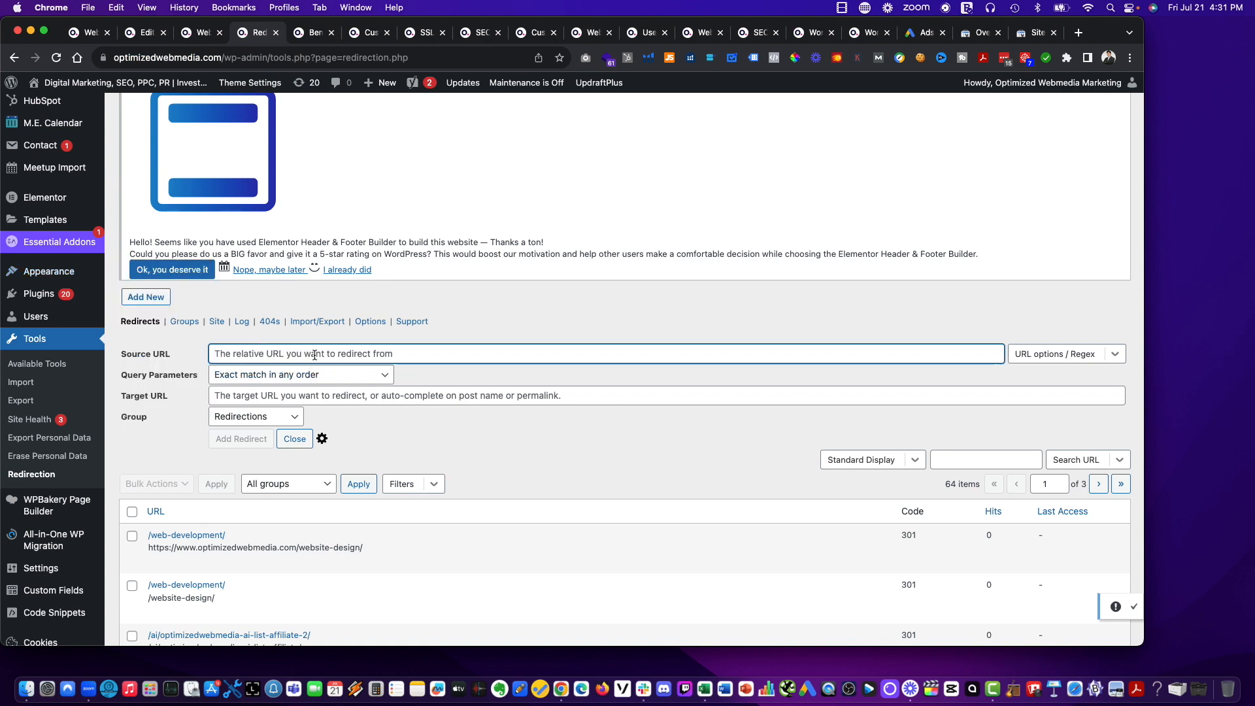
key(super+v)
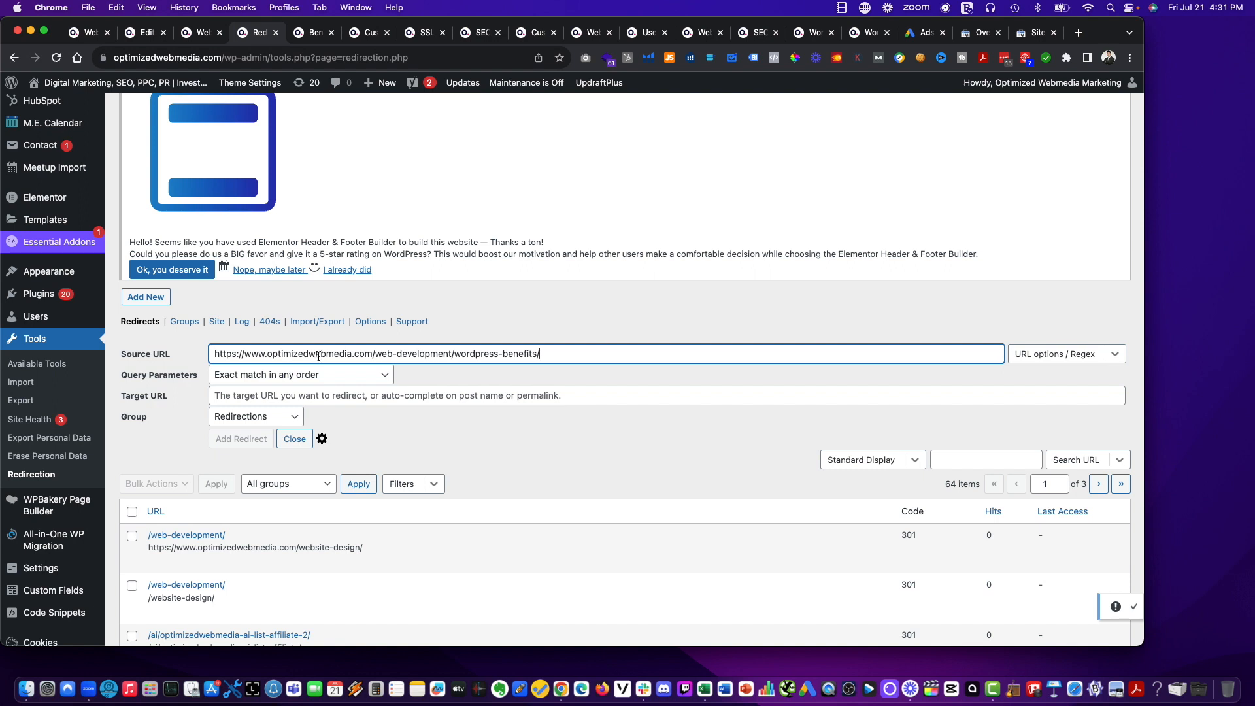
click(357, 395)
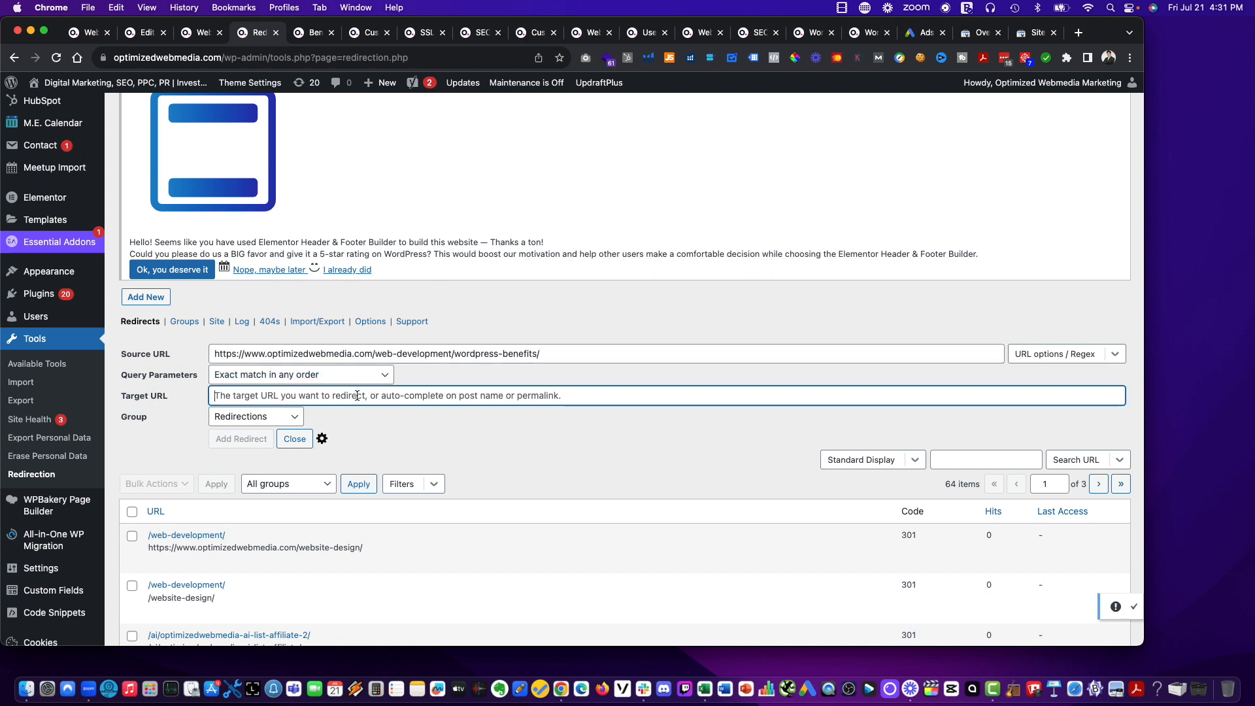
key(super+v)
drag(452, 398, 395, 399)
text(site-desi)
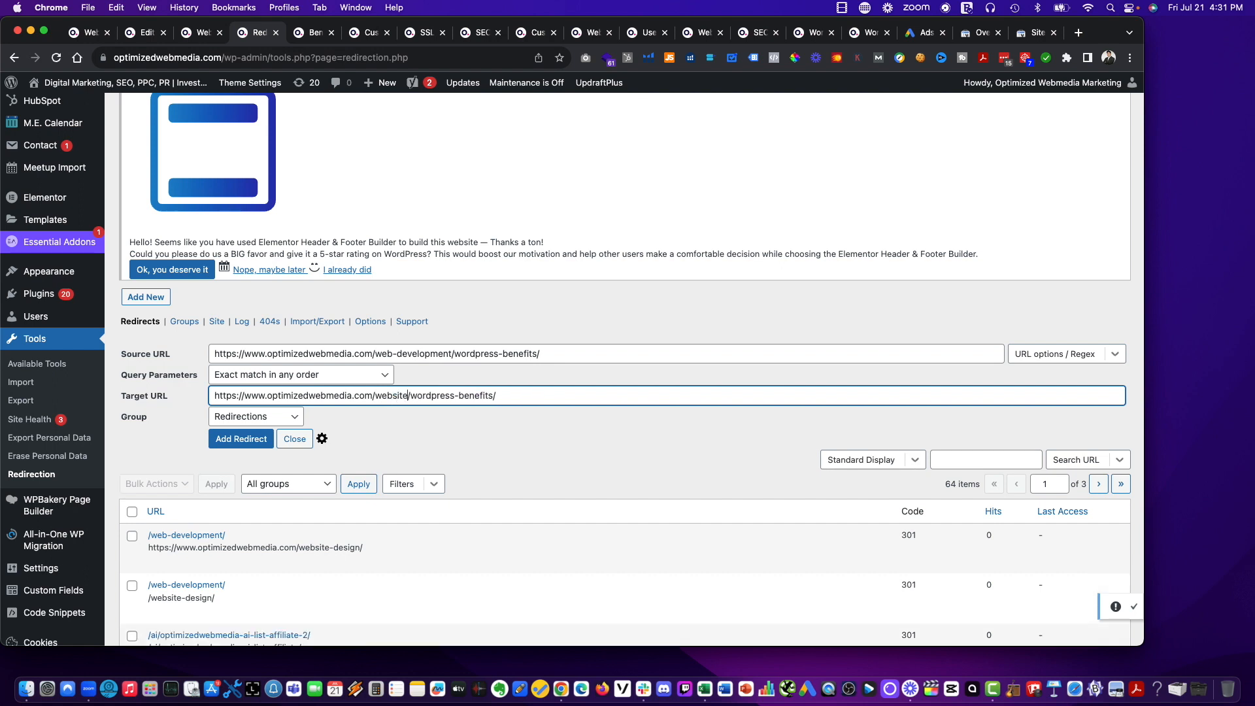
text(gn)
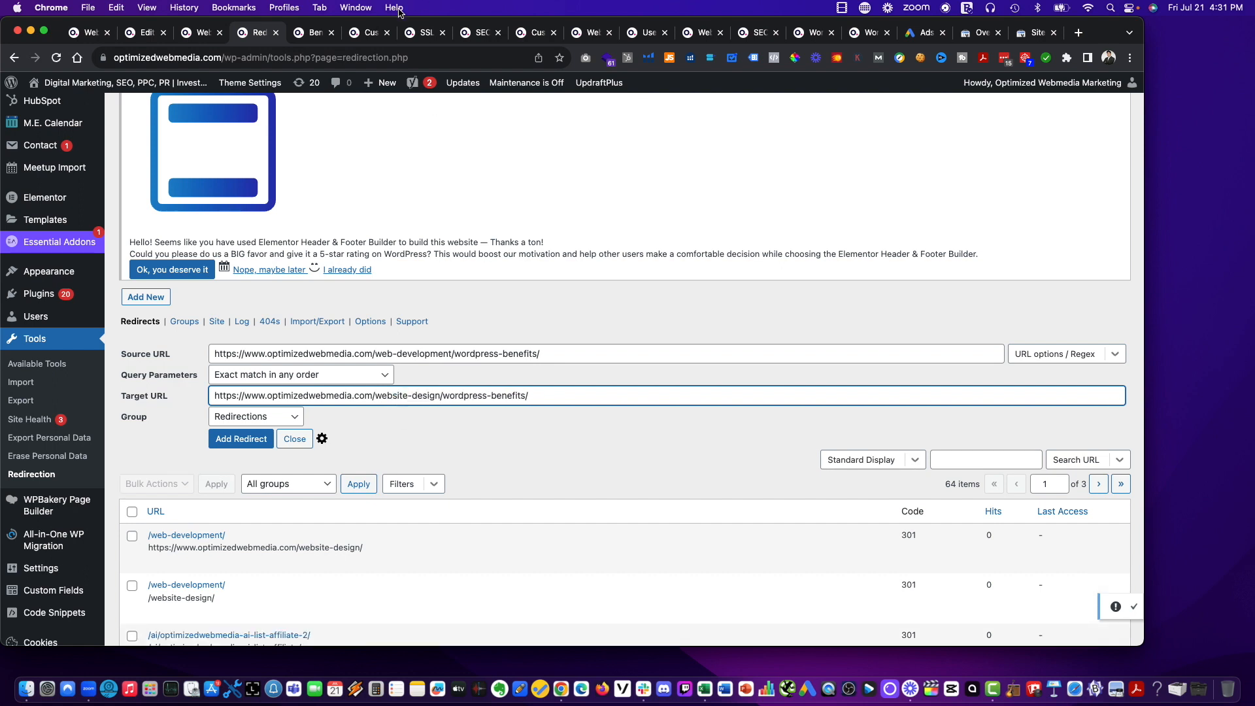
click(312, 34)
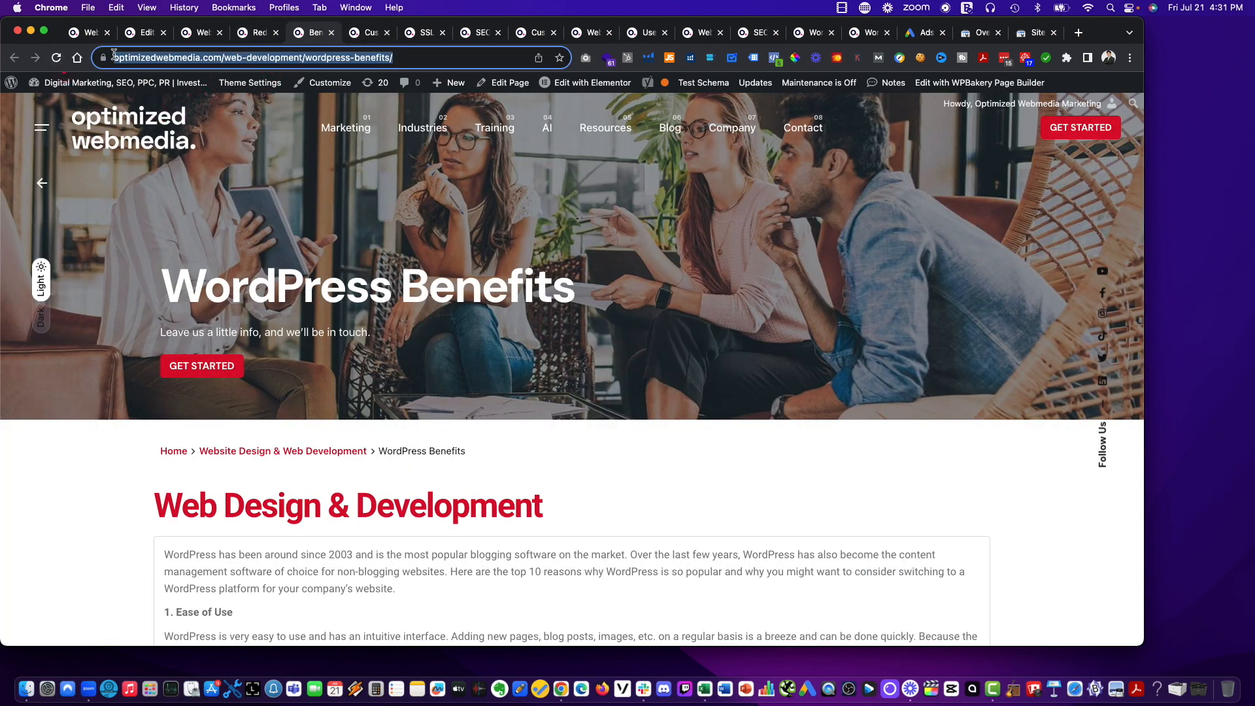
click(57, 58)
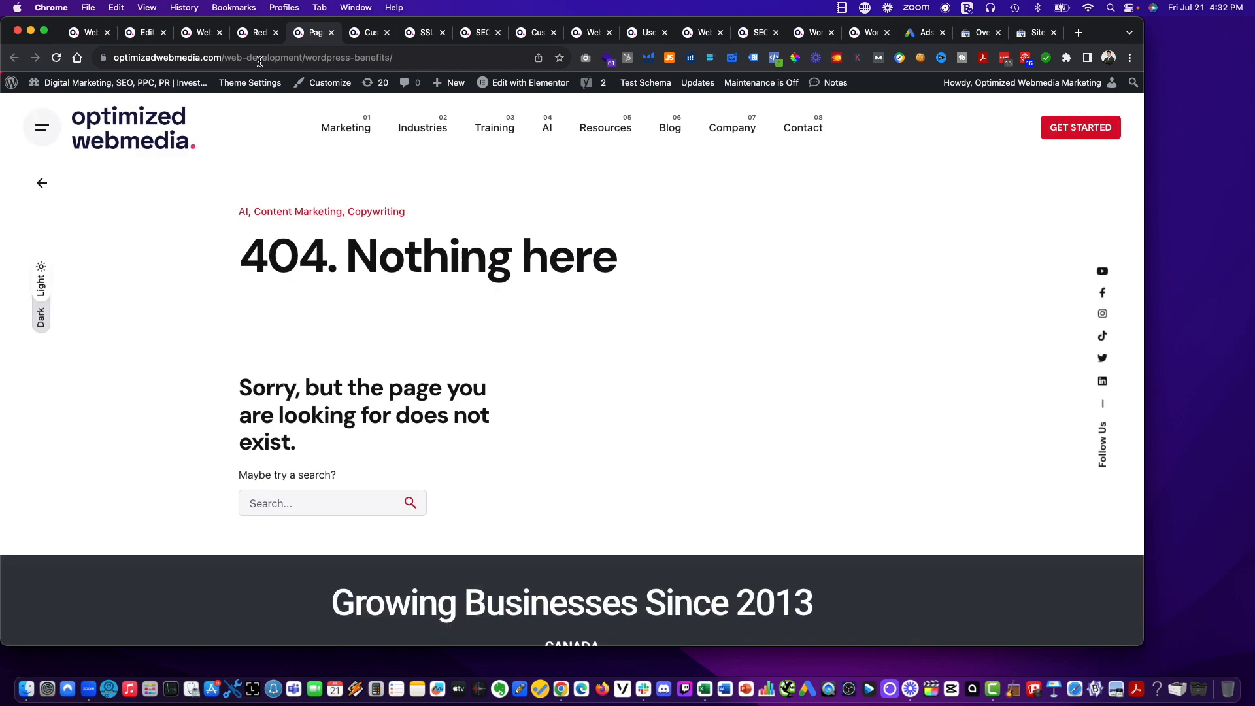
click(320, 58)
key(super+c)
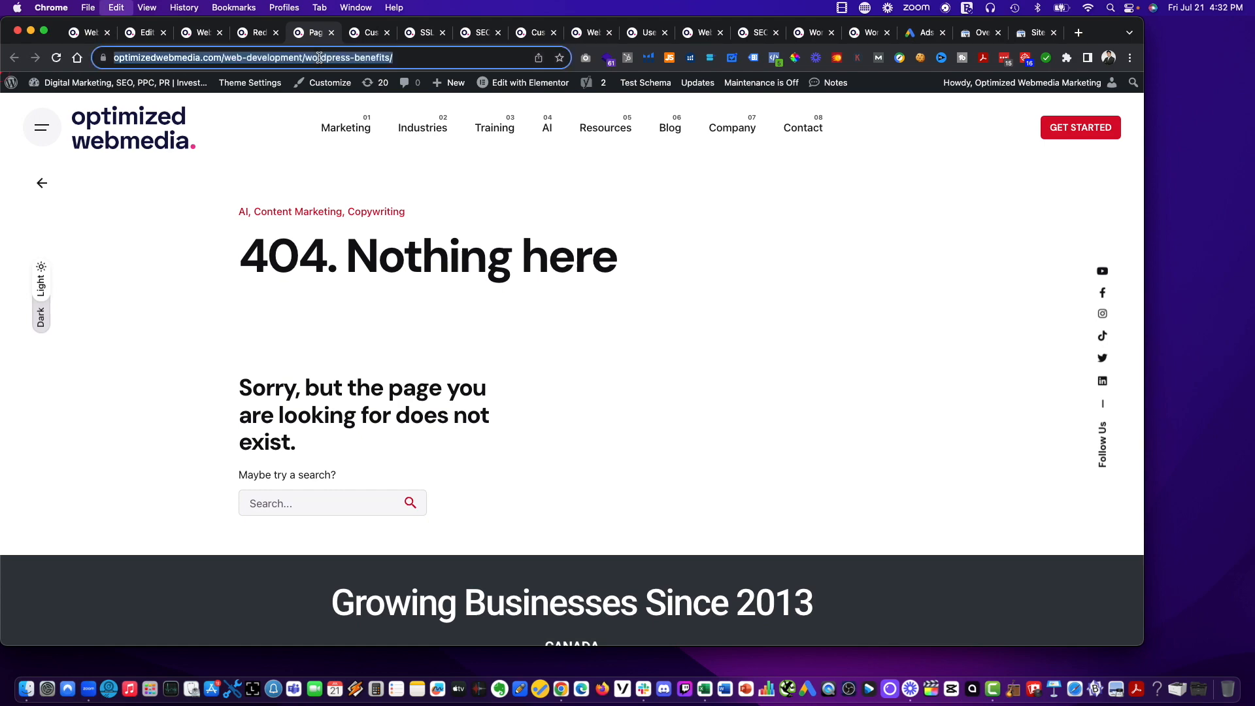
click(249, 39)
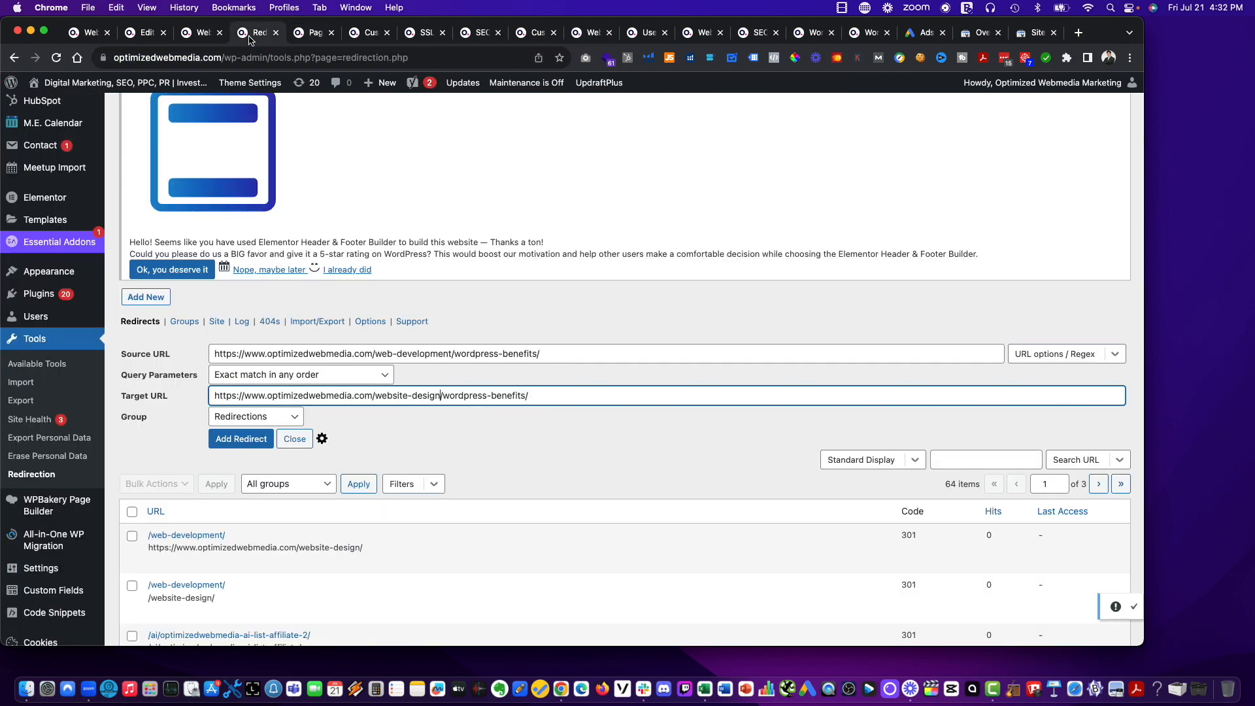
triple_click(417, 354)
key(super+v)
Return to the old WordPress Benefits address and open WordPress Benefits through the site's Marketing > Website Design > Website Process navigation.
click(309, 33)
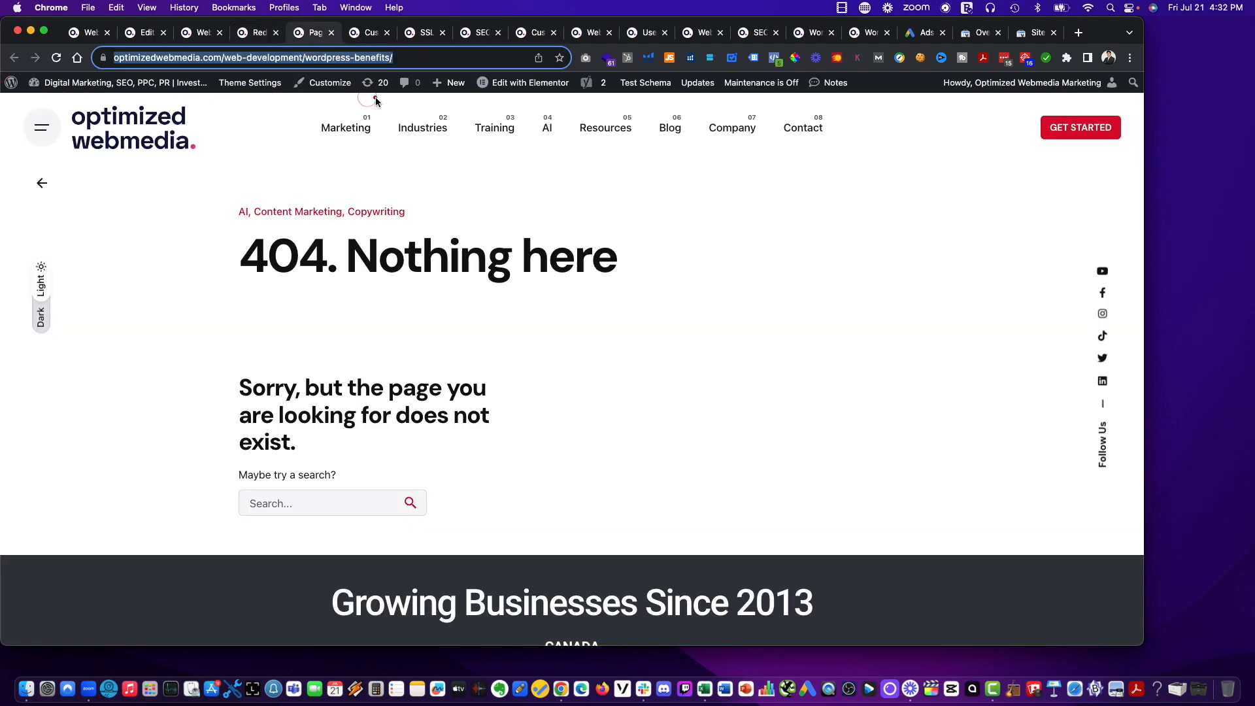
mouse_move(523, 82)
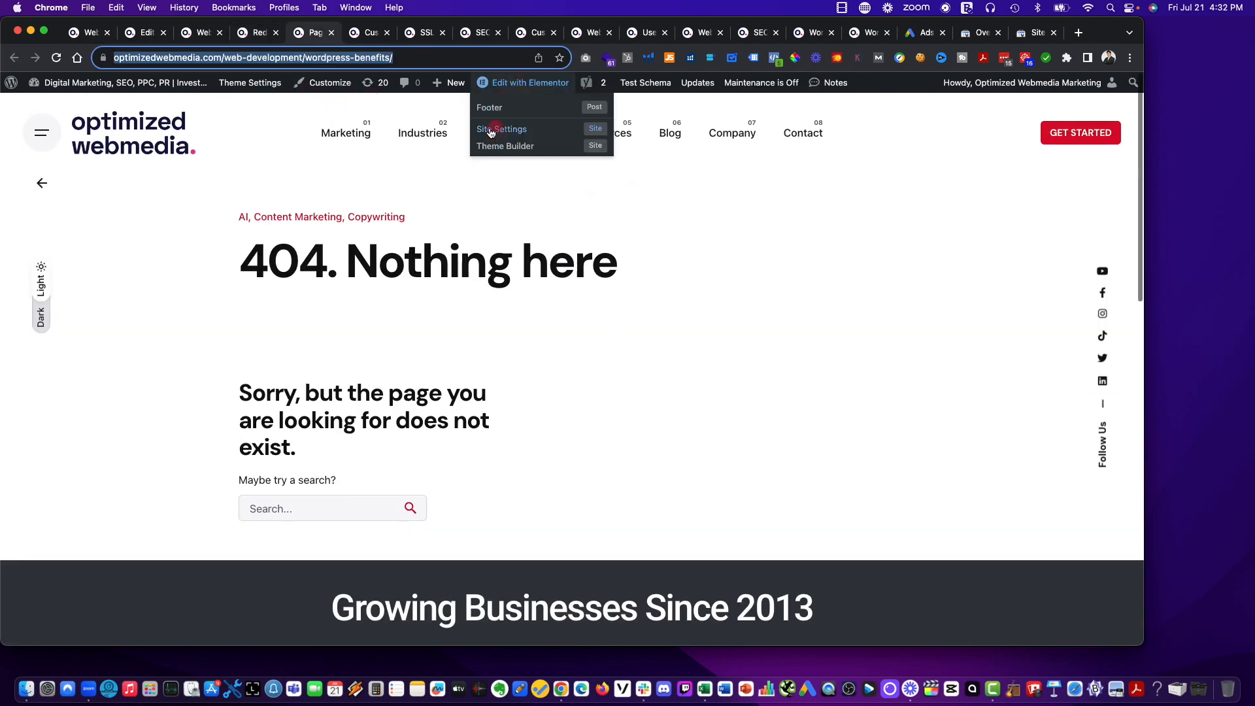
scroll(351, 163, up, 1)
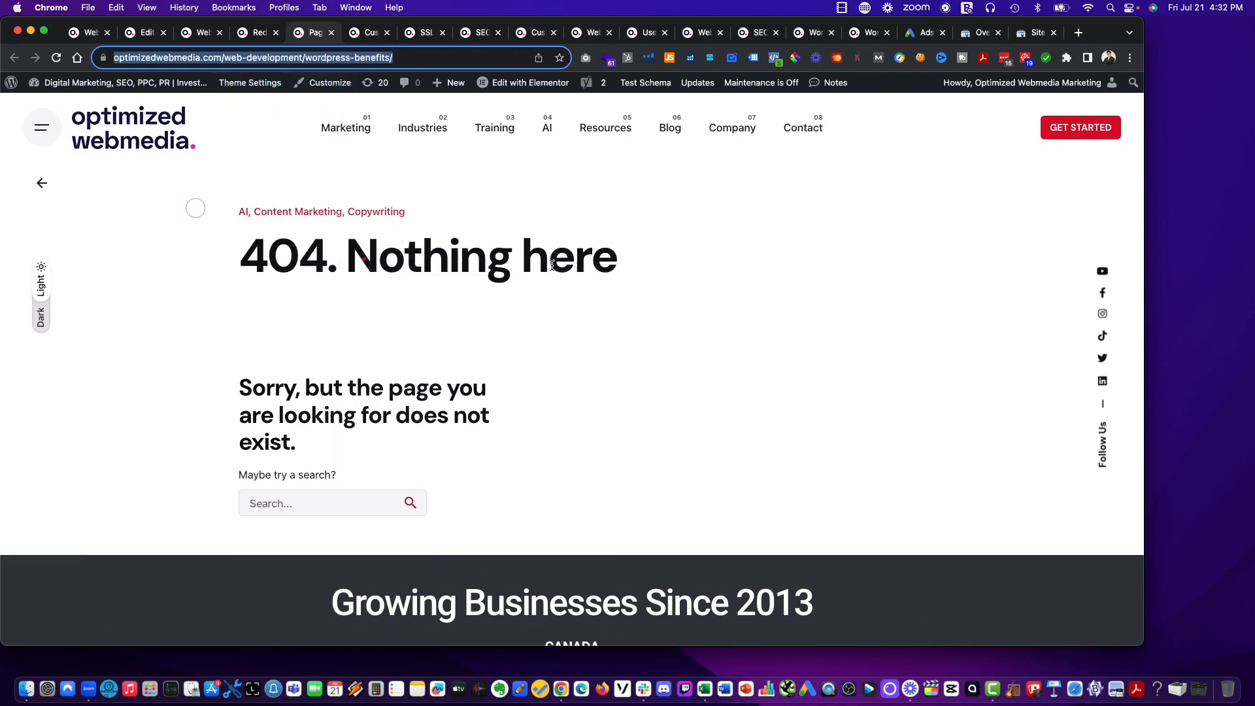
scroll(700, 266, down, 5)
scroll(704, 272, up, 6)
click(548, 316)
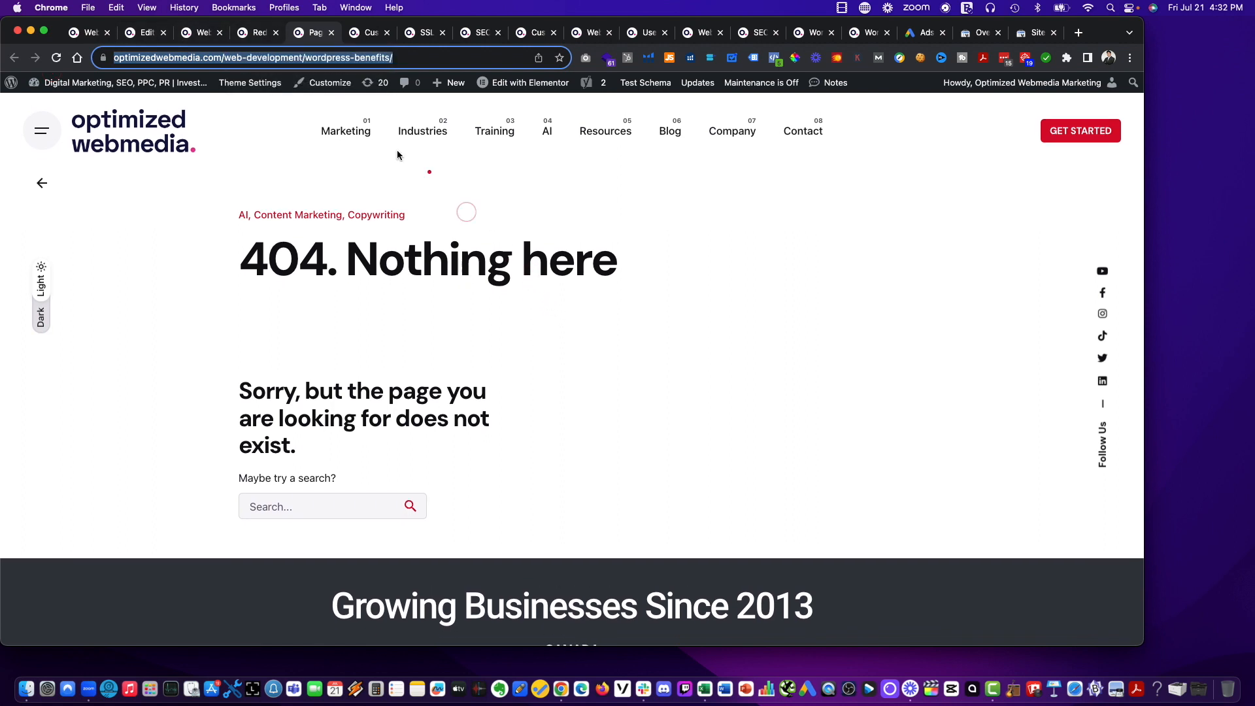
mouse_move(344, 133)
mouse_move(392, 232)
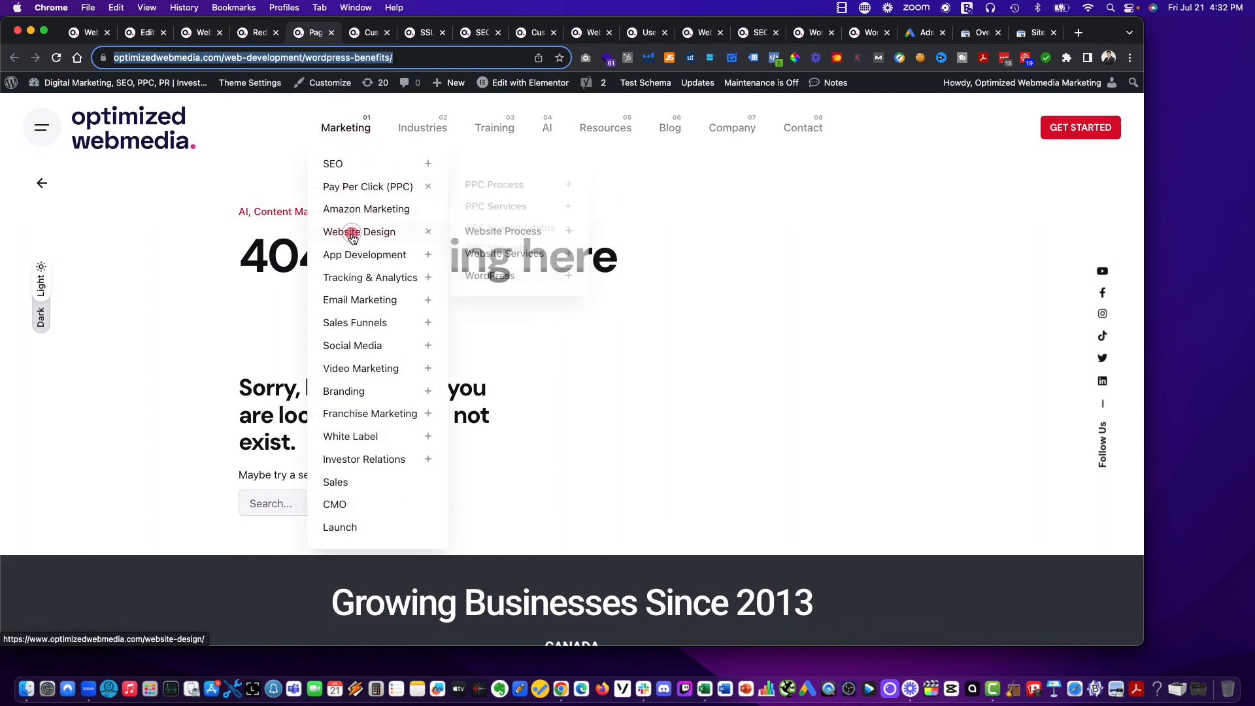
mouse_move(508, 236)
click(646, 255)
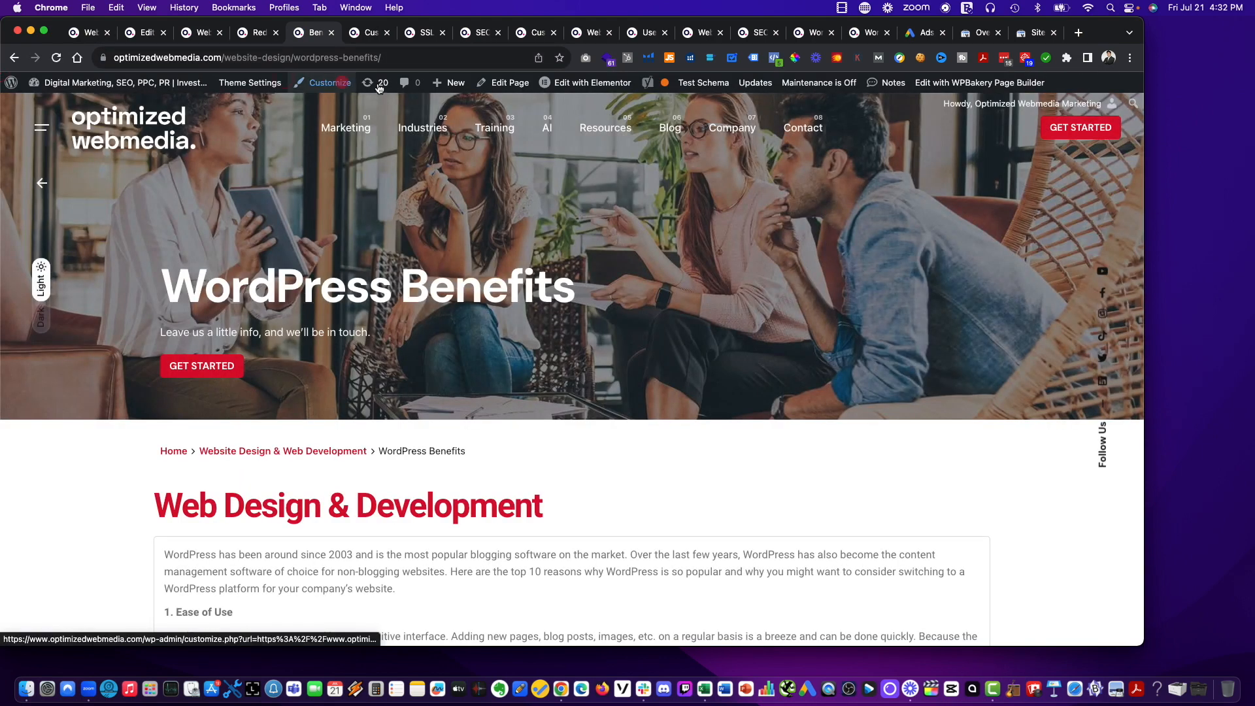
Examine the permalink and parent of WordPress Benefits in its page editor, and reopen the live page from the permalink.
click(501, 83)
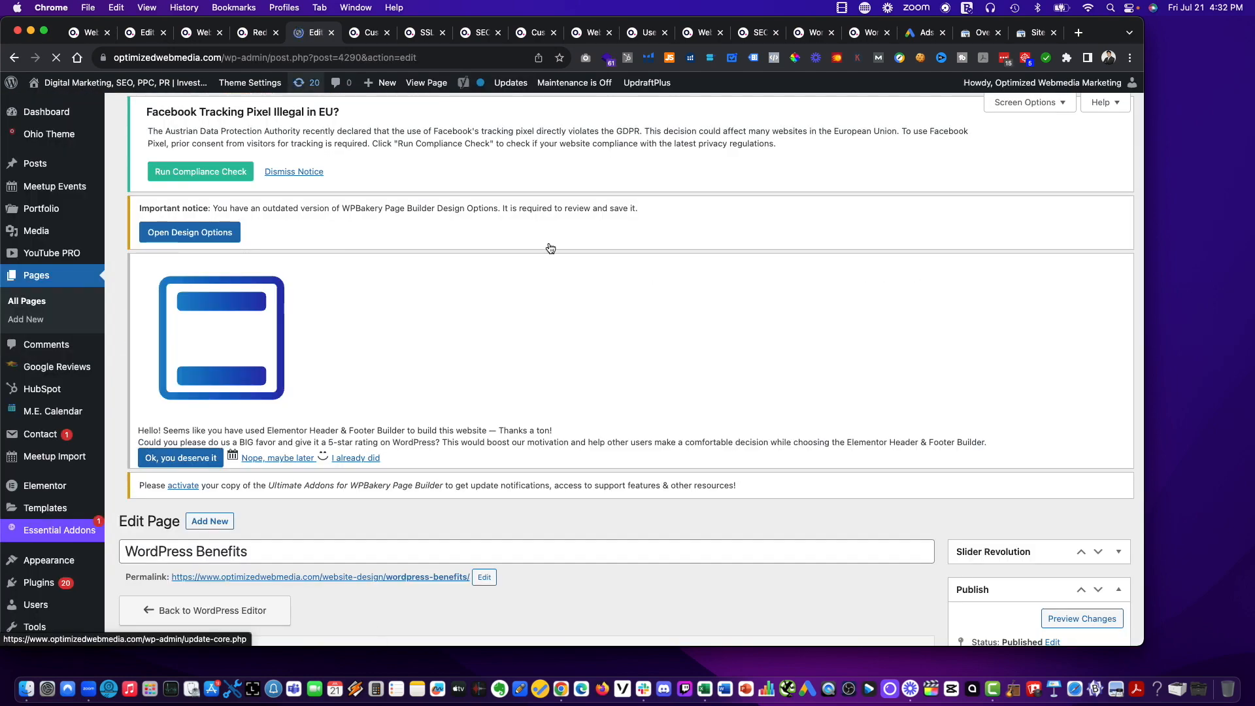
scroll(599, 289, down, 3)
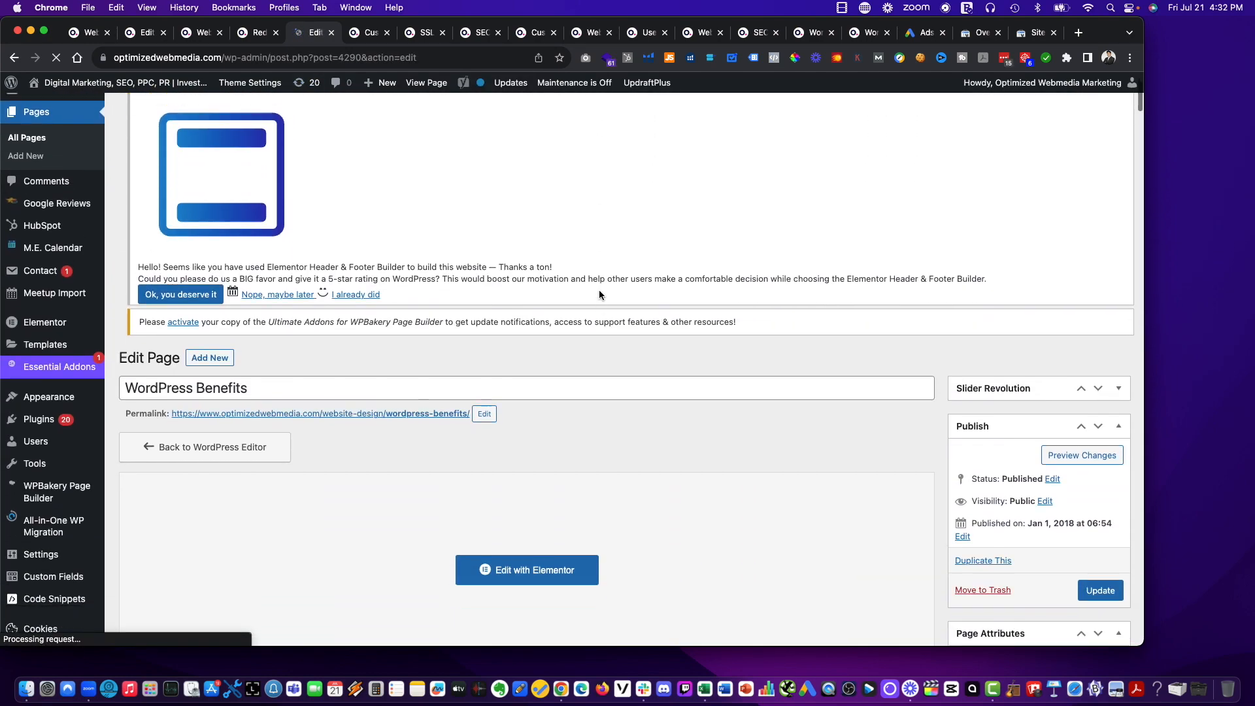
scroll(599, 290, down, 1)
scroll(481, 388, down, 4)
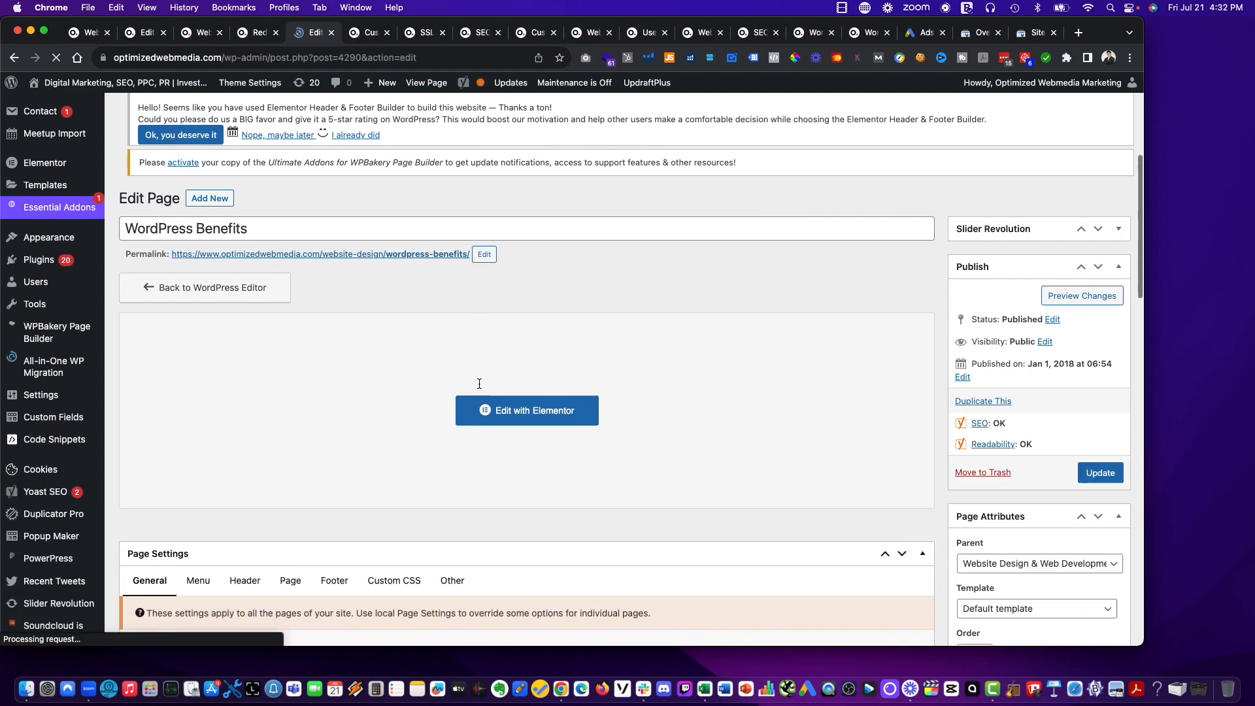
scroll(1047, 511, up, 6)
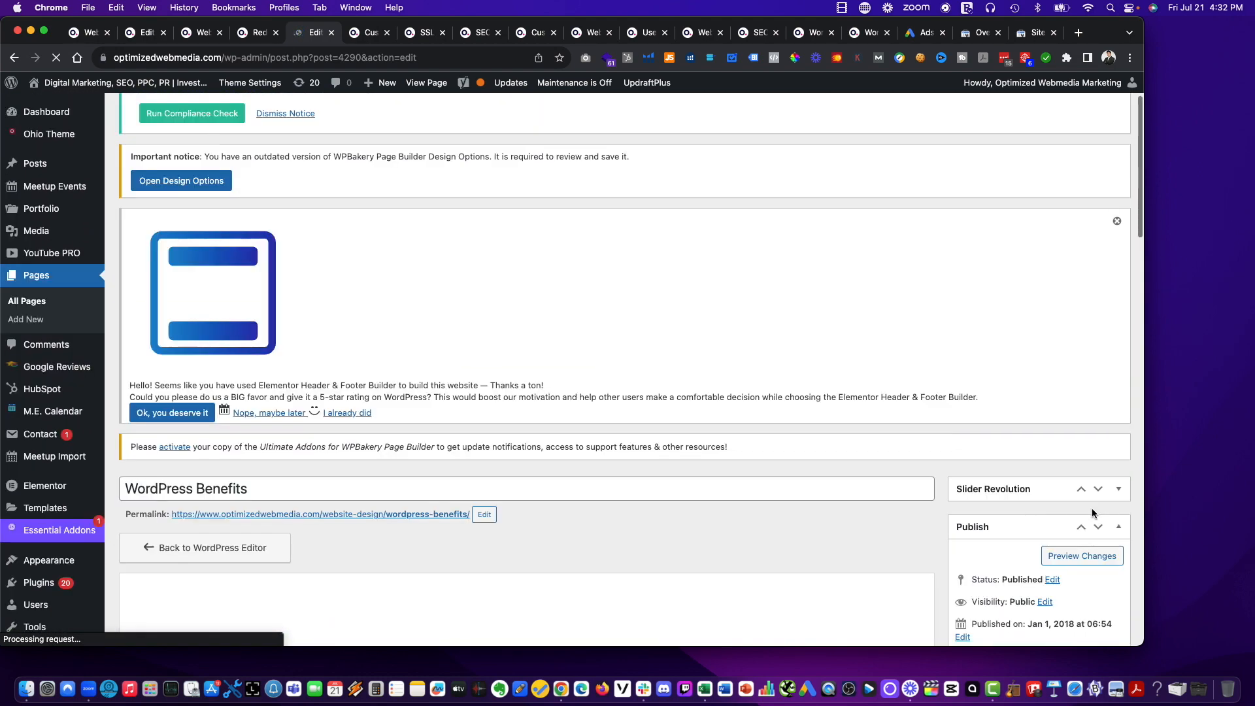
scroll(1019, 553, down, 6)
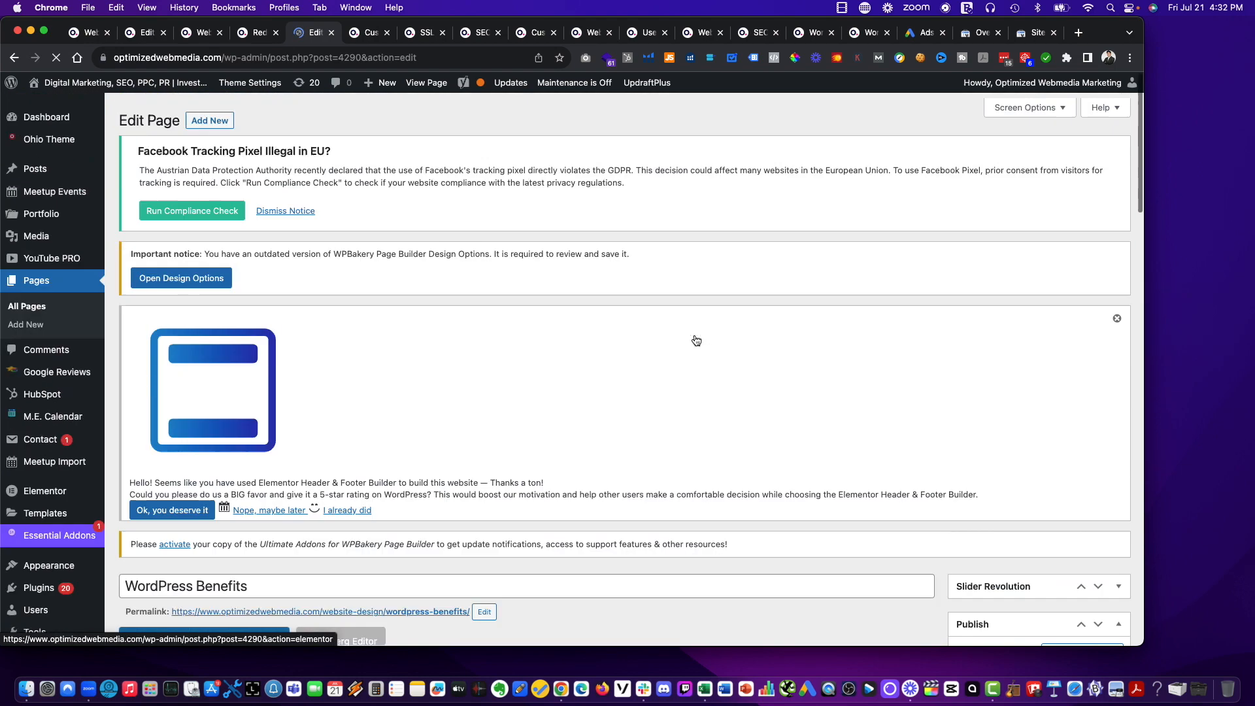
key(ctrl+shift+Tab)
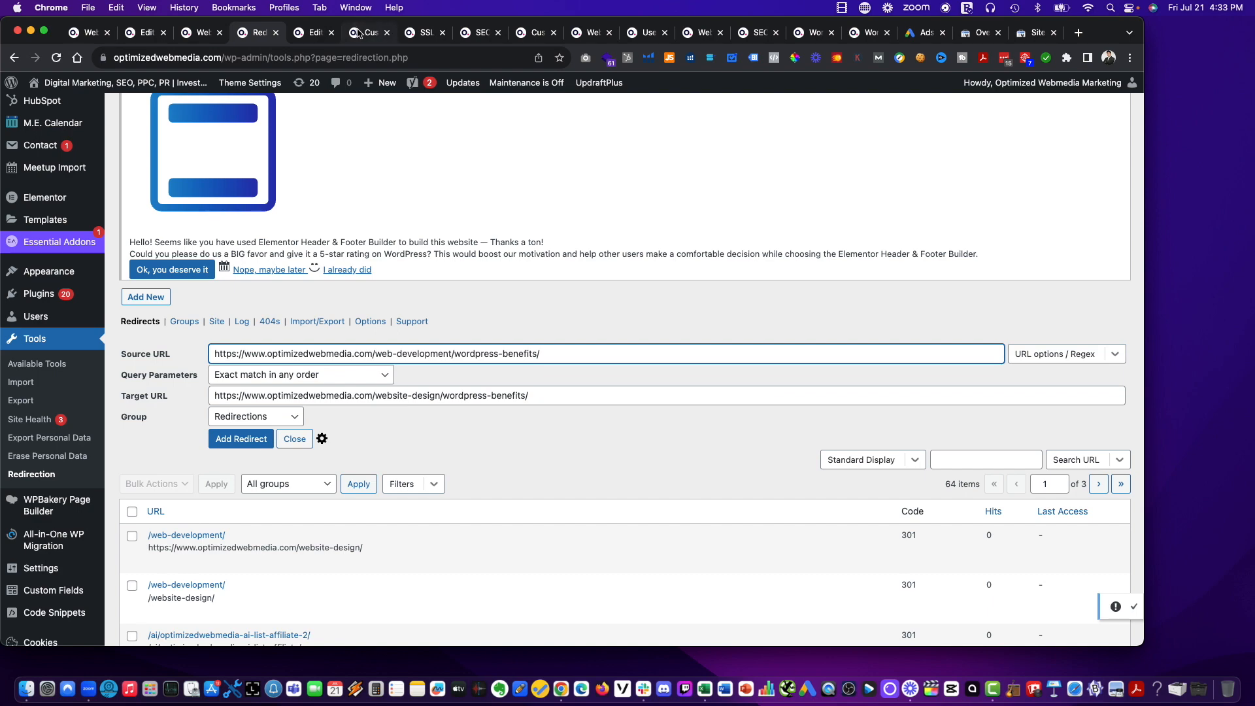
click(310, 39)
click(359, 34)
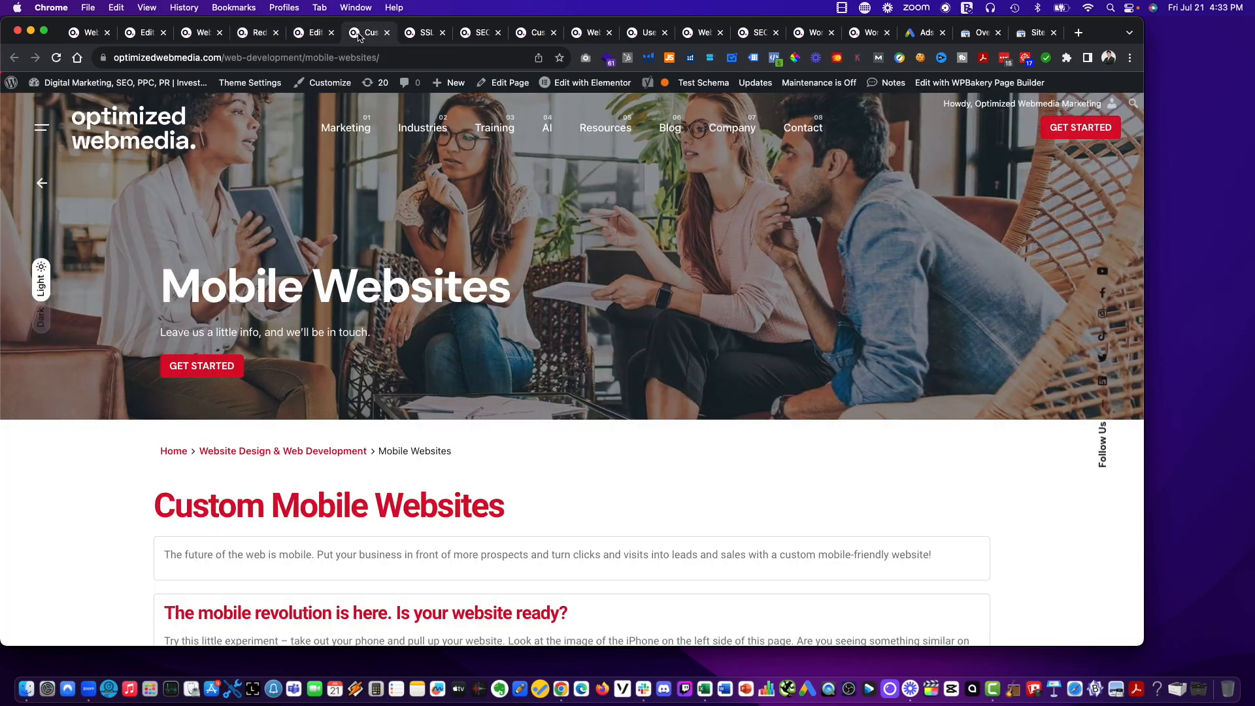
click(313, 33)
scroll(386, 441, down, 4)
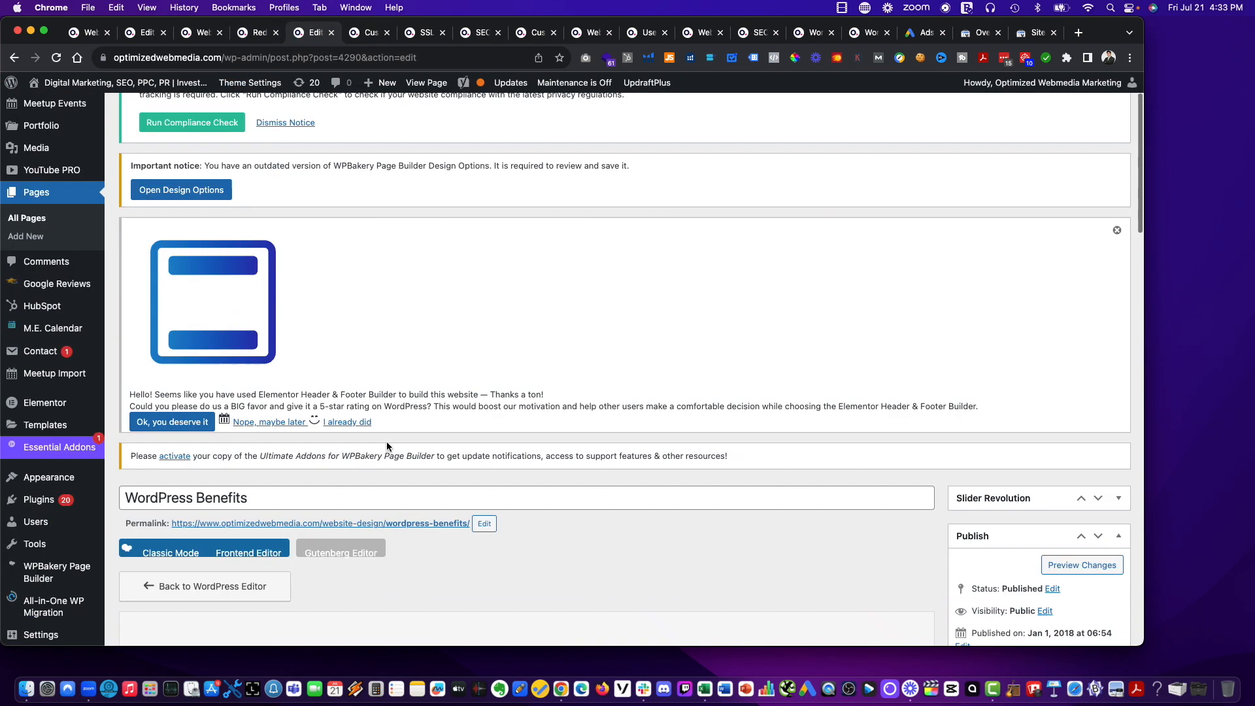
click(392, 481)
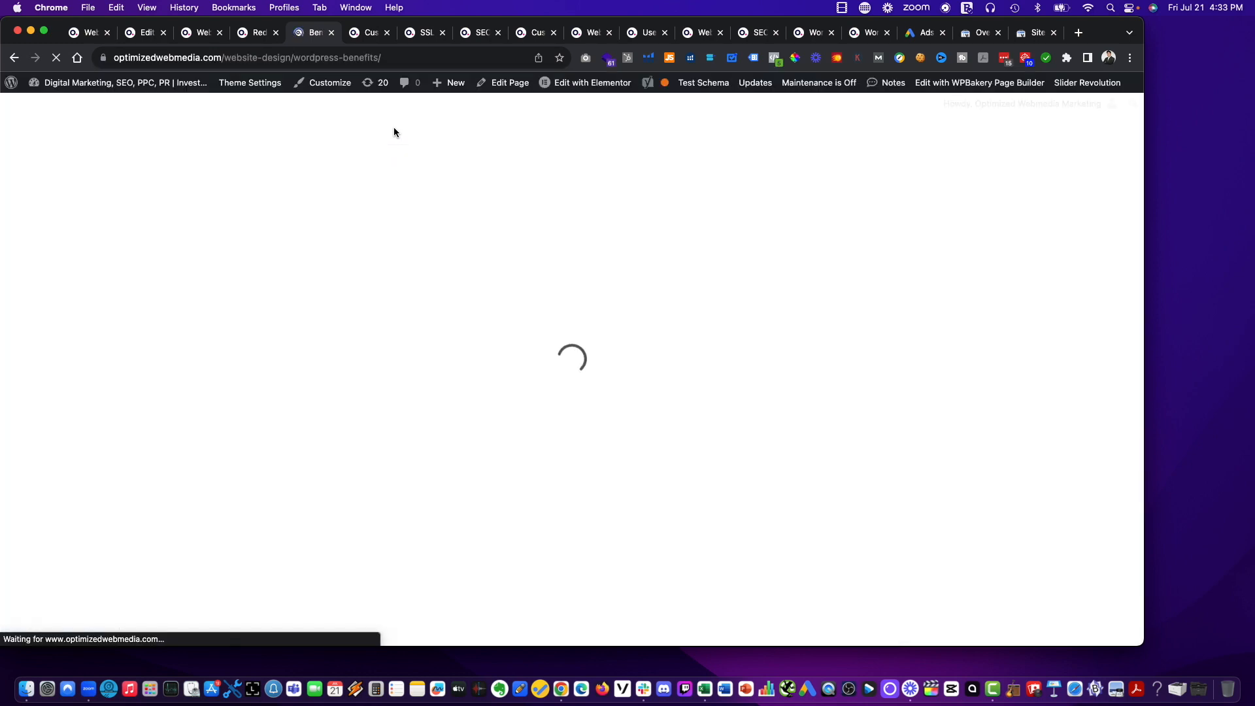
click(397, 58)
key(super+c)
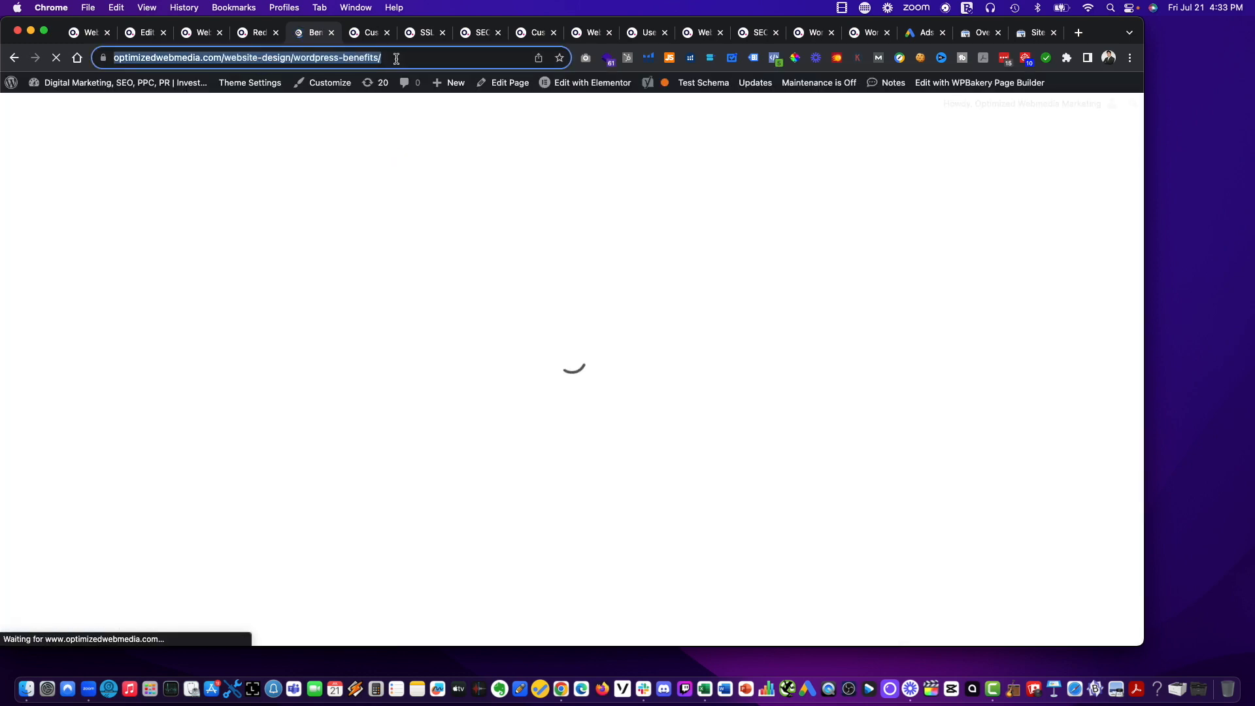
key(ctrl+shift+Tab)
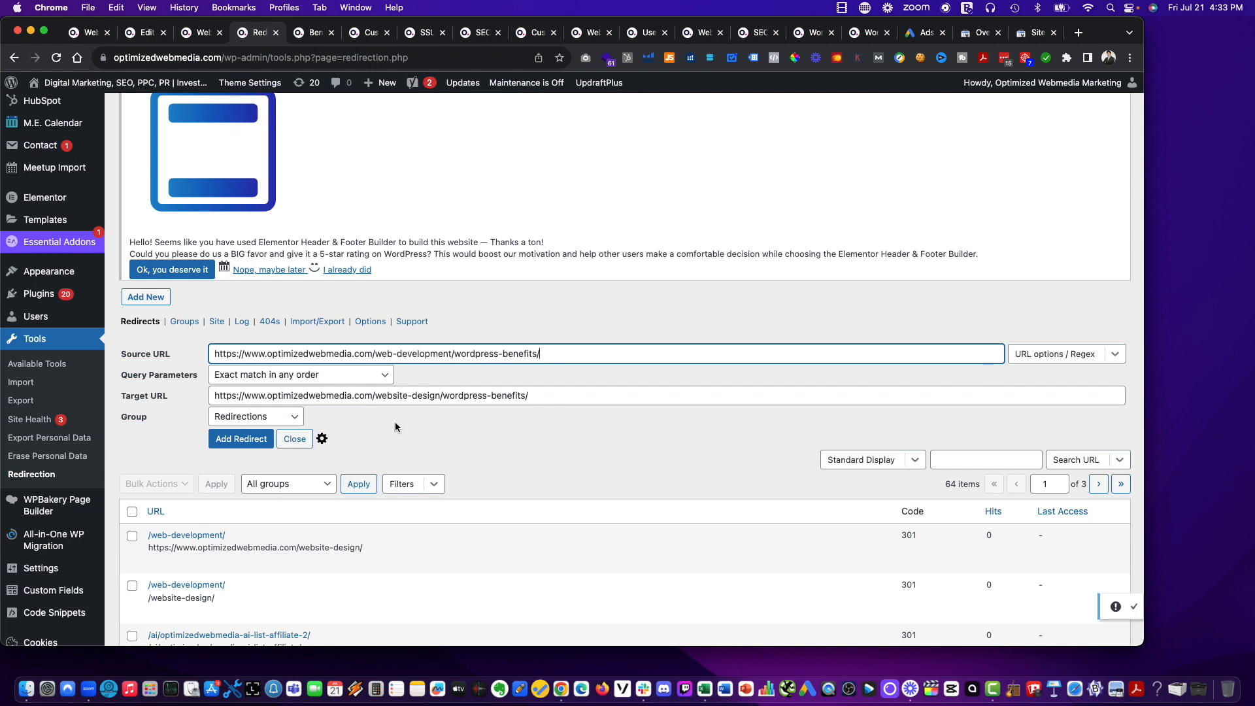
click(404, 395)
key(super+a)
key(super+v)
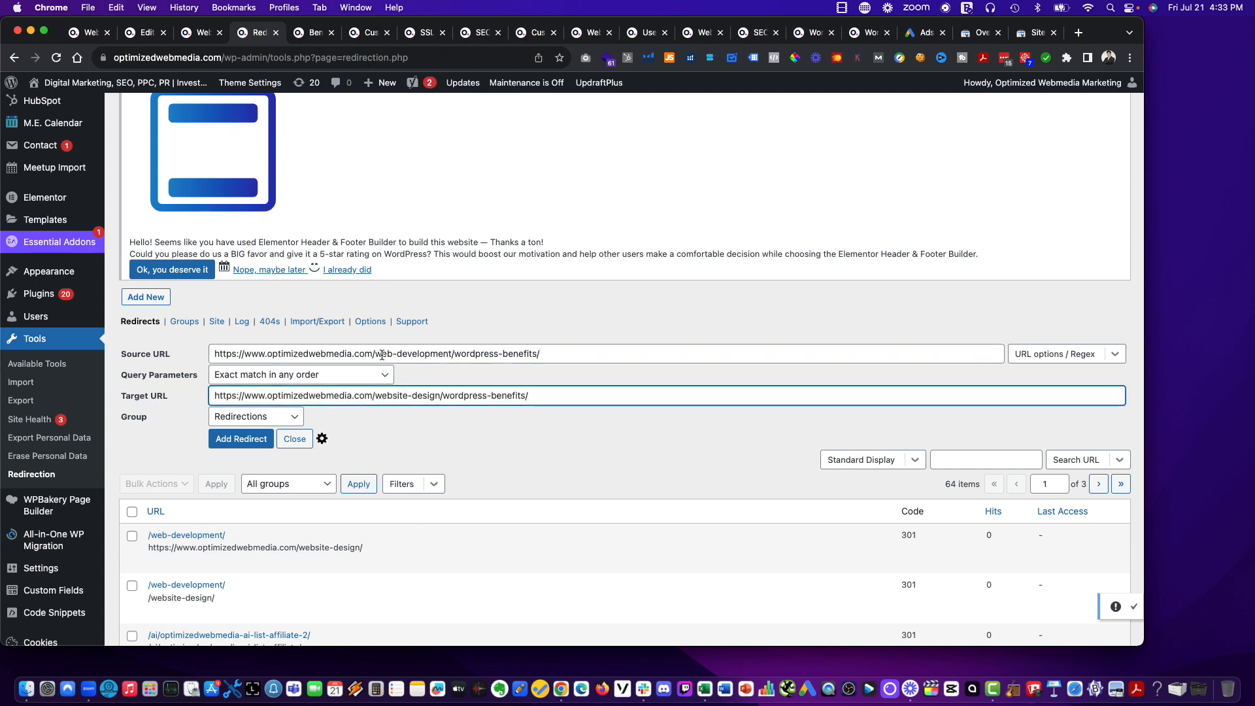
click(242, 438)
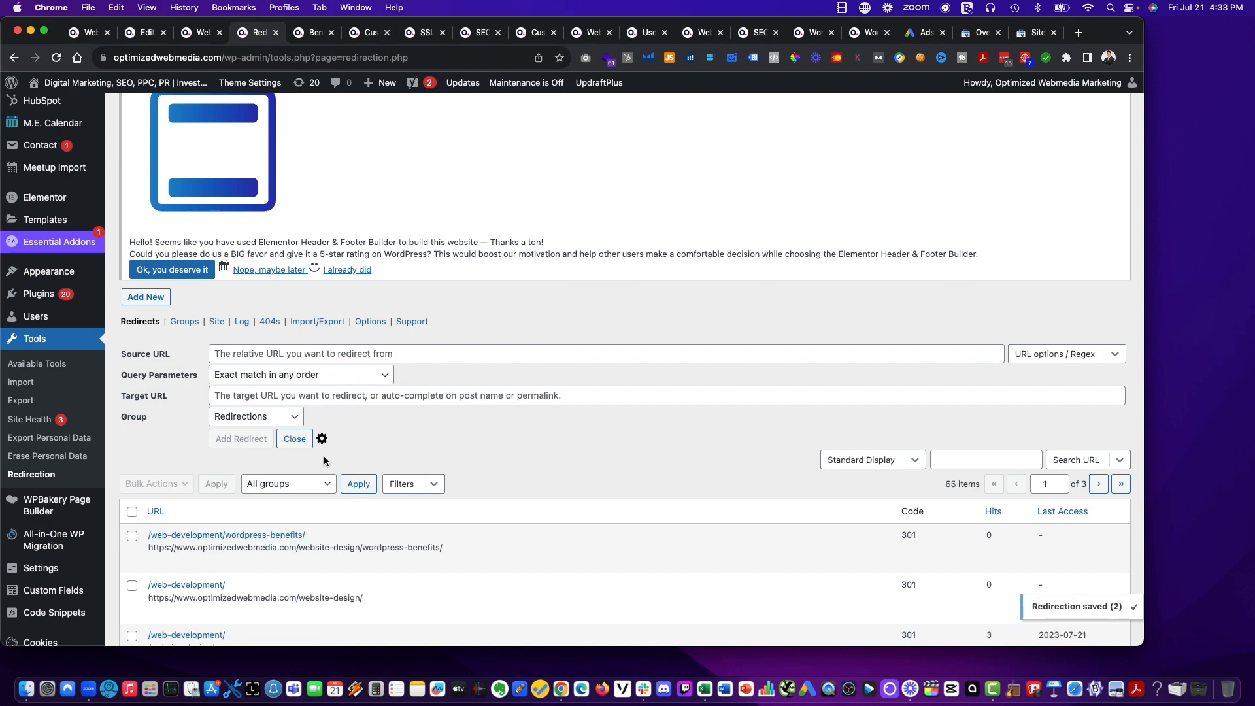
click(311, 34)
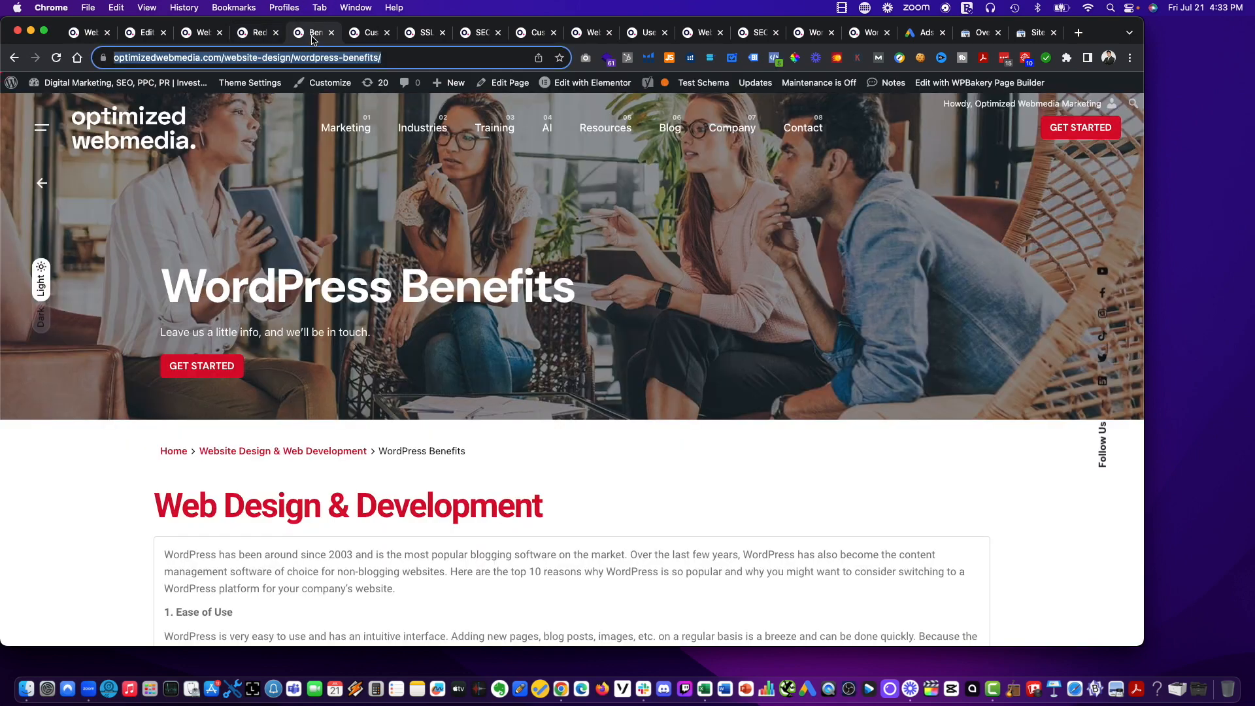
drag(311, 36, 380, 58)
click(368, 36)
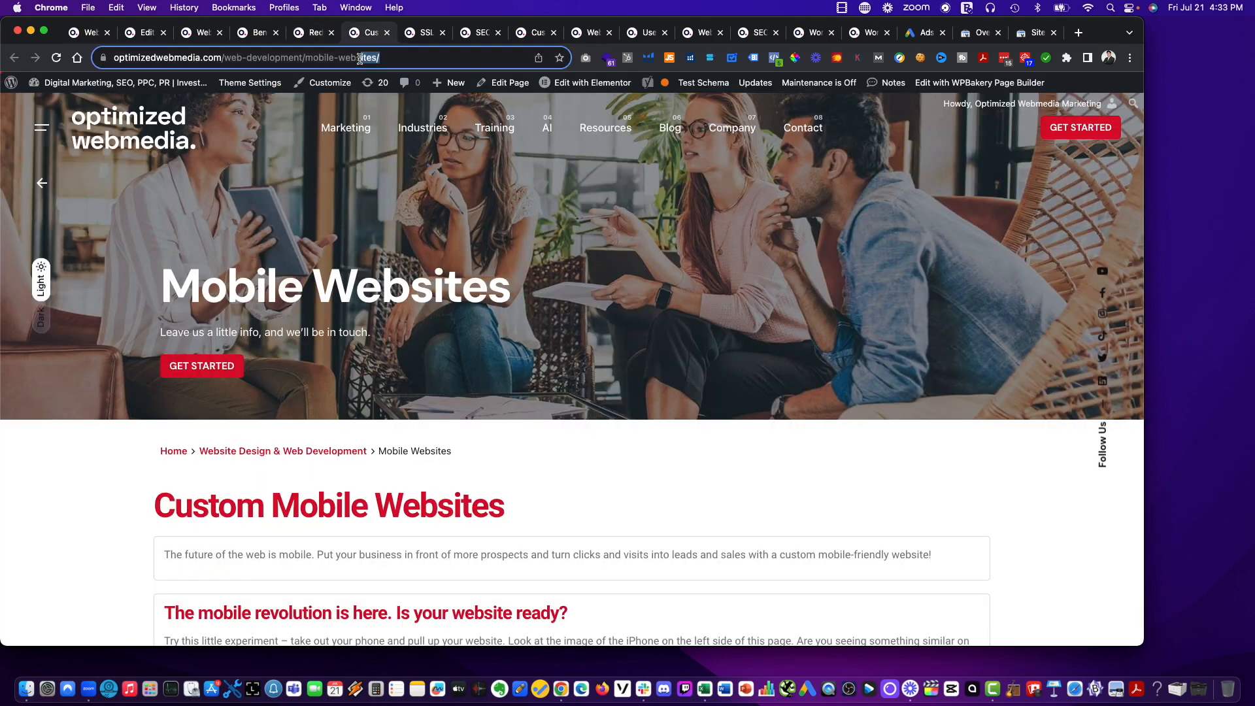
key(super+a)
key(super+c)
click(310, 34)
click(276, 354)
key(super+v)
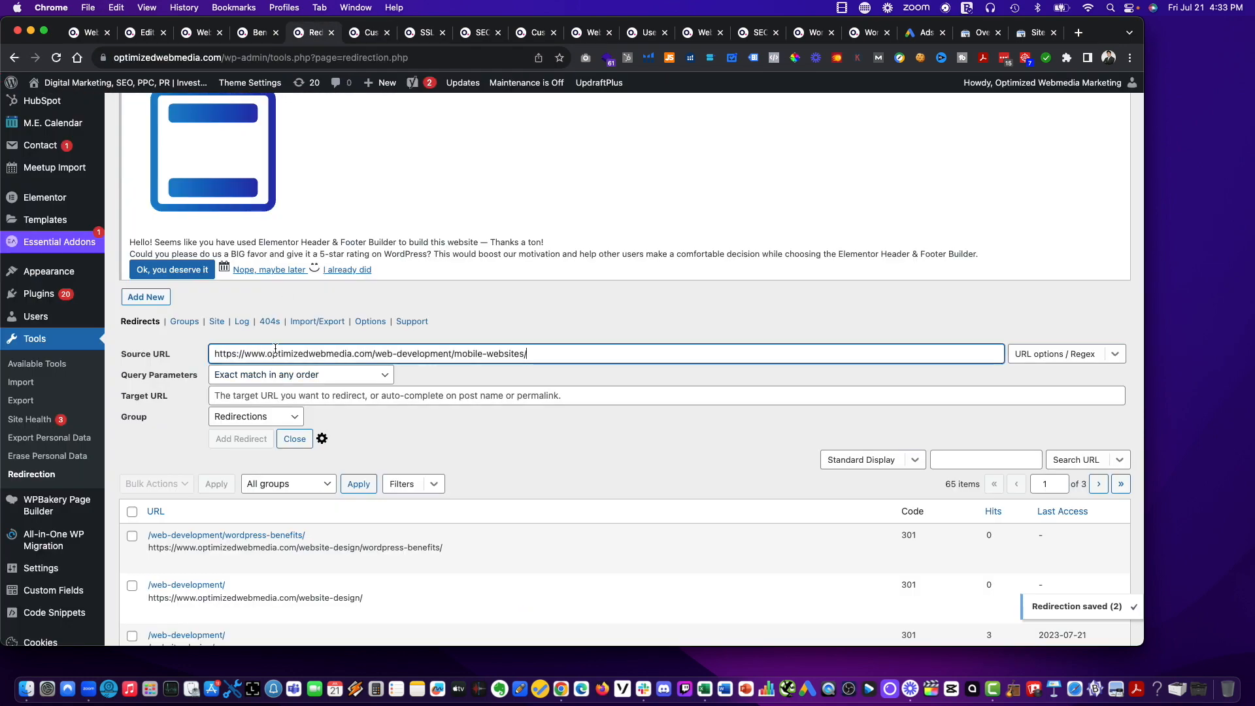
Reload the old Mobile Websites page and open Mobile Websites through the site's Marketing > Website Design > Website Process navigation.
click(364, 33)
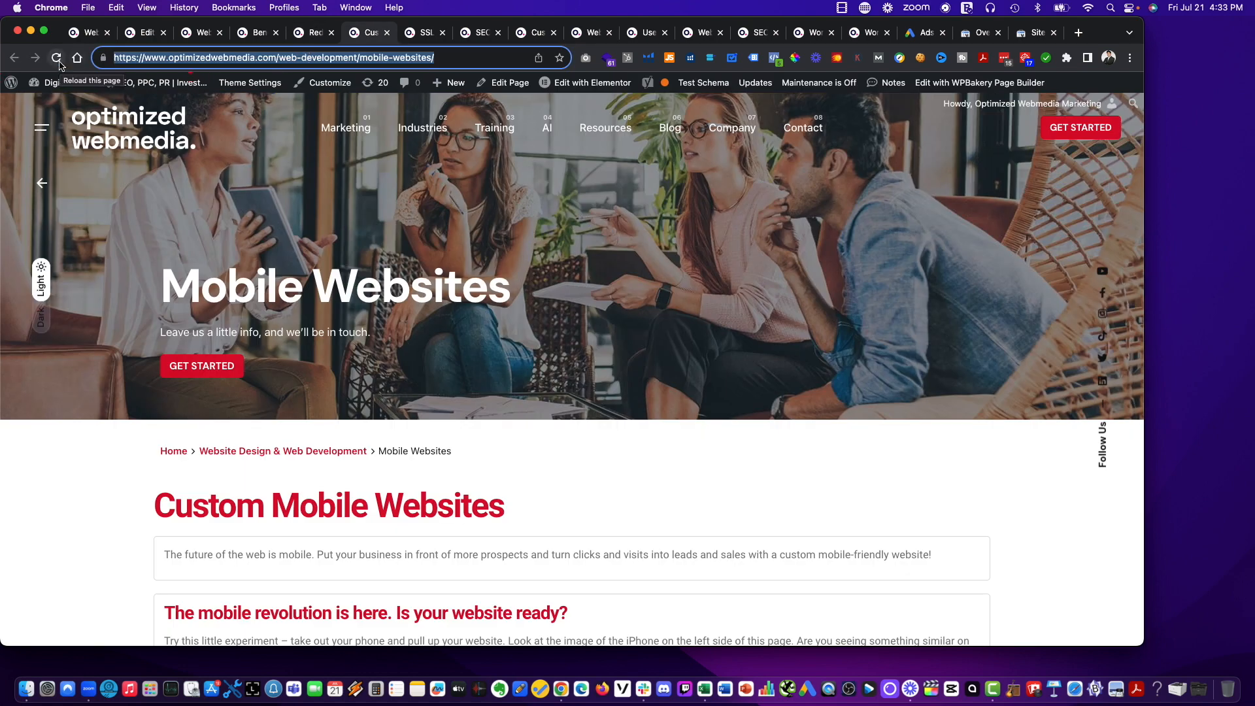
click(57, 59)
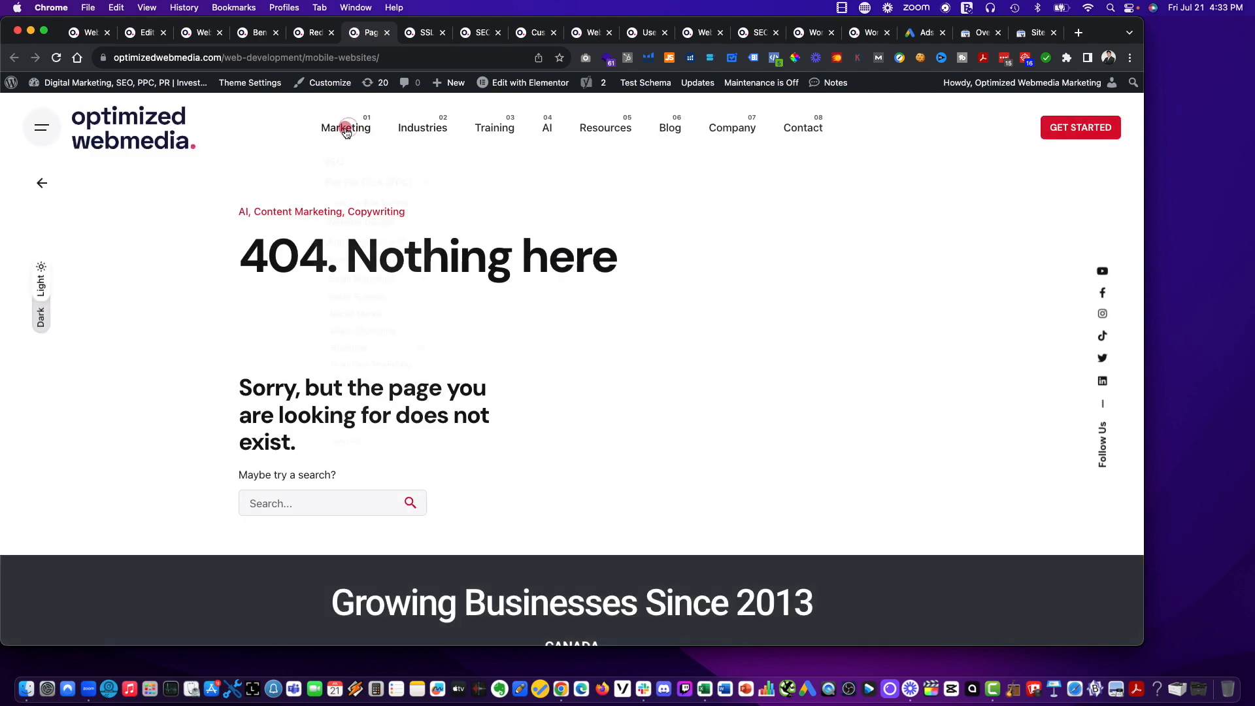
mouse_move(341, 124)
mouse_move(359, 229)
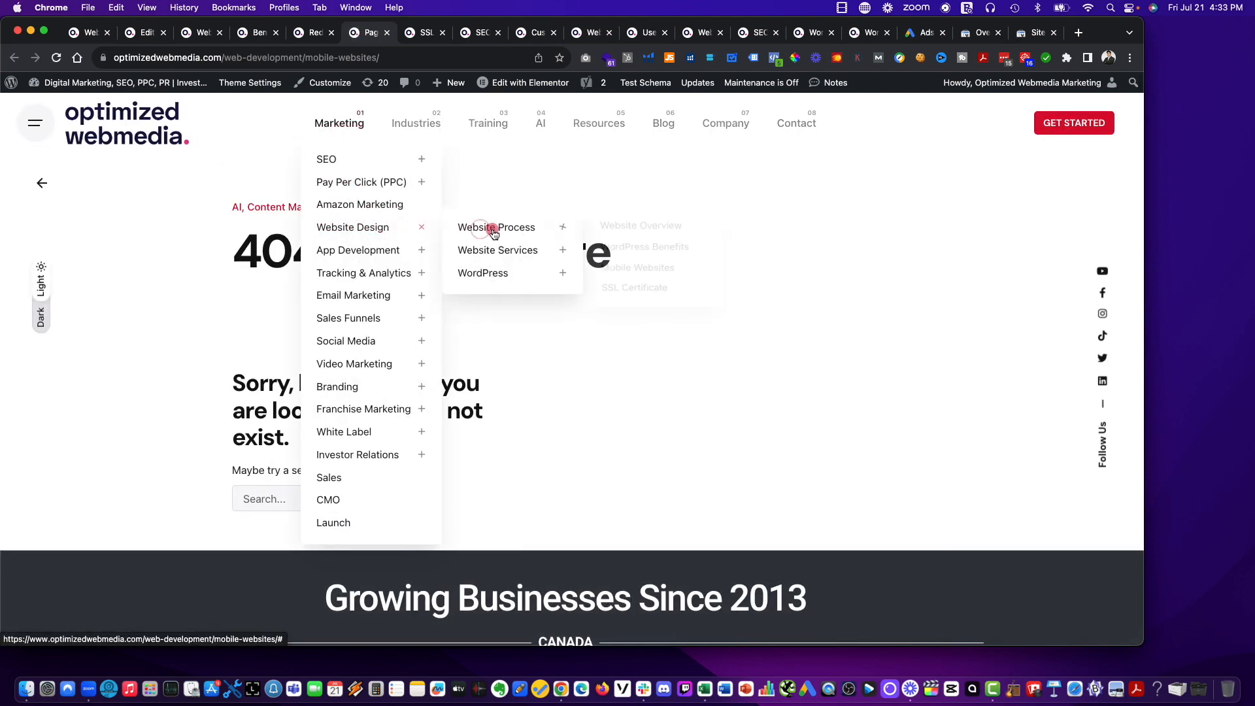
mouse_move(501, 228)
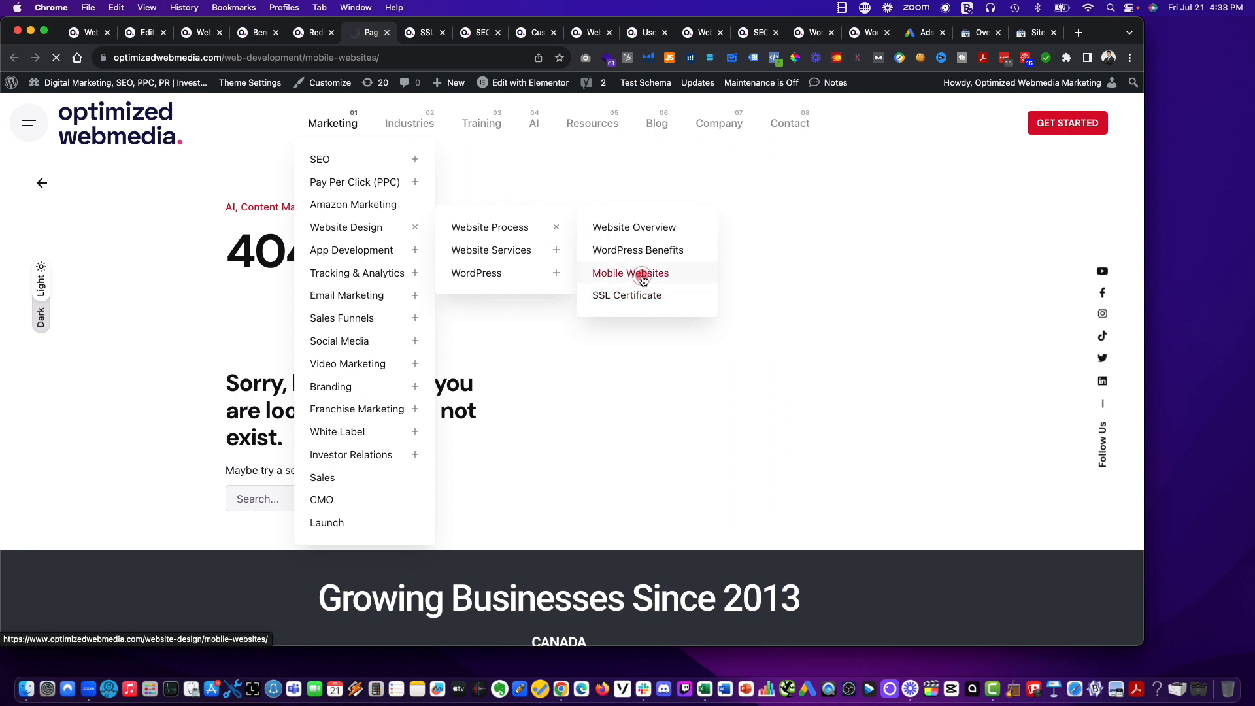
Set the redirect's target URL to the Mobile Websites page's new address, optimizedwebmedia.com/website-design/mobile-websites/, and add the redirect.
click(289, 58)
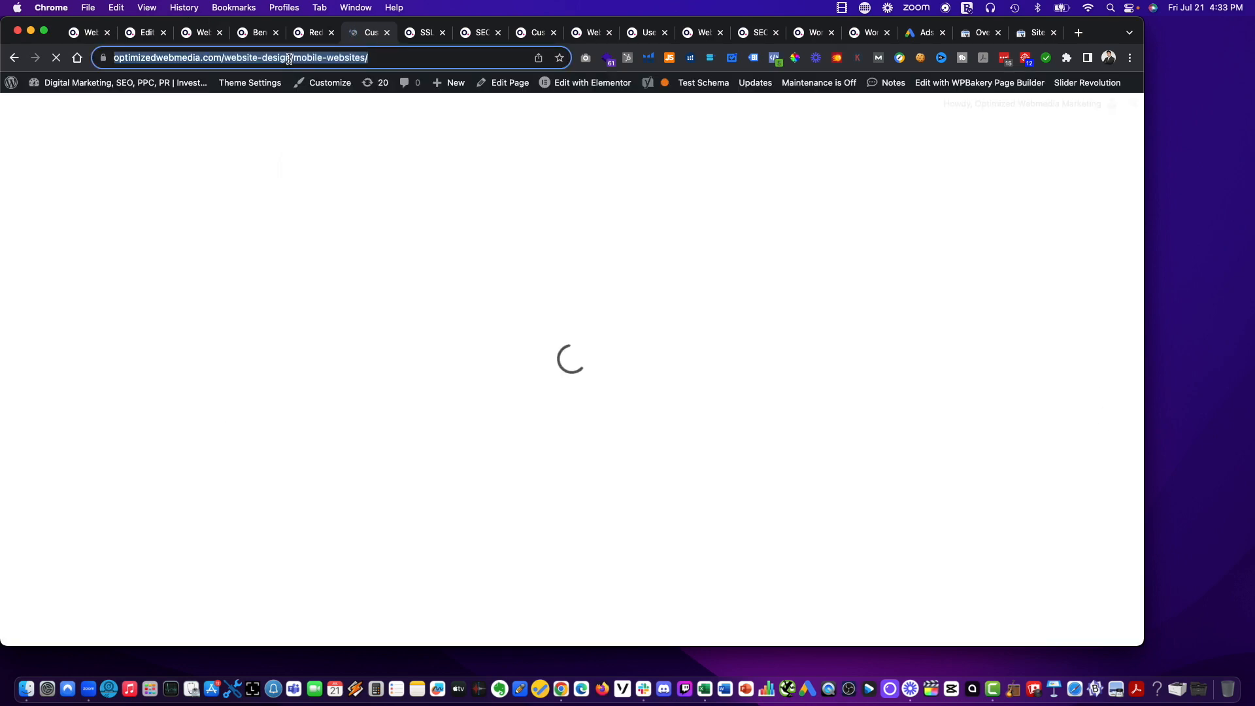
click(310, 32)
click(361, 396)
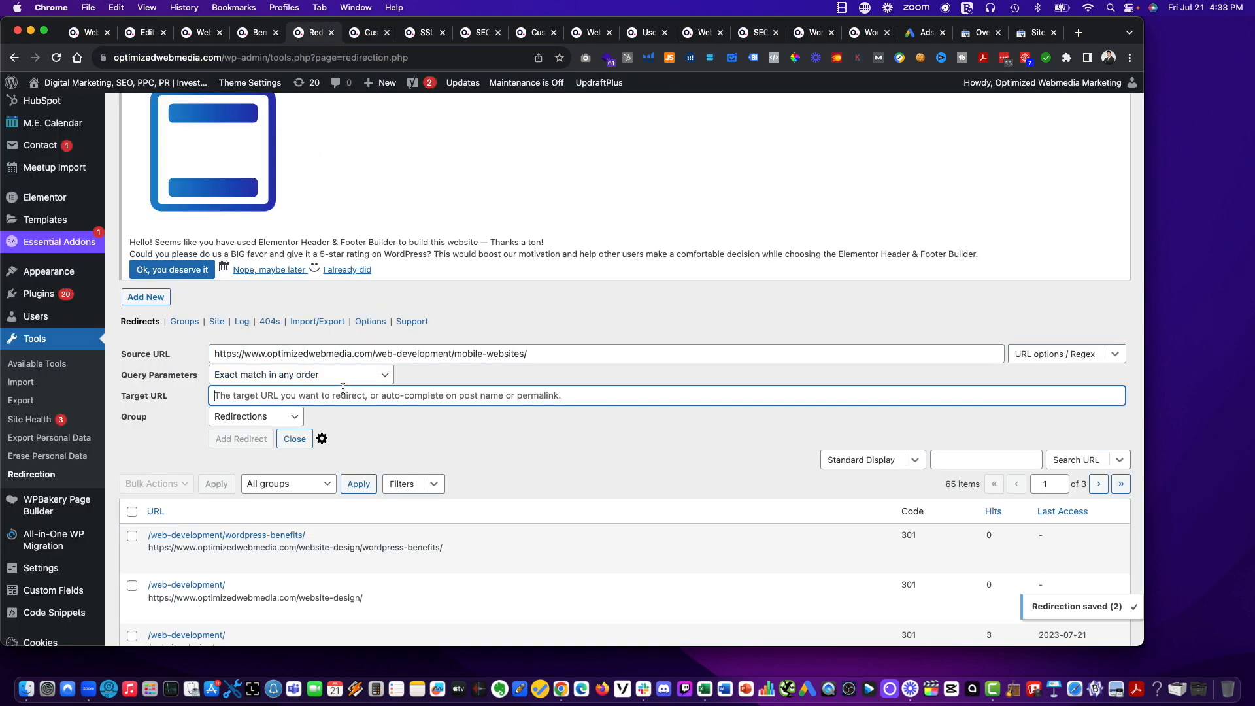
key(super+v)
click(248, 439)
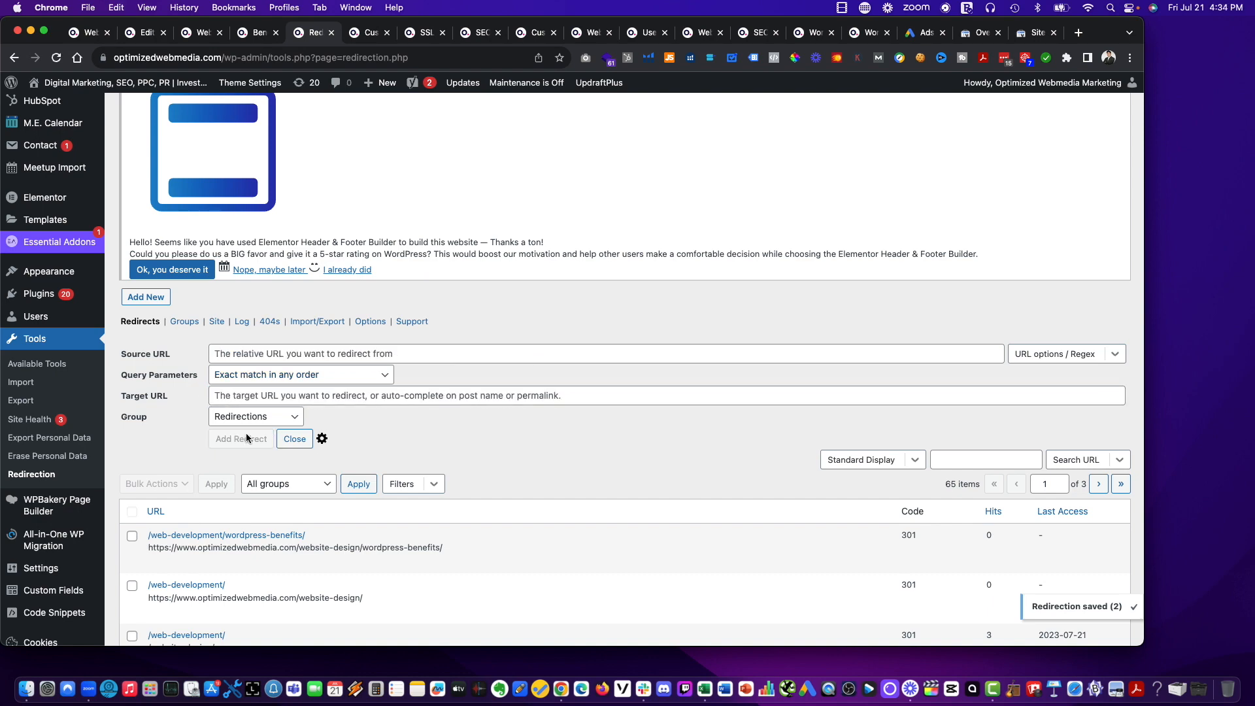
Place the Redirection tab beside the SSL Certificate page and bring up that page.
drag(312, 32, 367, 33)
click(304, 33)
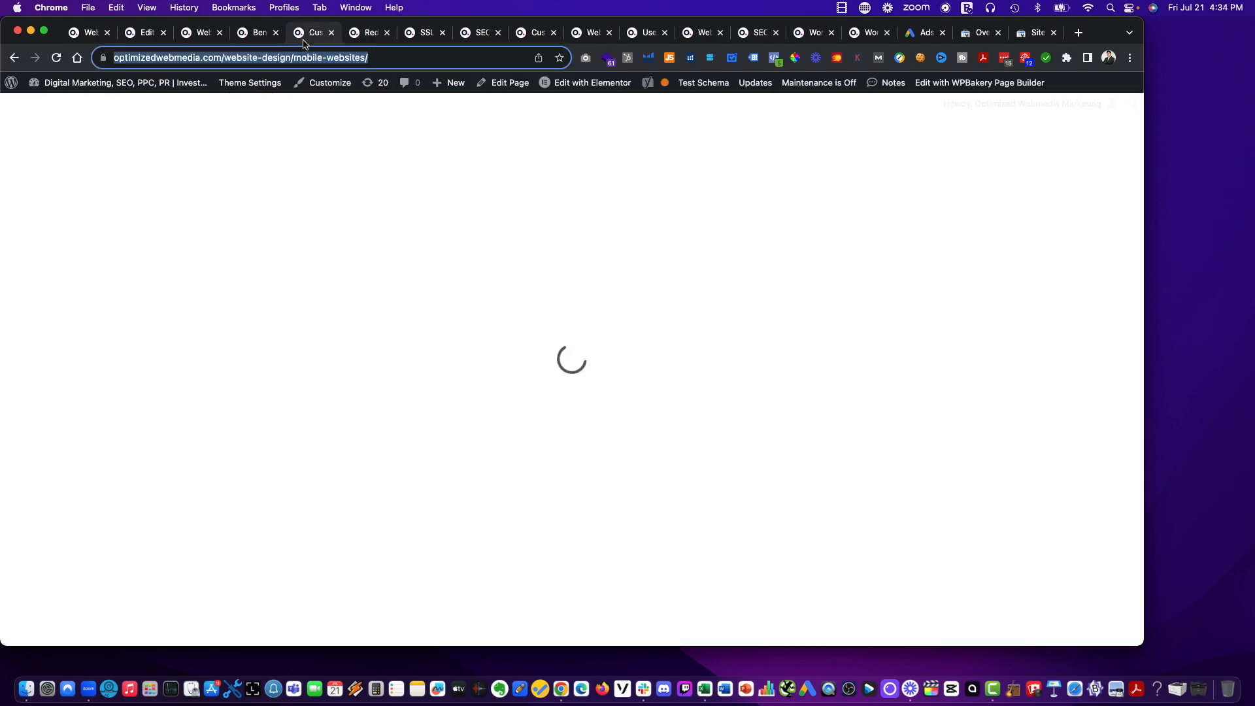
click(363, 36)
click(419, 36)
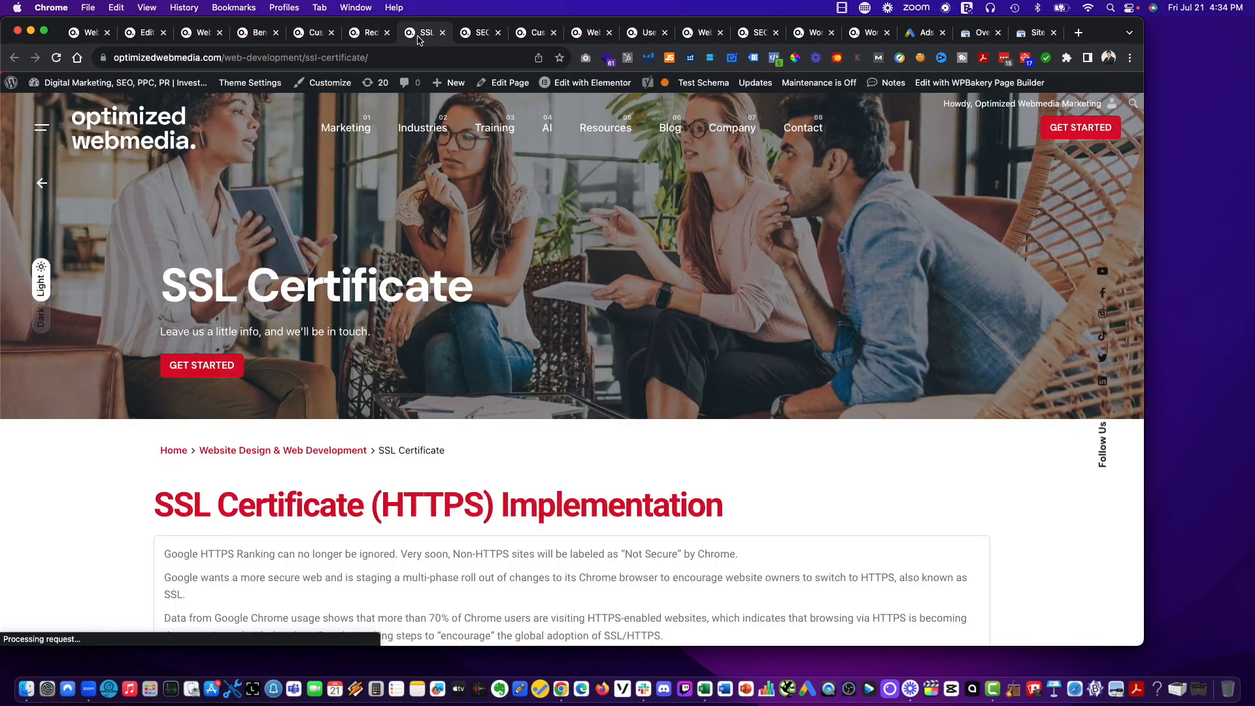
click(366, 32)
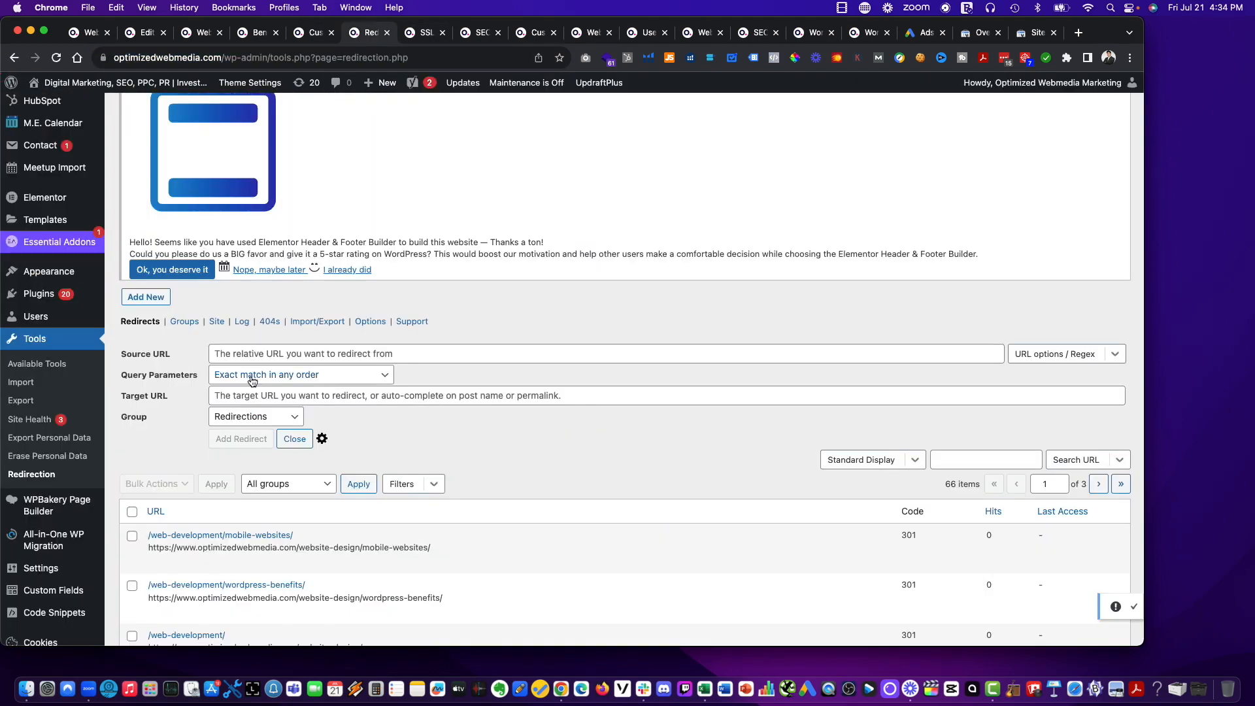
click(271, 347)
key(super+v)
Open SSL Certificate through the site's Marketing > Web Design > Website Process navigation and reload the page.
click(419, 38)
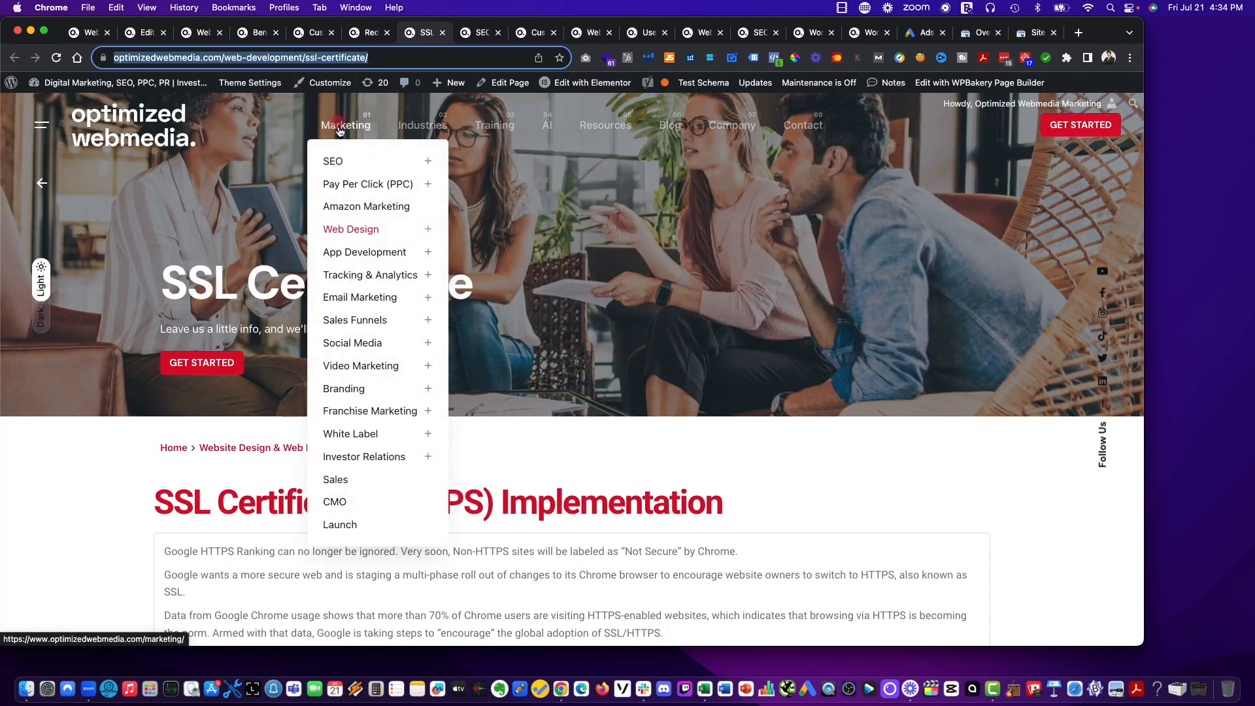
click(340, 228)
click(515, 230)
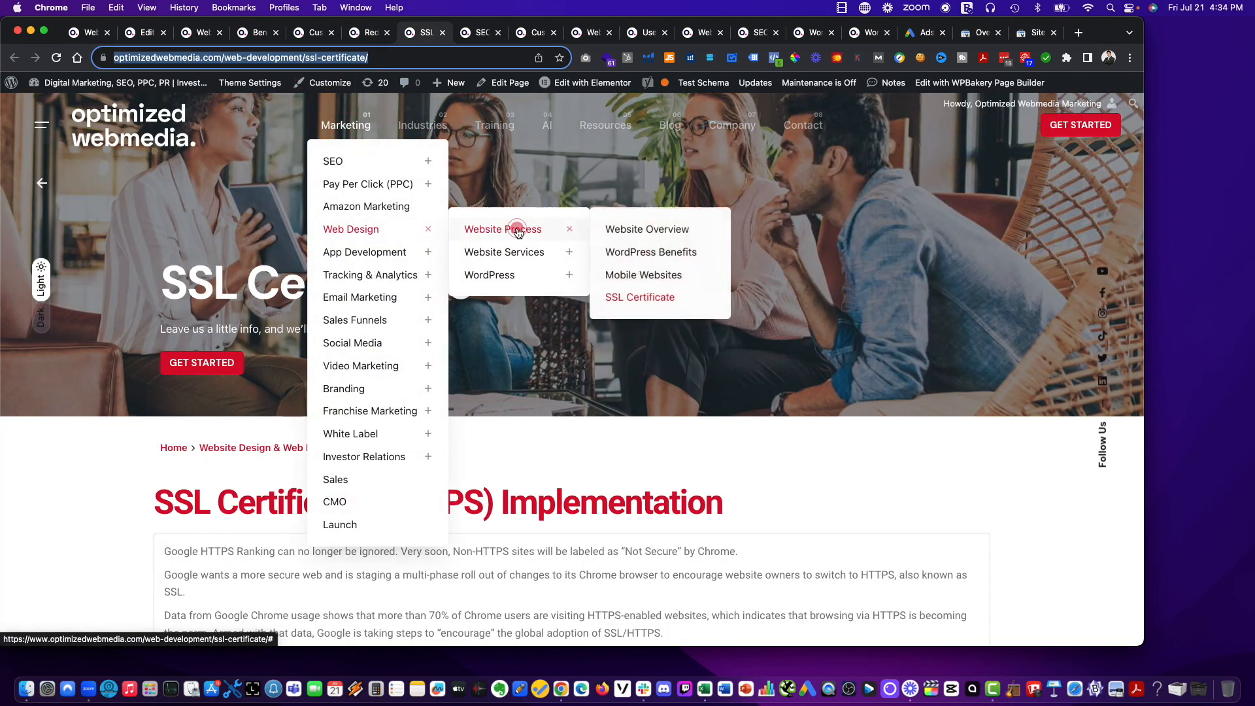
click(642, 298)
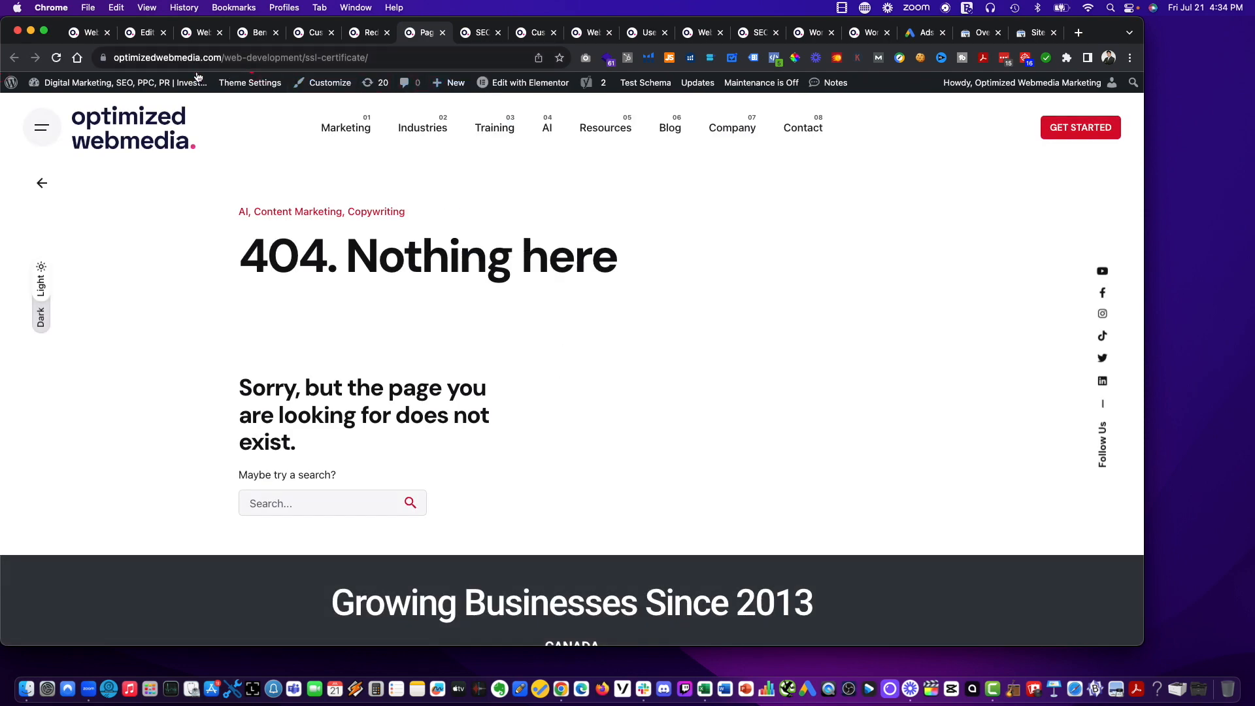
click(57, 59)
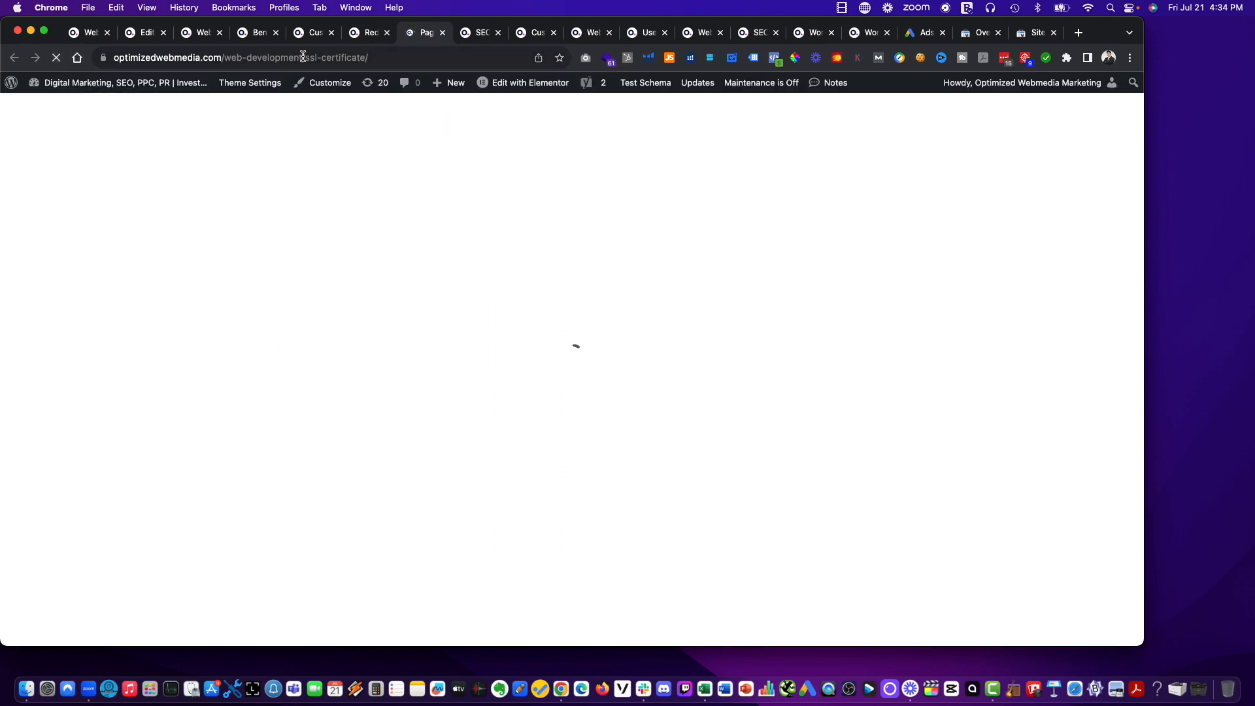
drag(303, 57, 257, 58)
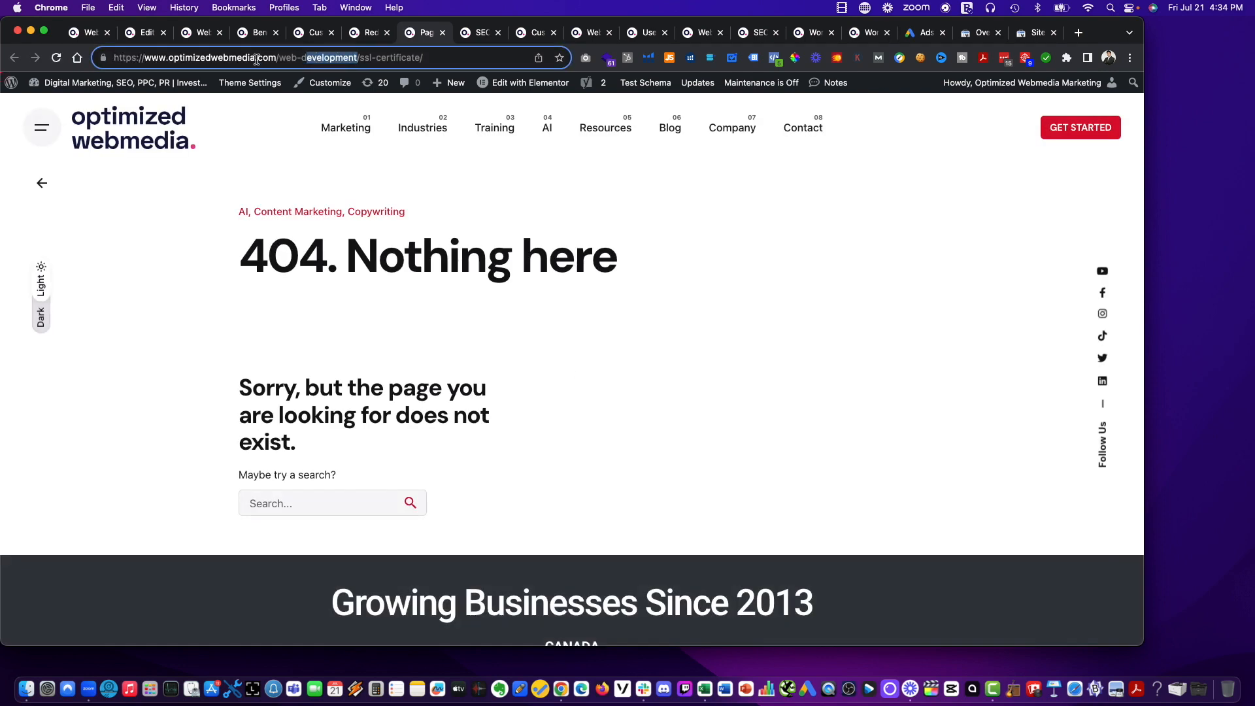
text(esign)
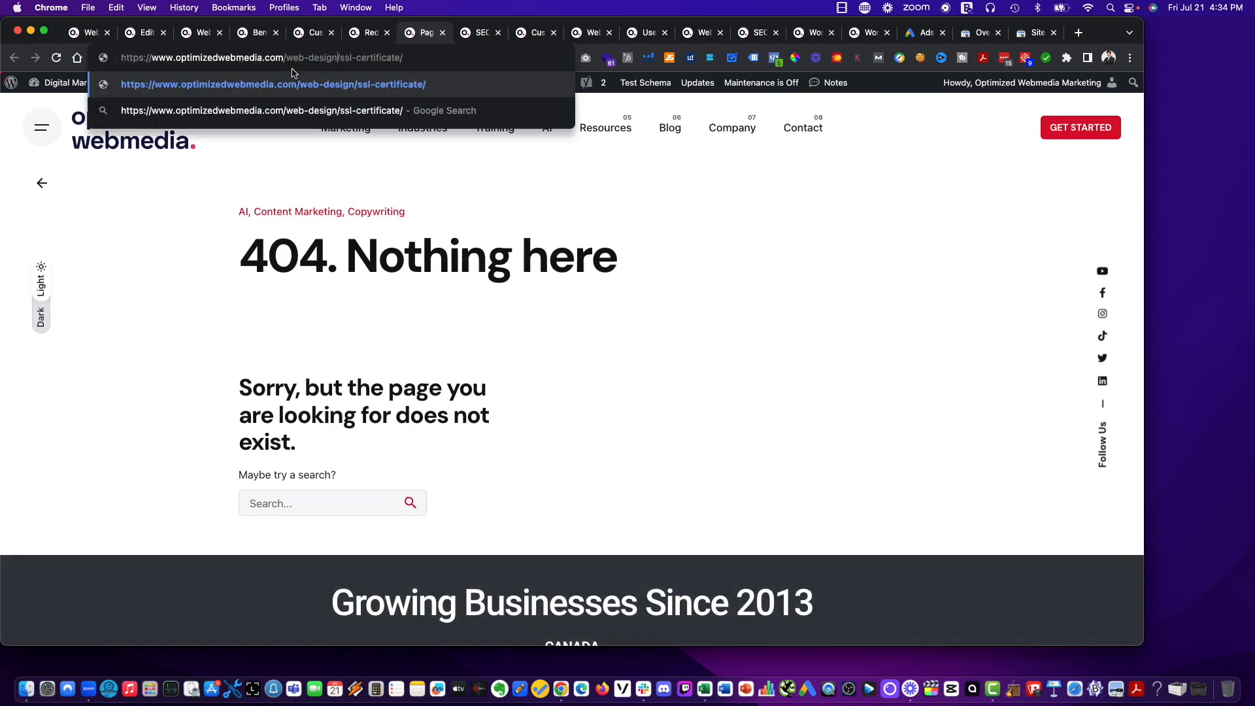
key(Return)
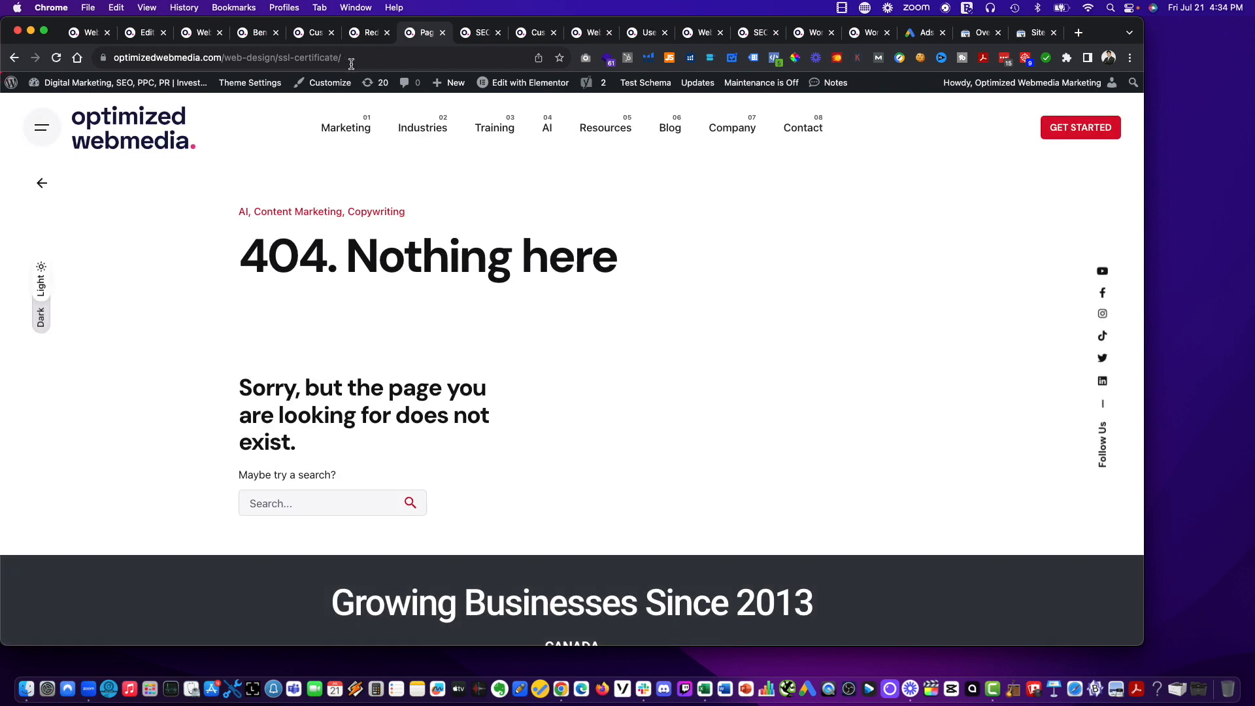
click(12, 57)
click(352, 34)
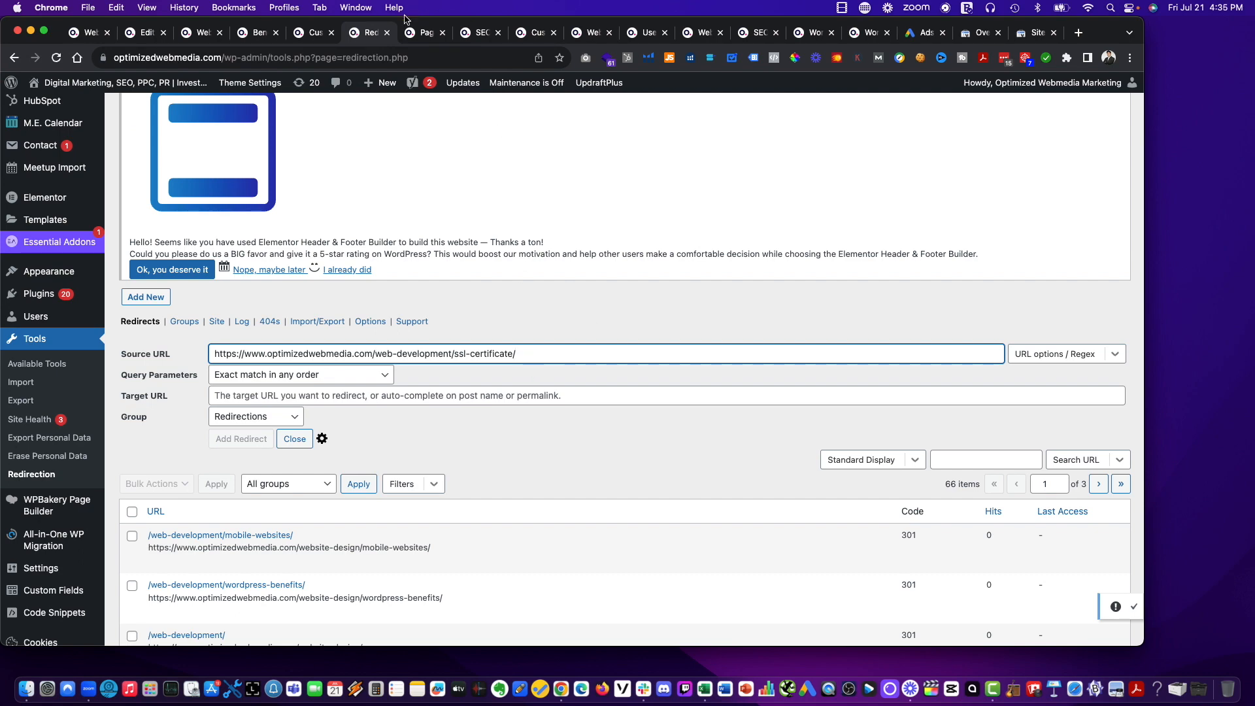
click(415, 32)
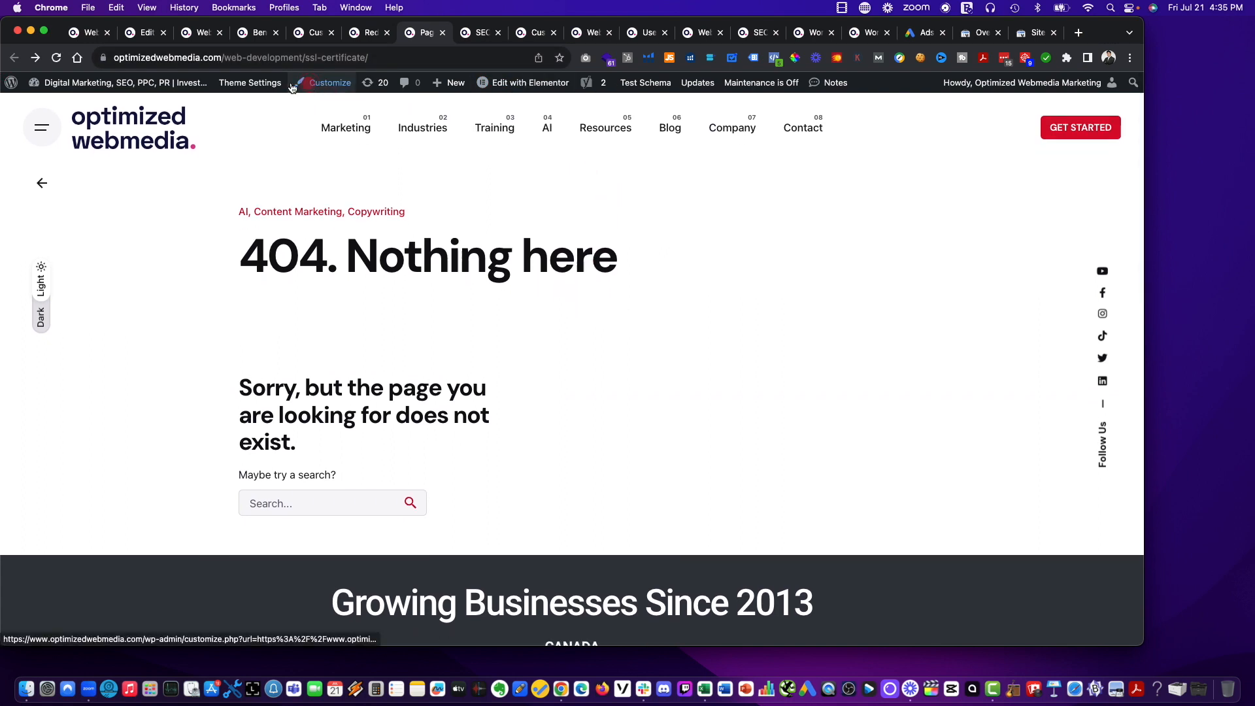
Load the SSL Certificate page at its new address, optimizedwebmedia.com/website-design/ssl-certificate/.
mouse_move(181, 87)
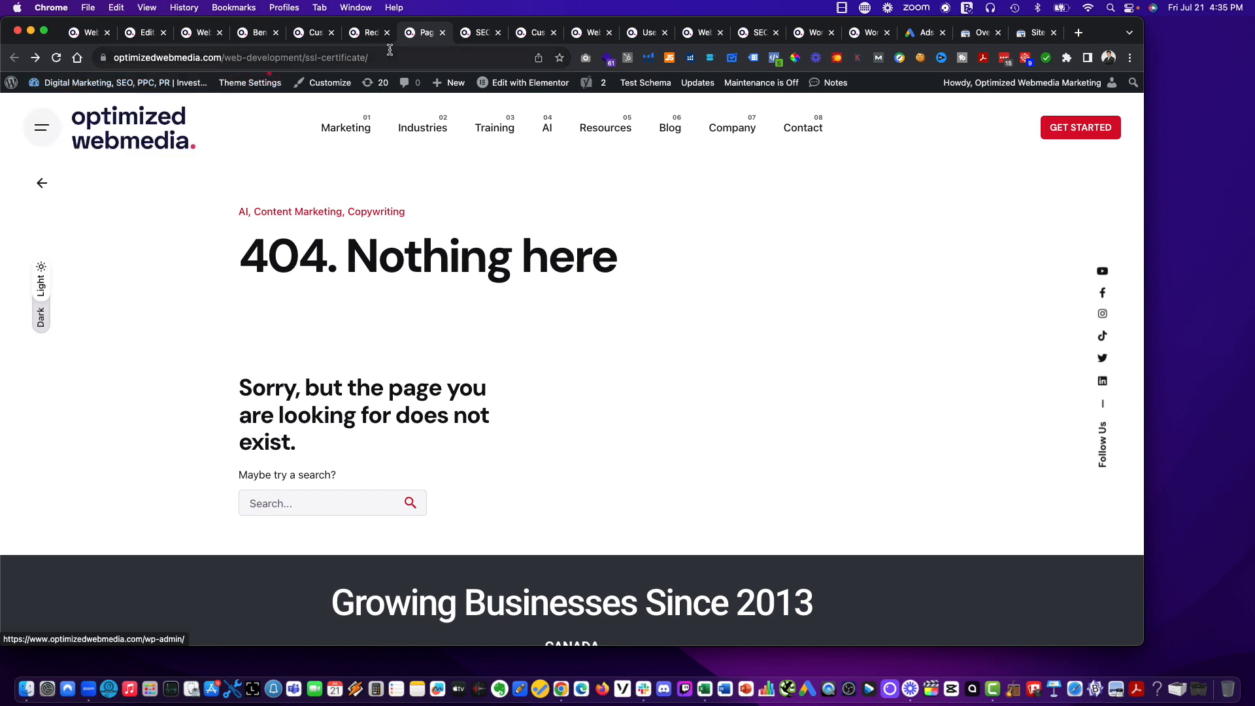
drag(303, 55, 250, 59)
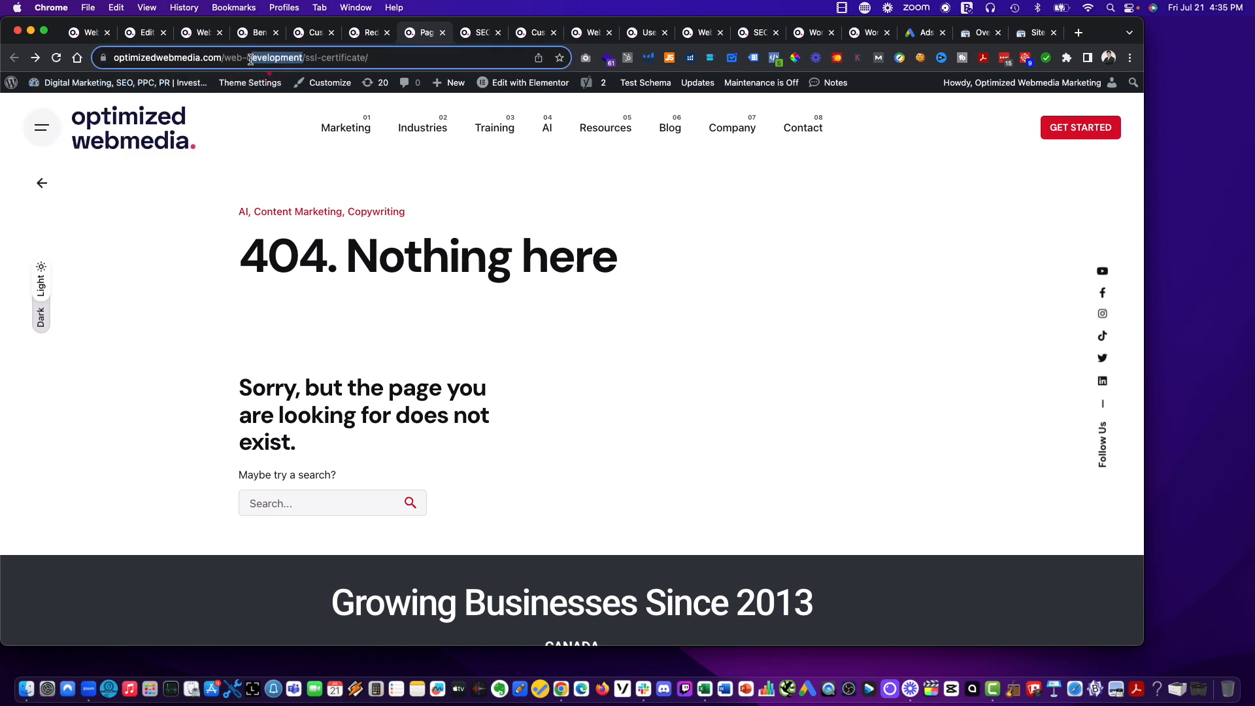
mouse_move(345, 123)
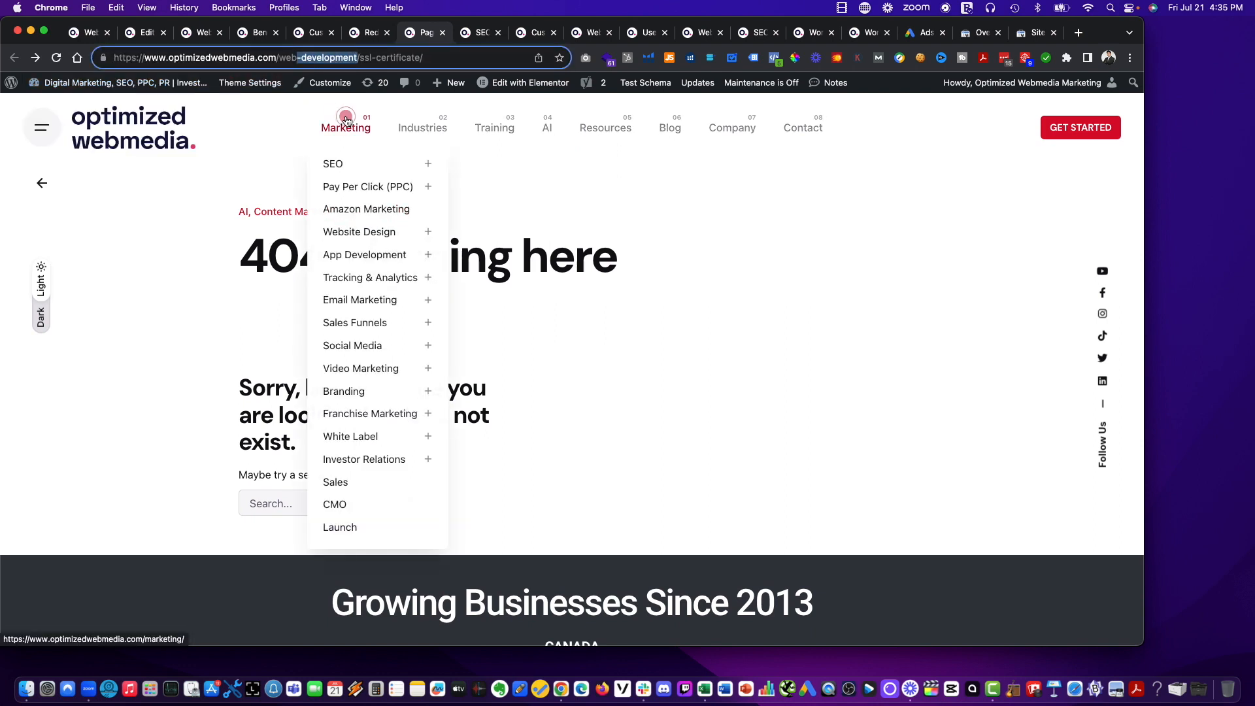
text(site-design)
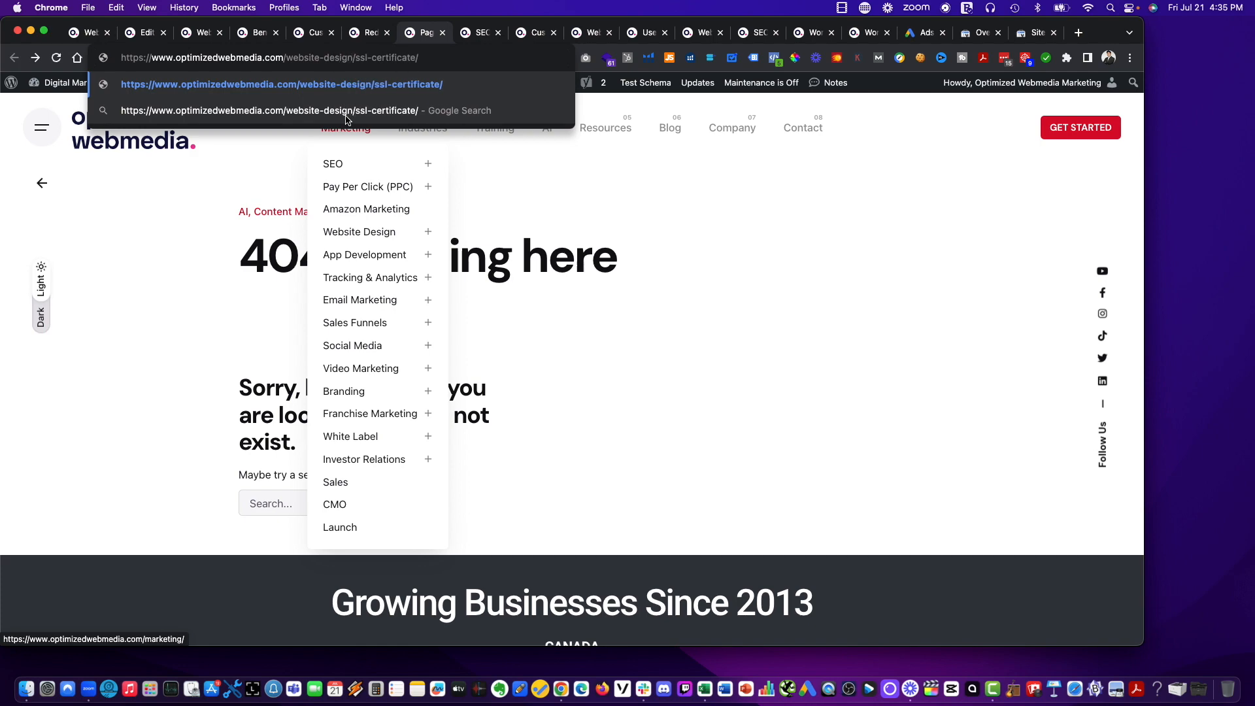
key(Return)
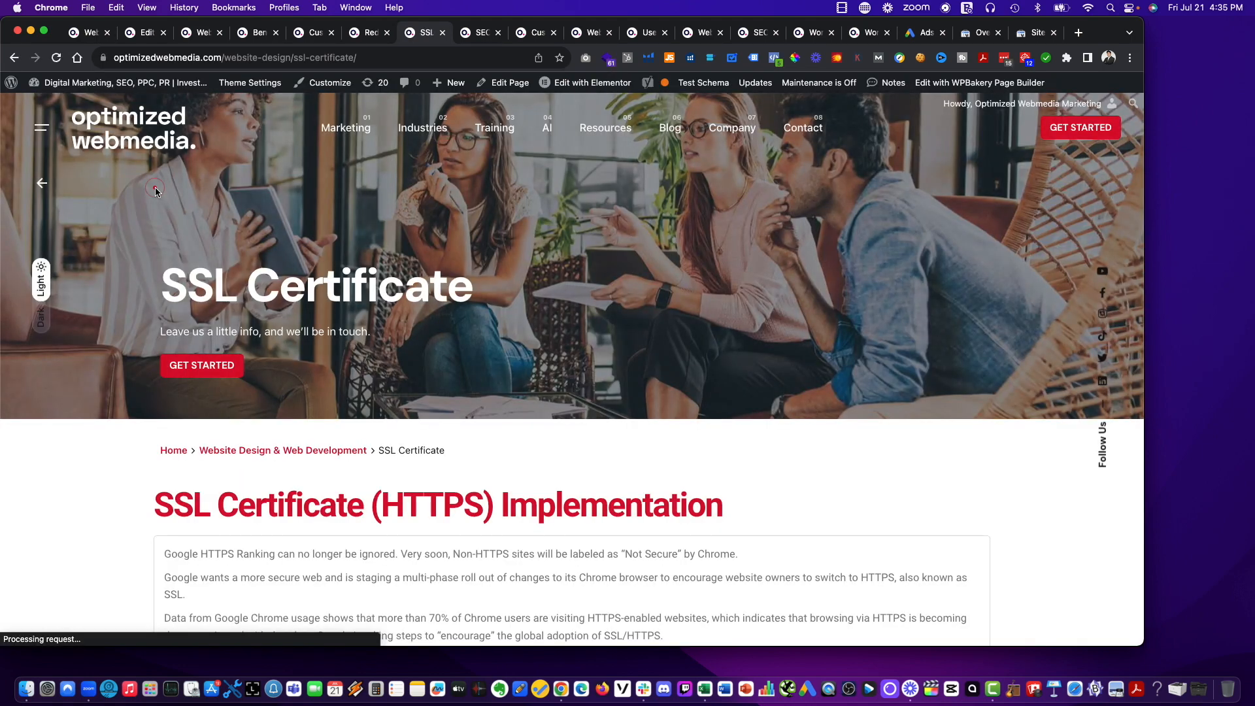
click(373, 54)
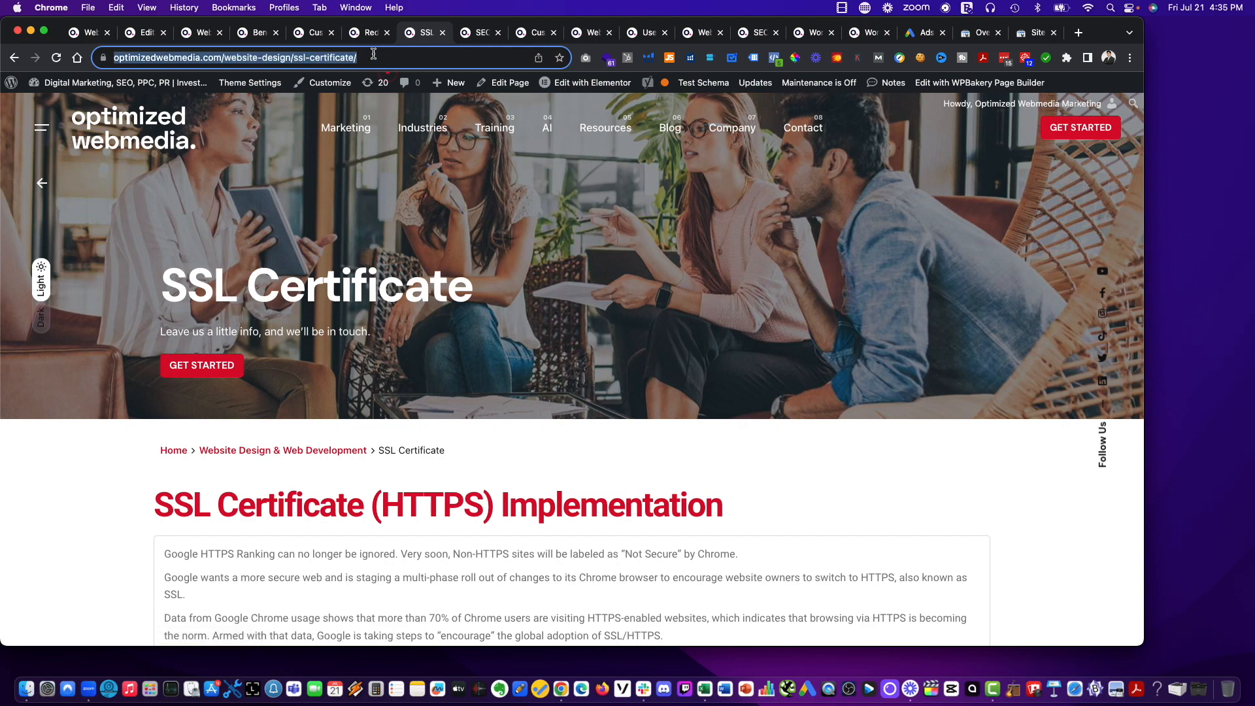
key(super+c)
click(367, 32)
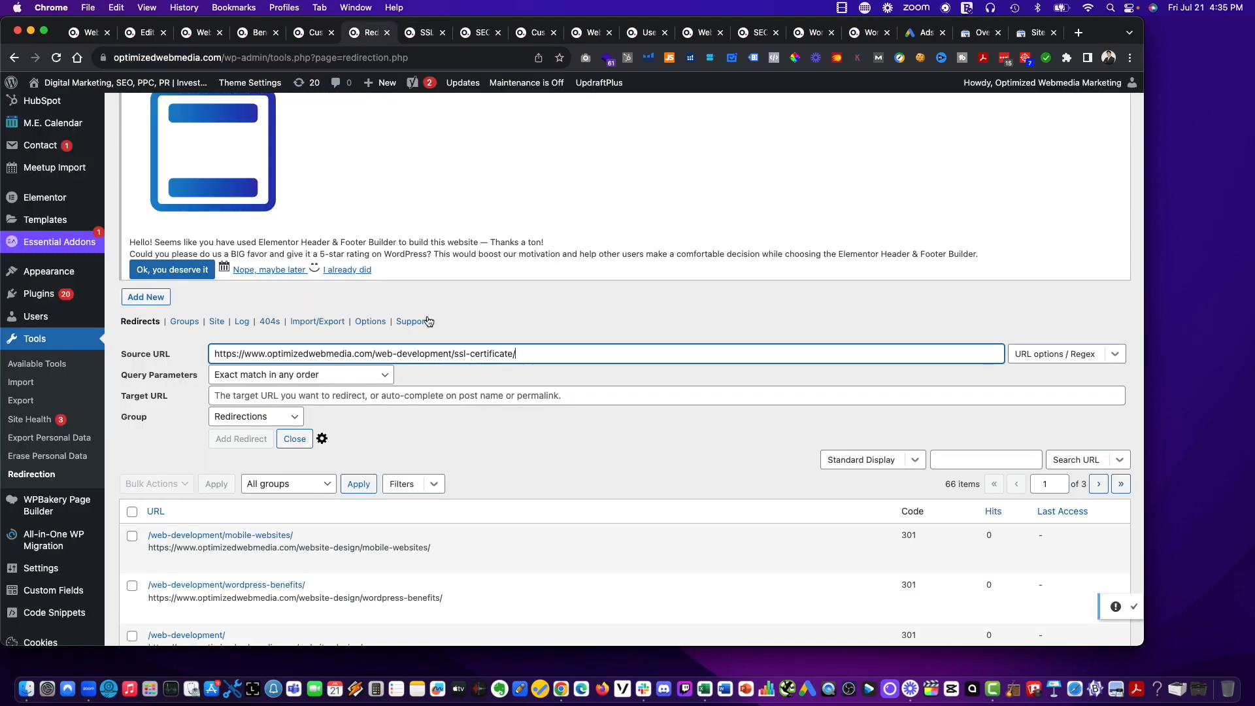
click(340, 399)
key(super+v)
Check the SSL Certificate link through the site's Marketing > Website Design > Website Process navigation.
click(422, 32)
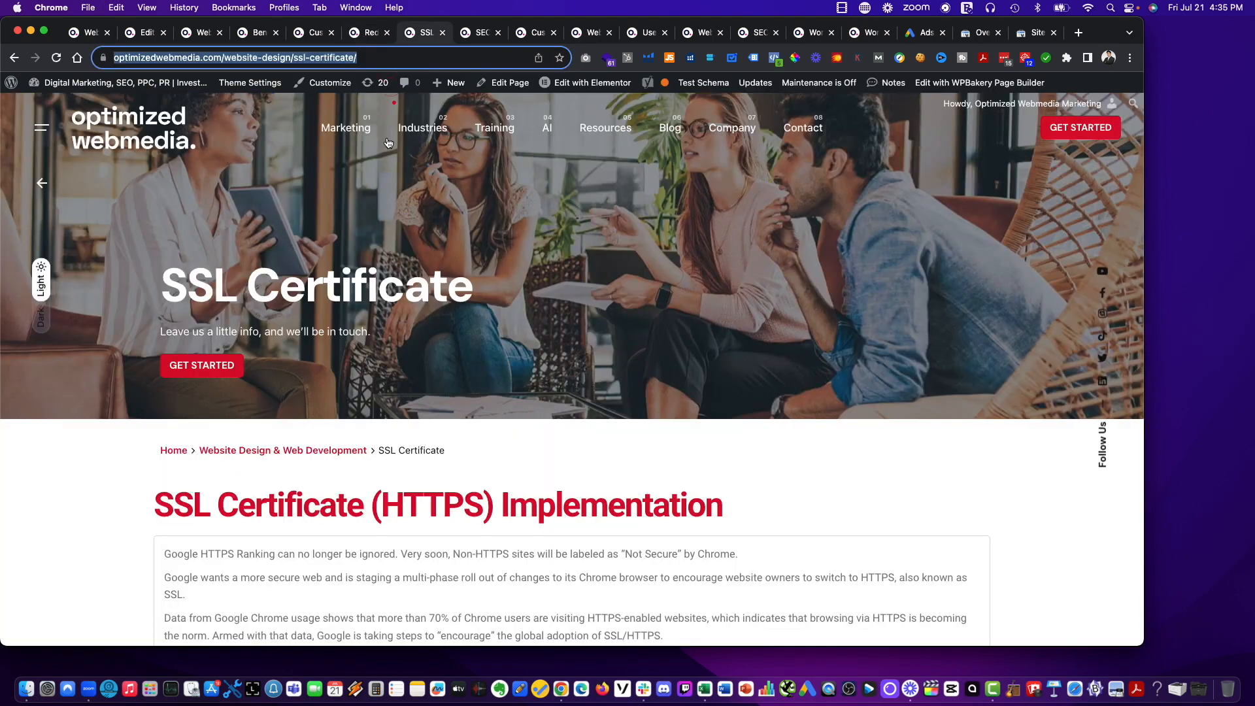
mouse_move(387, 143)
click(422, 233)
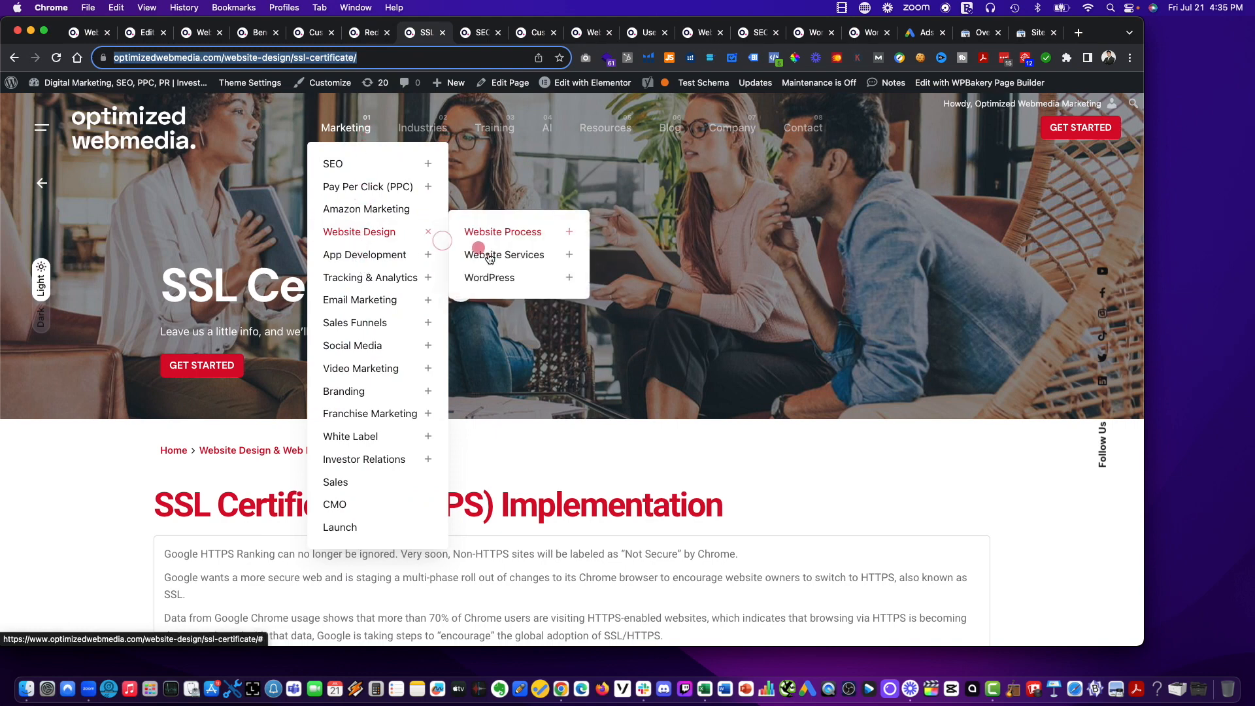
click(499, 233)
click(640, 298)
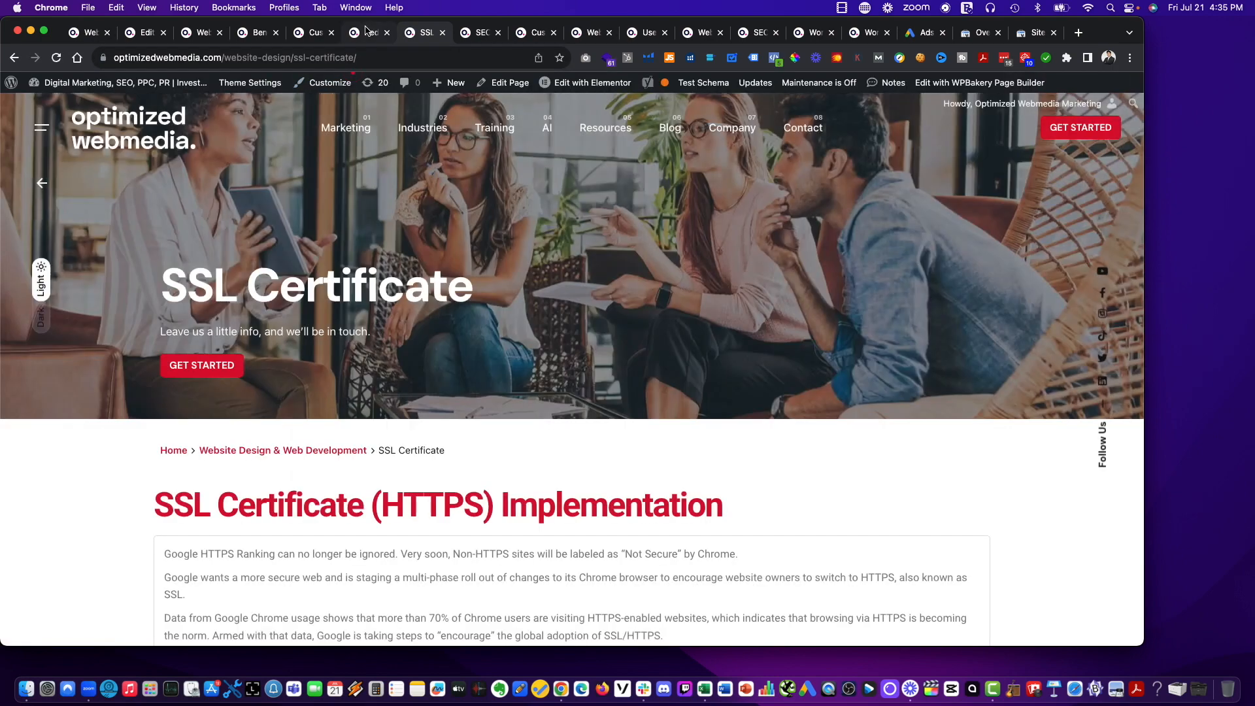
Add the SSL Certificate redirect and place the Redirection tab beside the Responsive Websites page.
click(366, 30)
click(263, 437)
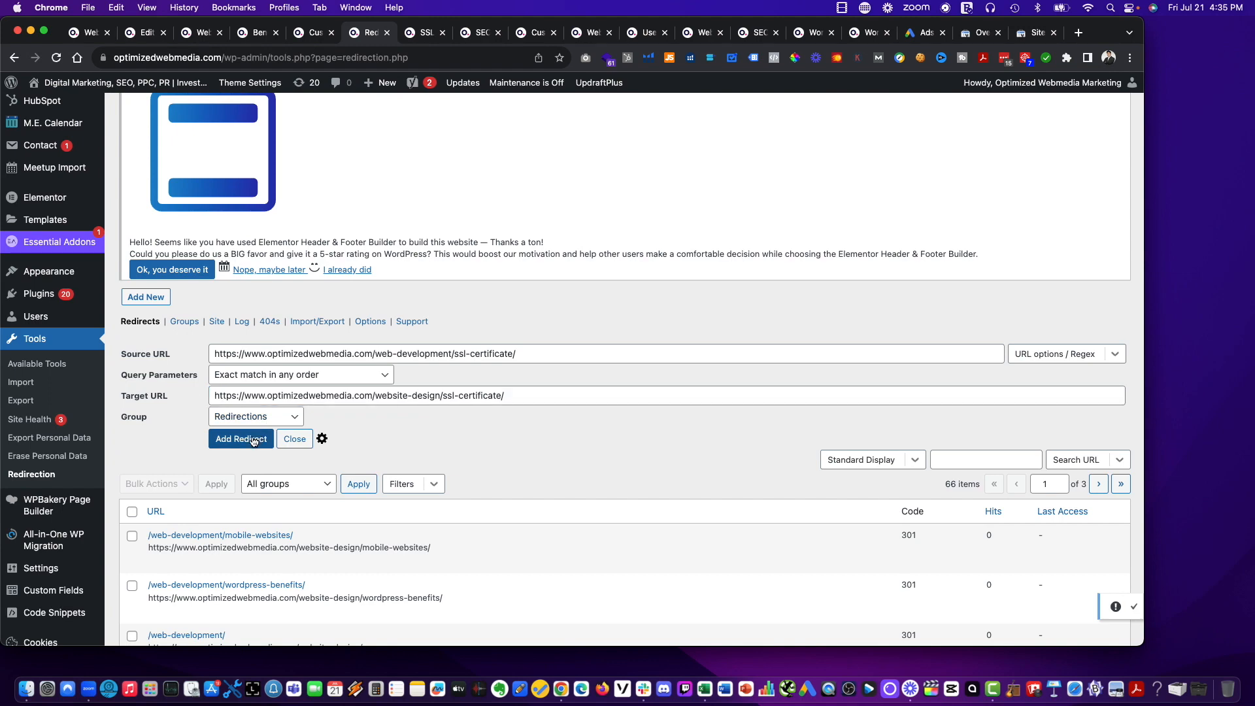
drag(368, 39, 426, 37)
click(460, 38)
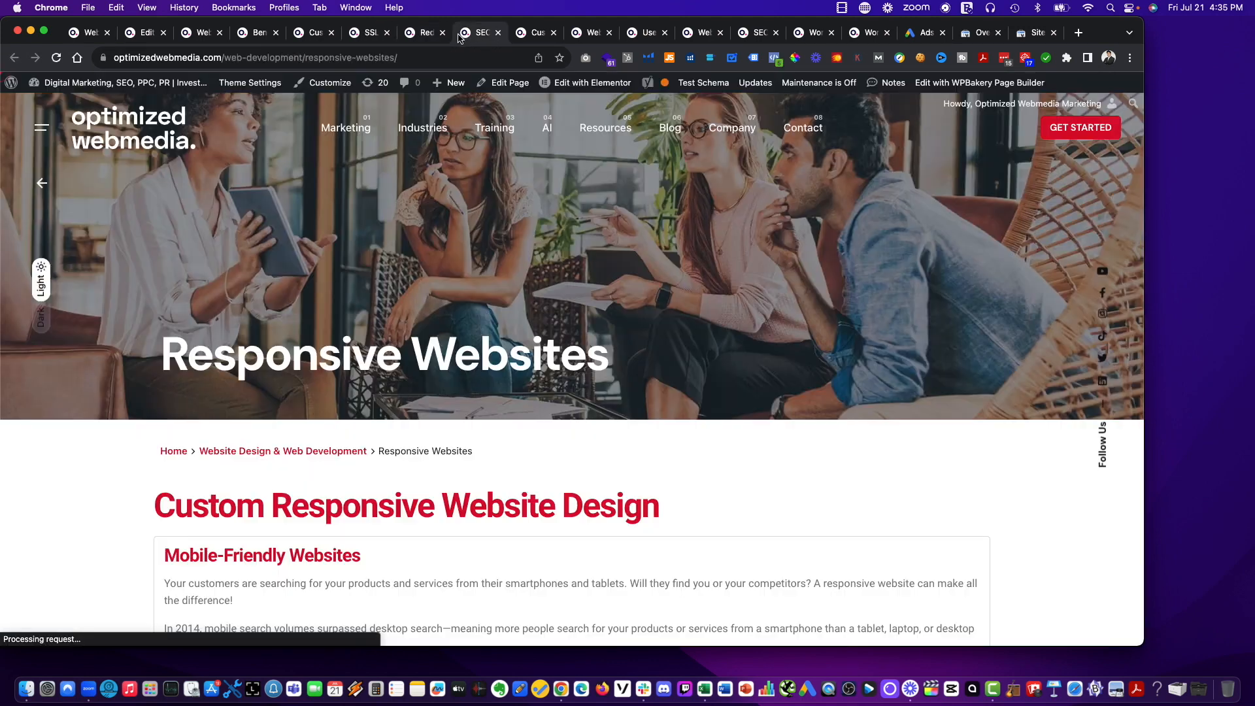
click(409, 58)
key(super+c)
click(425, 32)
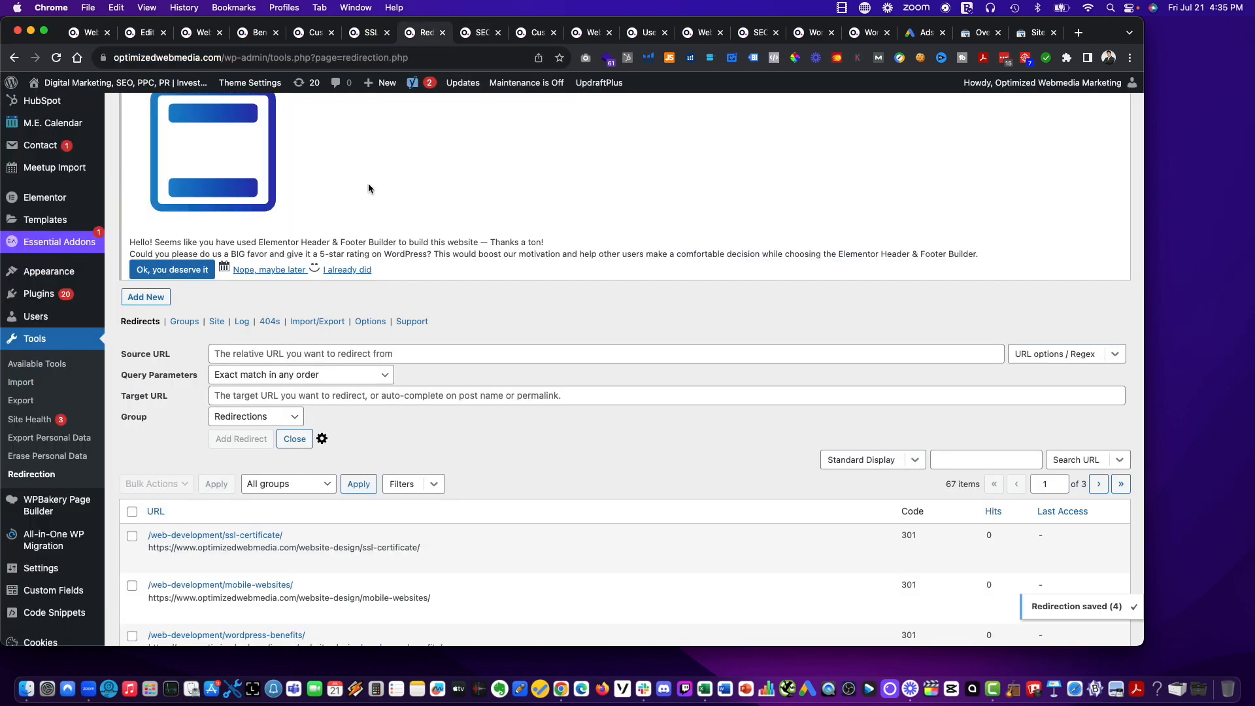
click(338, 359)
key(super+v)
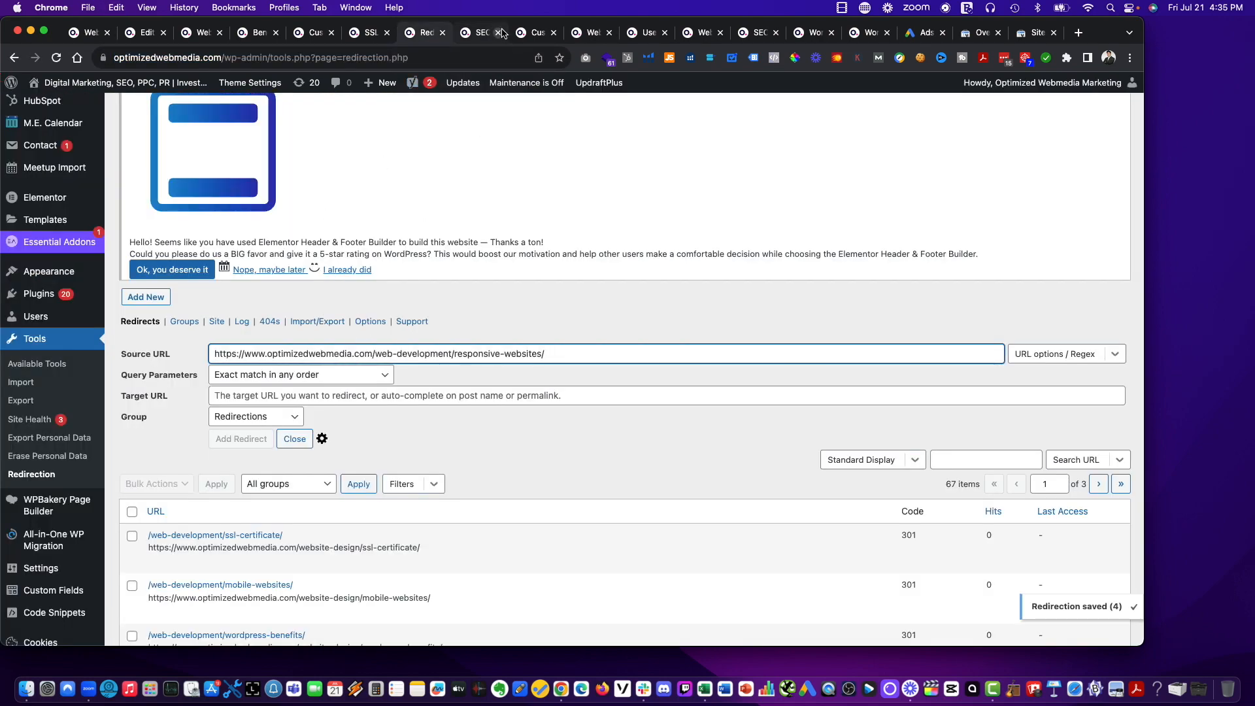
Open Responsive Websites from the old page through the site's Marketing > Web Design > Website Services navigation.
click(463, 34)
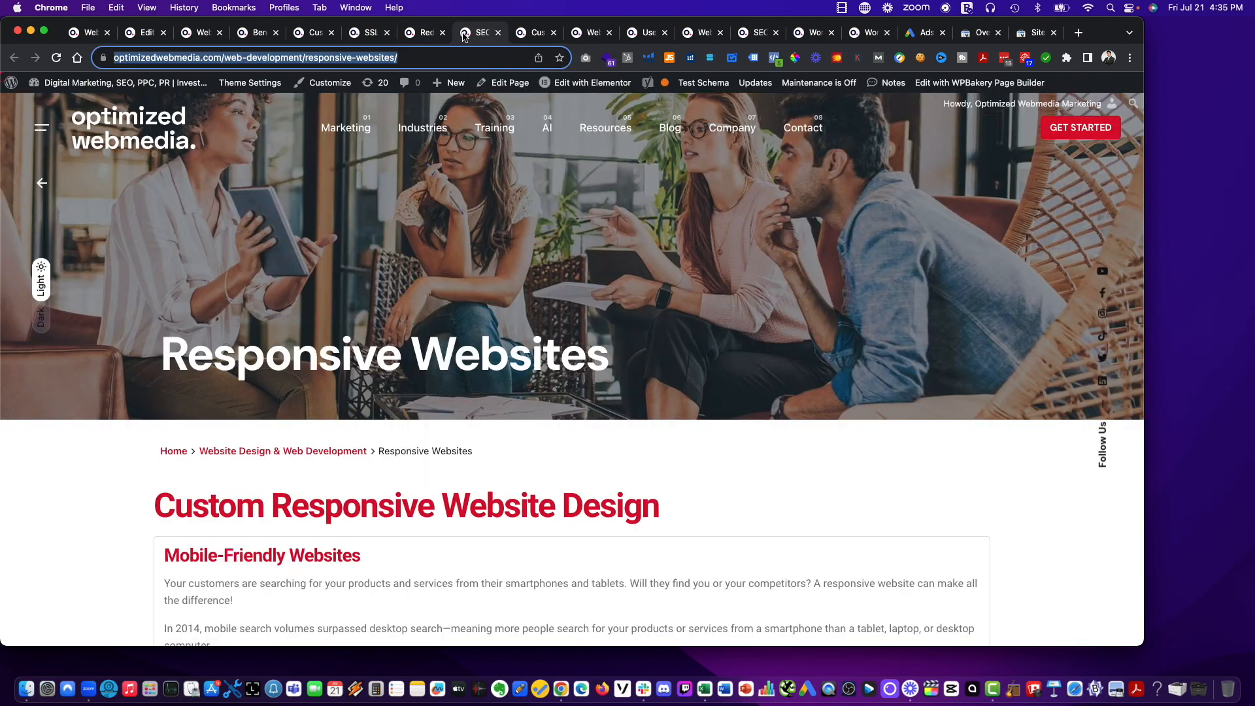
click(302, 58)
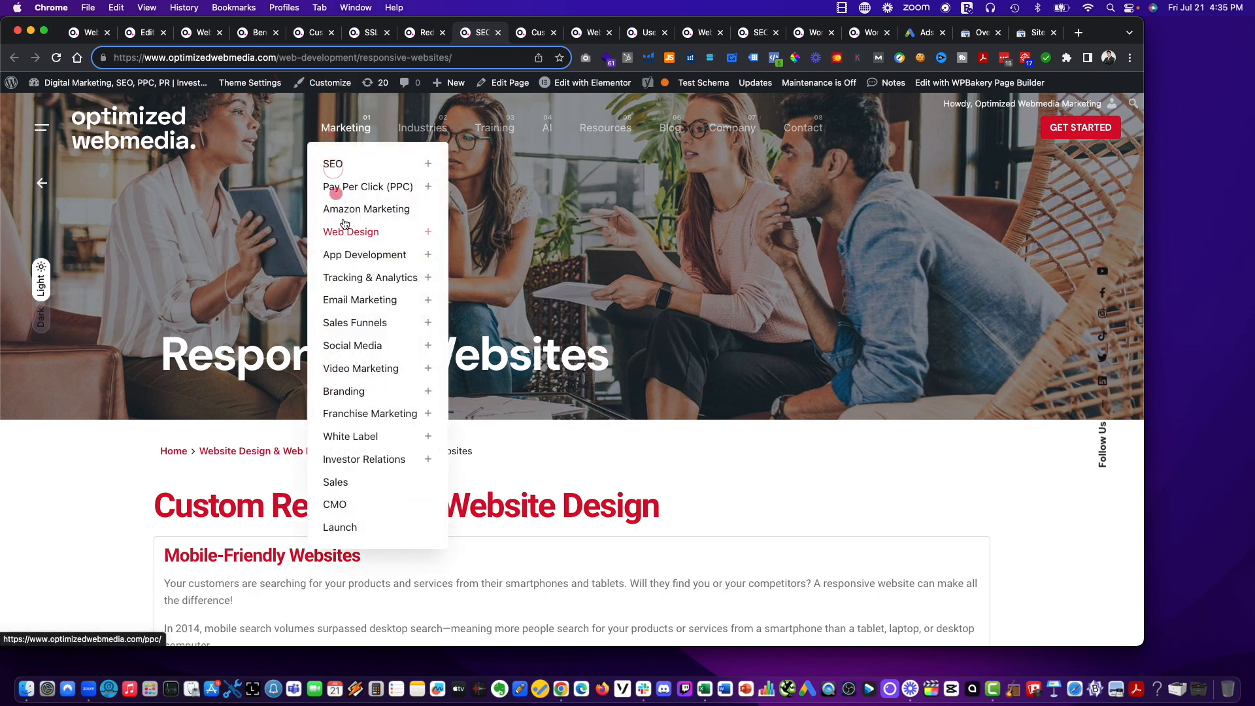
mouse_move(346, 232)
mouse_move(498, 240)
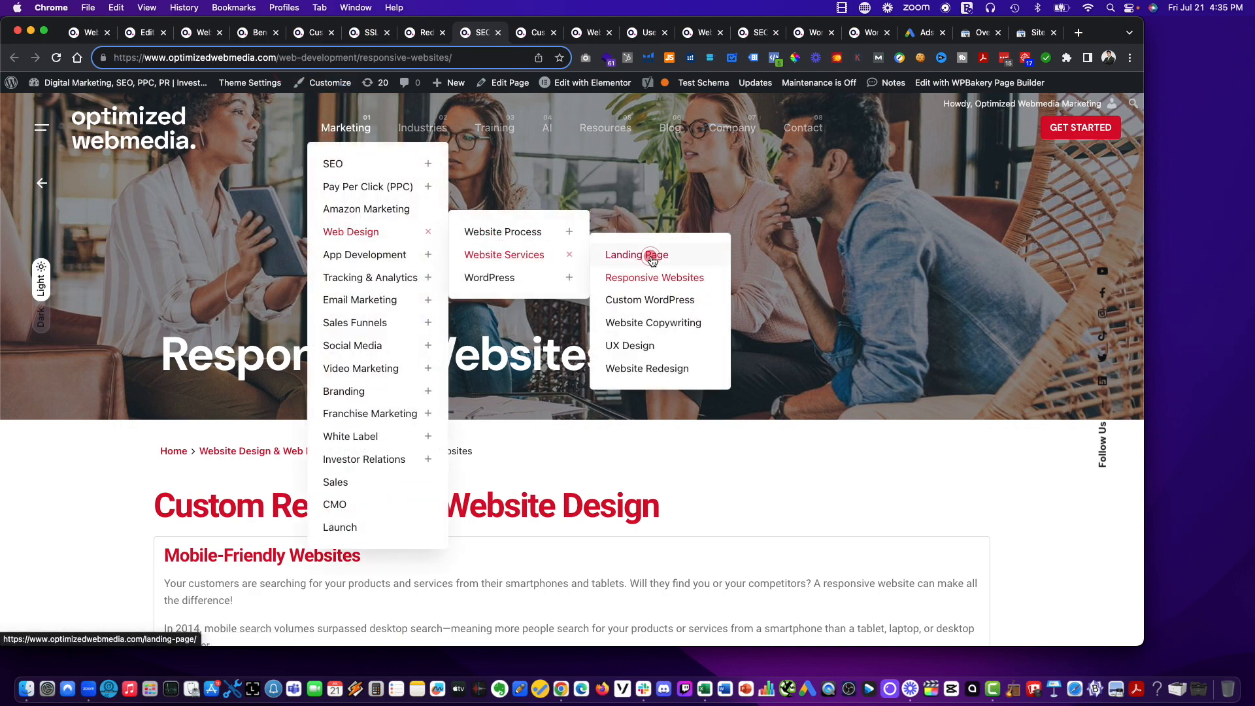
click(654, 280)
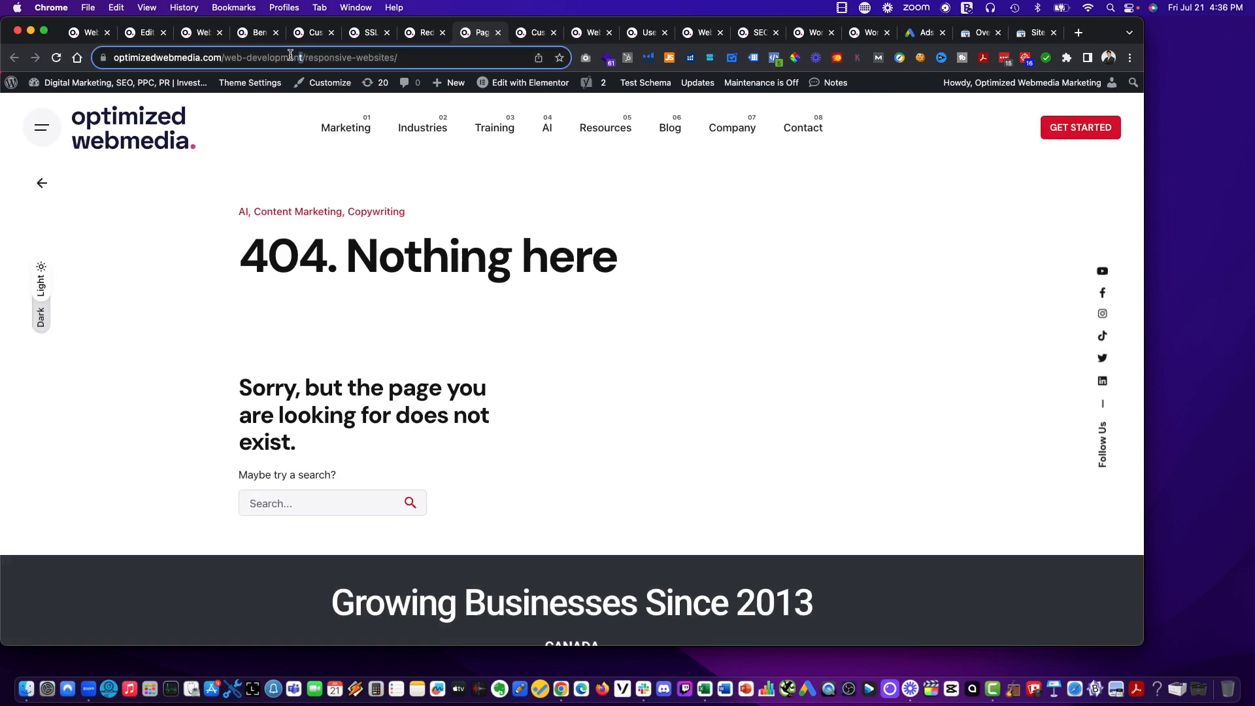
Load the Responsive Websites page at its new address, optimizedwebmedia.com/website-design/responsive-websites/.
drag(291, 55, 226, 57)
text(webmedia.com/we)
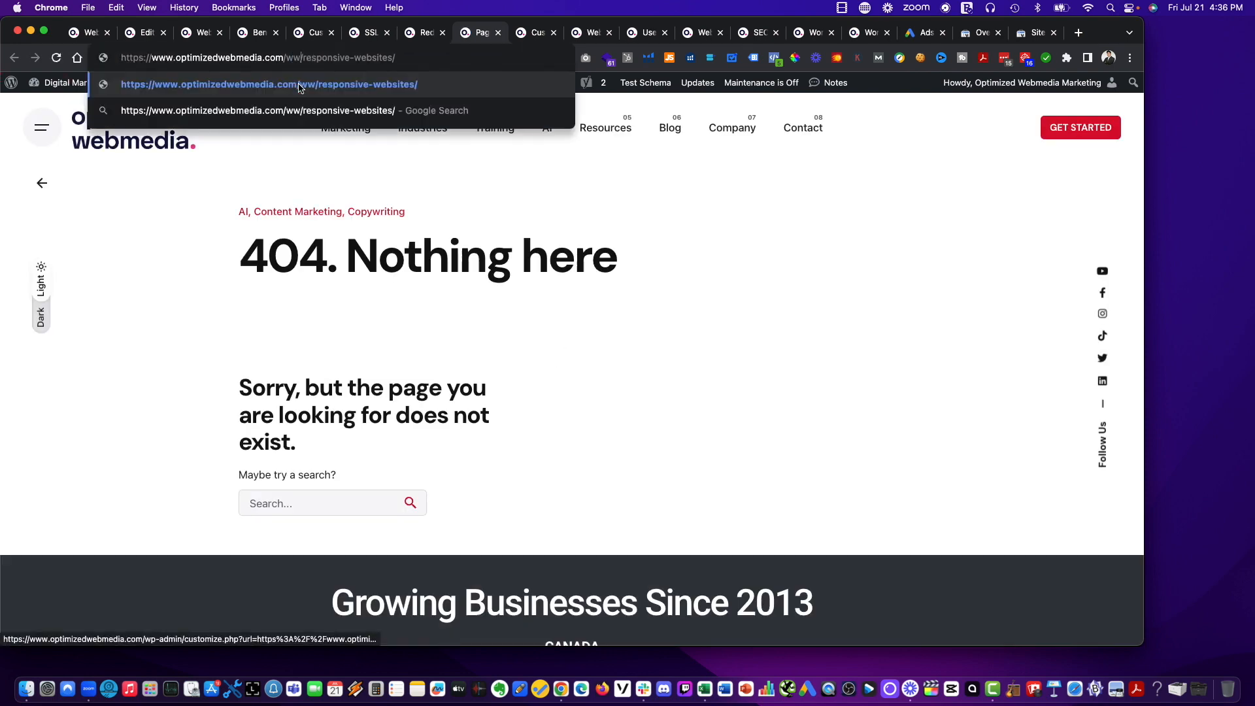
text(bsite-d)
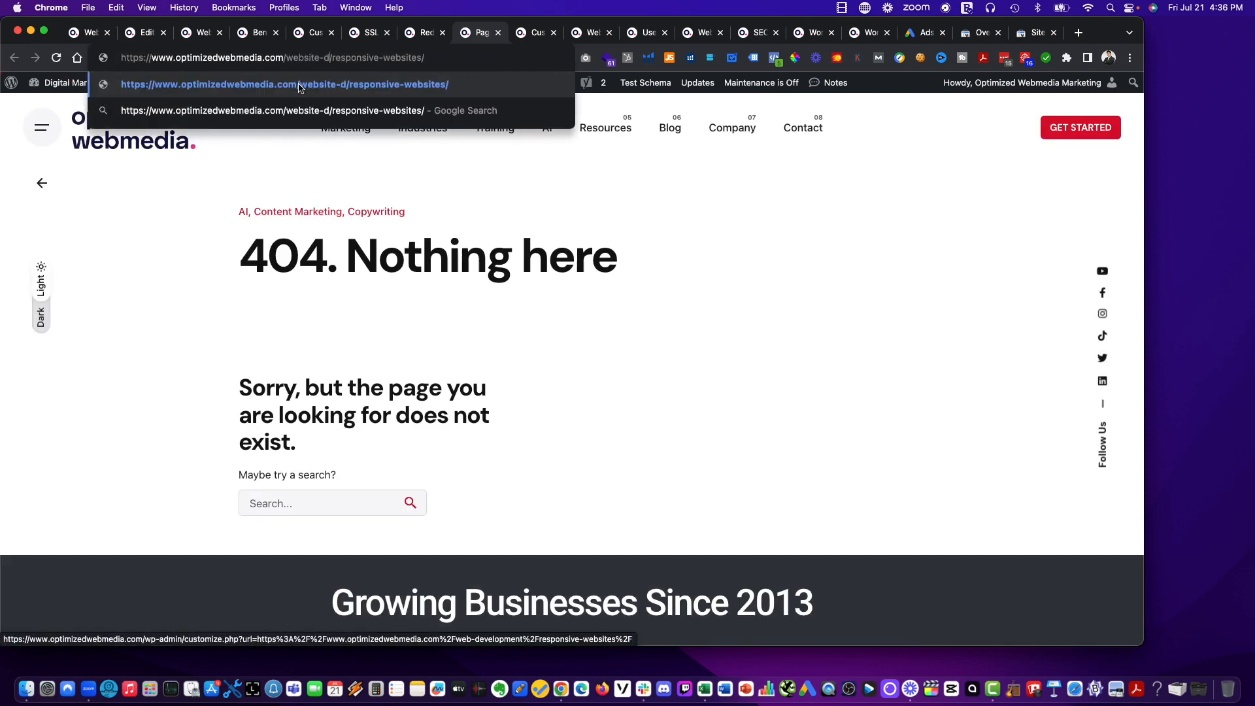
text(esign)
key(Return)
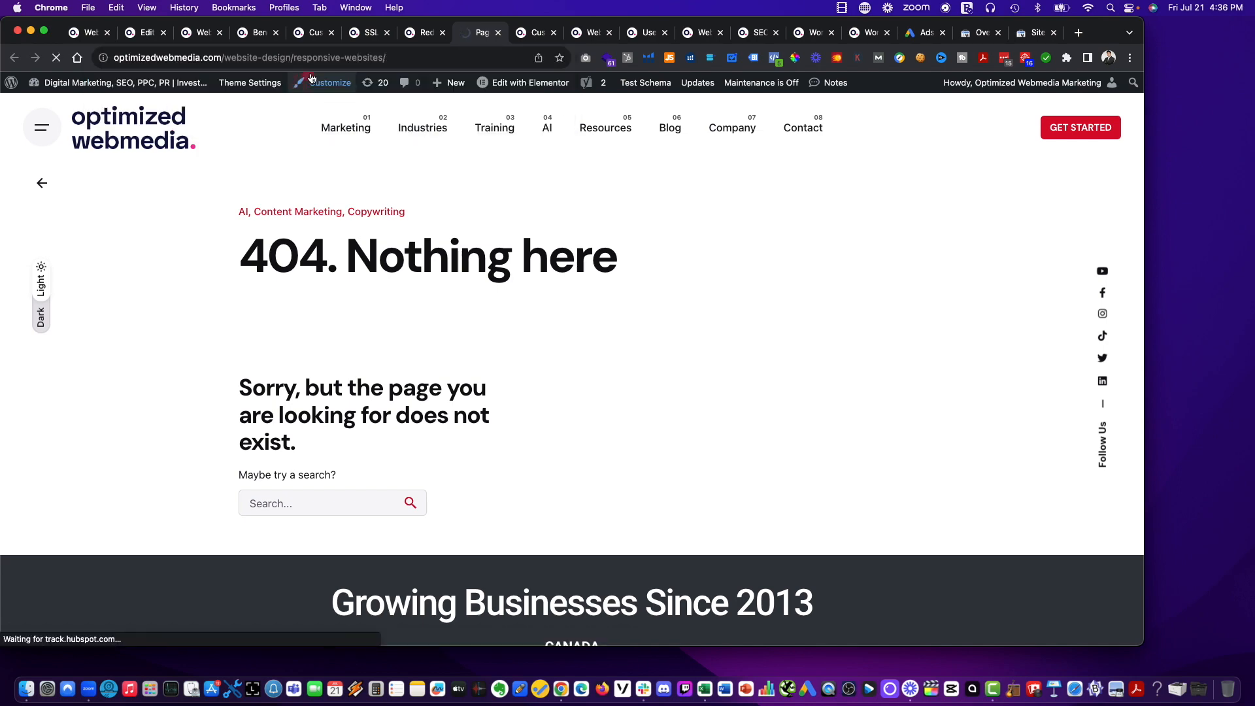
click(315, 63)
key(super+c)
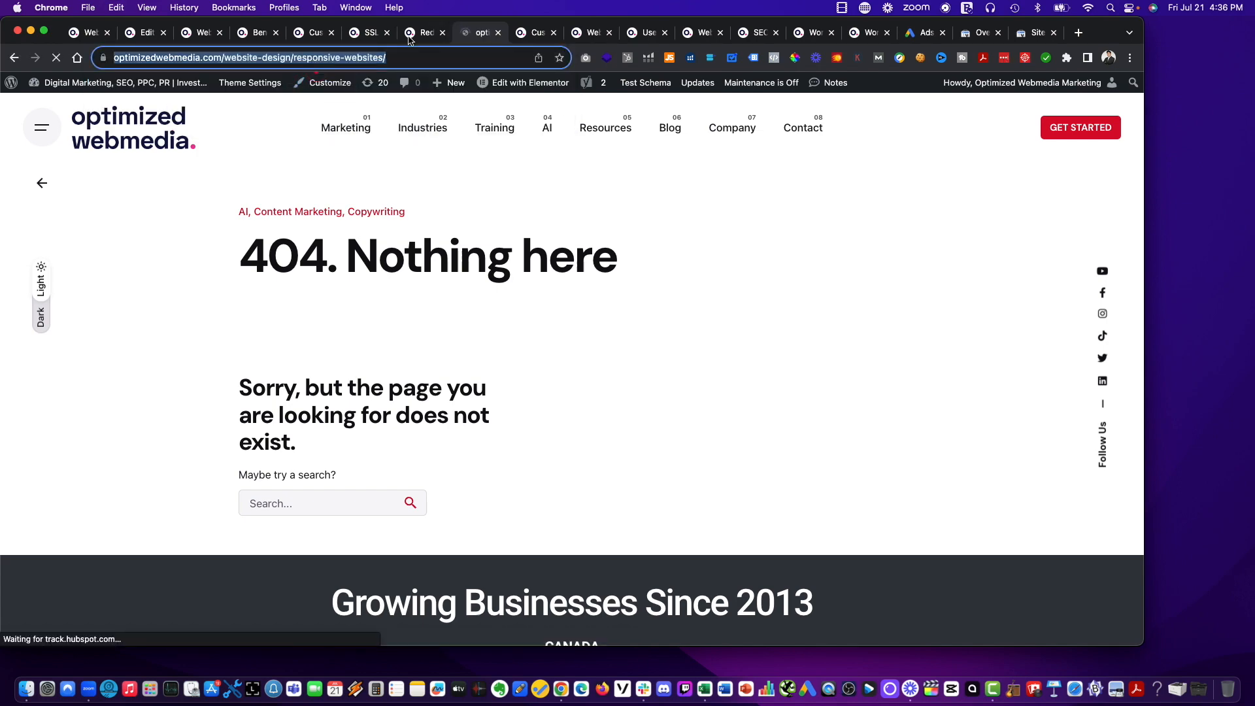
click(421, 33)
click(295, 396)
key(super+v)
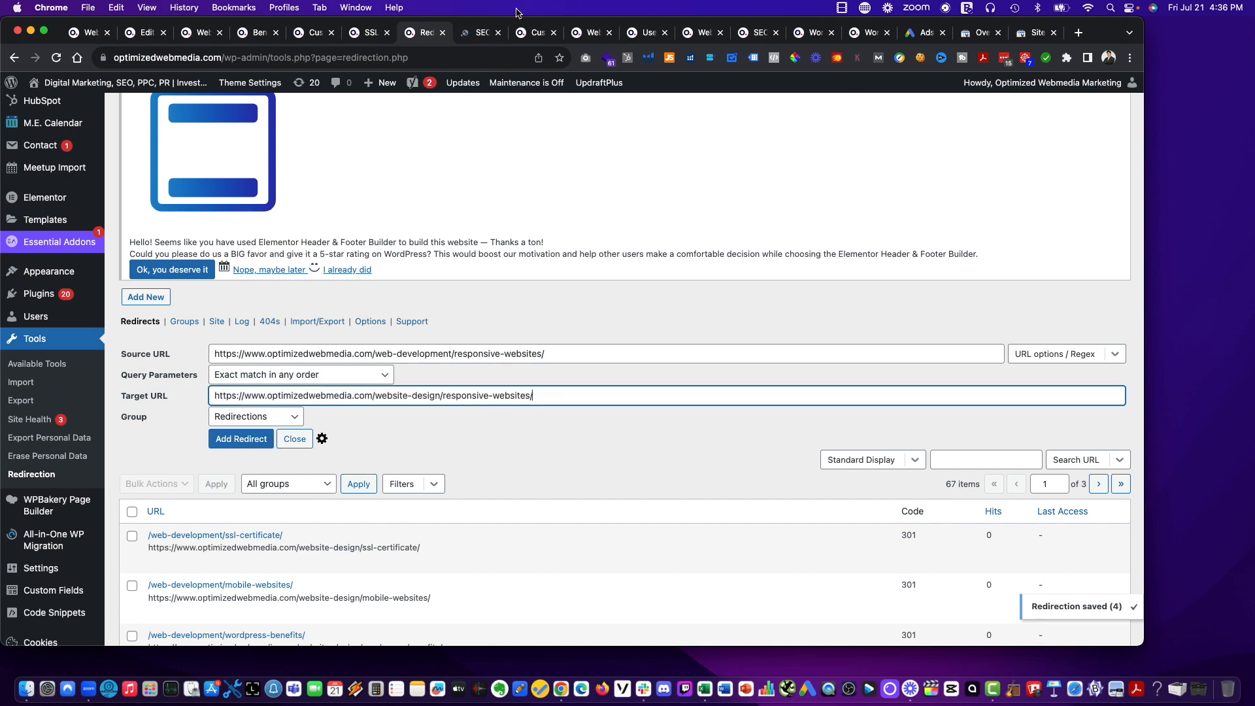
Check the Responsive Websites link through the site's Marketing > Website Design > Website Services navigation.
click(470, 32)
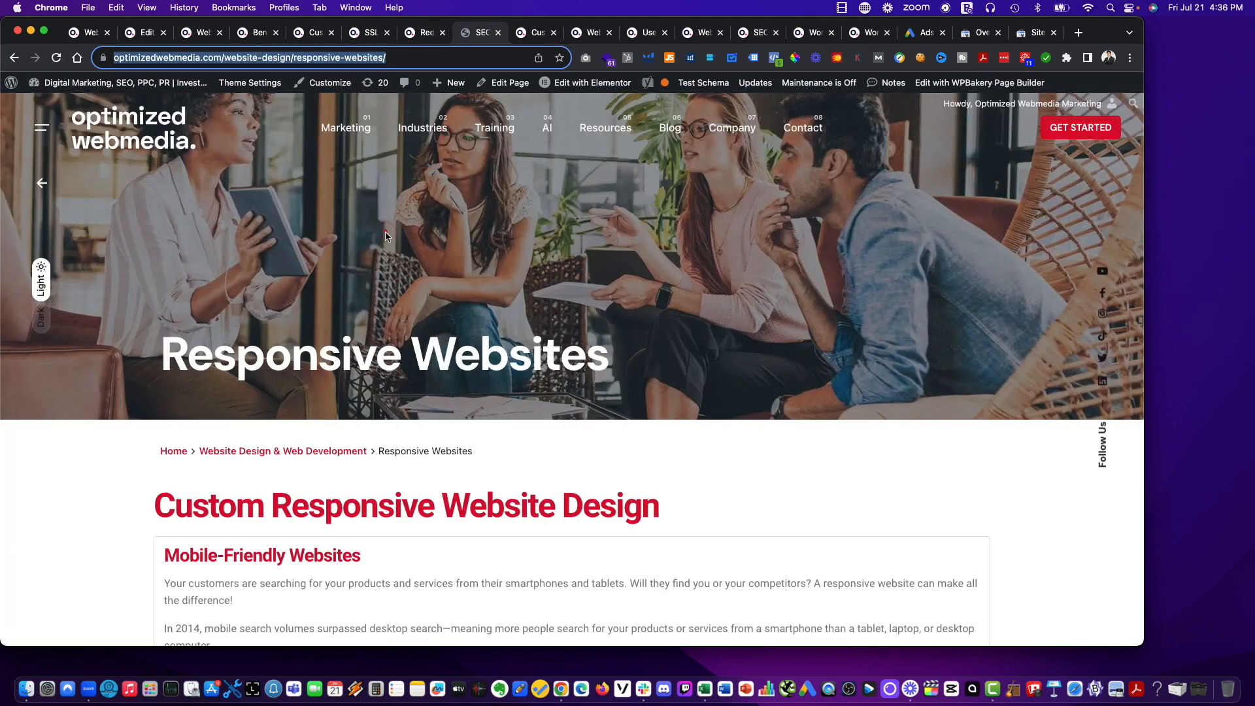
mouse_move(351, 127)
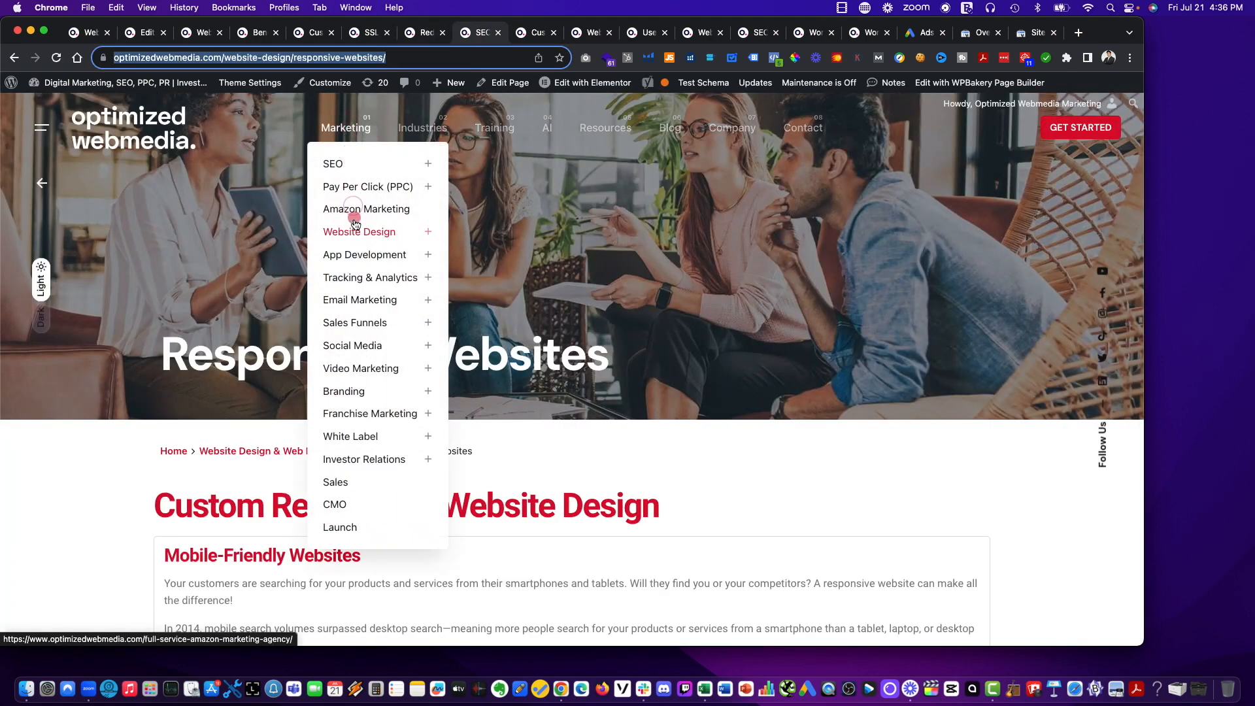
mouse_move(378, 232)
click(486, 252)
click(633, 276)
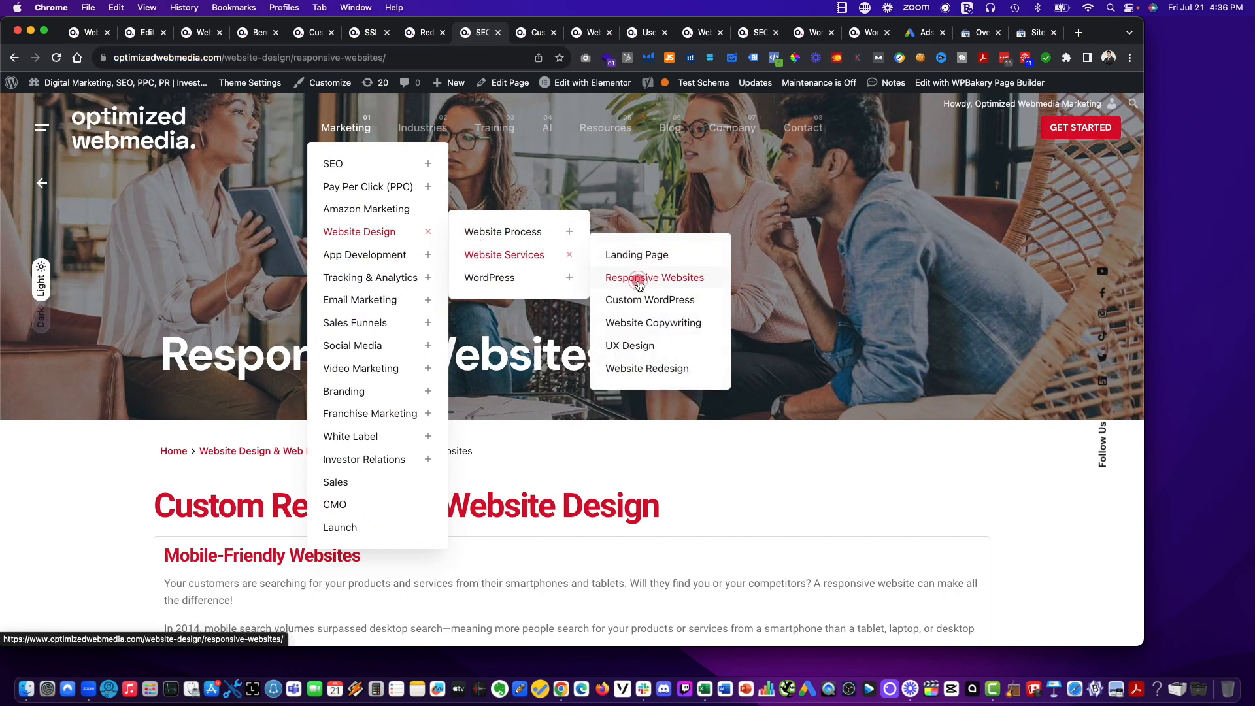
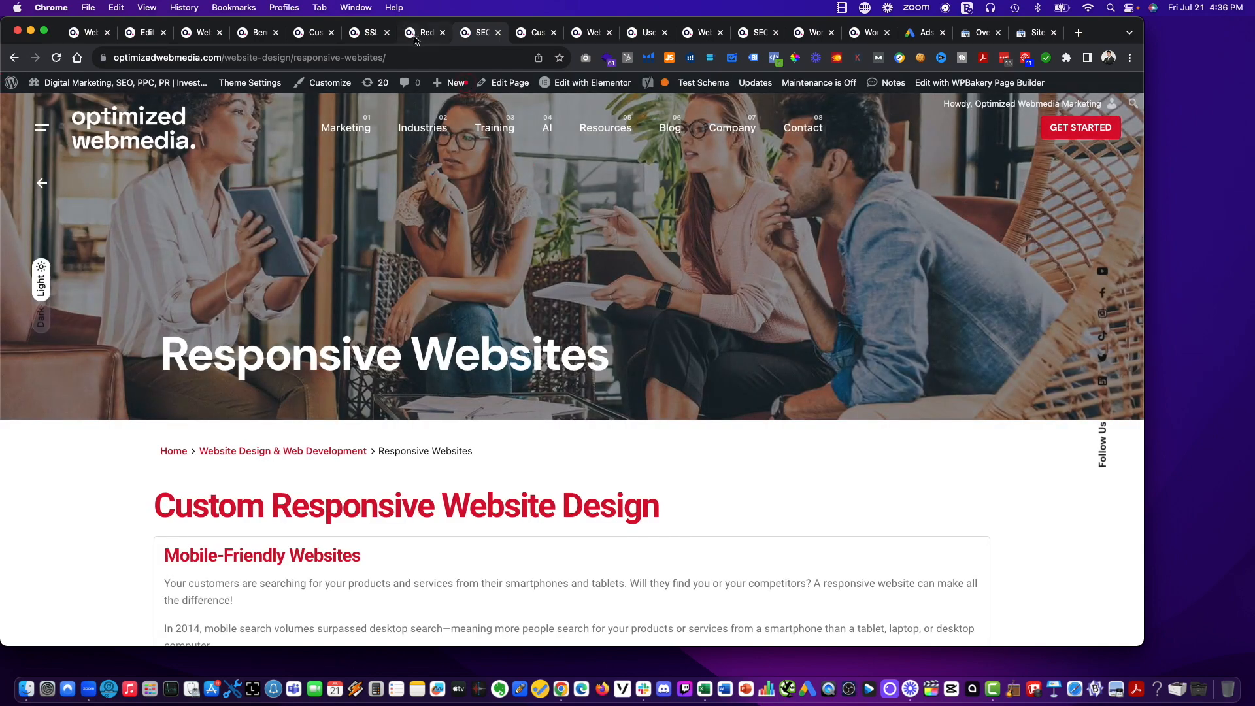
Add the filled-in redirect for the Responsive Websites page's old address.
click(419, 32)
click(247, 437)
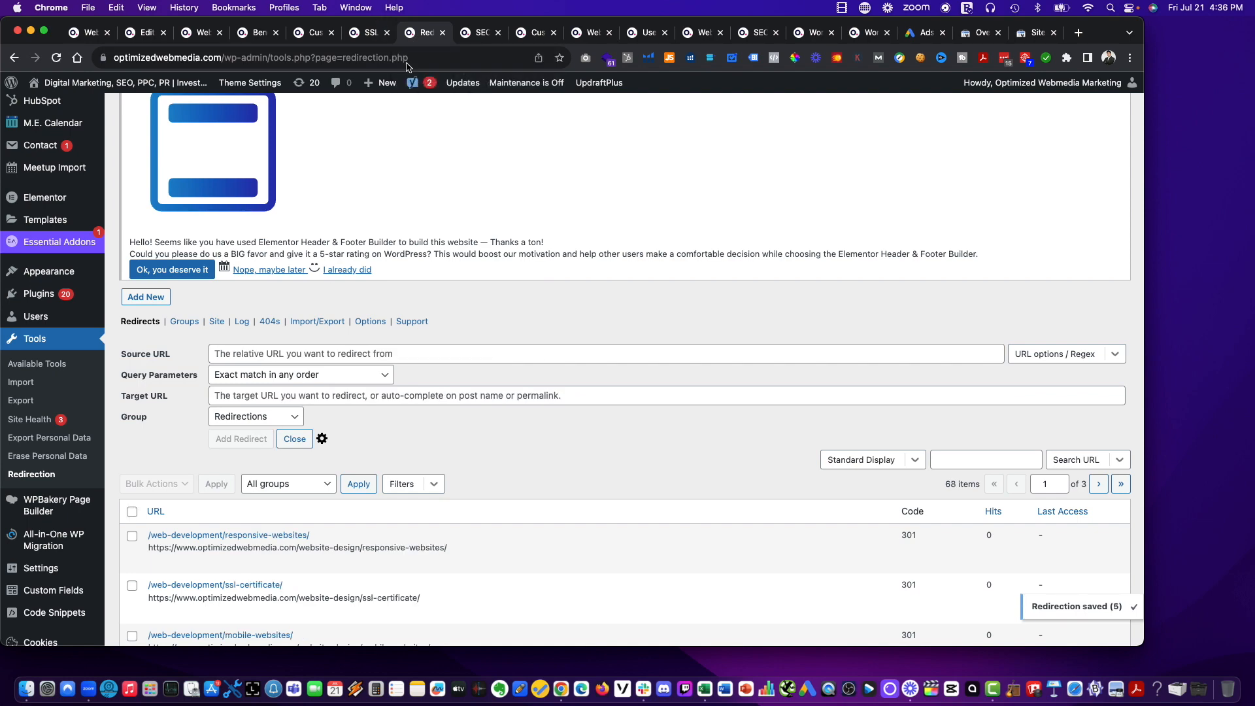
drag(412, 34, 470, 34)
click(536, 34)
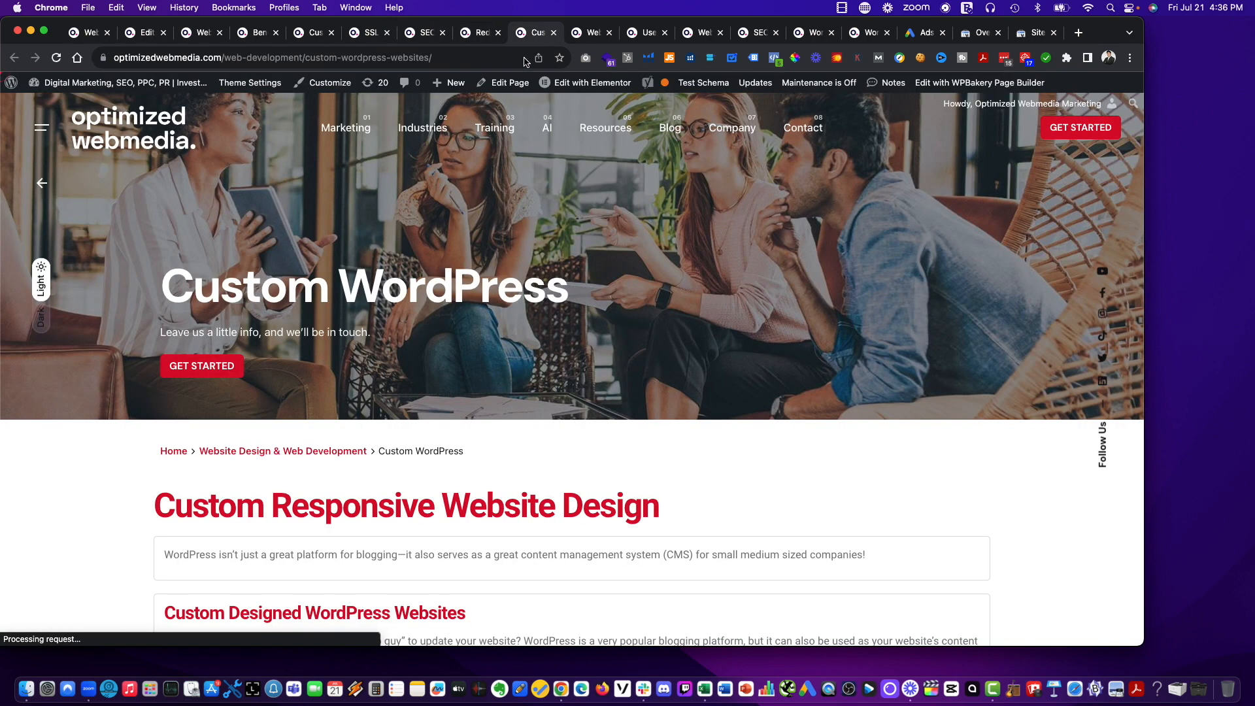
click(306, 57)
key(super+c)
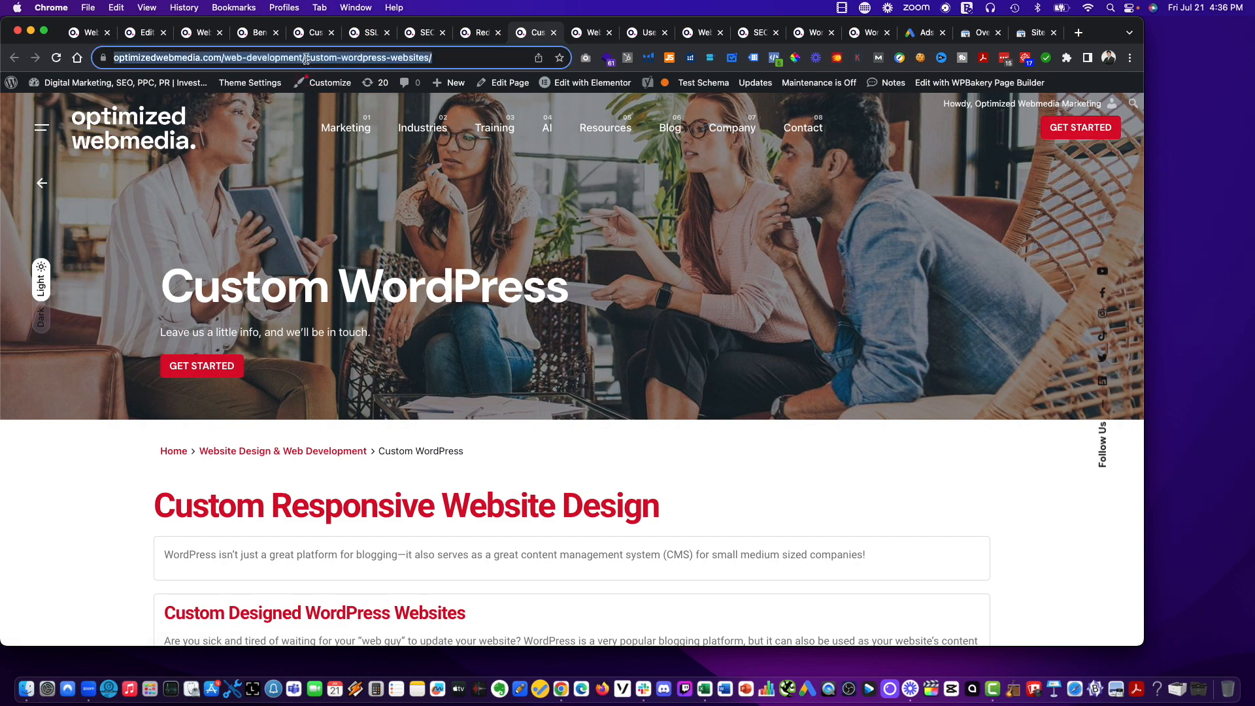
click(465, 38)
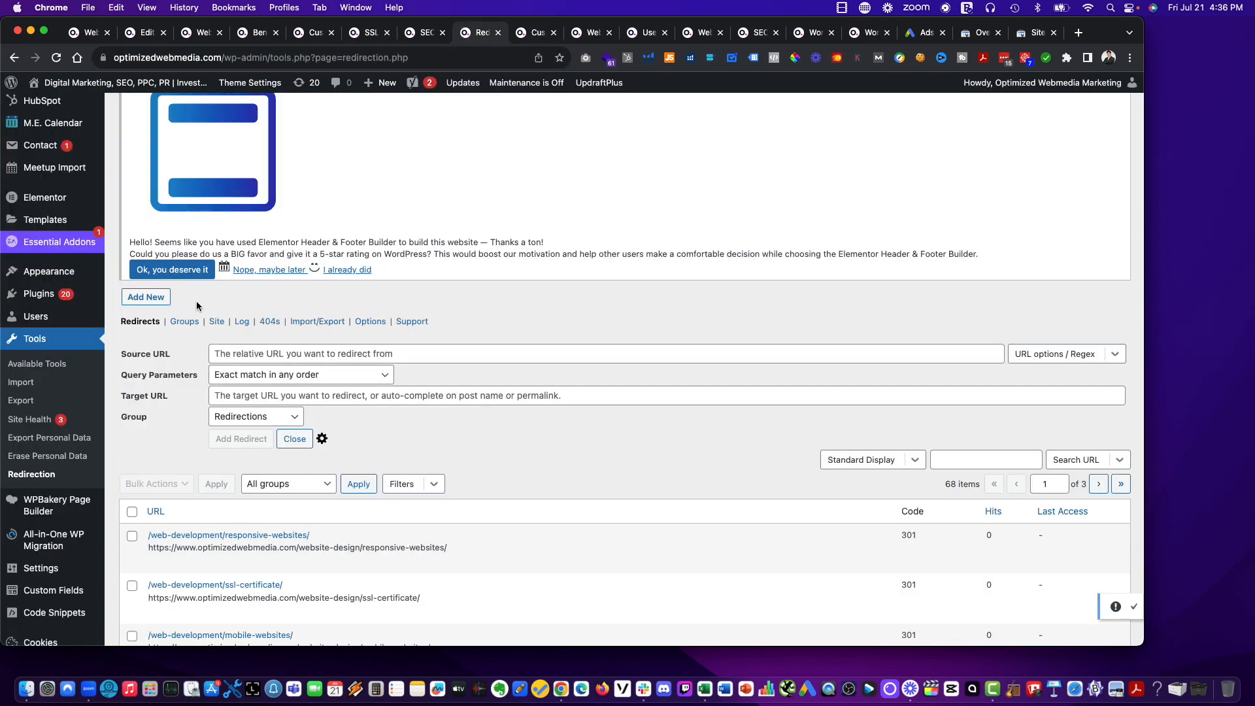
click(256, 354)
key(super+v)
click(255, 395)
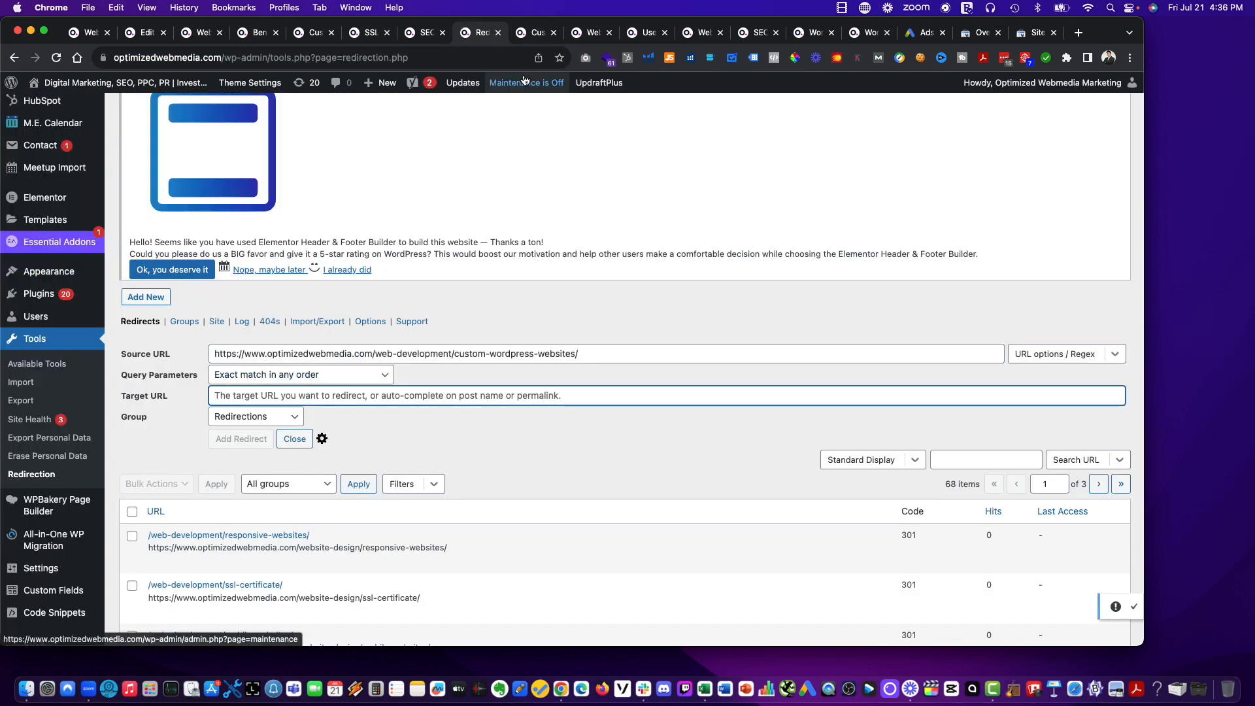
Load the Custom WordPress page at its new address, optimizedwebmedia.com/website-design/custom-wordpress-websites/.
click(527, 37)
click(304, 58)
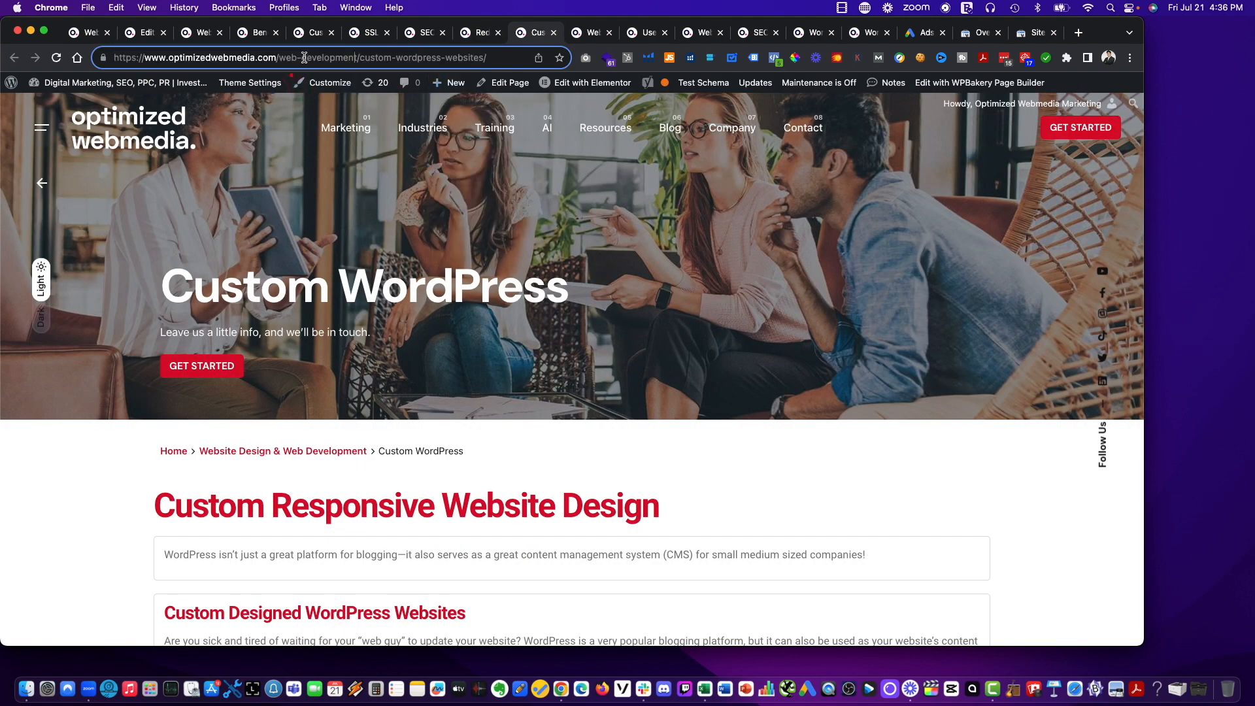
drag(357, 57, 300, 57)
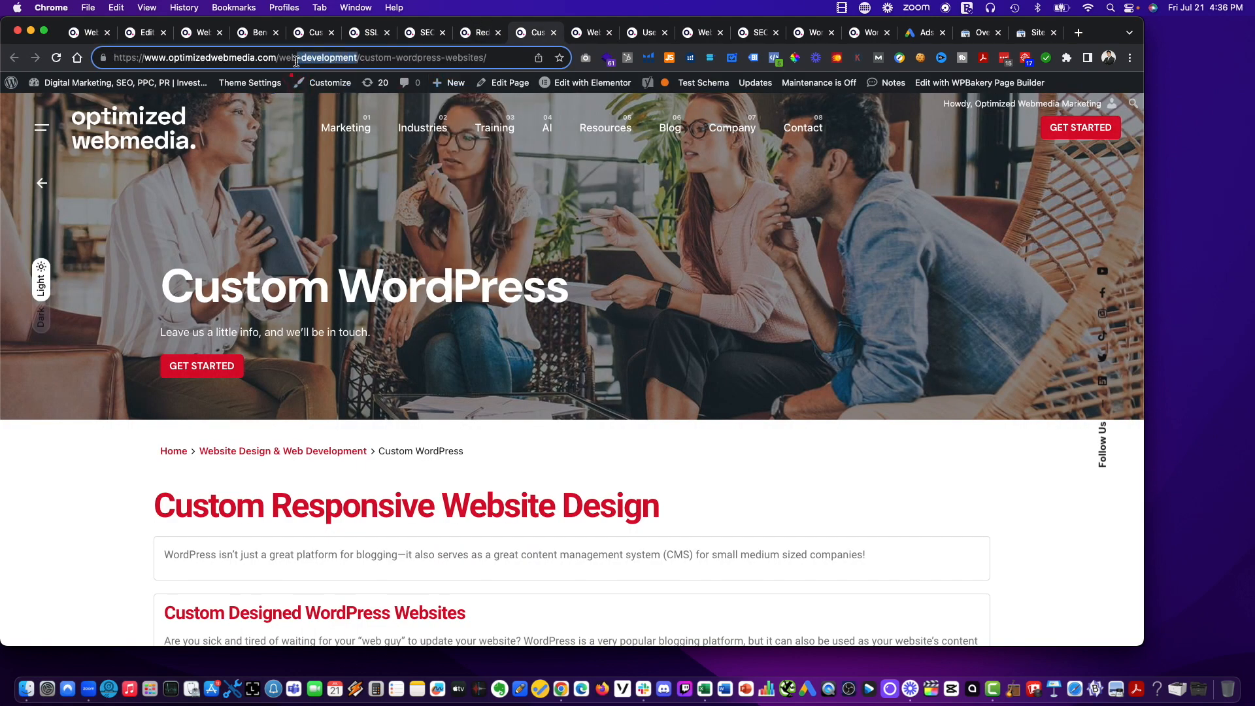
text(site)
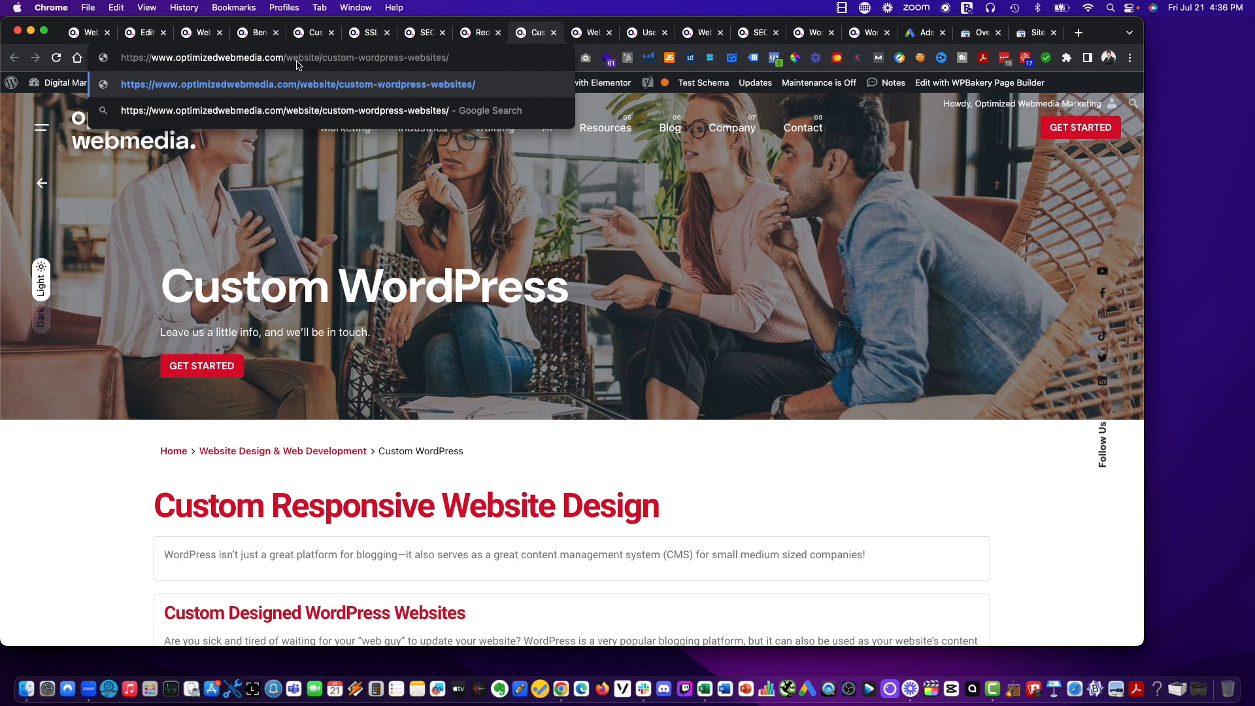
text(-de)
text(sign)
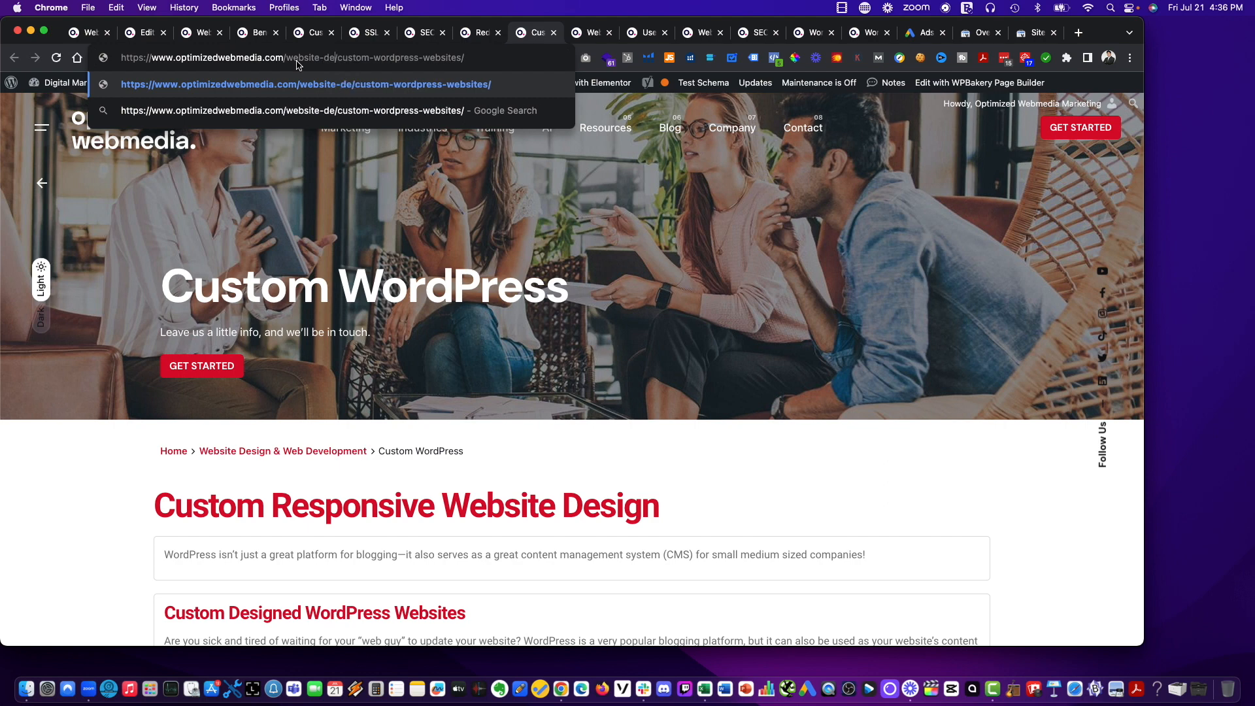
key(super+a)
key(super+c)
key(Return)
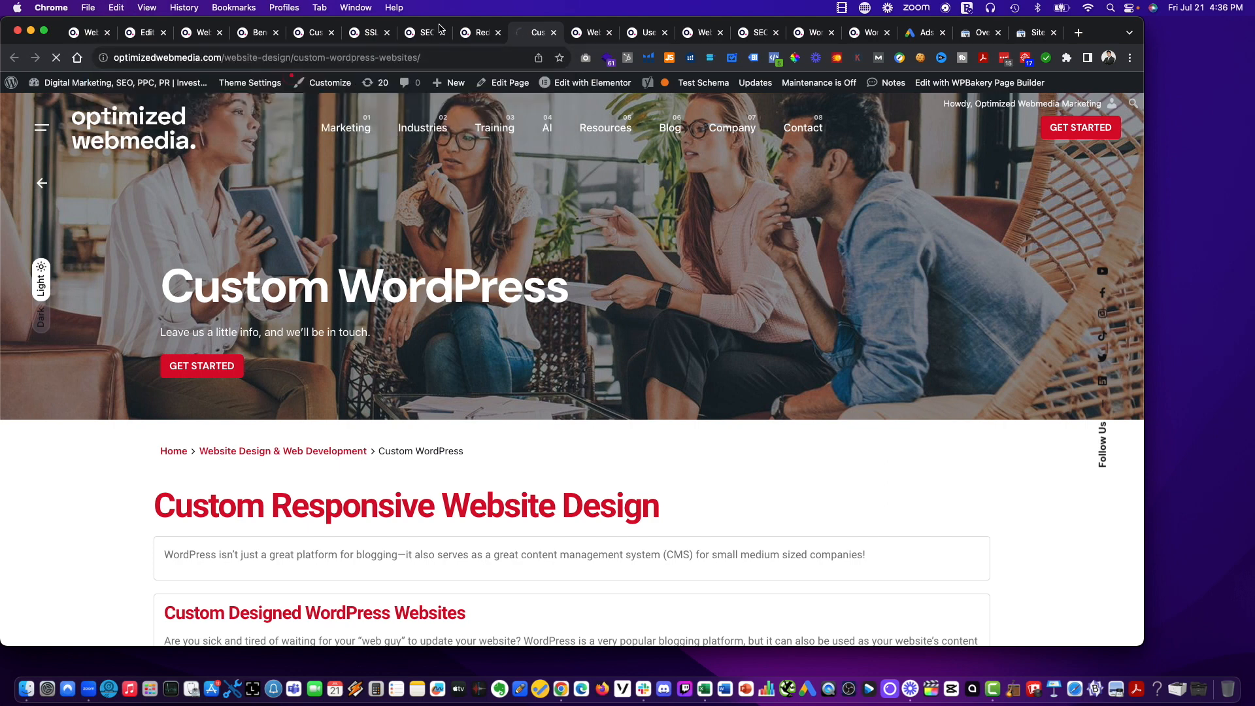
click(462, 33)
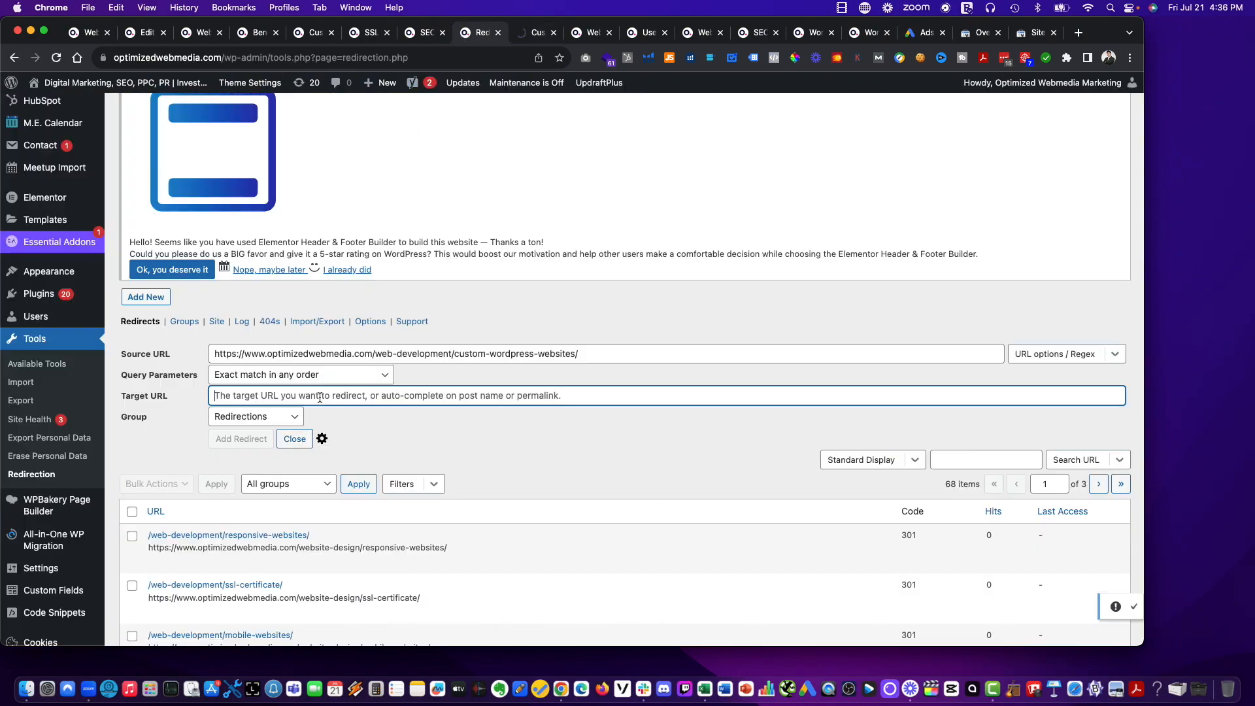
key(super+v)
click(536, 38)
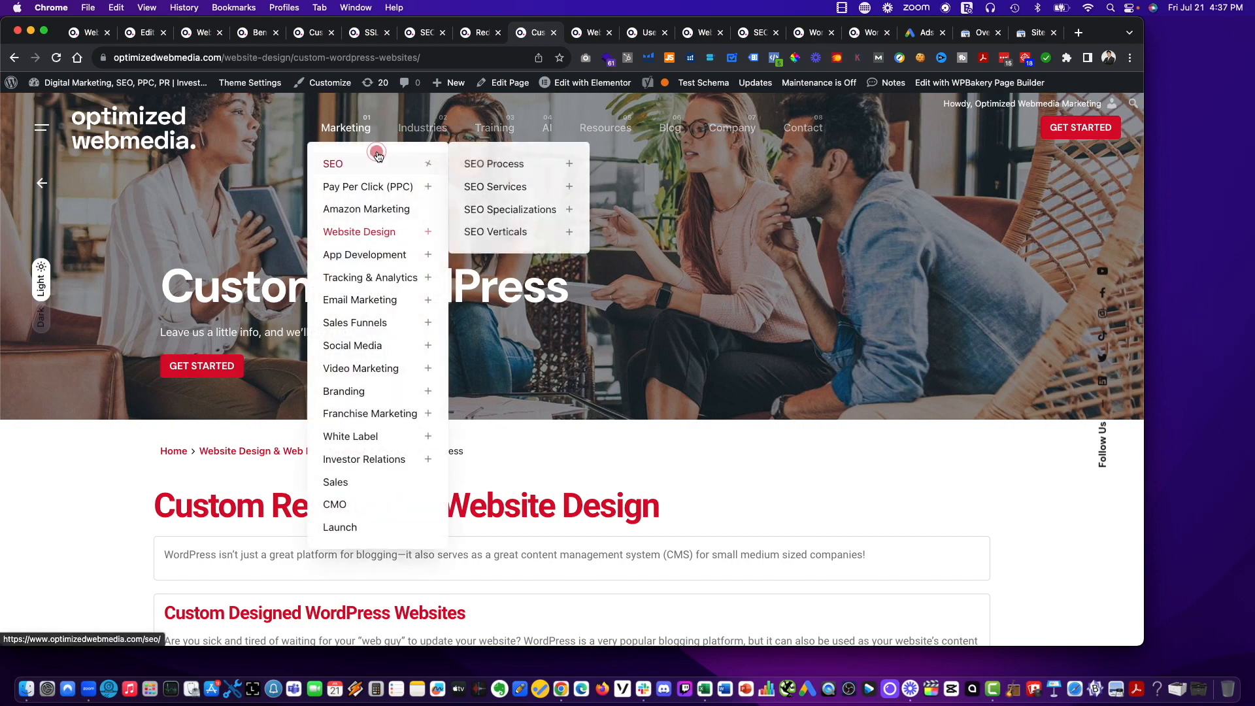
click(477, 32)
click(246, 443)
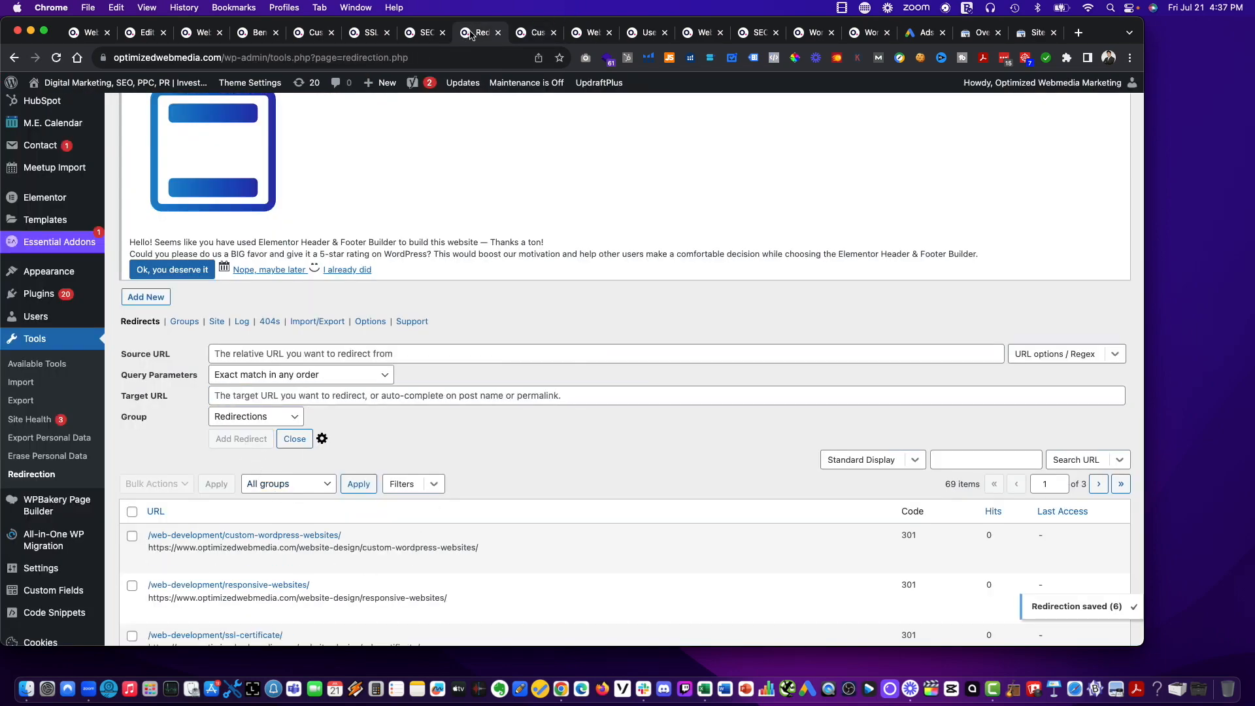
drag(471, 34, 533, 33)
click(587, 32)
click(394, 64)
key(super+c)
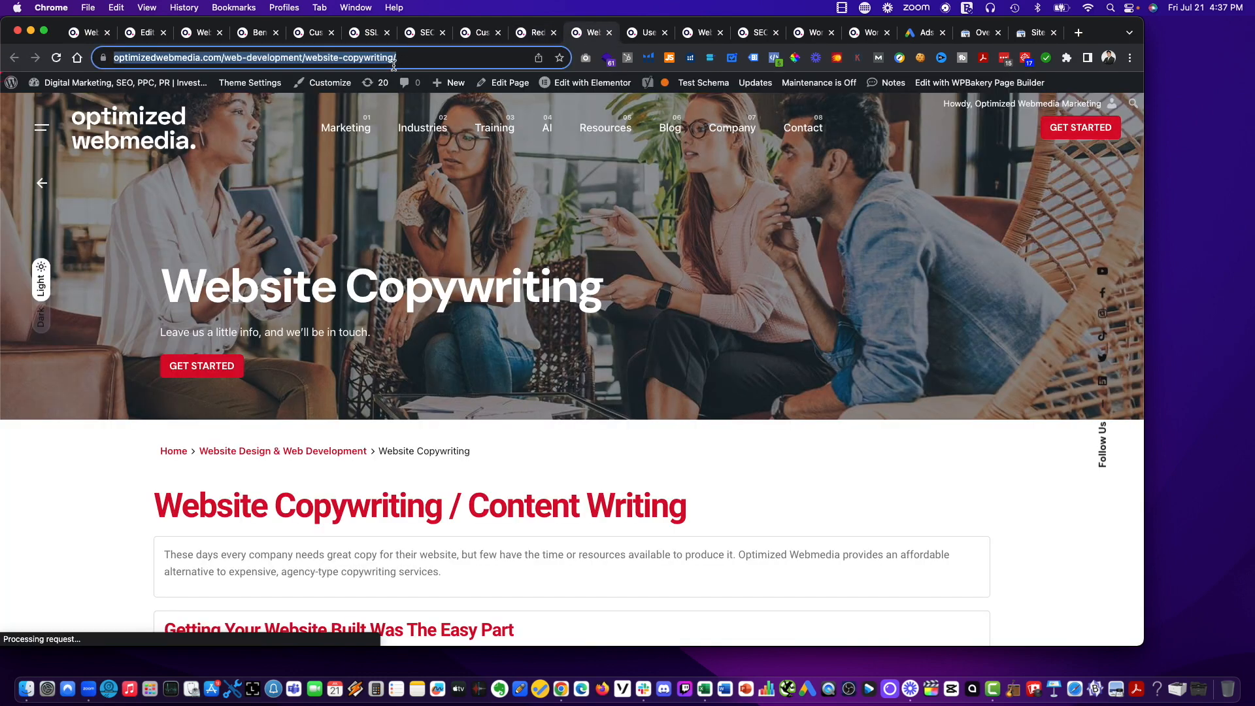
click(533, 32)
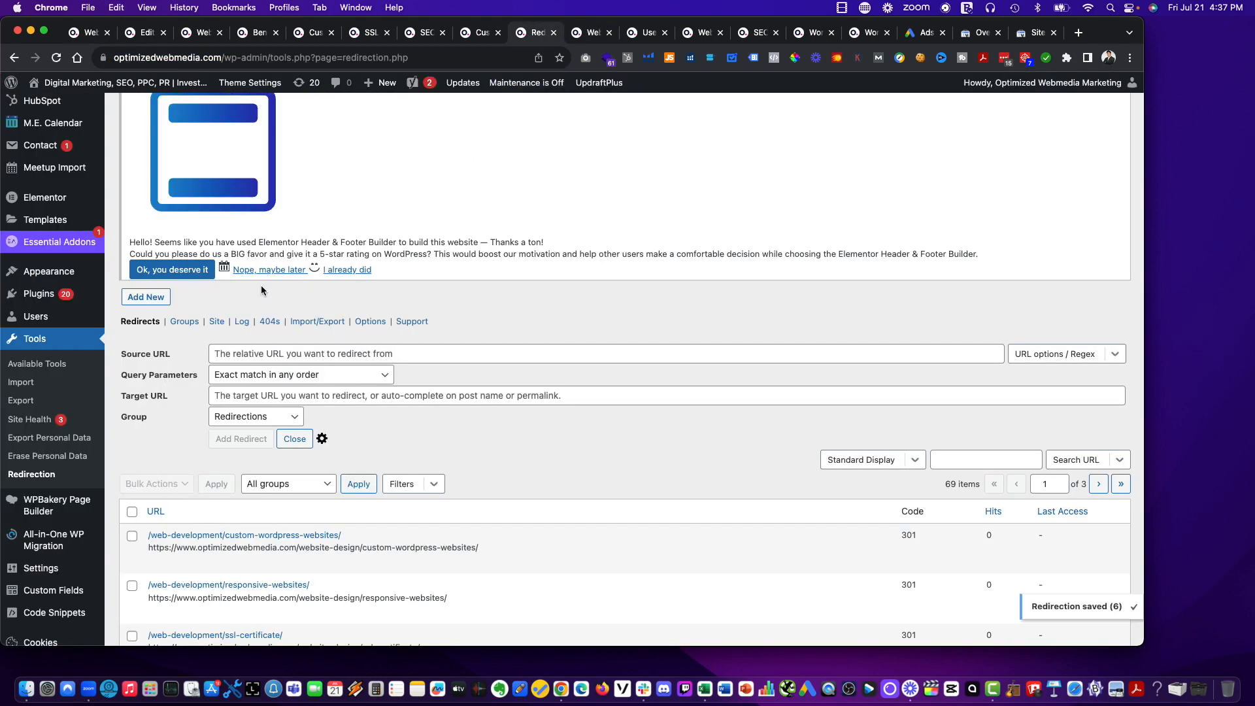
click(280, 358)
key(super+v)
Load the Website Copywriting page at its new address, optimizedwebmedia.com/website-design/website-copywriting/.
click(582, 33)
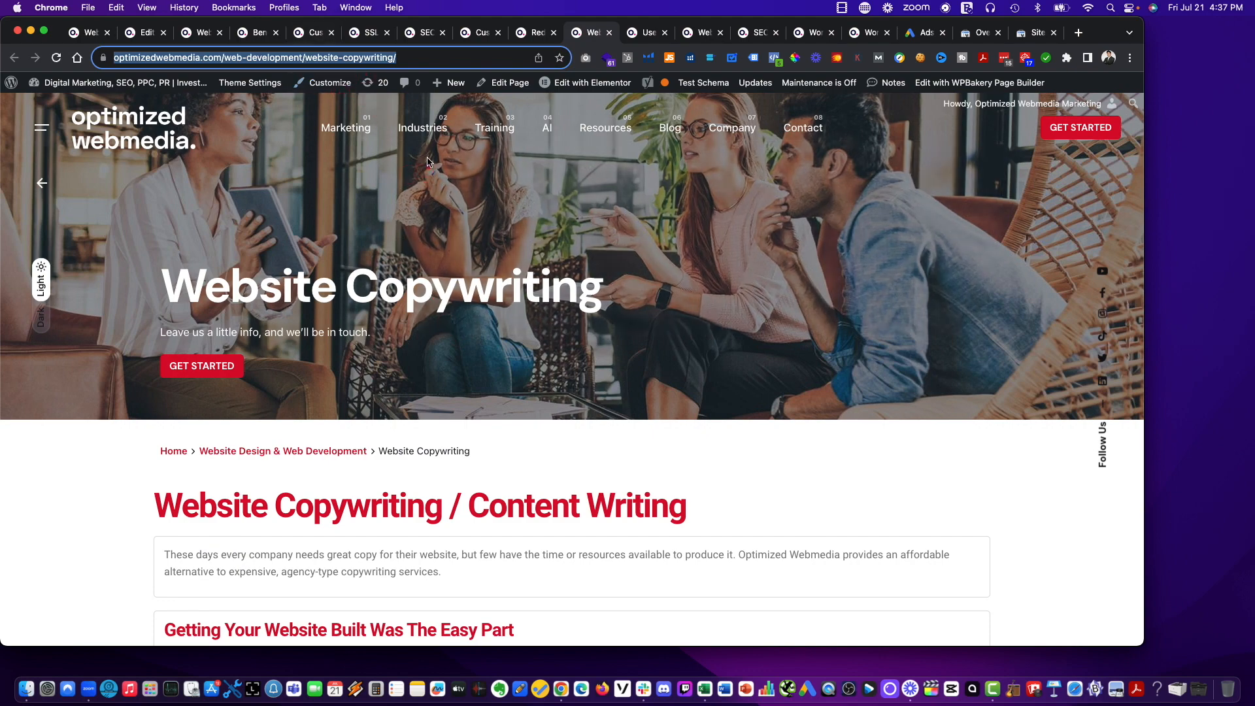
click(279, 57)
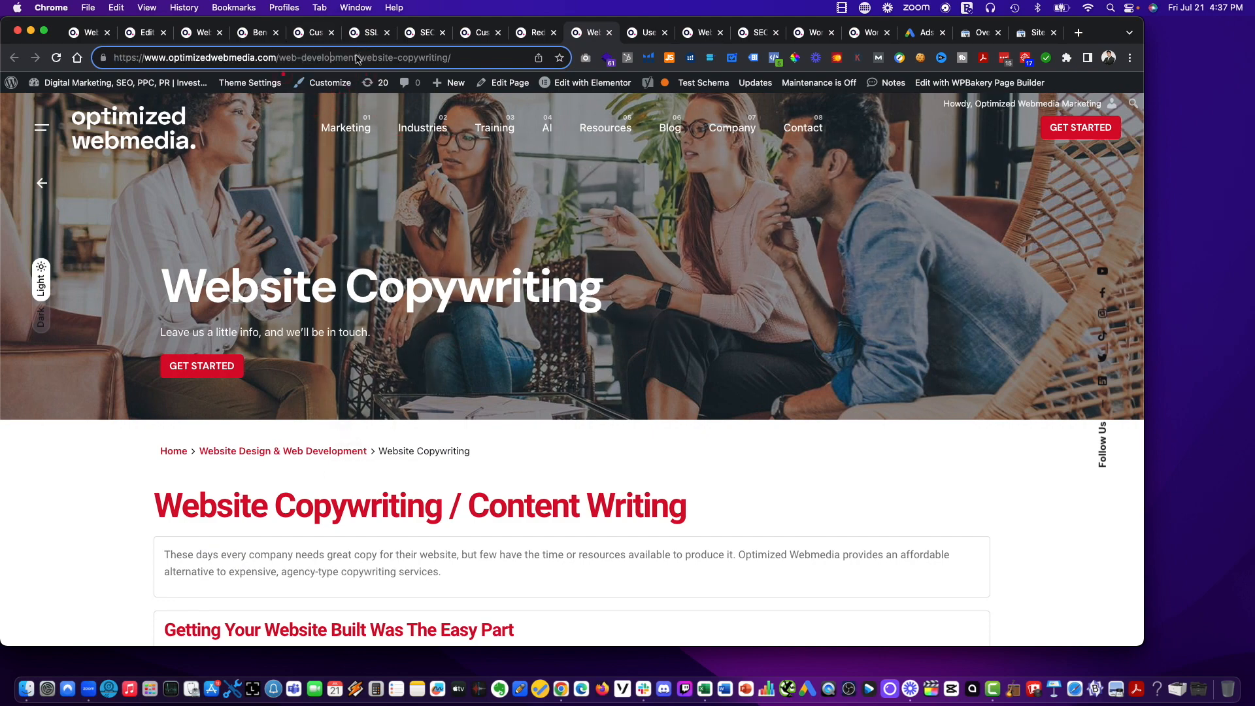
drag(357, 58, 300, 61)
text(site-design)
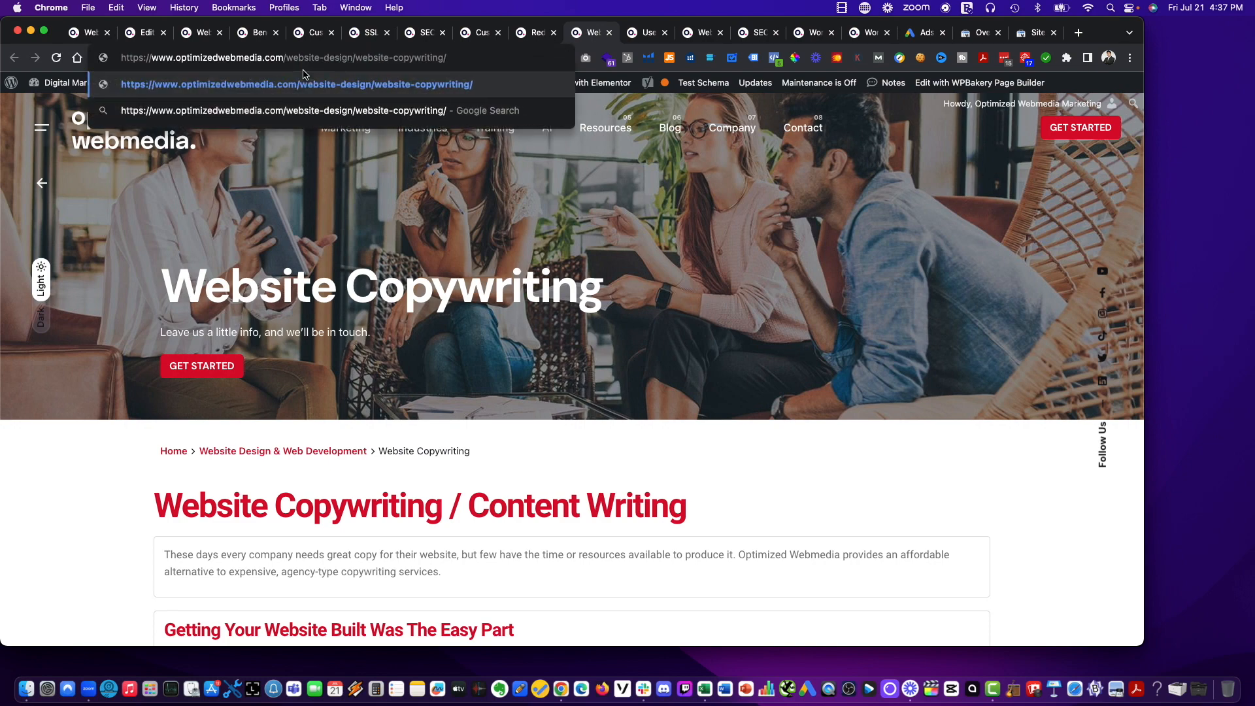
key(Return)
click(333, 65)
key(super+c)
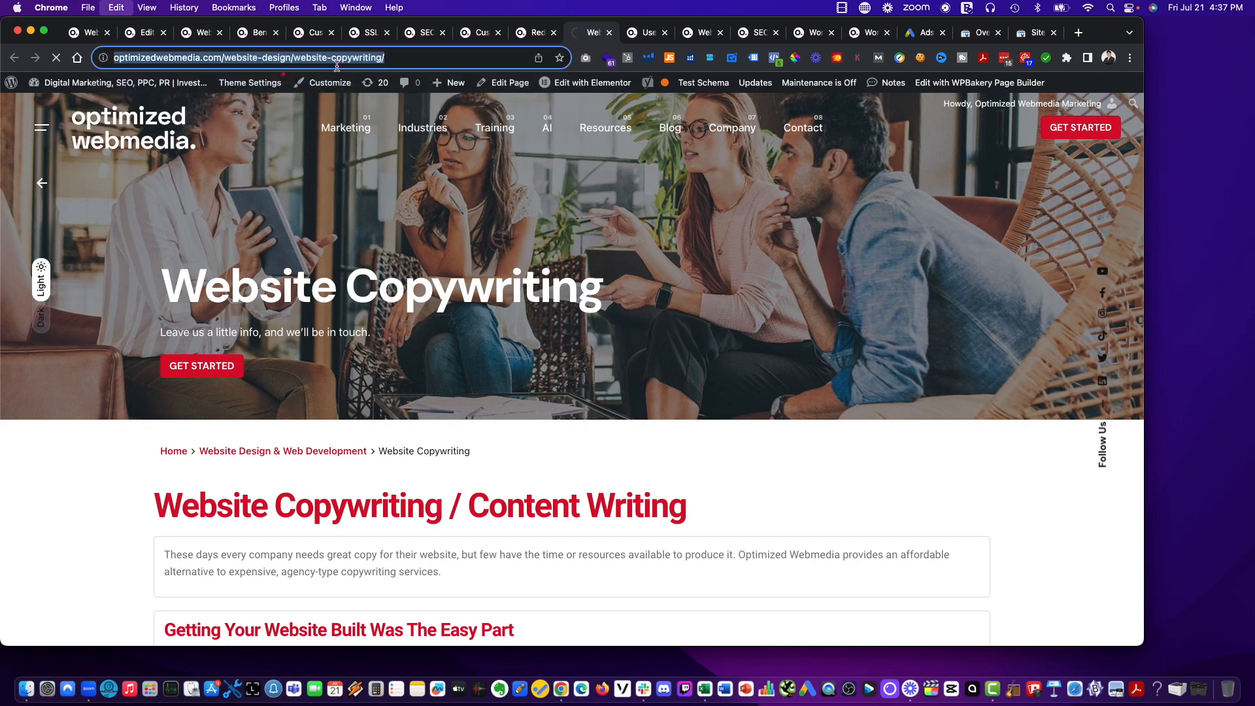
click(533, 34)
click(377, 401)
key(super+v)
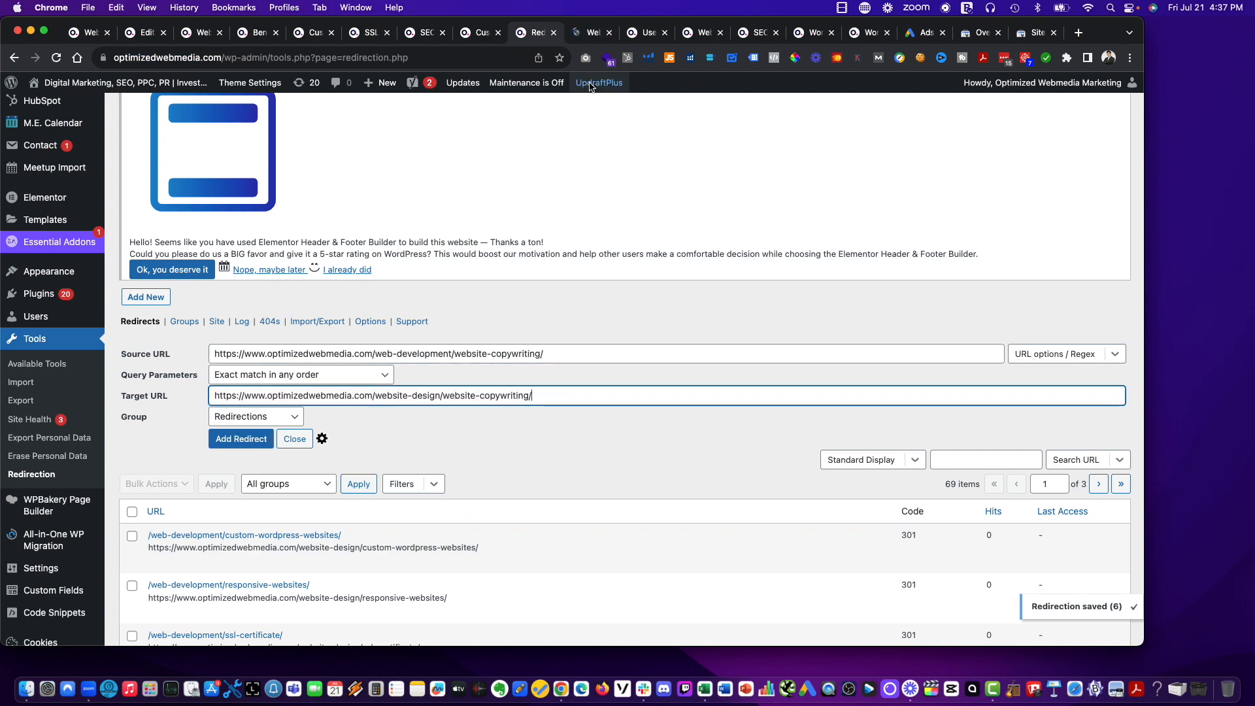
Check the Website Copywriting page at its new address and add its redirect.
key(ctrl+Tab)
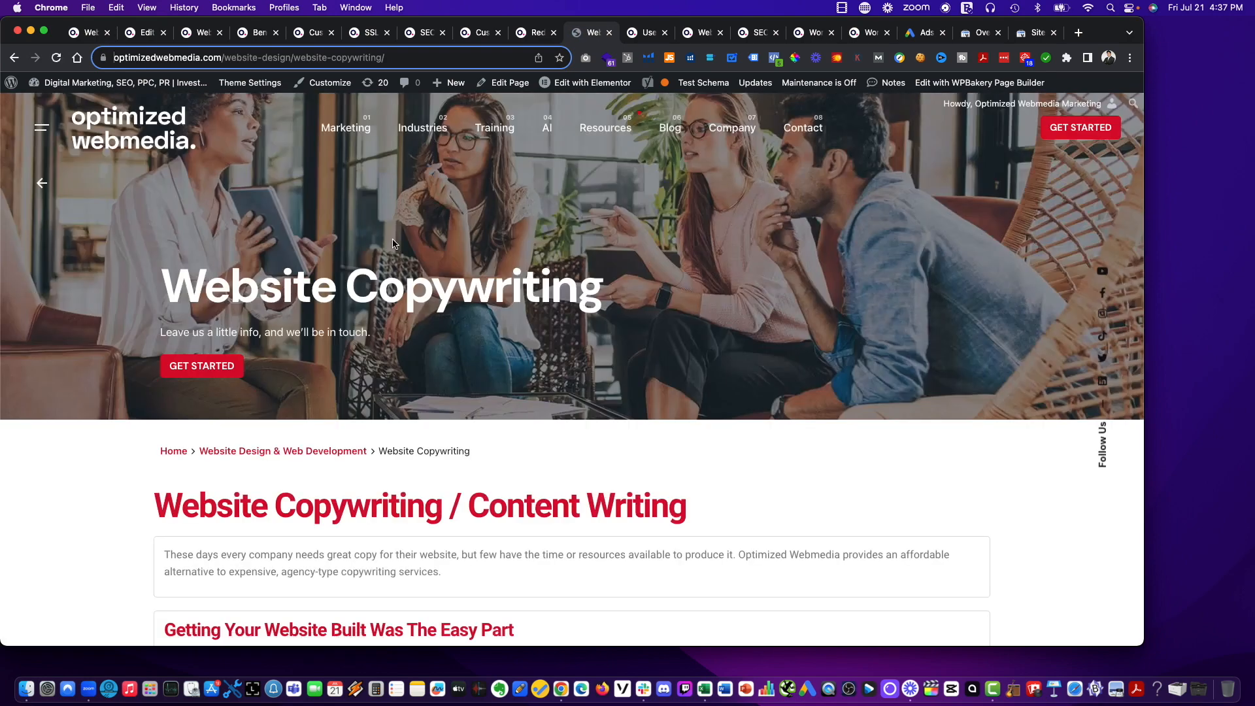
click(530, 36)
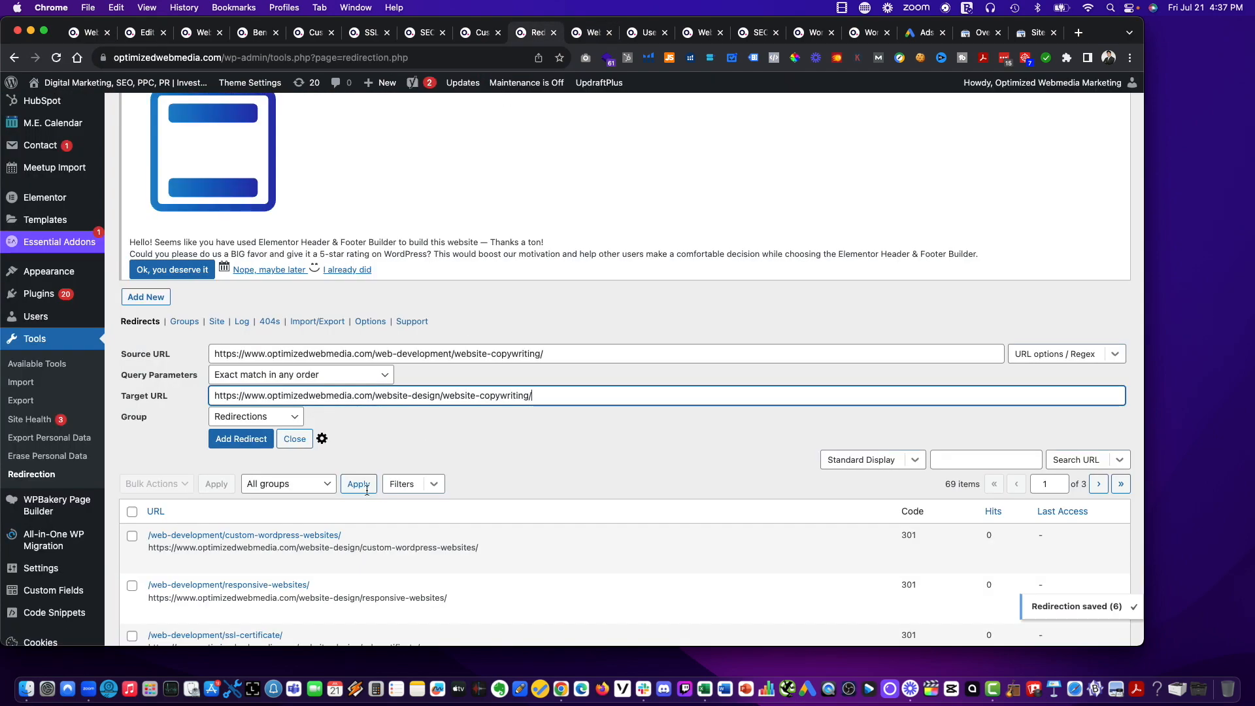
click(247, 440)
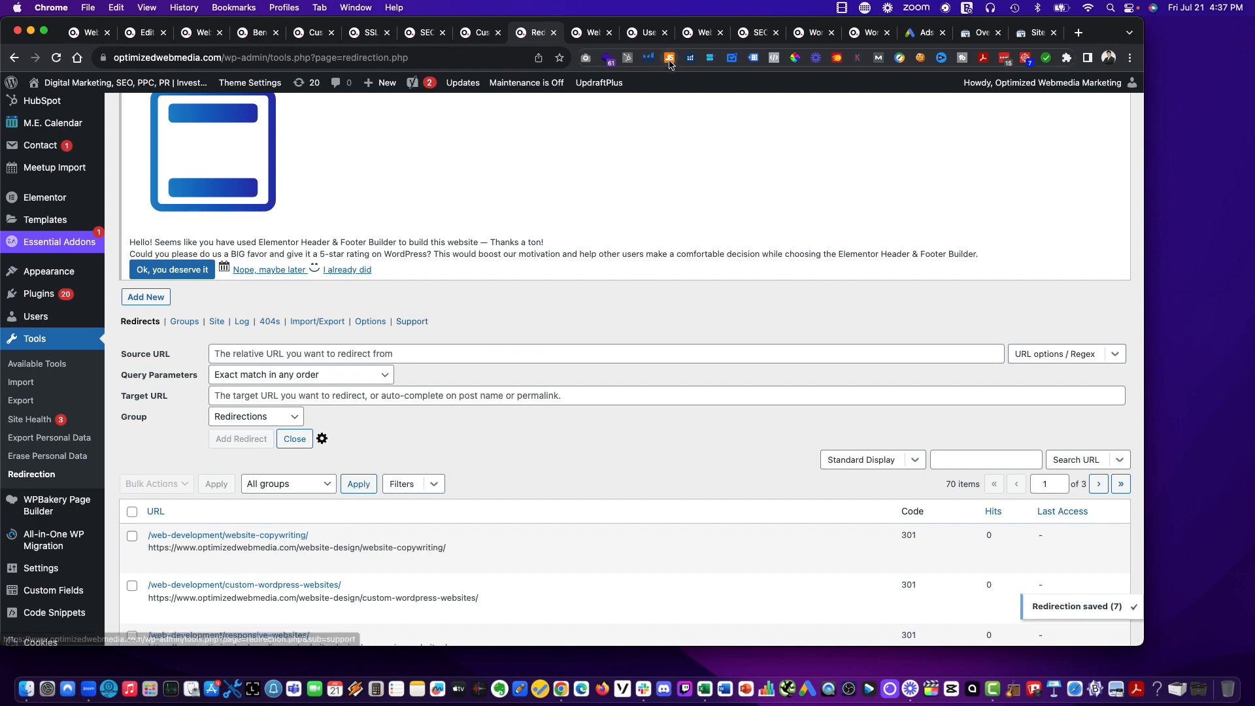
drag(537, 36, 591, 36)
click(650, 34)
click(340, 59)
key(super+c)
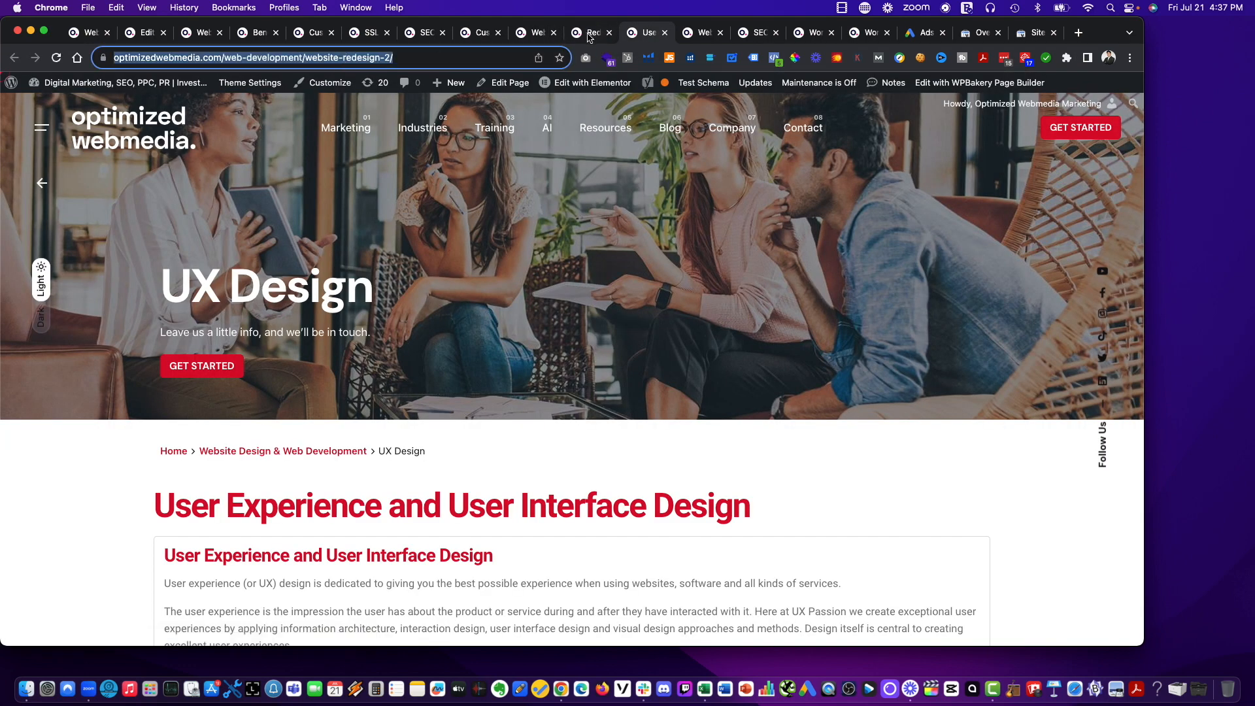
click(592, 34)
click(370, 354)
key(super+v)
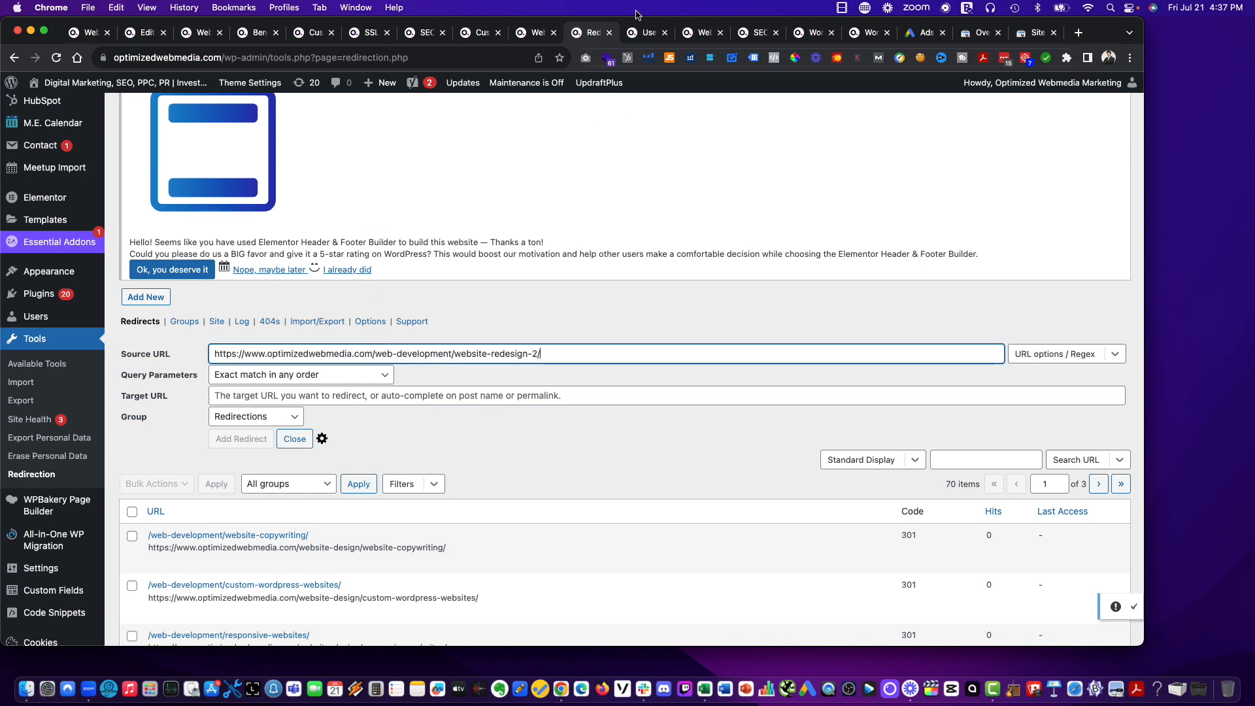
Load the UX Design page at its new address, optimizedwebmedia.com/website-design/website-redesign-2/.
click(640, 38)
click(313, 59)
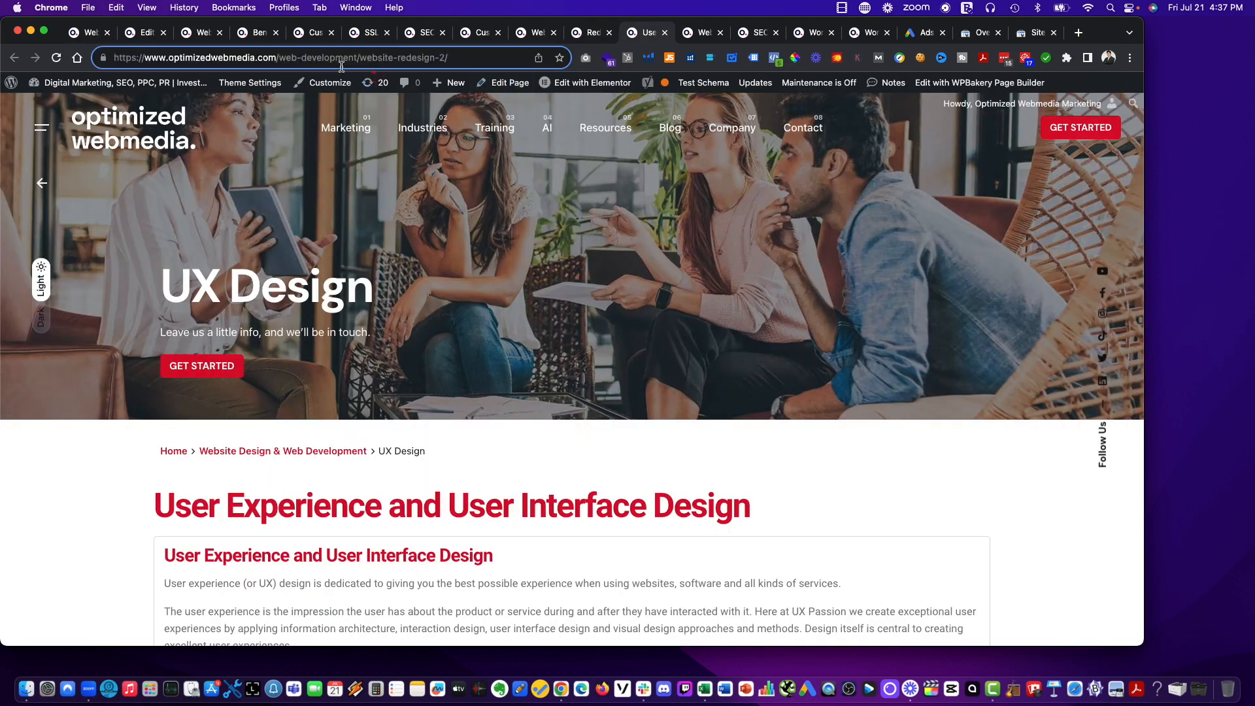
drag(360, 59, 322, 57)
click(314, 58)
text(site-desi)
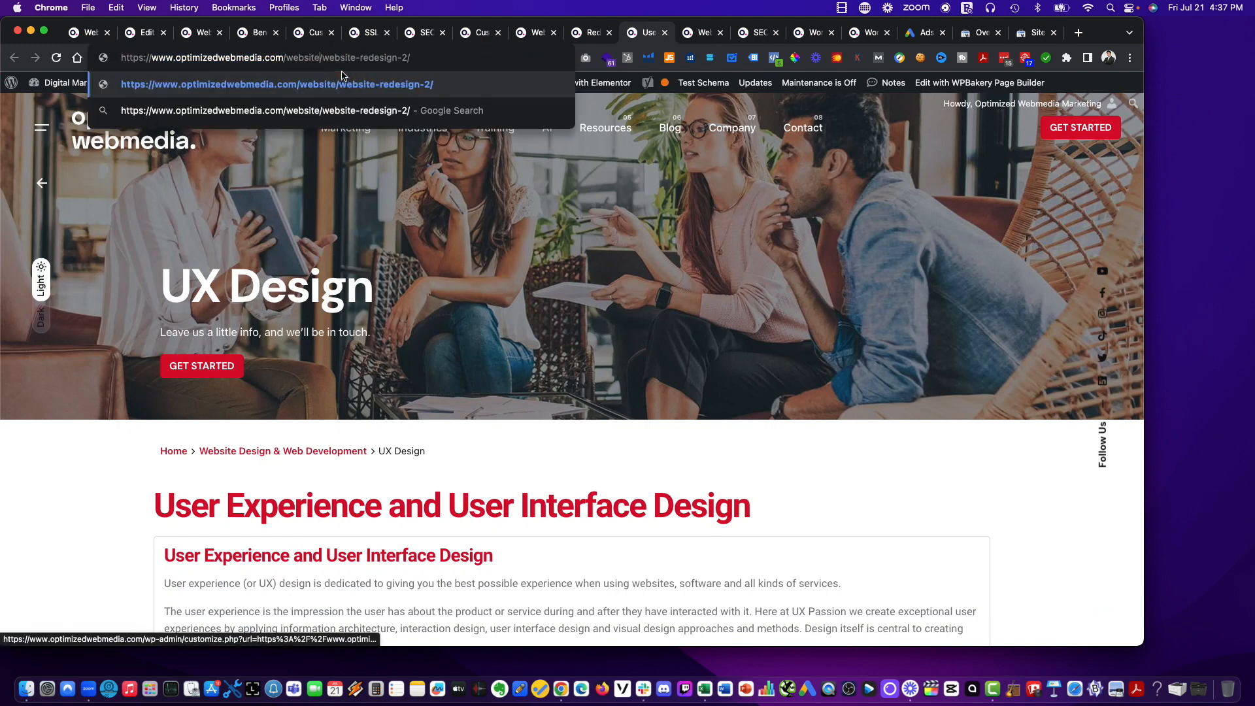
text(gn/)
key(Return)
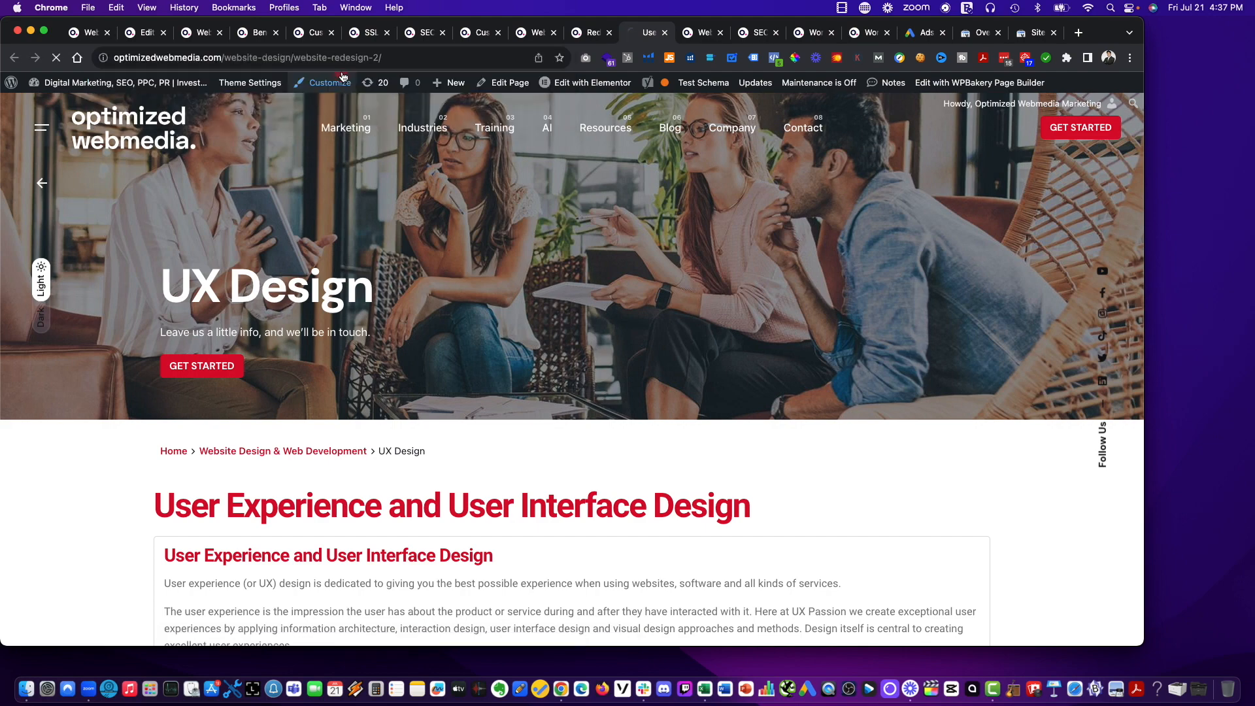
click(403, 60)
key(super+c)
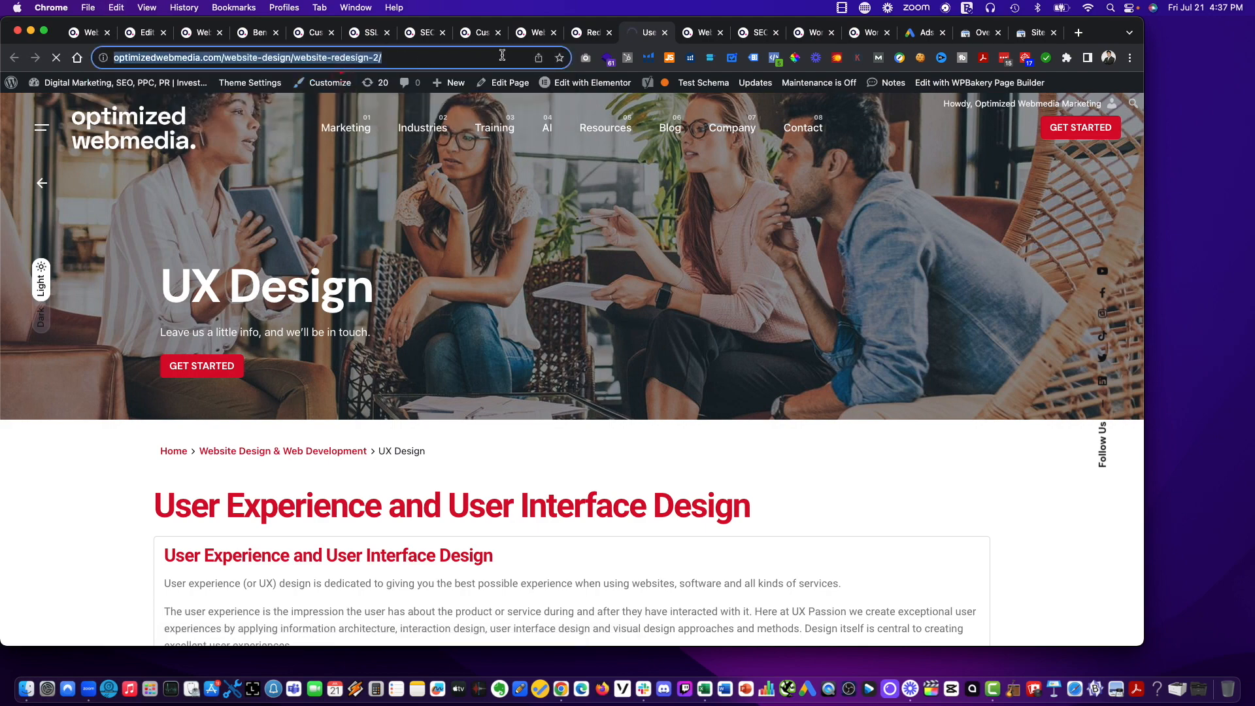
click(593, 33)
click(404, 395)
key(super+v)
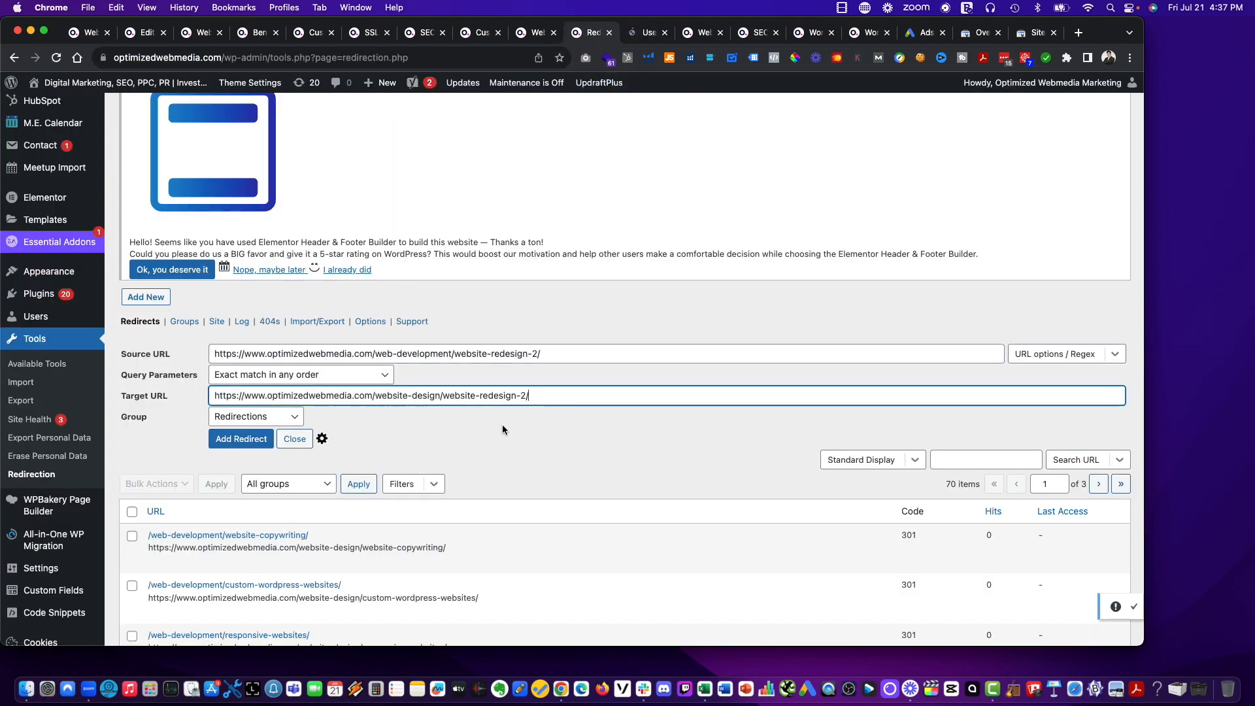
Check the UX Design page's content at its new address and add its redirect.
click(644, 33)
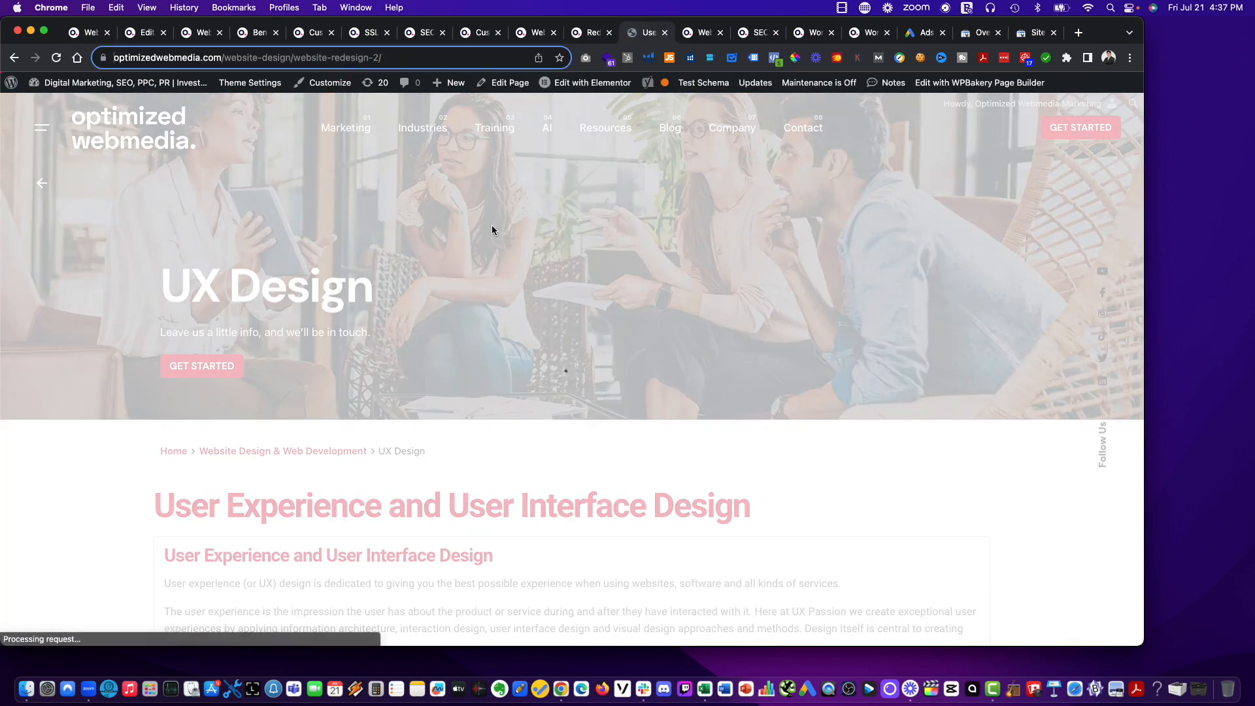
scroll(662, 262, down, 20)
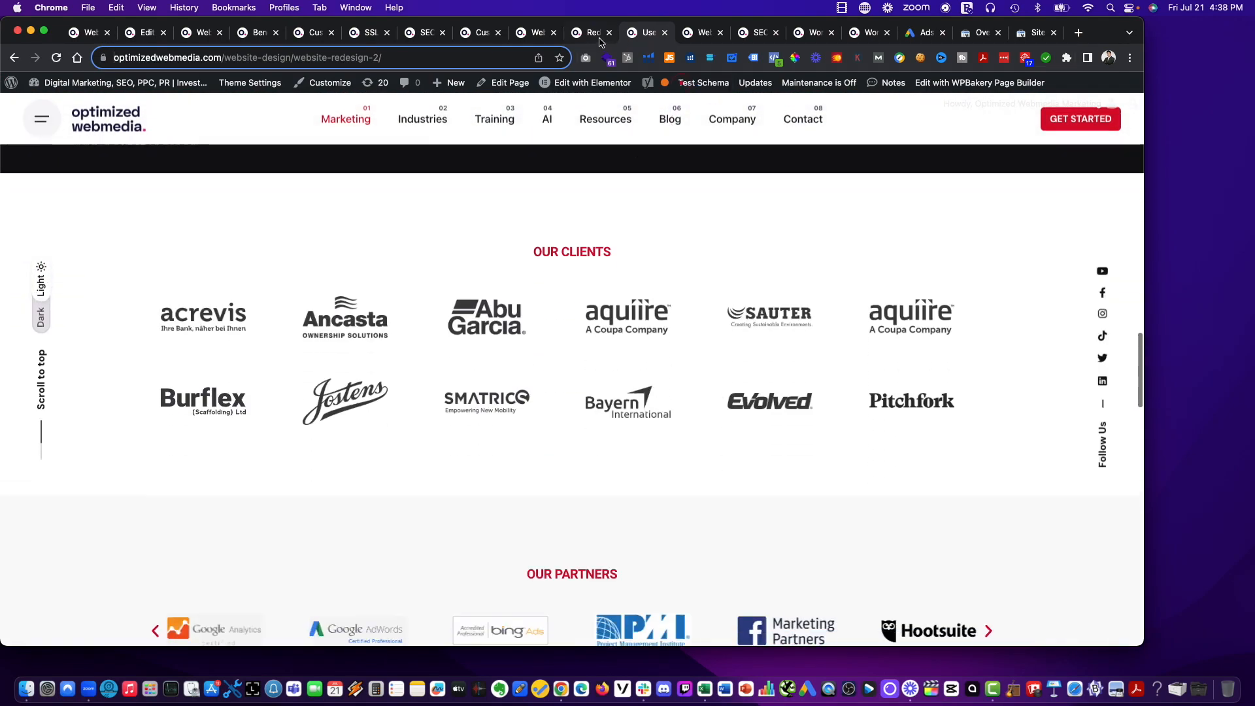
click(597, 34)
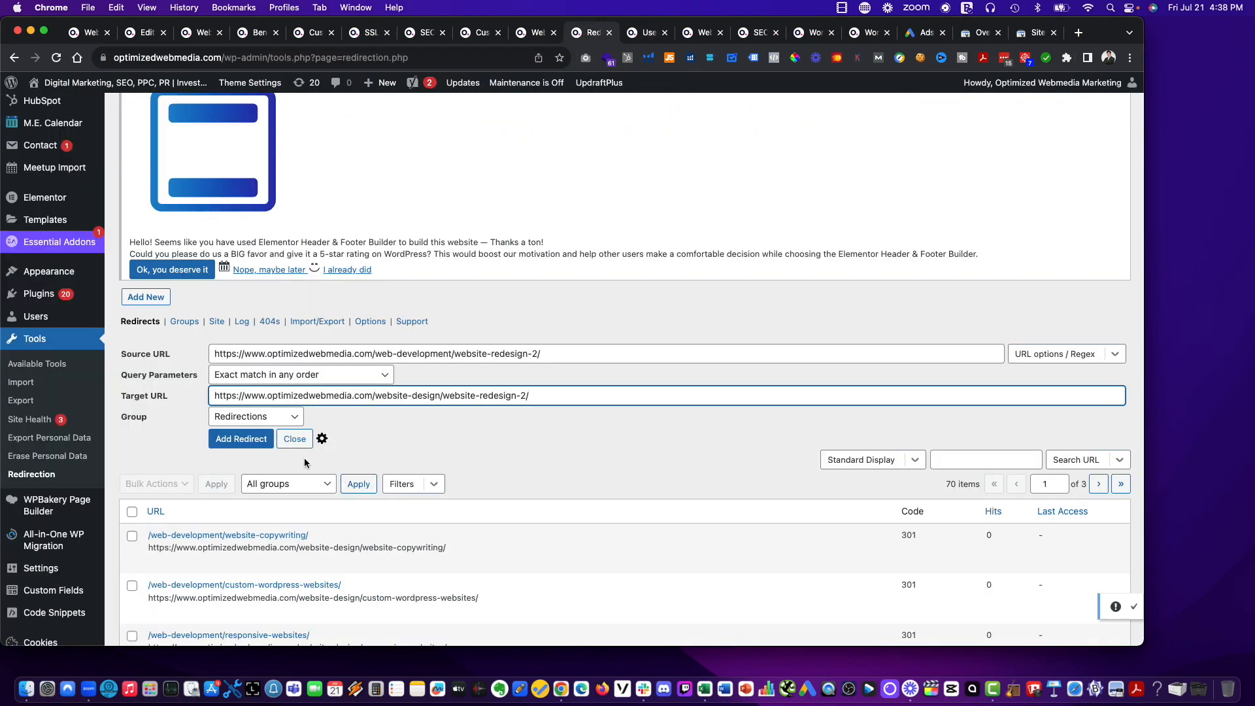
click(254, 441)
drag(592, 32, 638, 34)
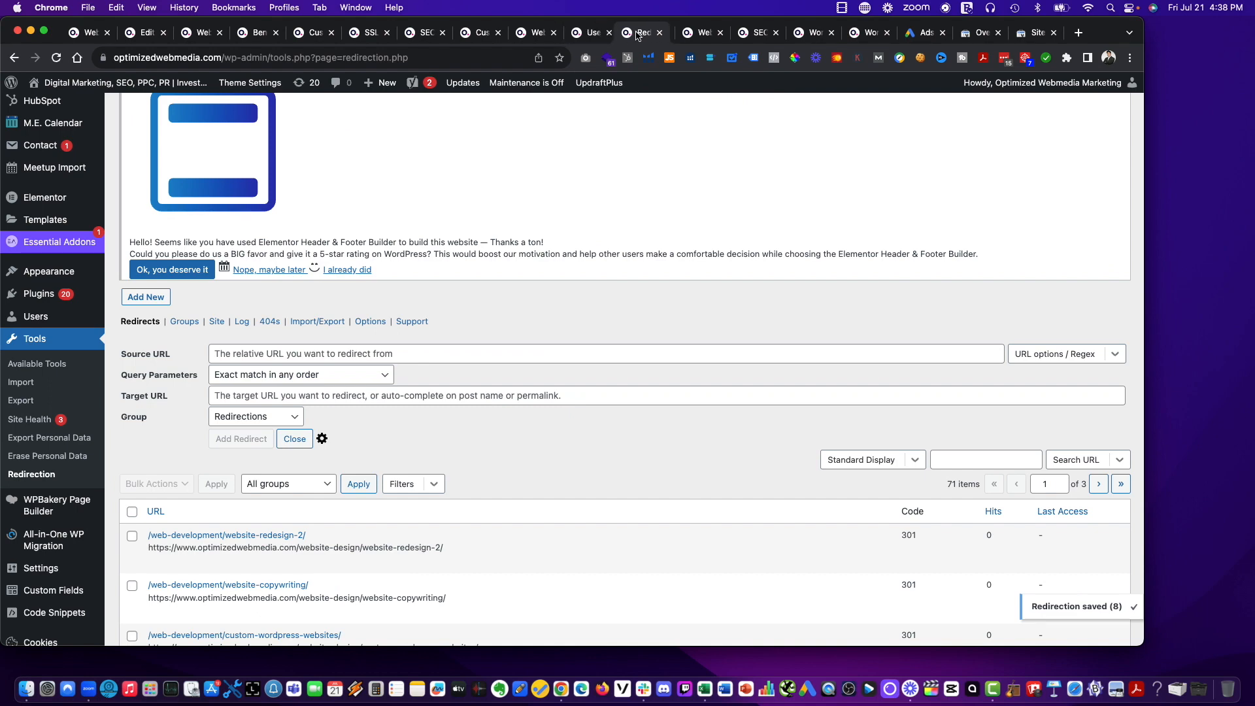
click(695, 34)
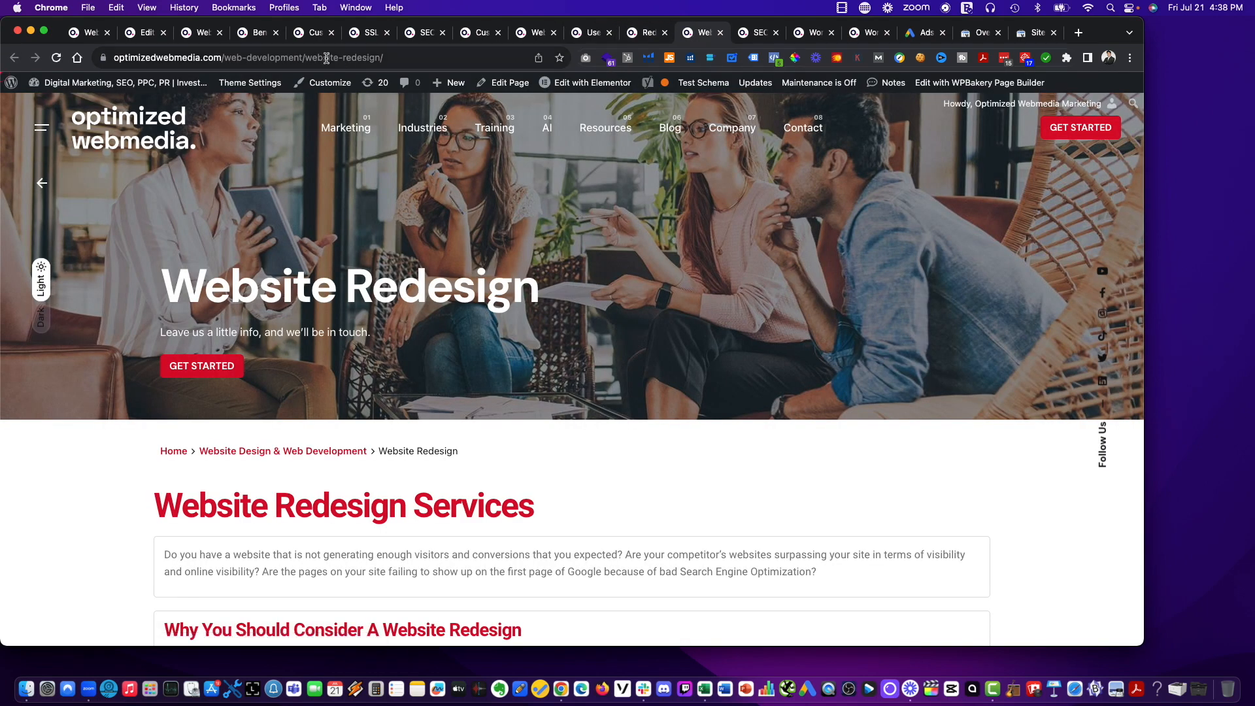
click(644, 33)
click(399, 354)
key(super+v)
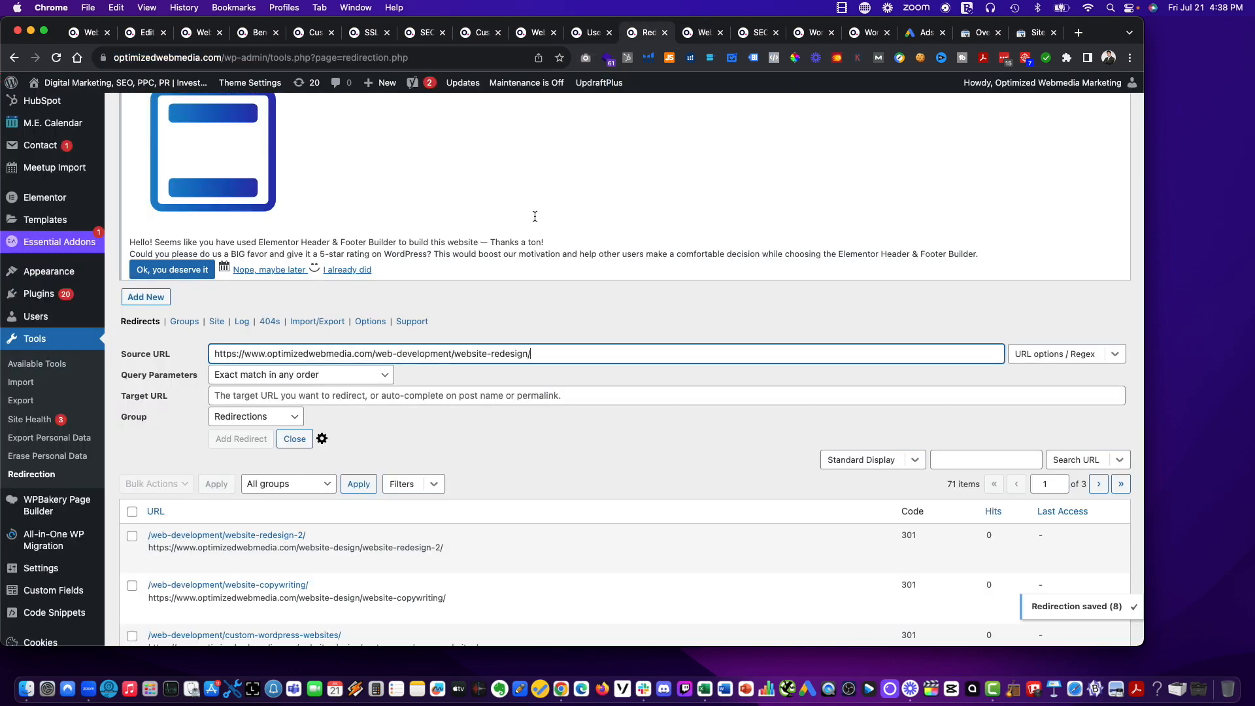
click(698, 33)
click(313, 58)
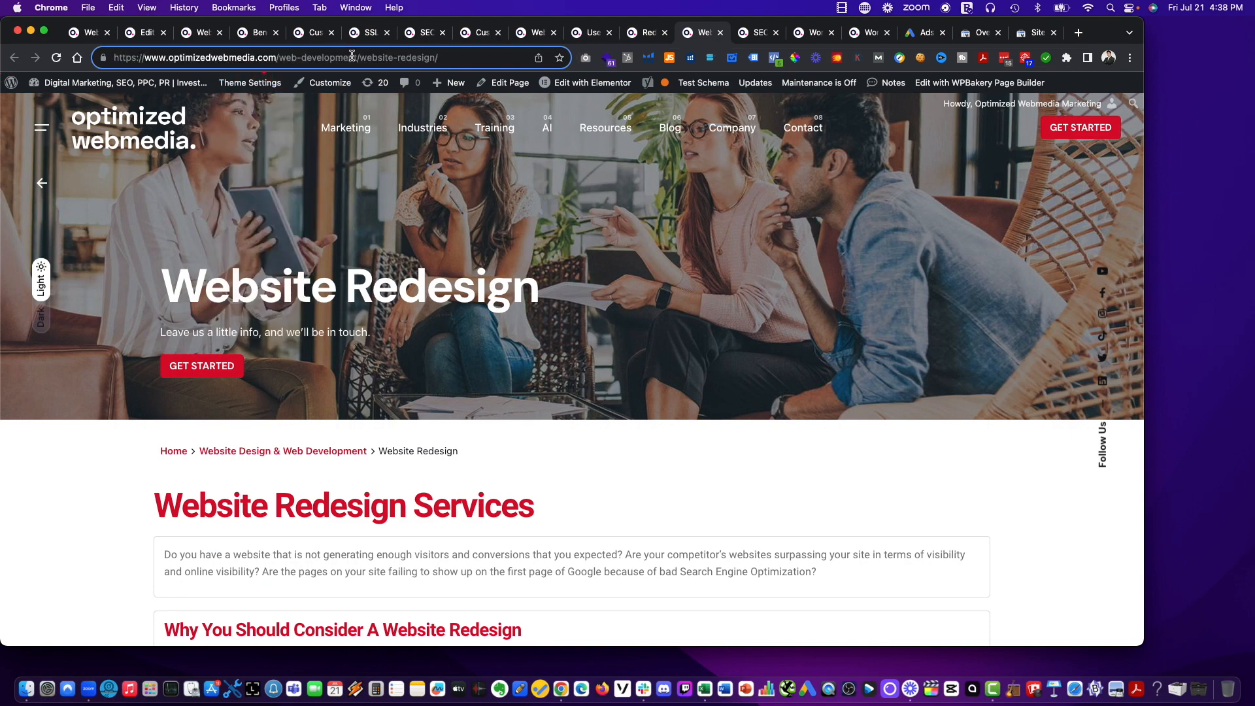
drag(358, 57, 299, 59)
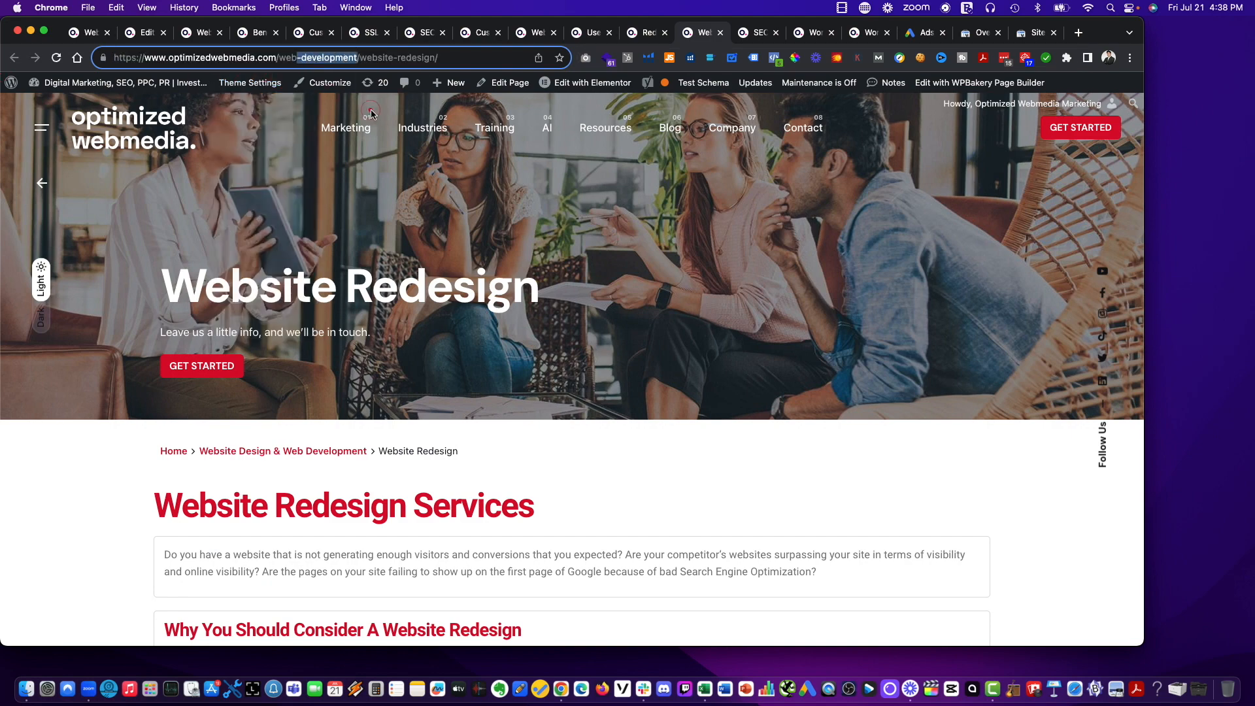
text(site-de)
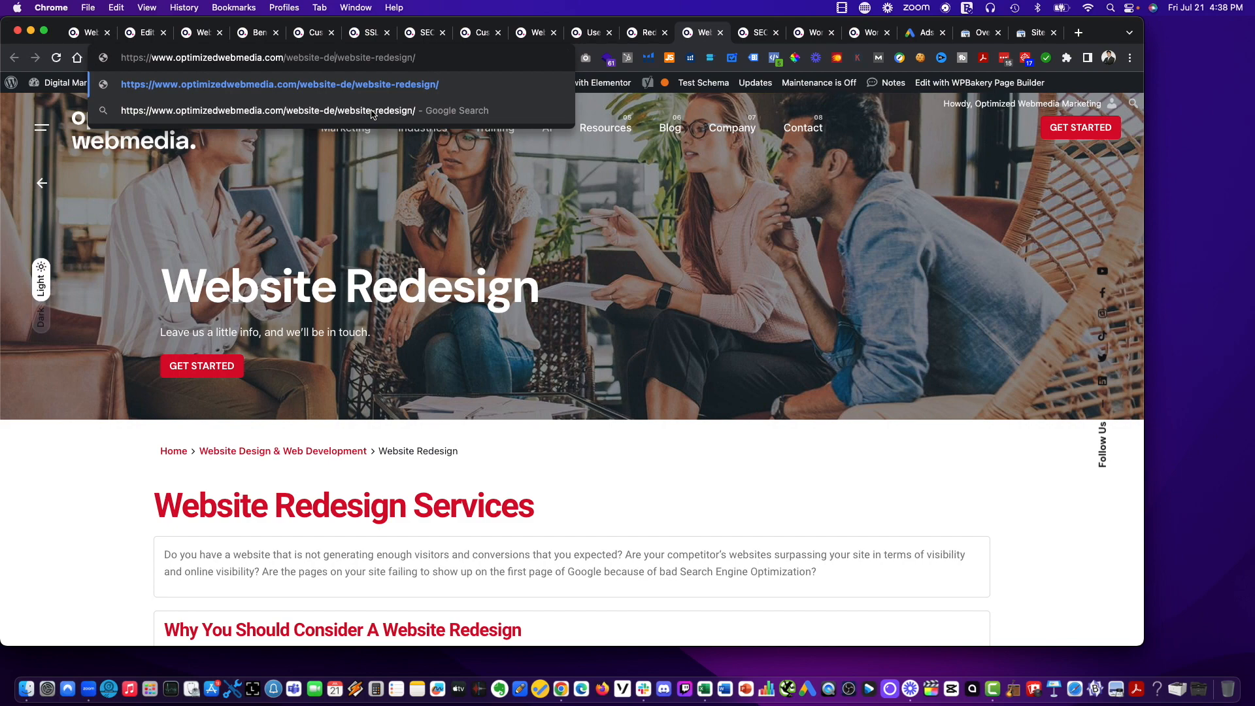
text(sign)
key(super+a)
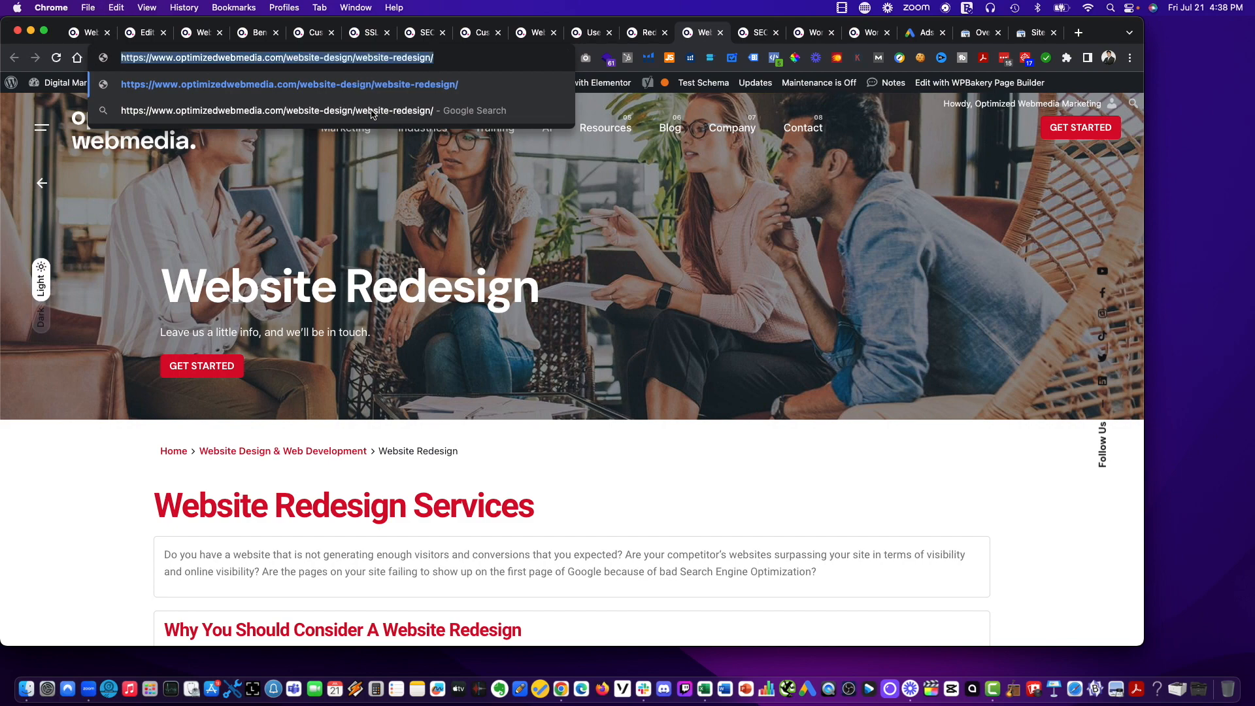
key(Return)
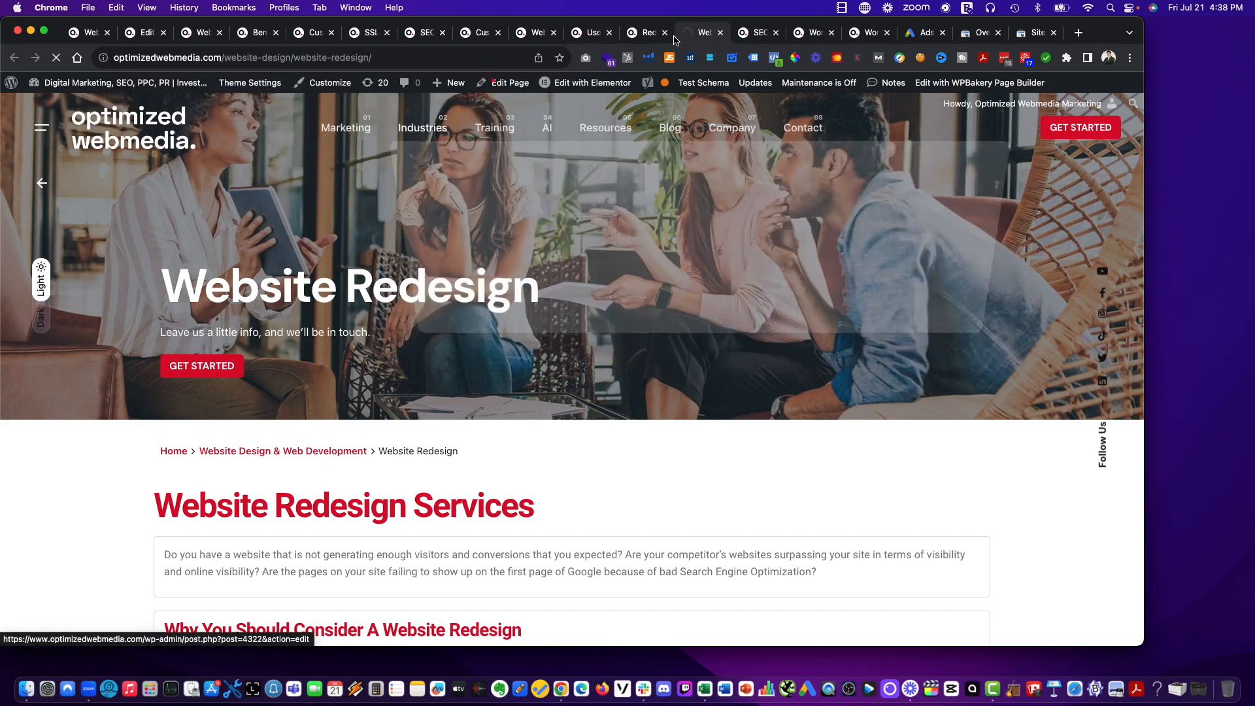
click(758, 33)
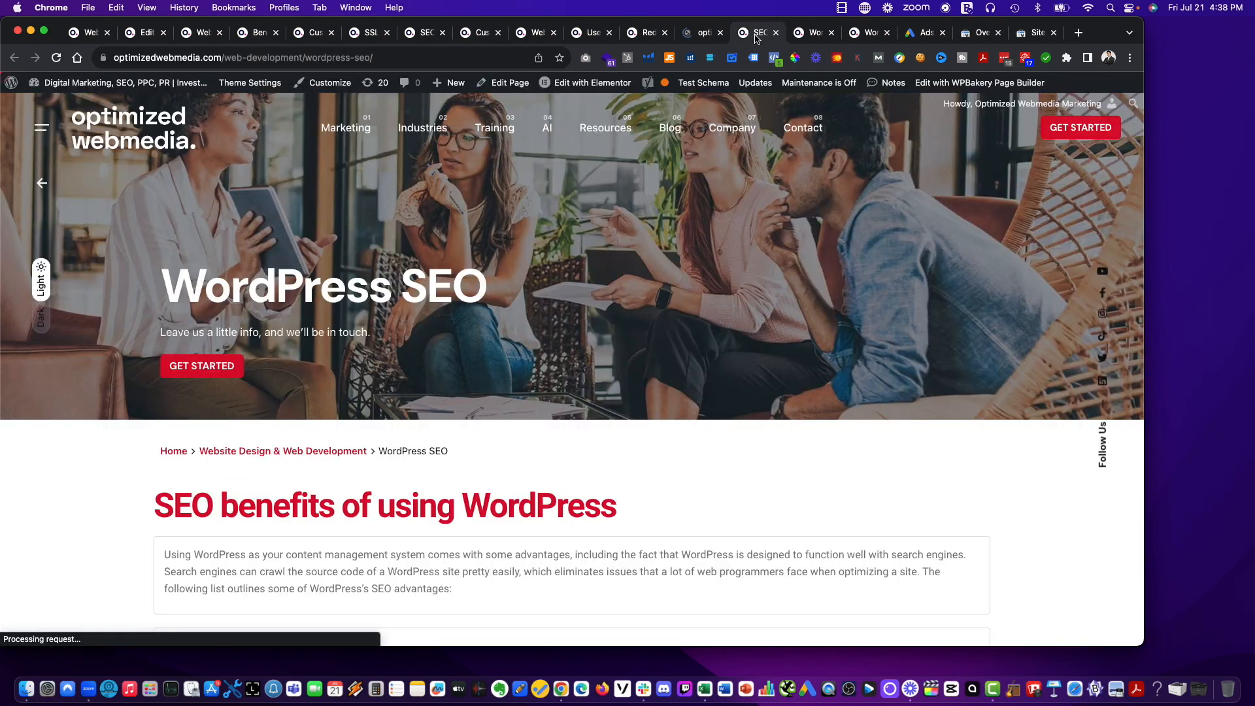
click(682, 36)
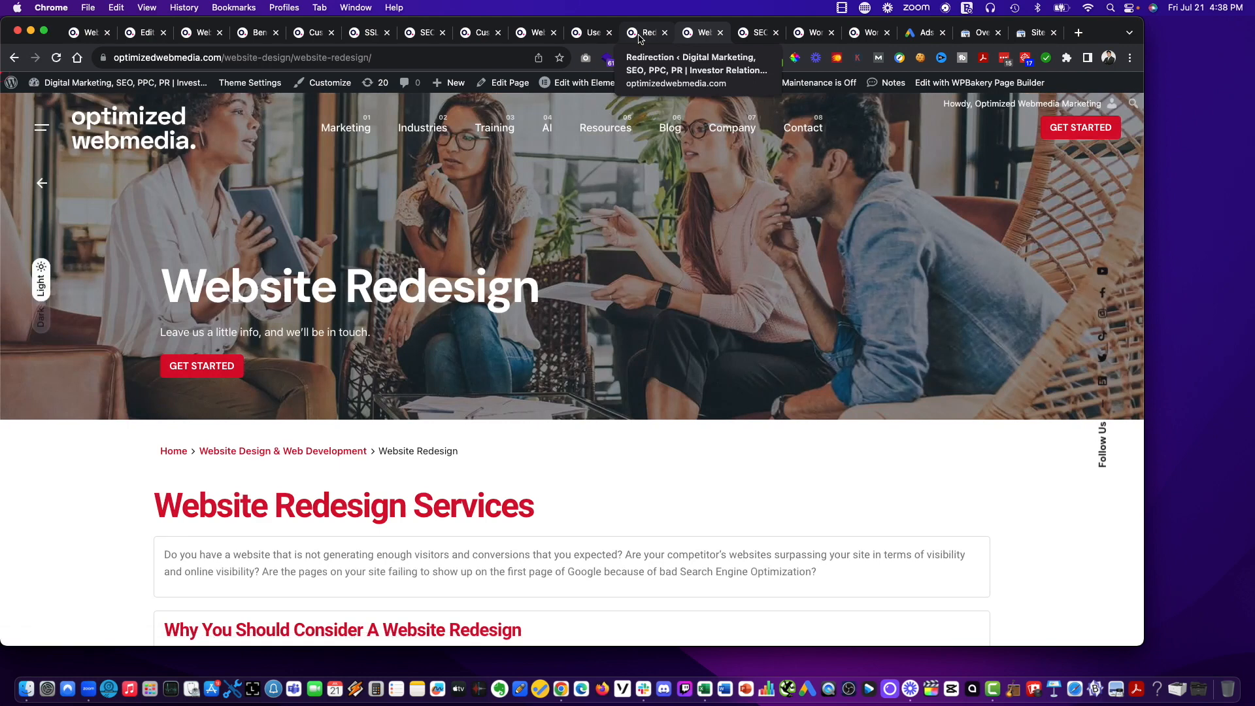
click(639, 36)
click(421, 400)
key(super+v)
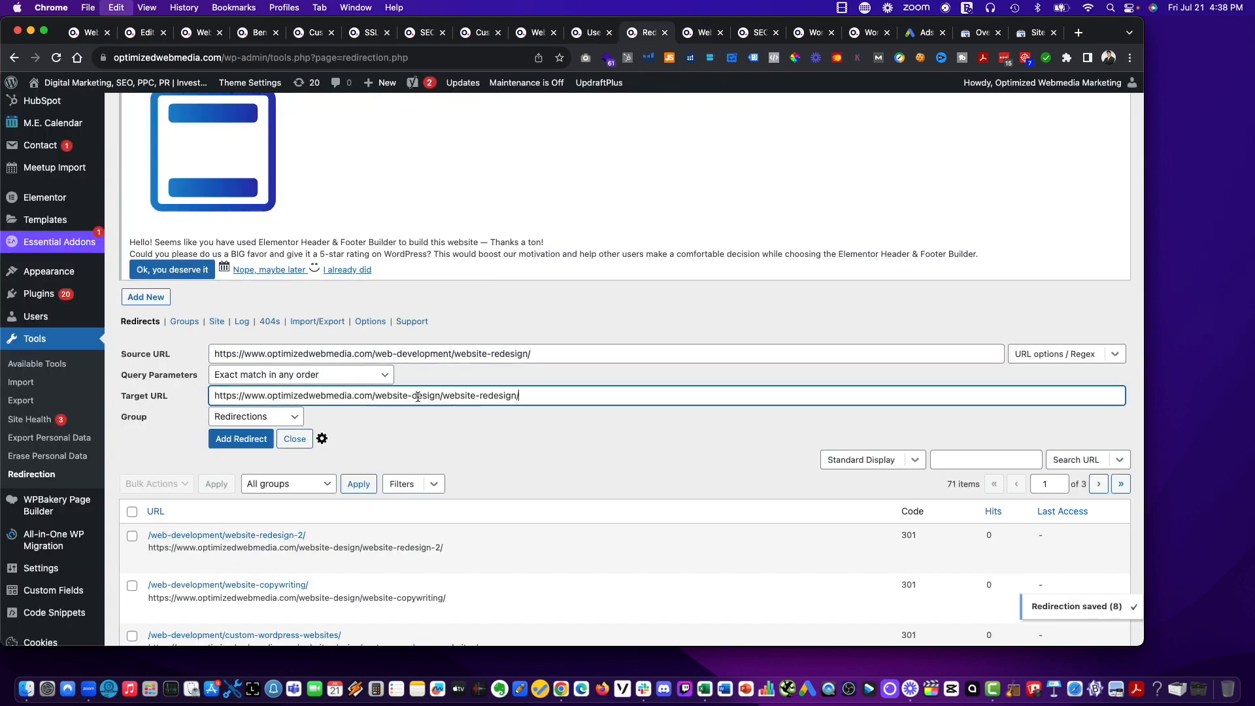
click(243, 439)
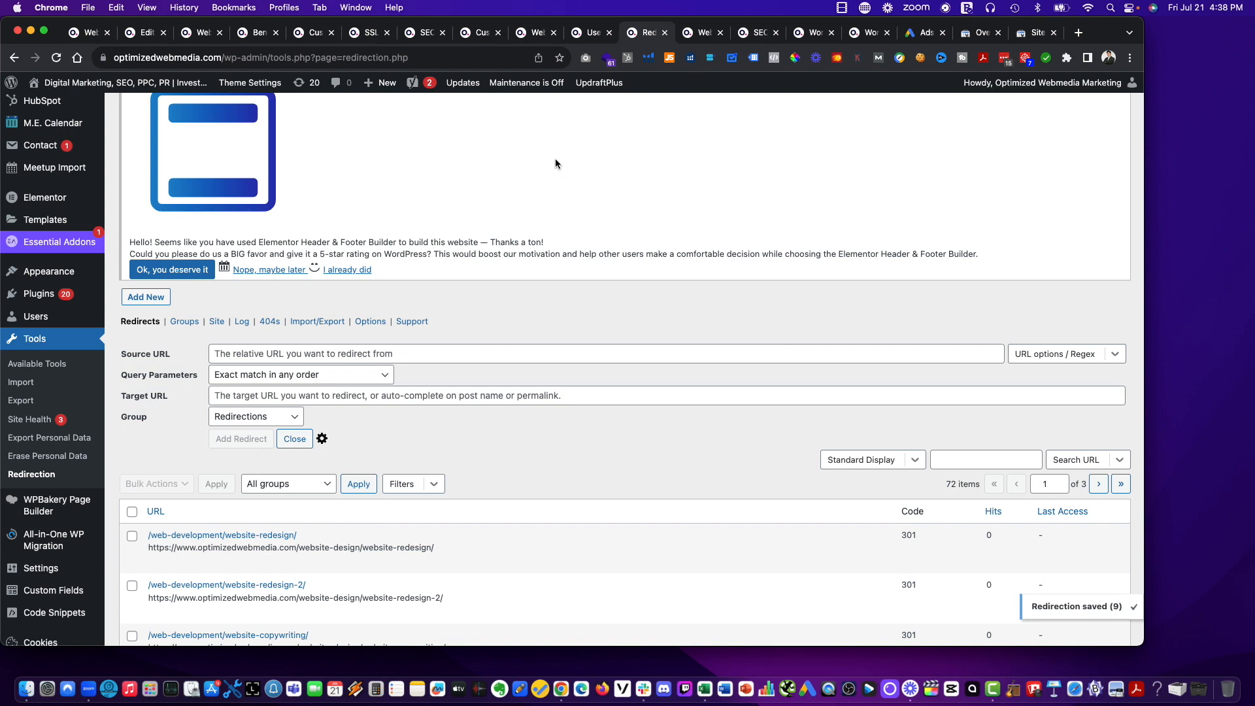
drag(648, 36, 688, 32)
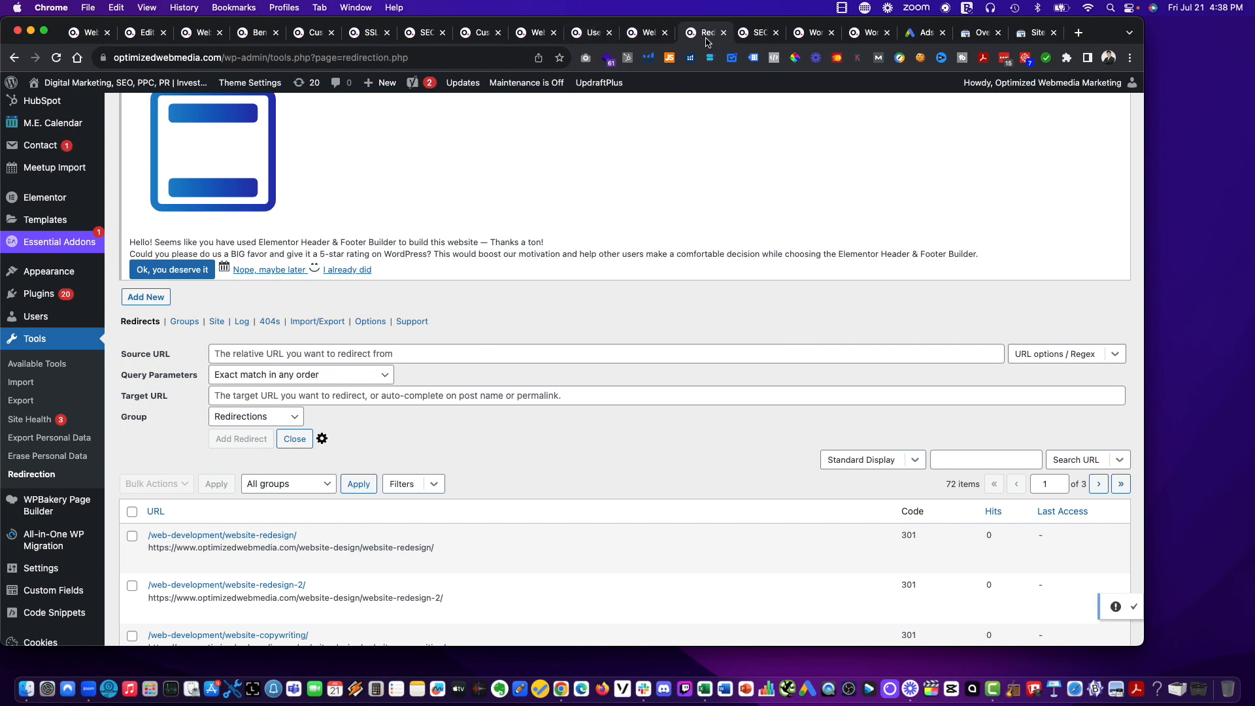
click(755, 35)
click(303, 58)
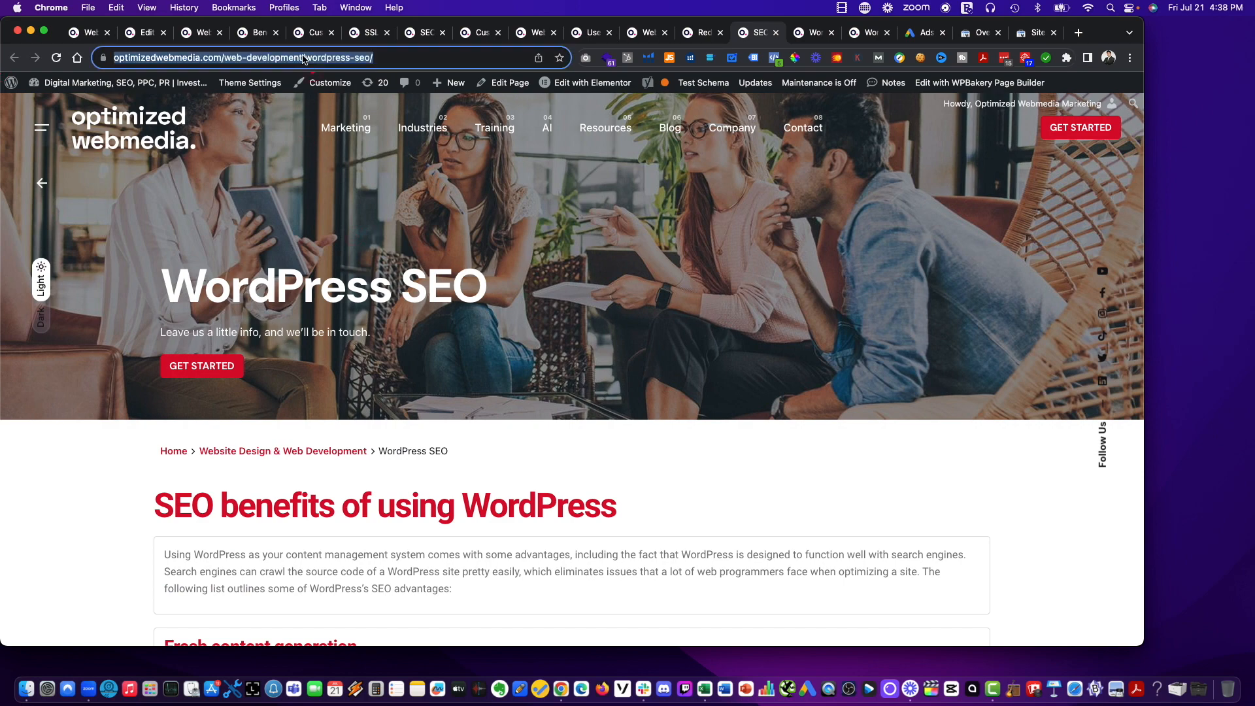
key(super+c)
click(703, 32)
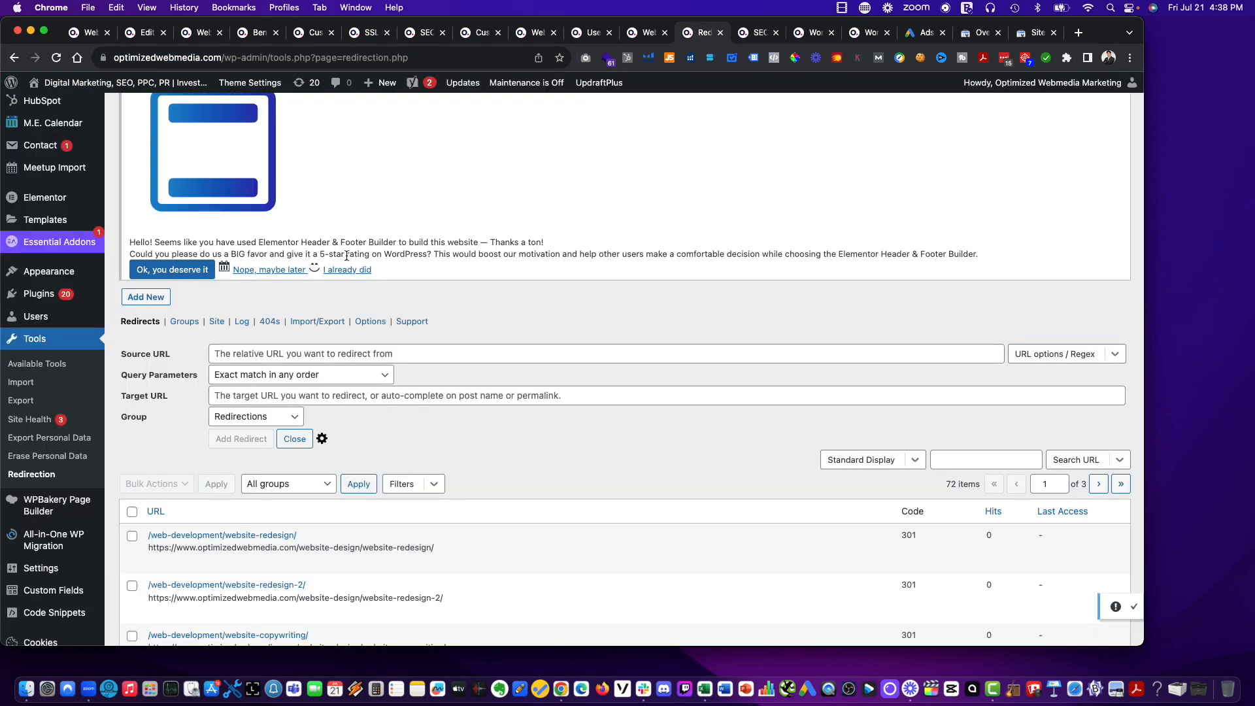
click(367, 349)
key(super+v)
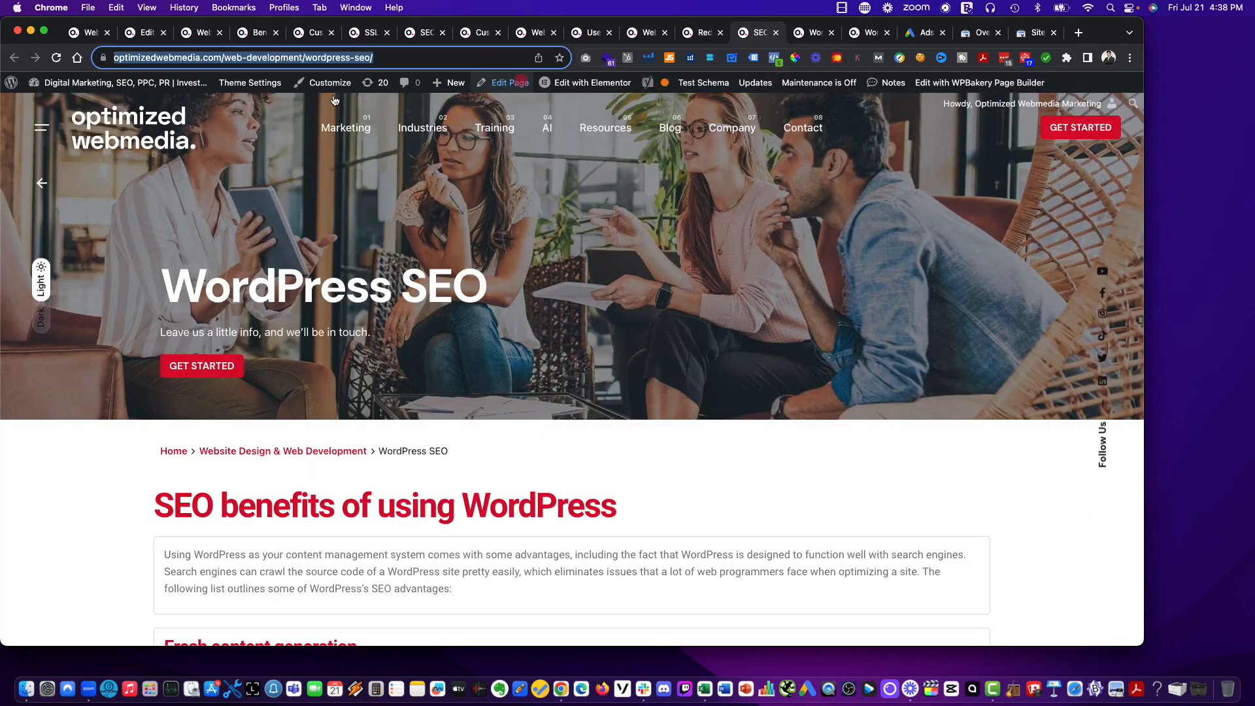
click(755, 32)
click(291, 59)
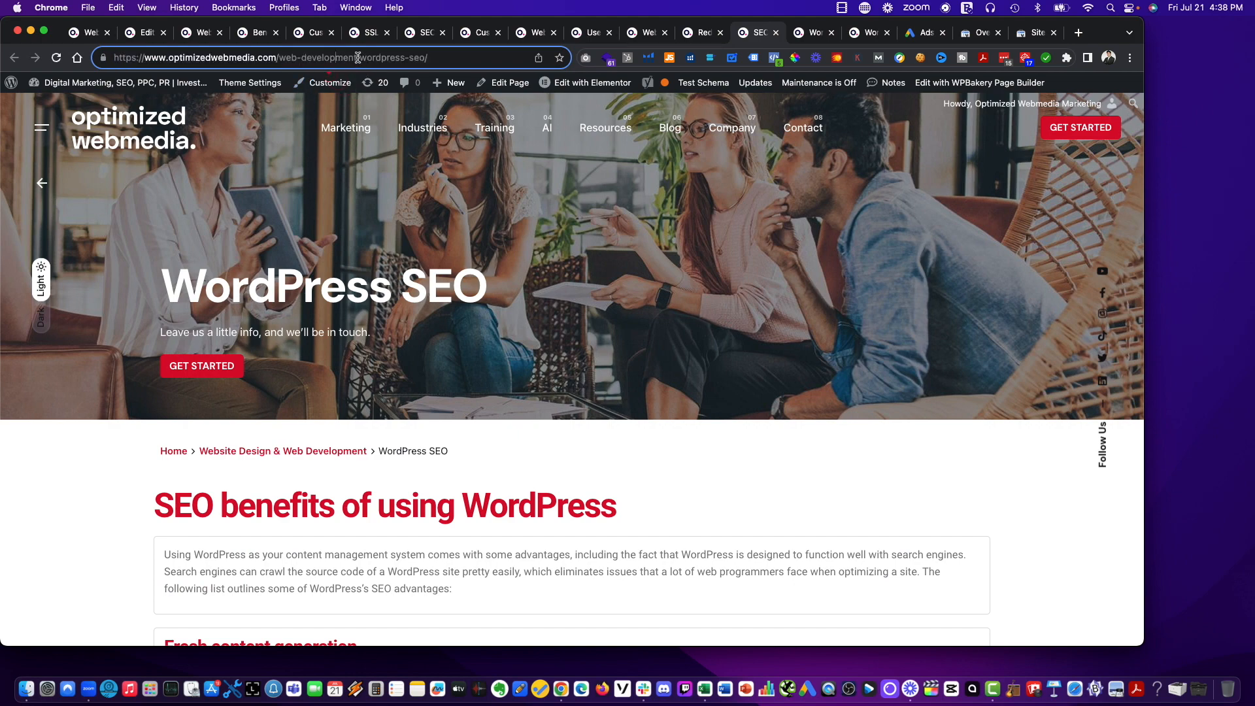
drag(358, 57, 312, 58)
text(site-desig)
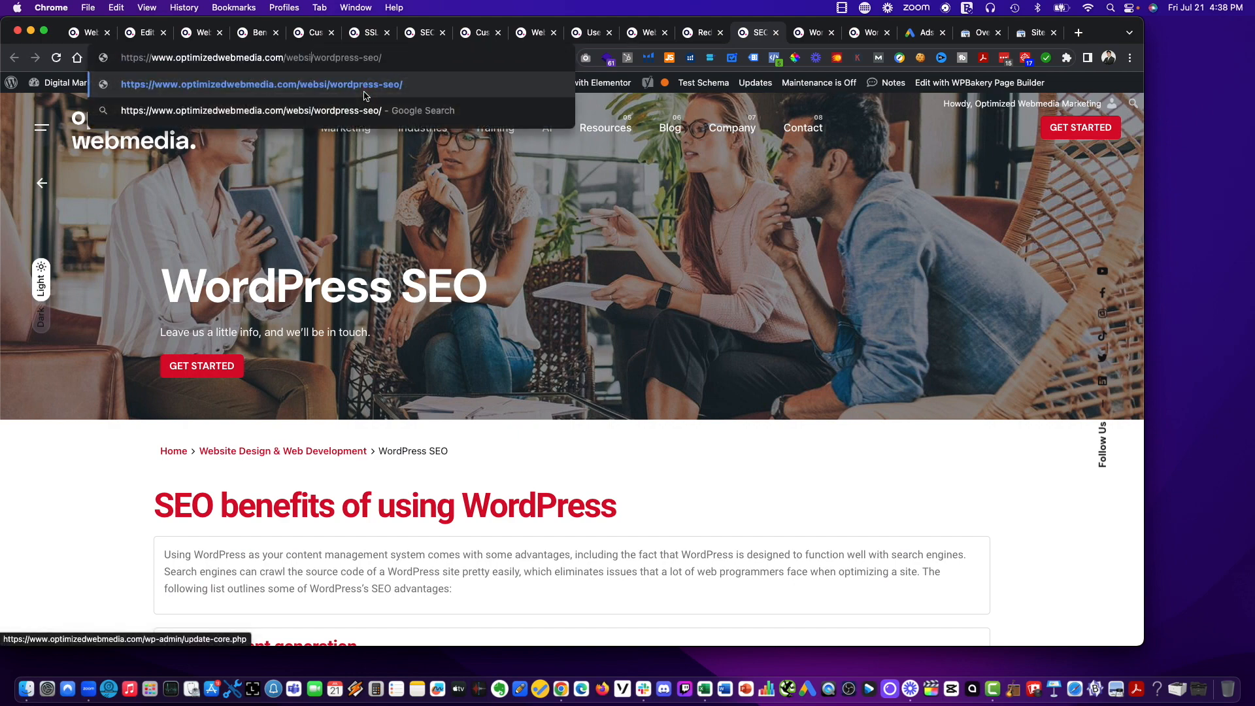
text(n)
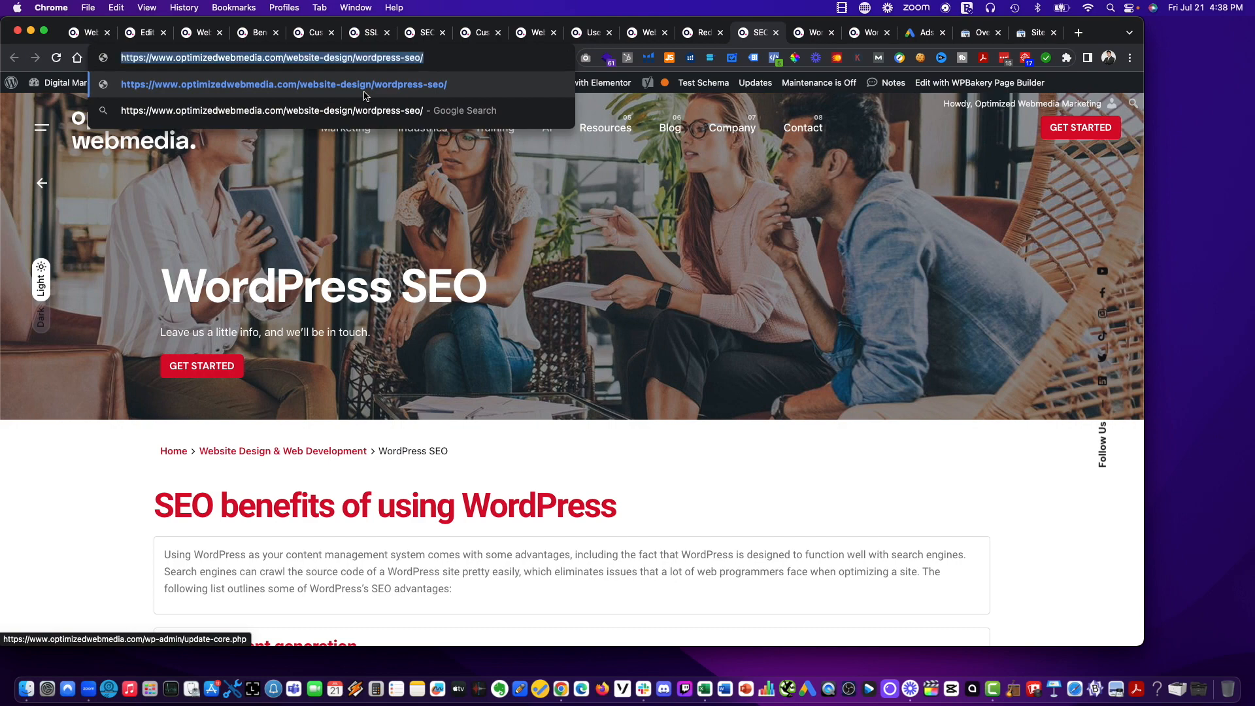
key(Return)
click(726, 28)
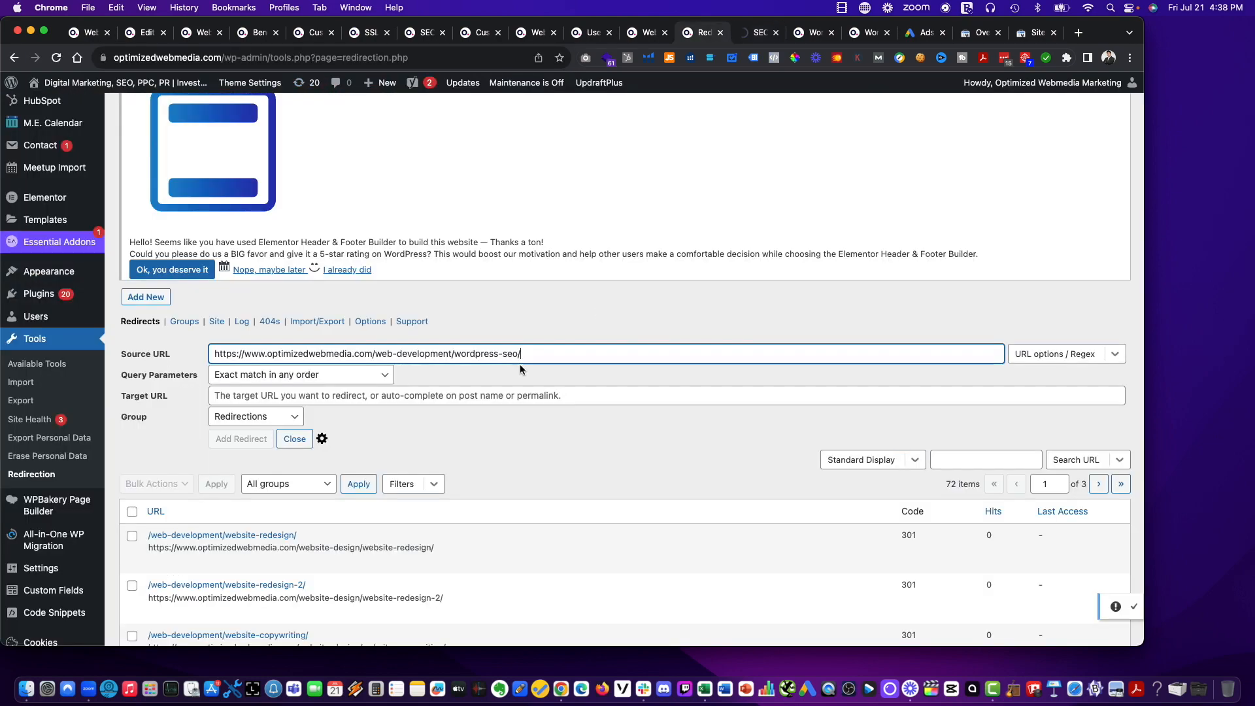
click(460, 395)
key(cmd+v)
Reload the WordPress SEO page to check its new address and add its redirect.
click(757, 32)
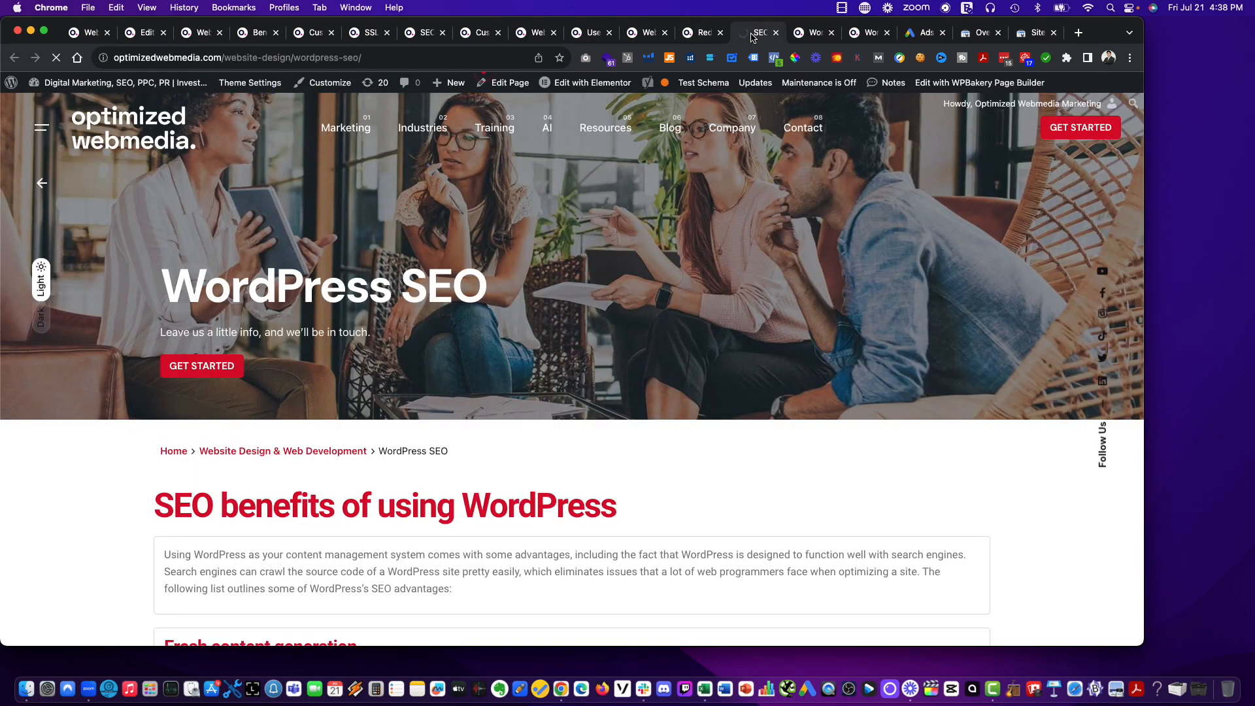
key(cmd+r)
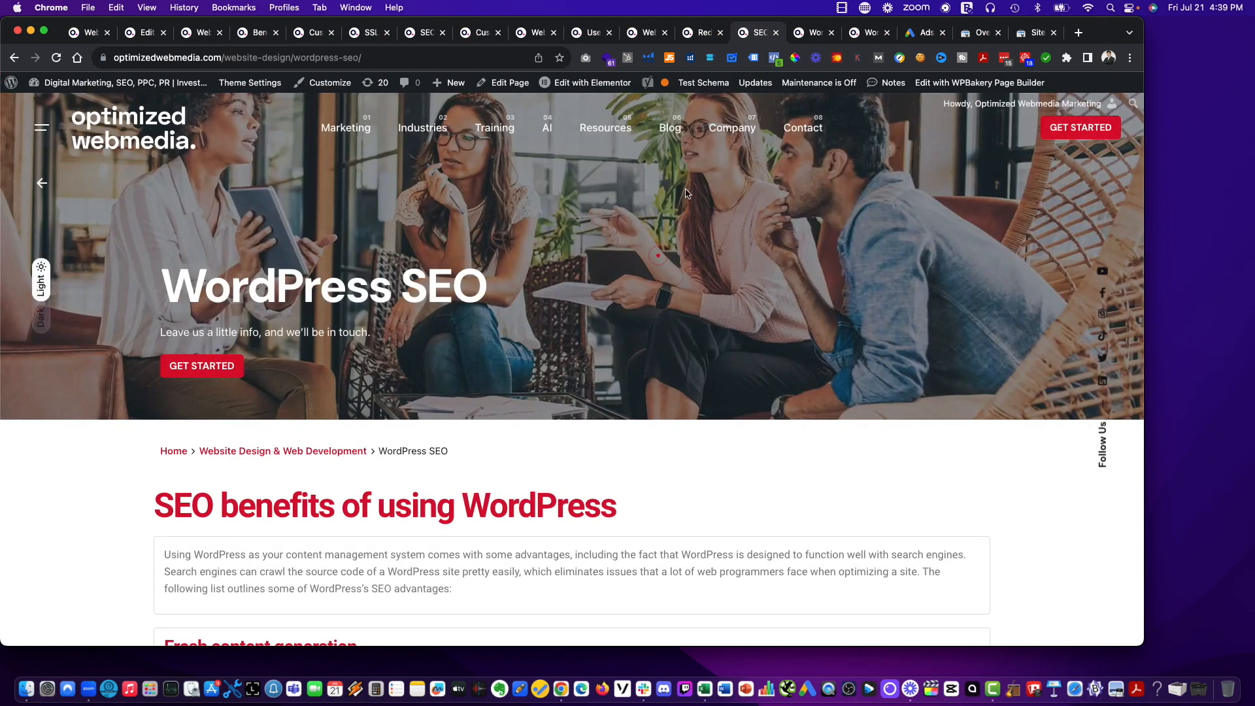
click(694, 32)
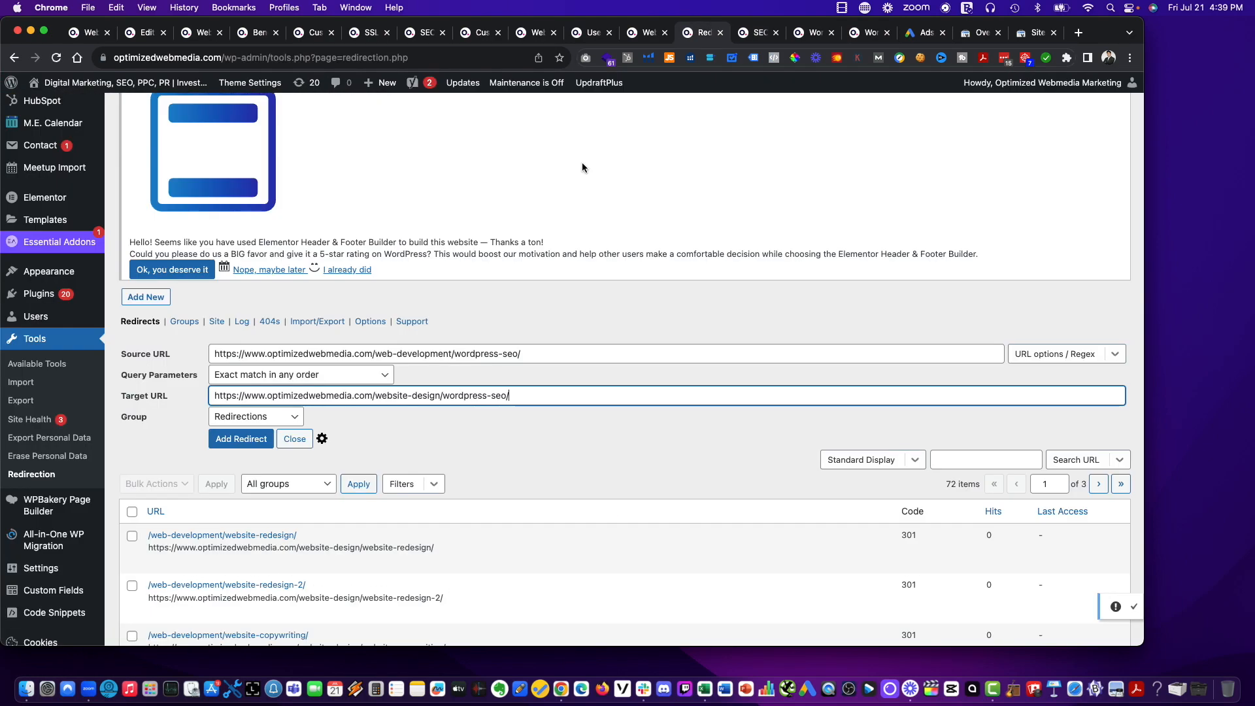
drag(697, 38, 752, 38)
click(802, 38)
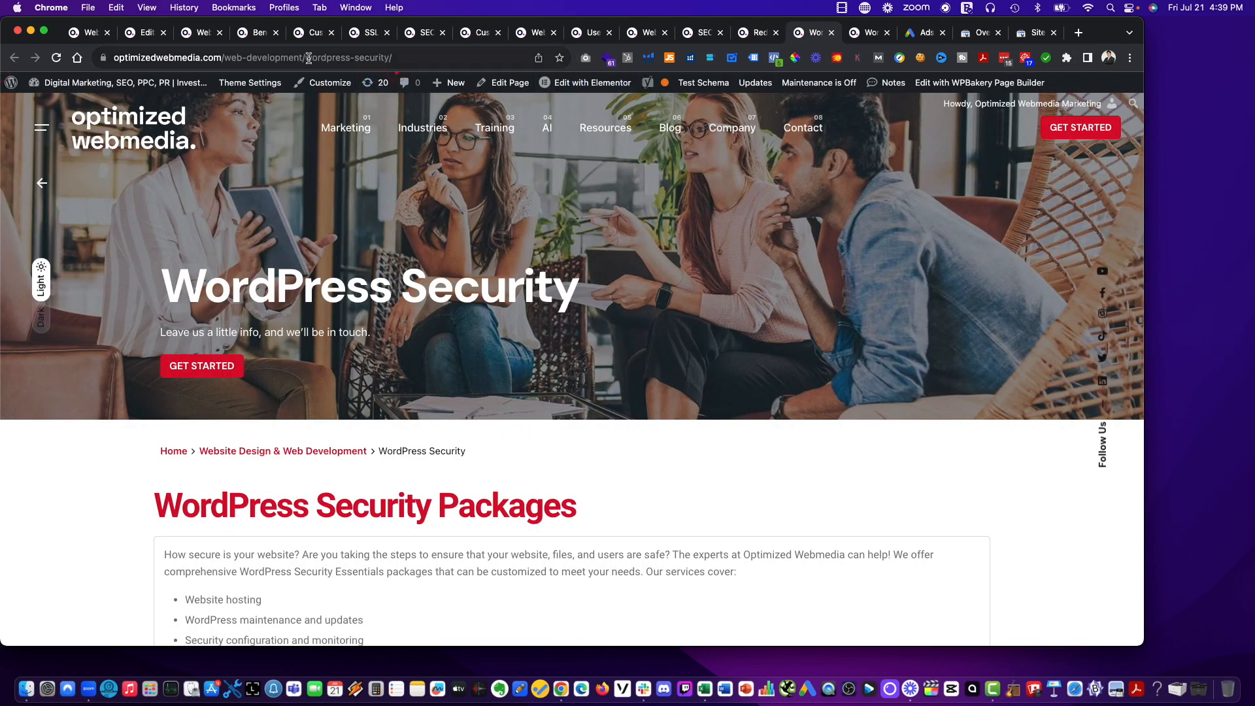
click(338, 62)
click(755, 34)
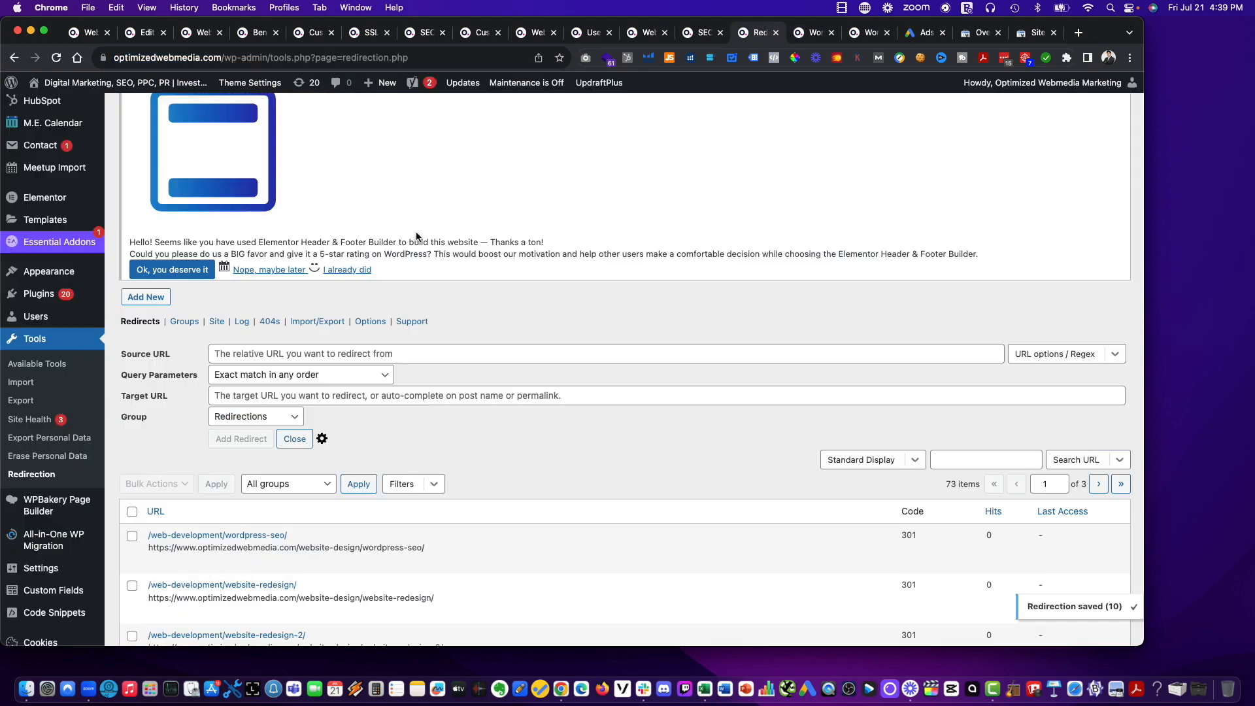
click(357, 352)
key(super+v)
click(811, 37)
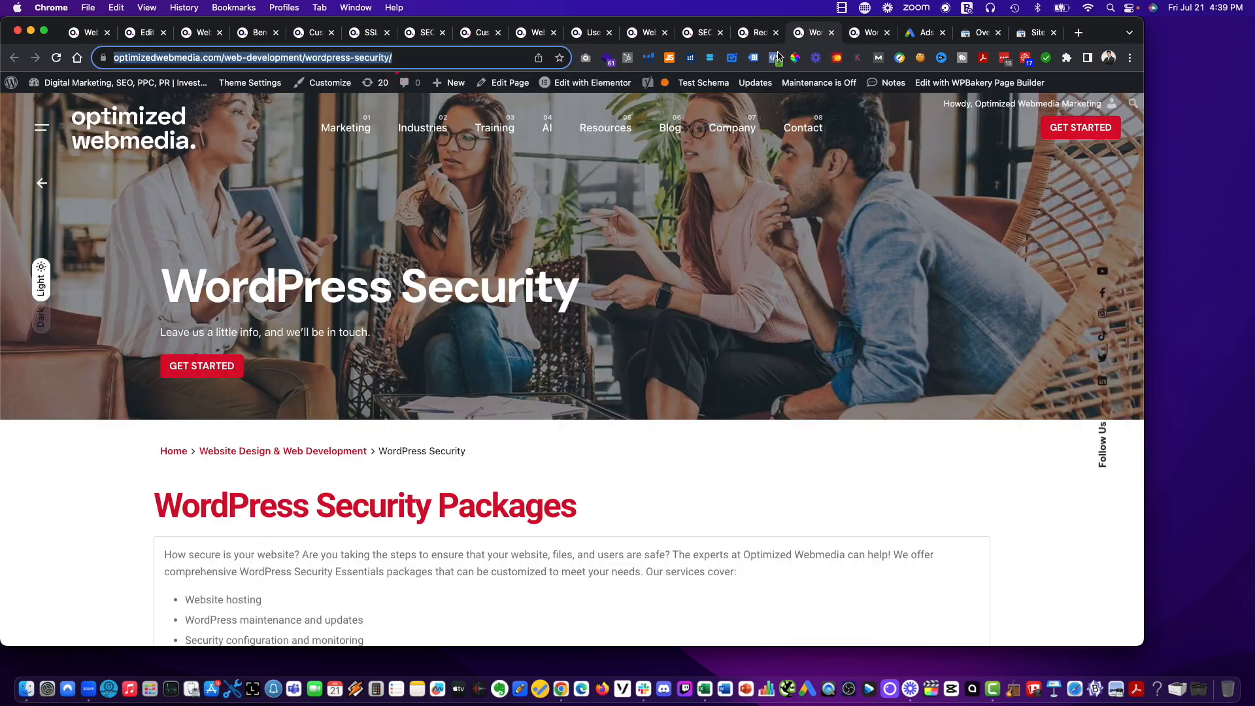
click(280, 53)
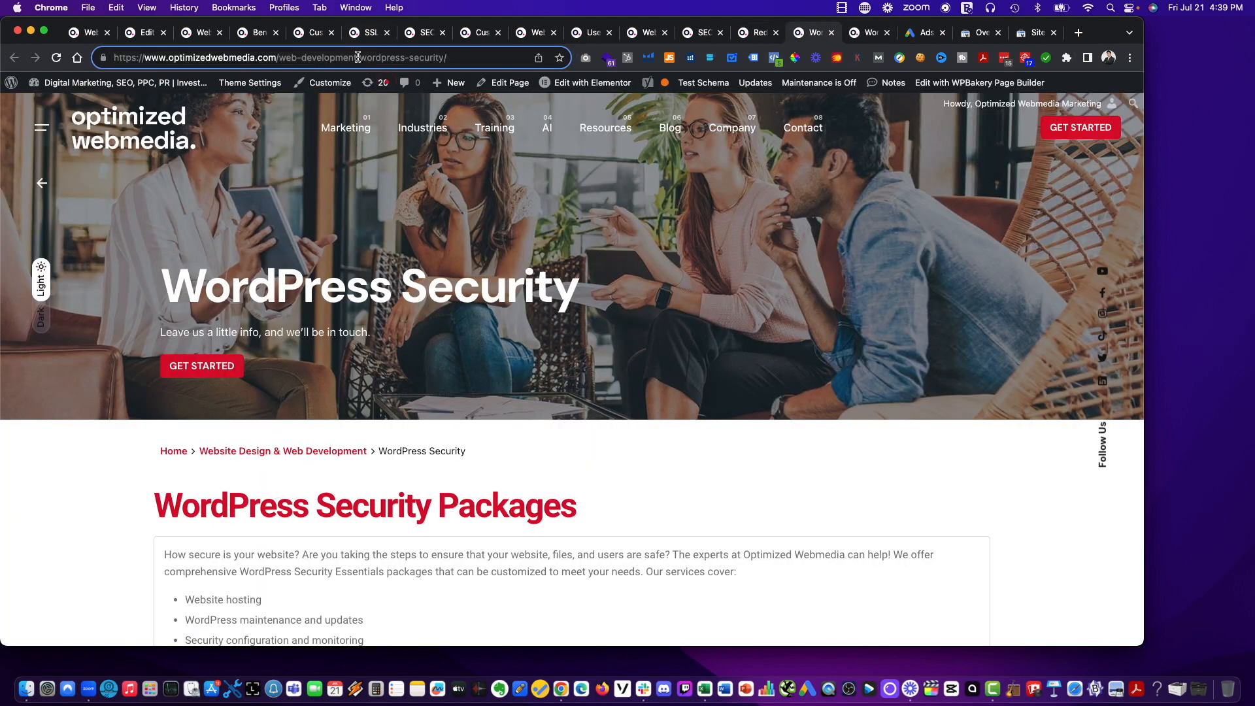
drag(357, 58, 310, 60)
text(site-design)
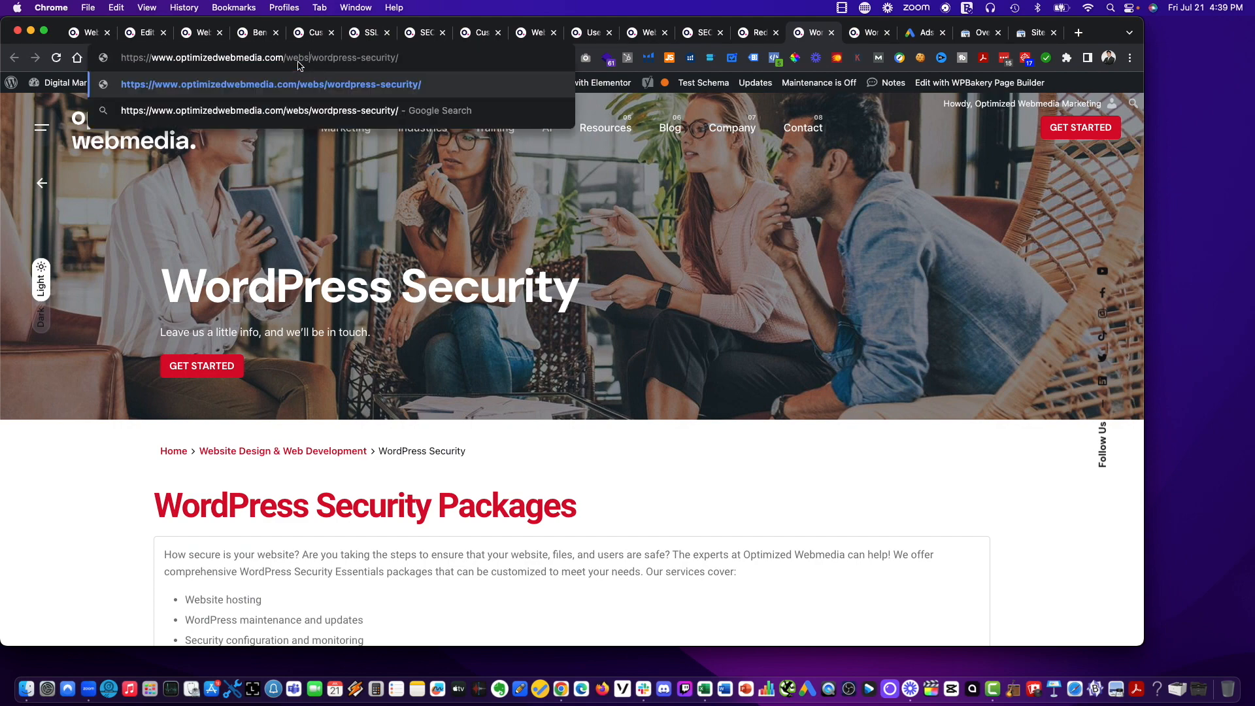
key(super+a)
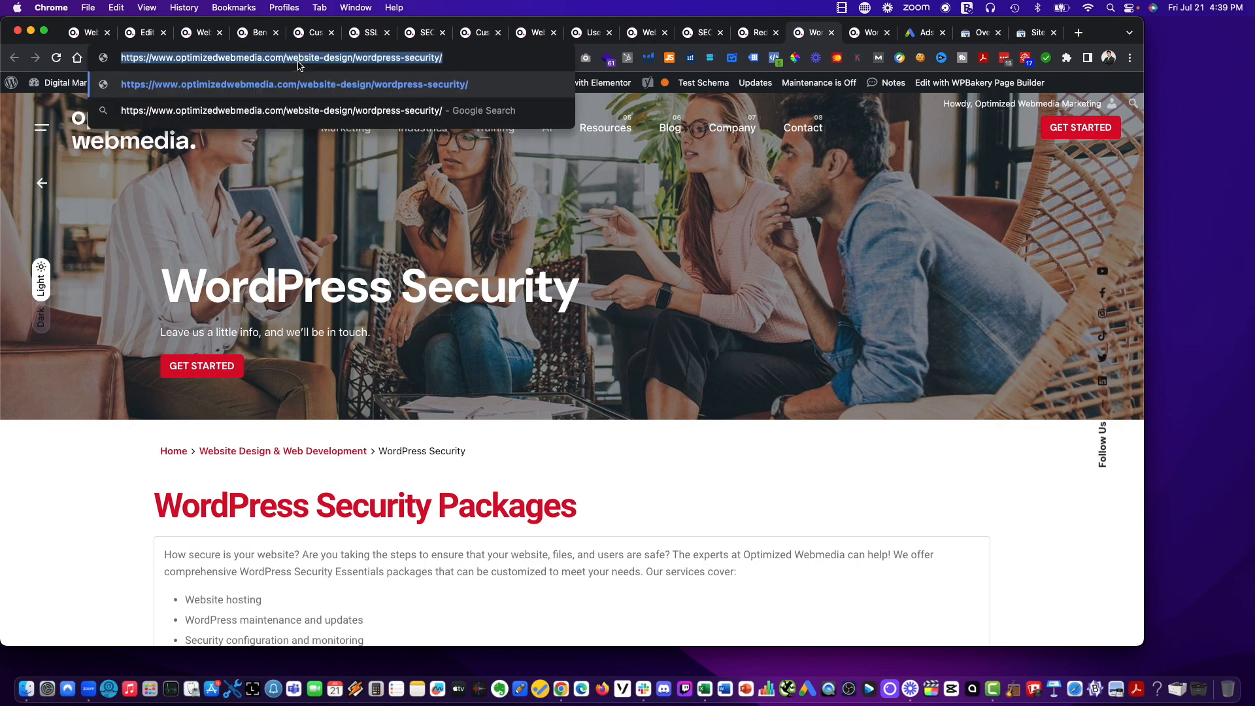
key(Return)
click(759, 32)
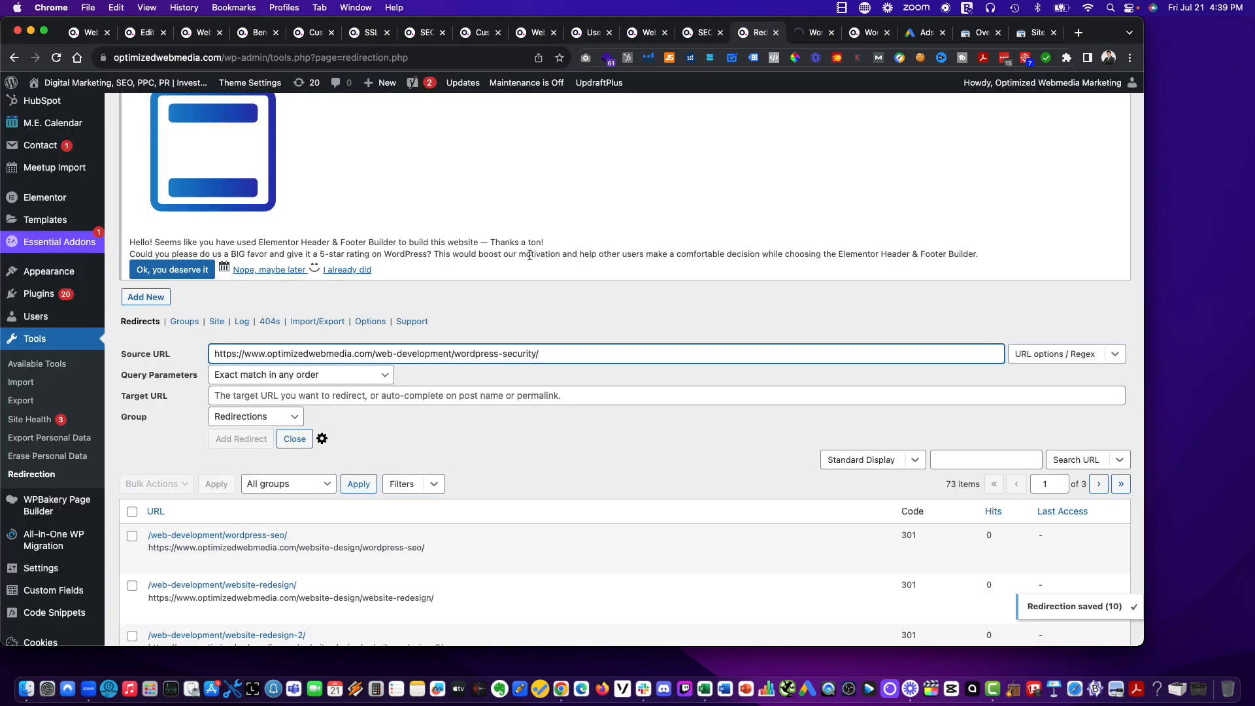
click(324, 396)
key(super+v)
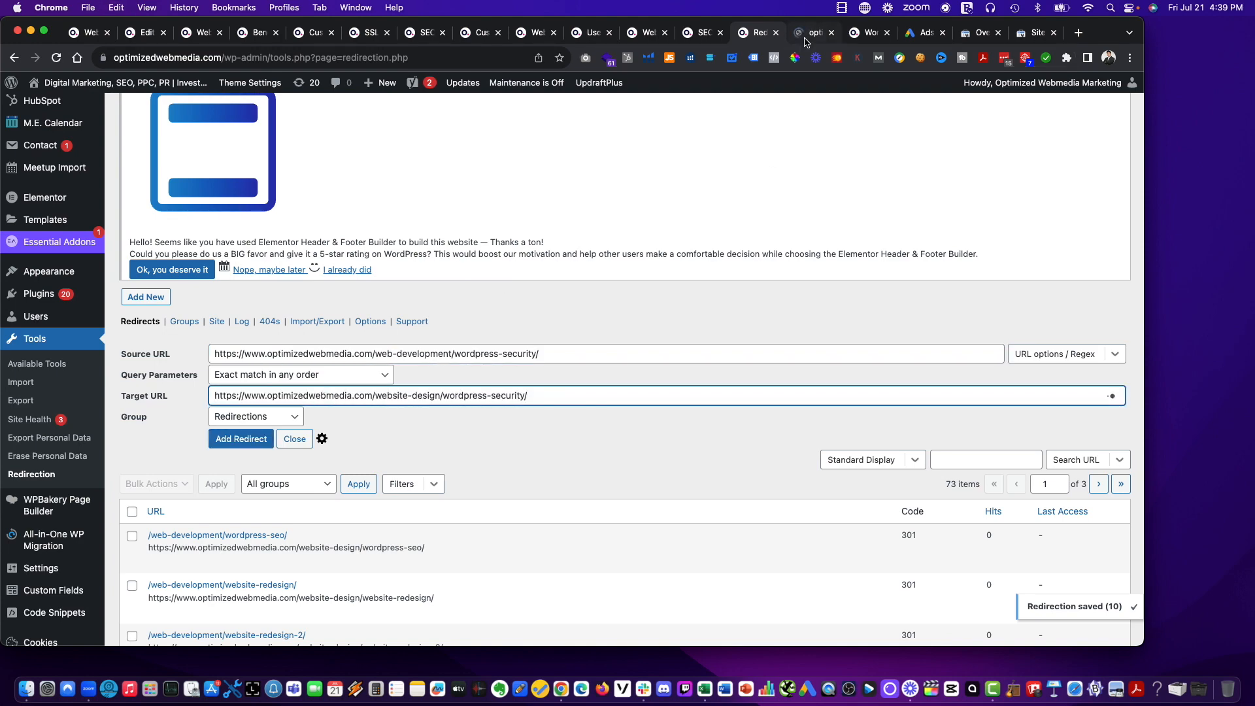
Reload the WordPress Security page to check its new address and add its redirect.
click(815, 32)
key(super+r)
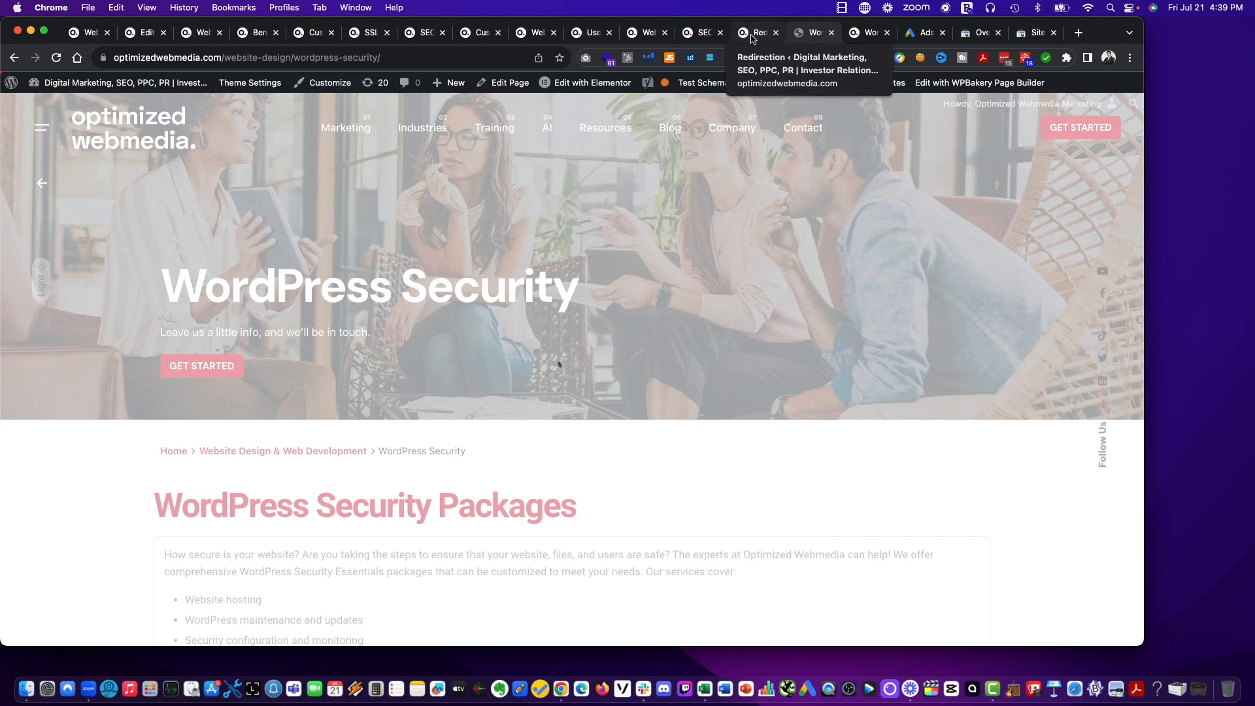
click(757, 32)
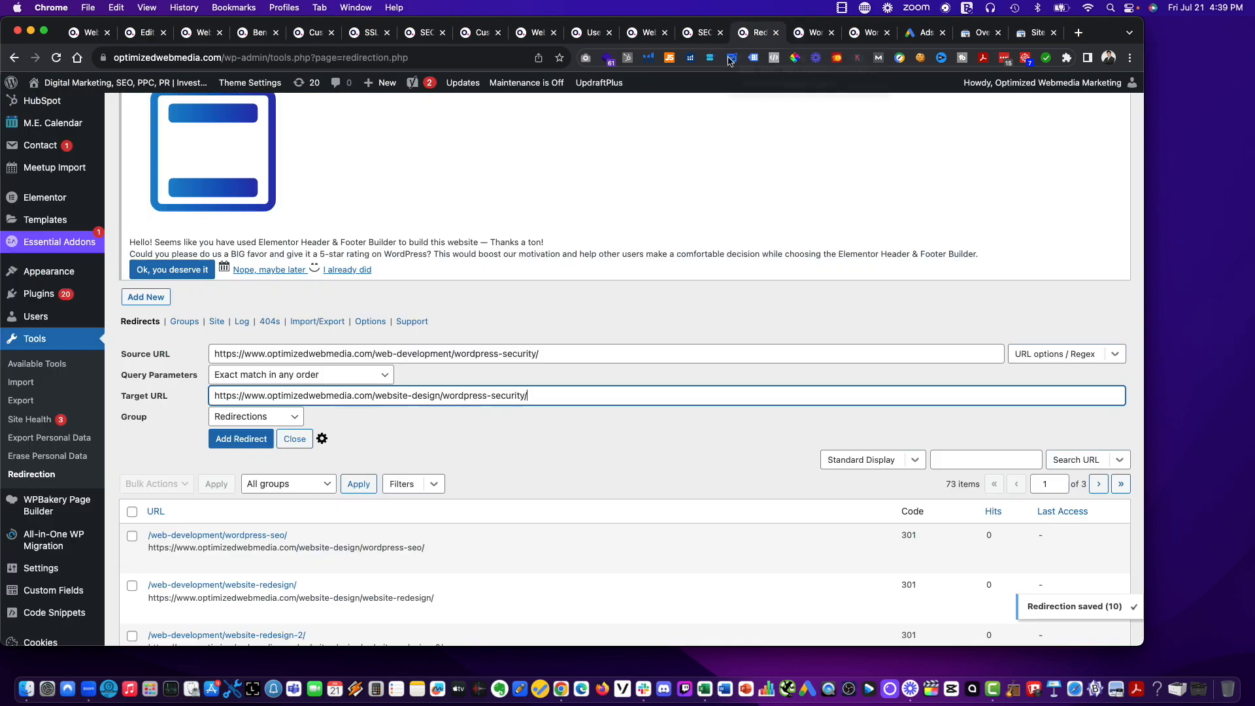
key(Return)
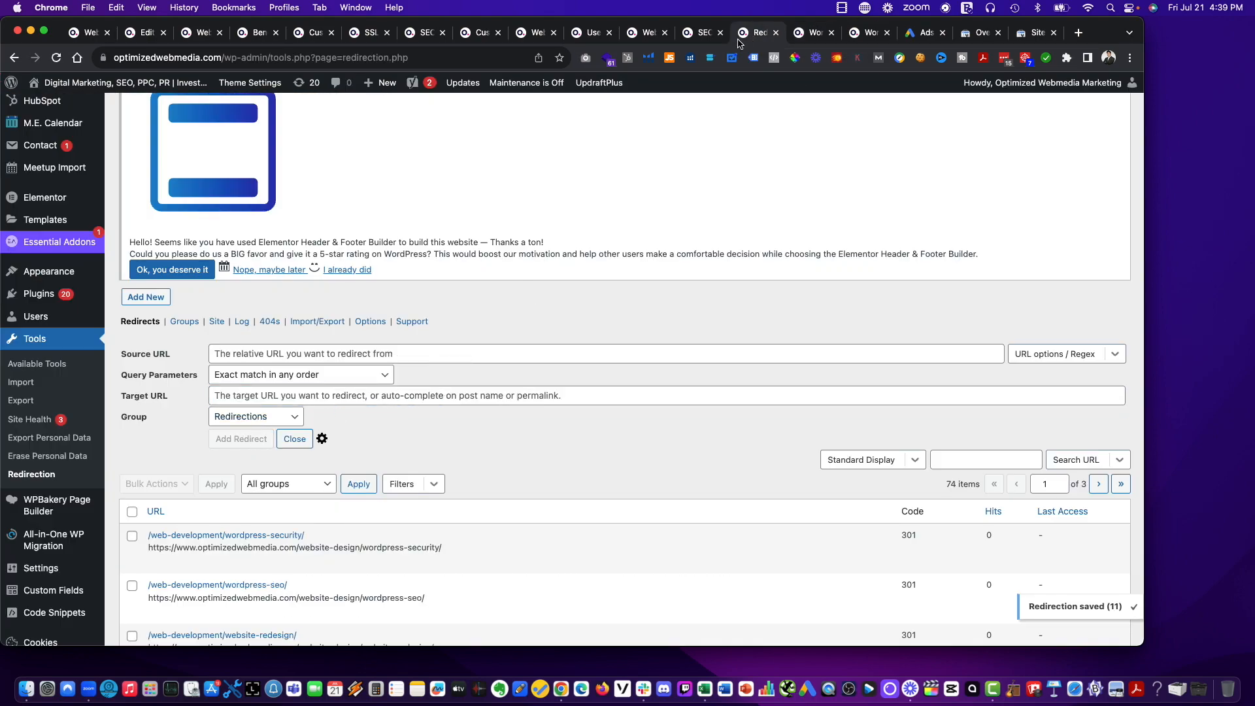
drag(739, 40, 780, 51)
key(ctrl+Tab)
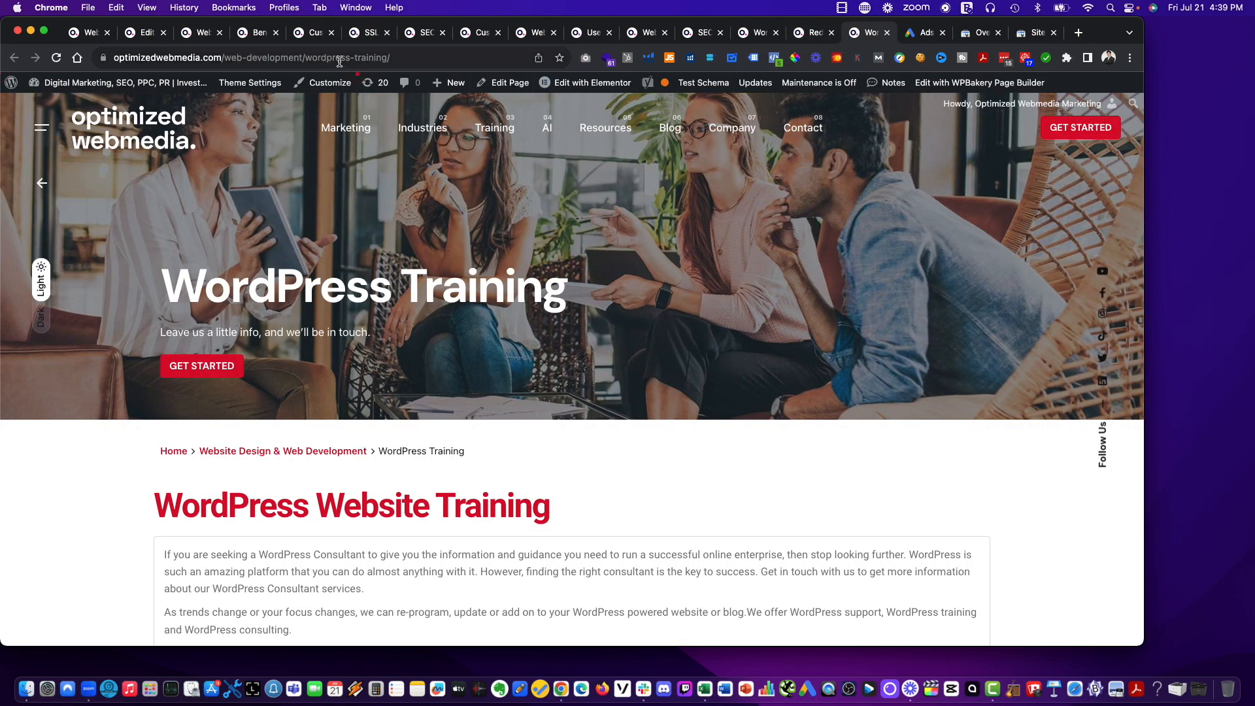
key(ctrl+shift+Tab)
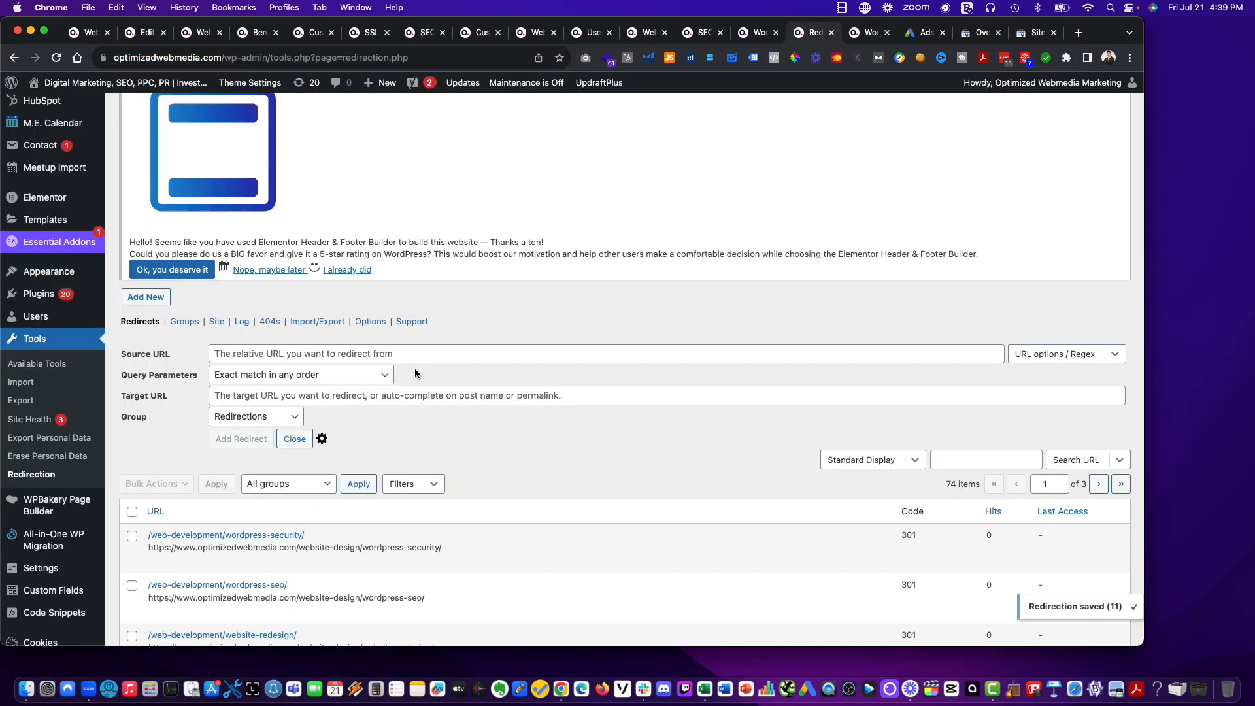
text(https://www.optimizedwebmedia.com/web-development/wordpress-training/)
click(857, 33)
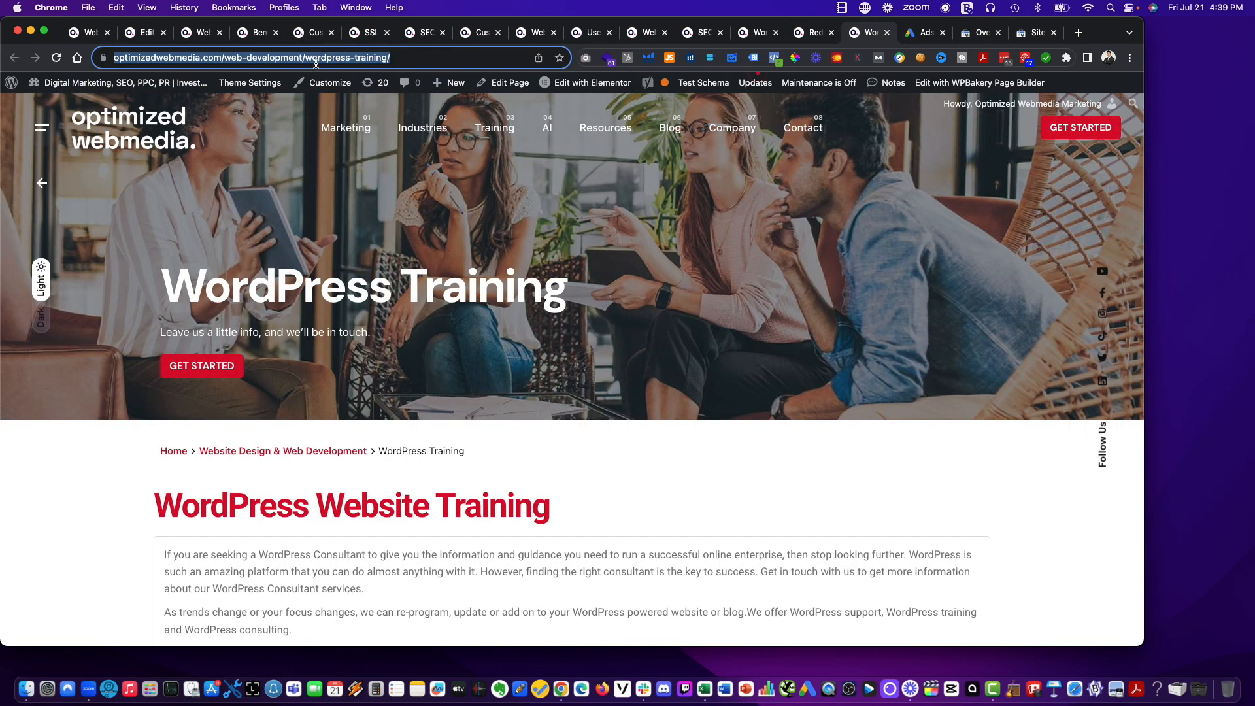
click(307, 59)
drag(357, 58, 296, 58)
text(site-design)
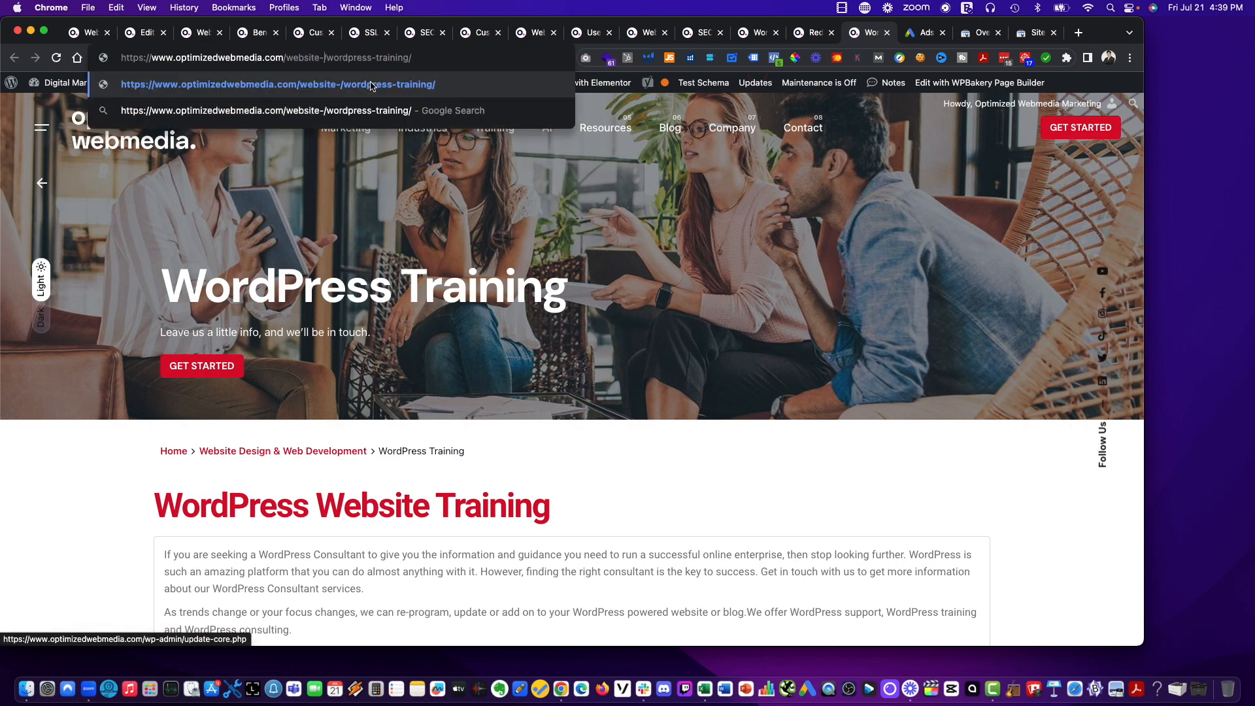
key(super+a)
key(super+c)
key(Return)
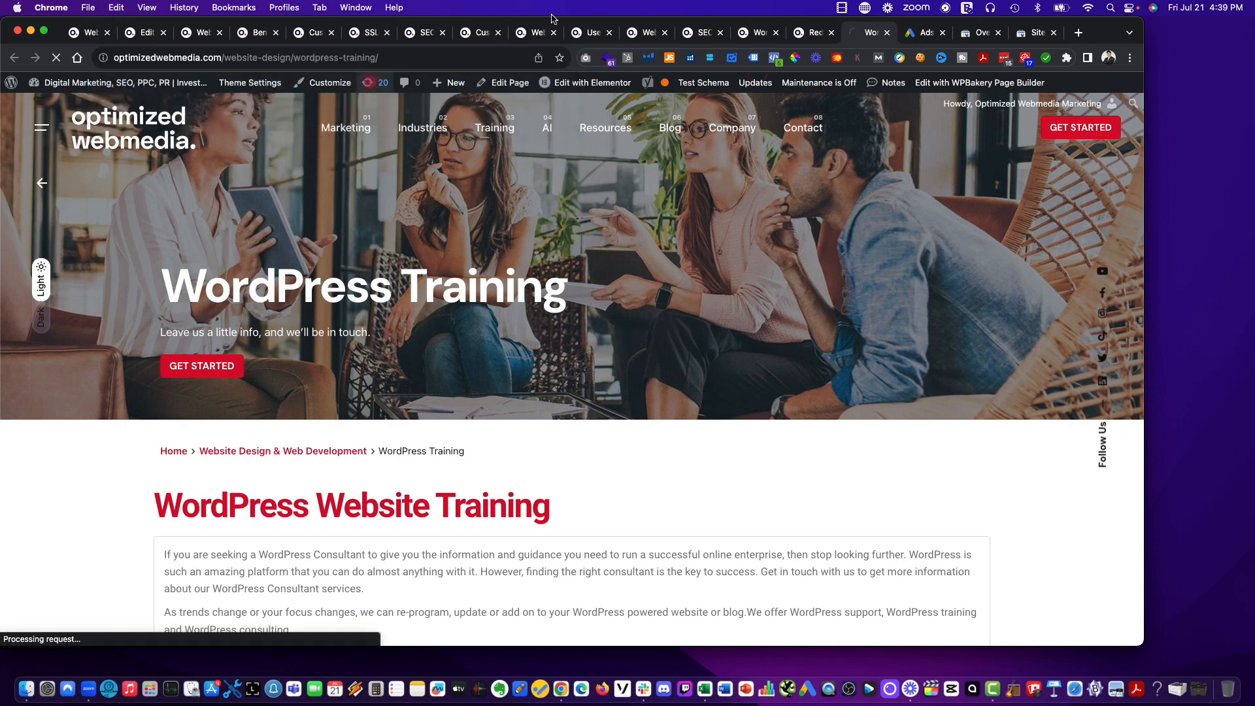
click(811, 33)
click(398, 402)
key(super+v)
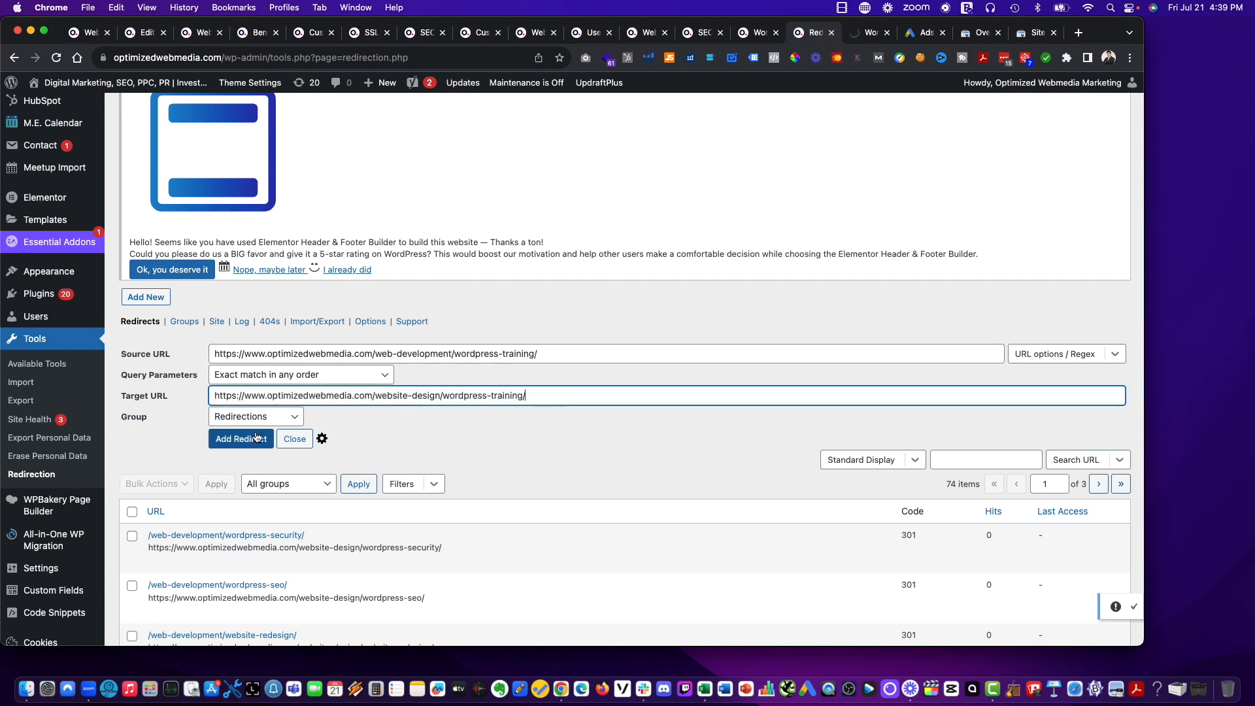
key(Return)
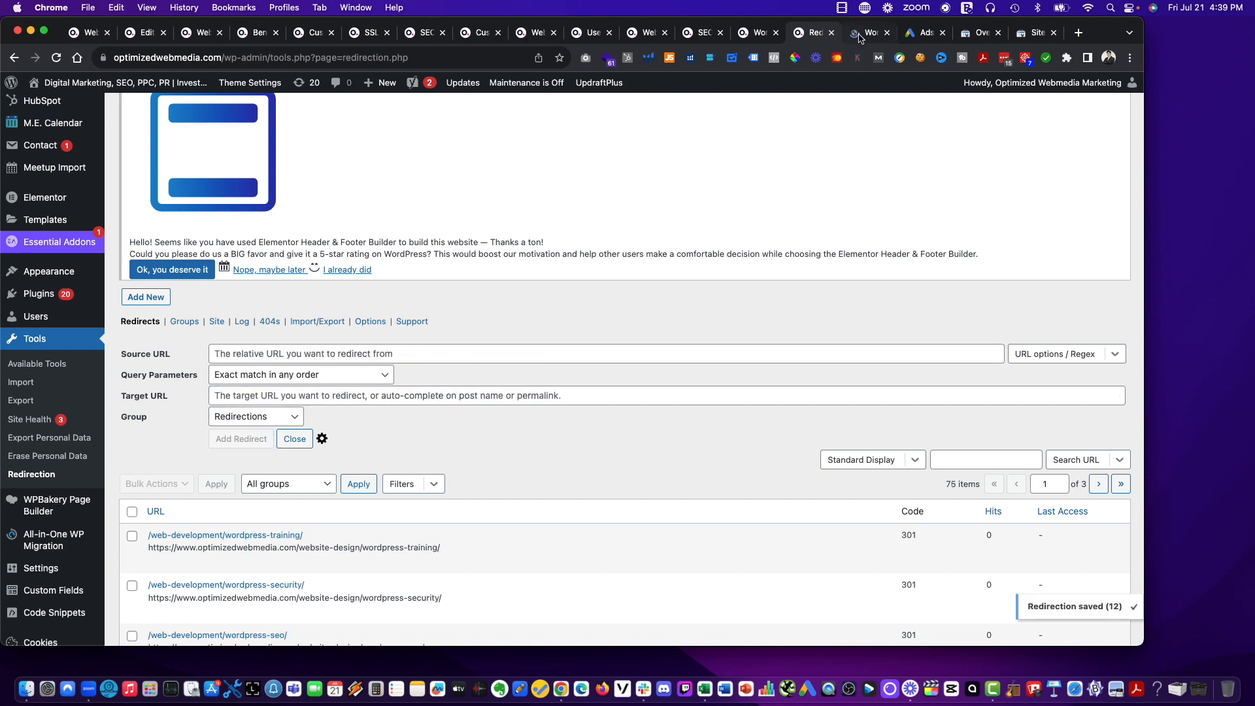
Review the list of saved redirects and check the content of the WordPress Training page at its new address.
click(857, 33)
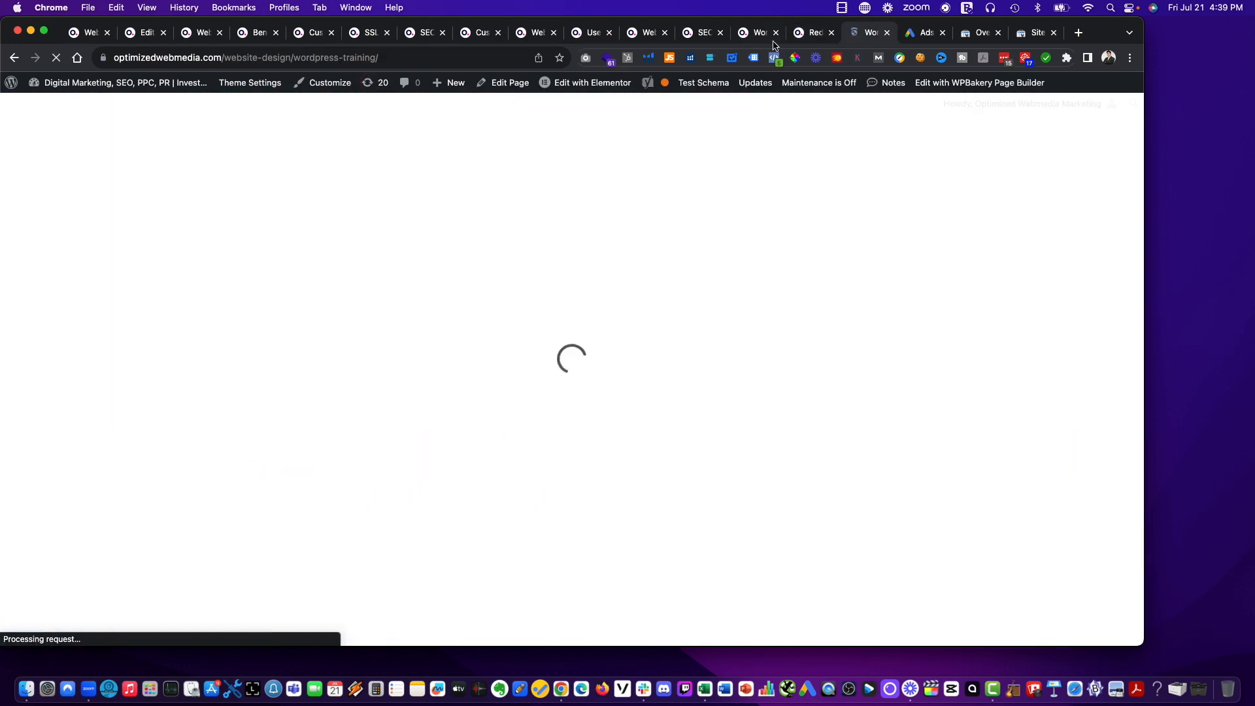
click(814, 33)
scroll(416, 393, down, 15)
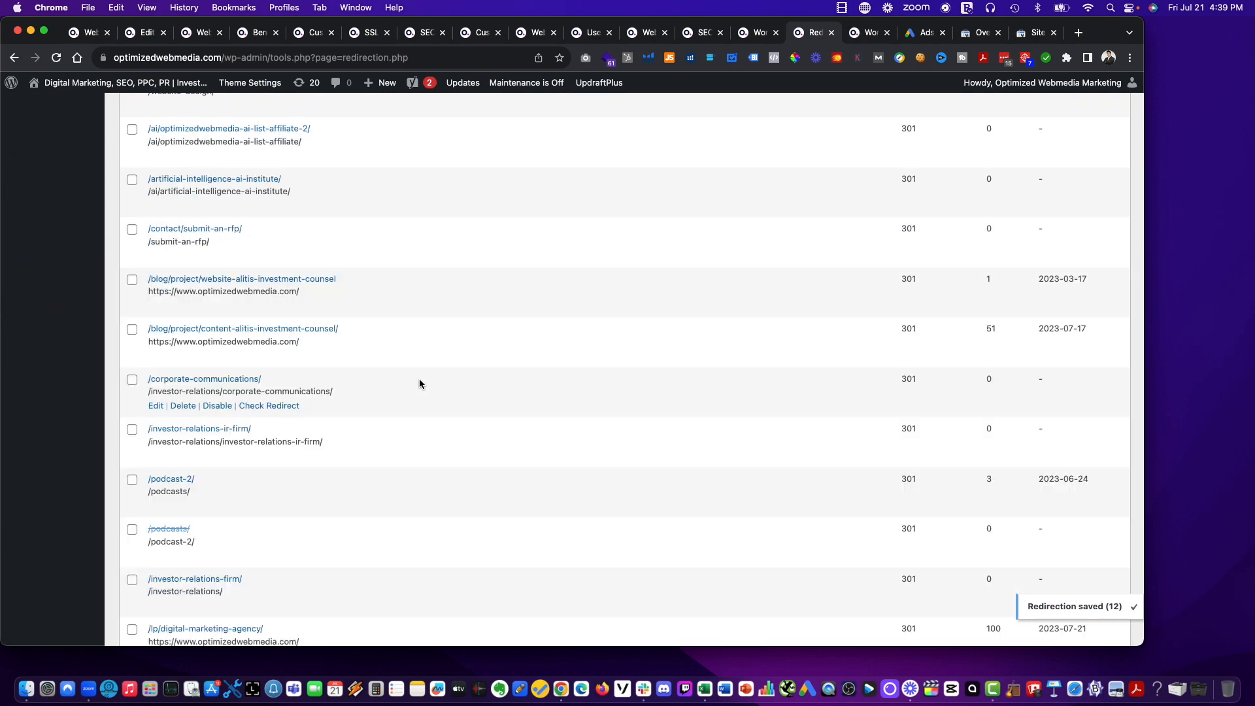
scroll(420, 384, up, 15)
scroll(421, 384, down, 10)
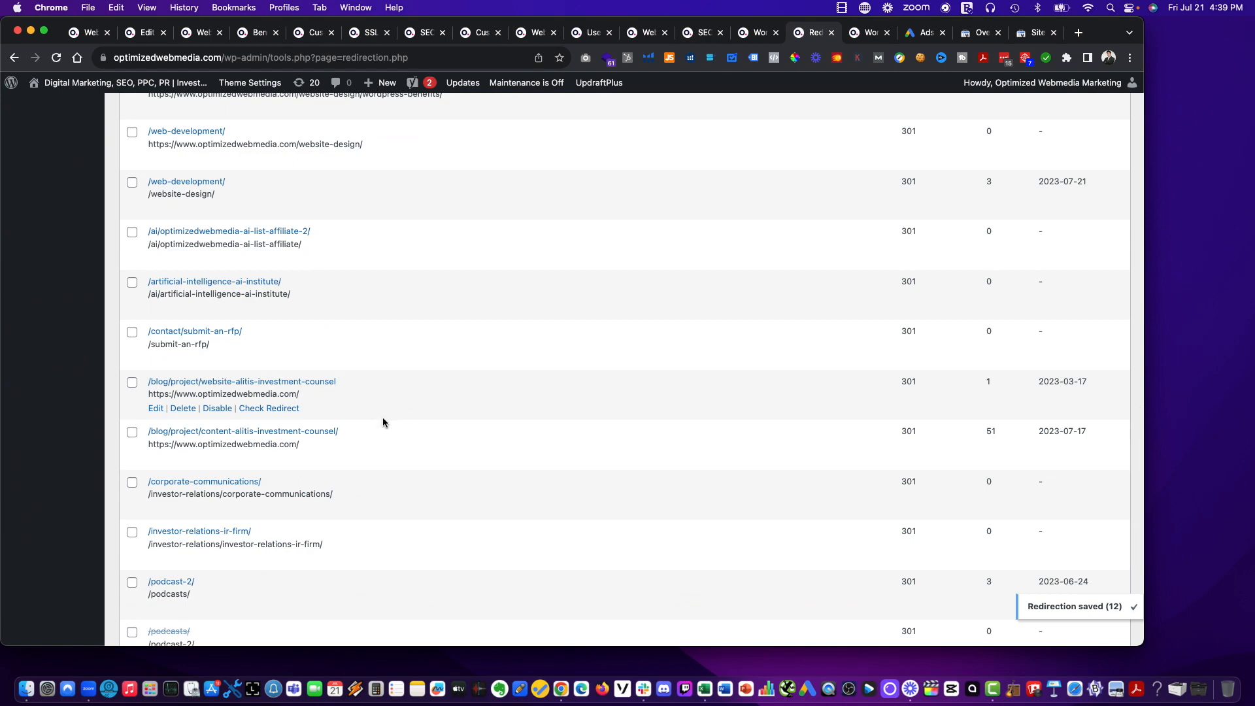
scroll(382, 418, down, 5)
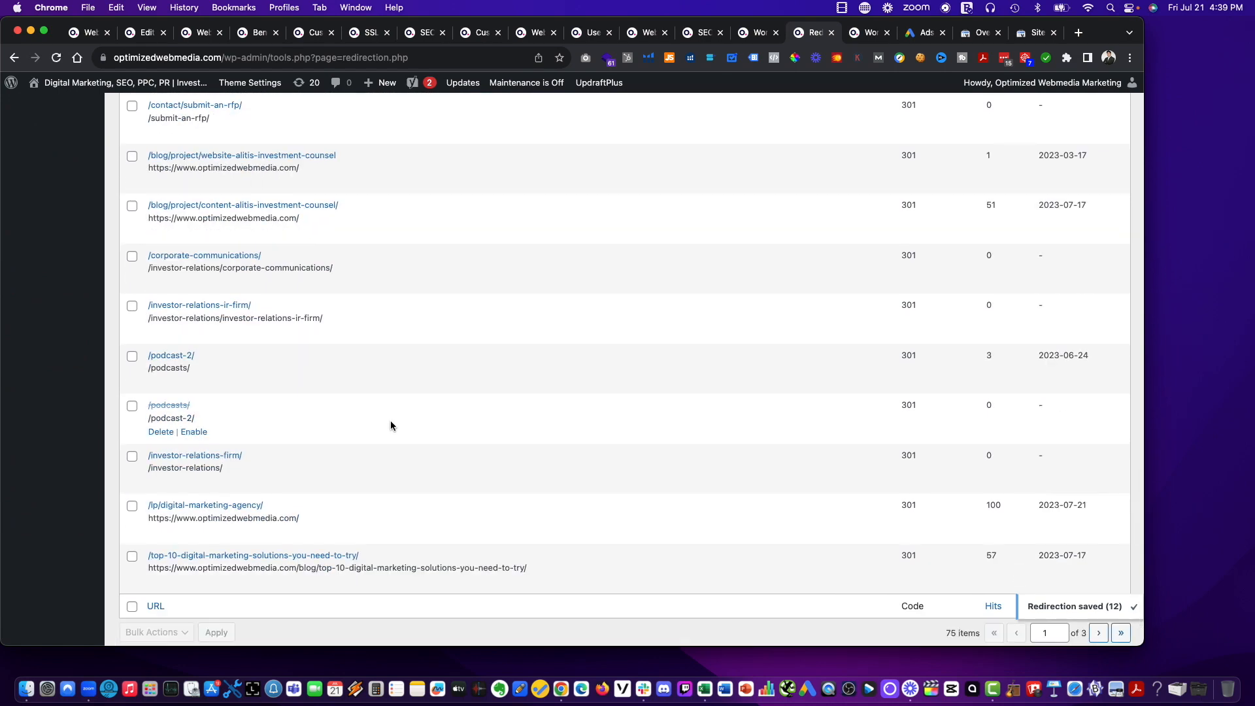
scroll(390, 421, up, 20)
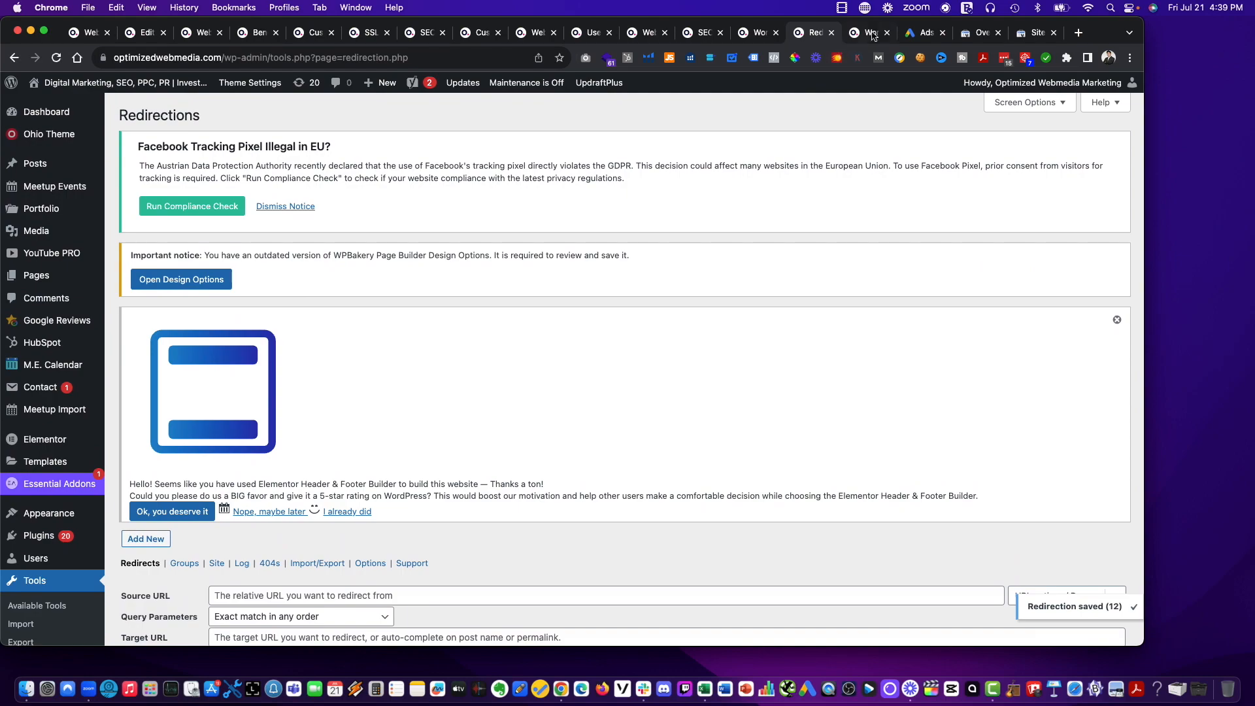
click(870, 33)
scroll(667, 267, down, 15)
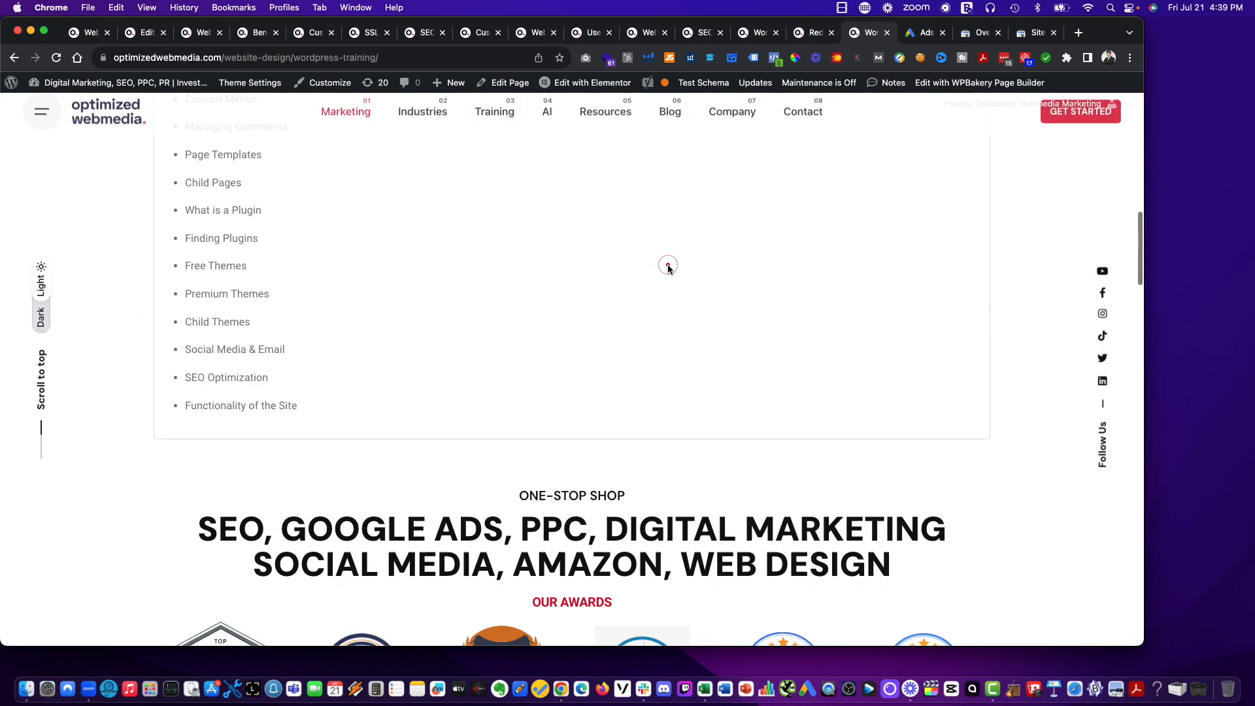
scroll(668, 267, down, 5)
scroll(588, 228, up, 20)
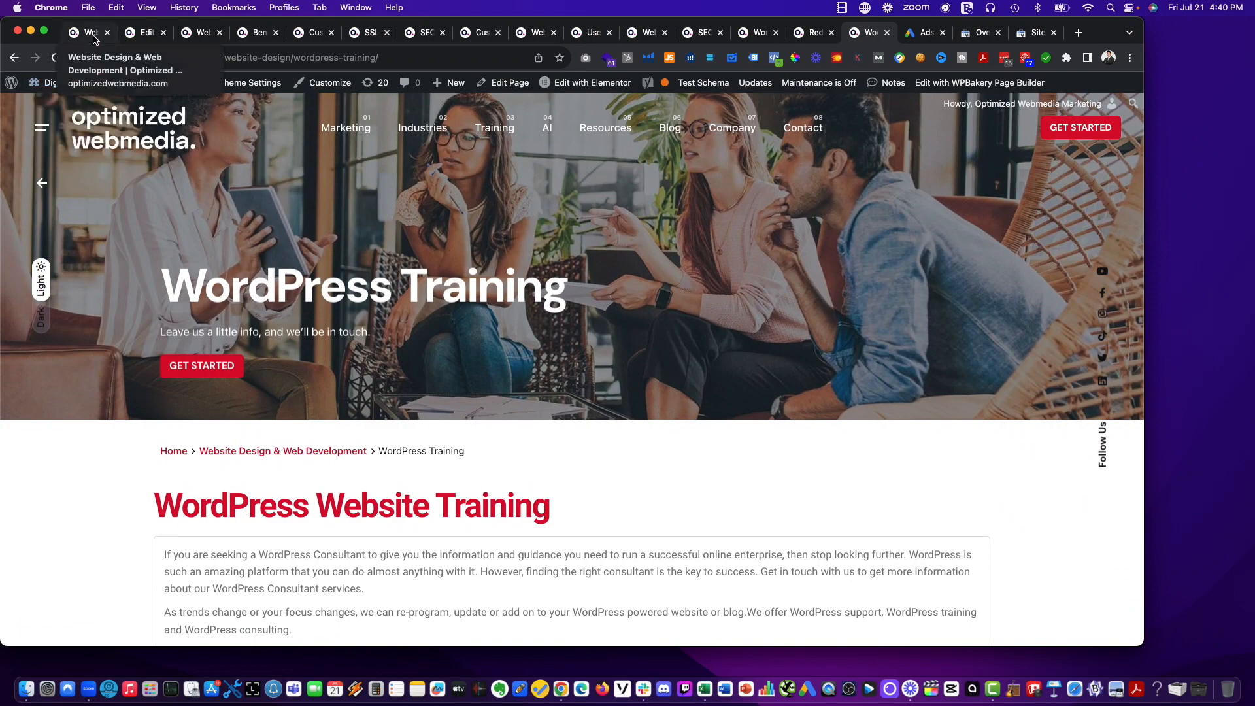
Open the WordPress SEO page from the site navigation's Website Design section to check its address.
mouse_move(341, 147)
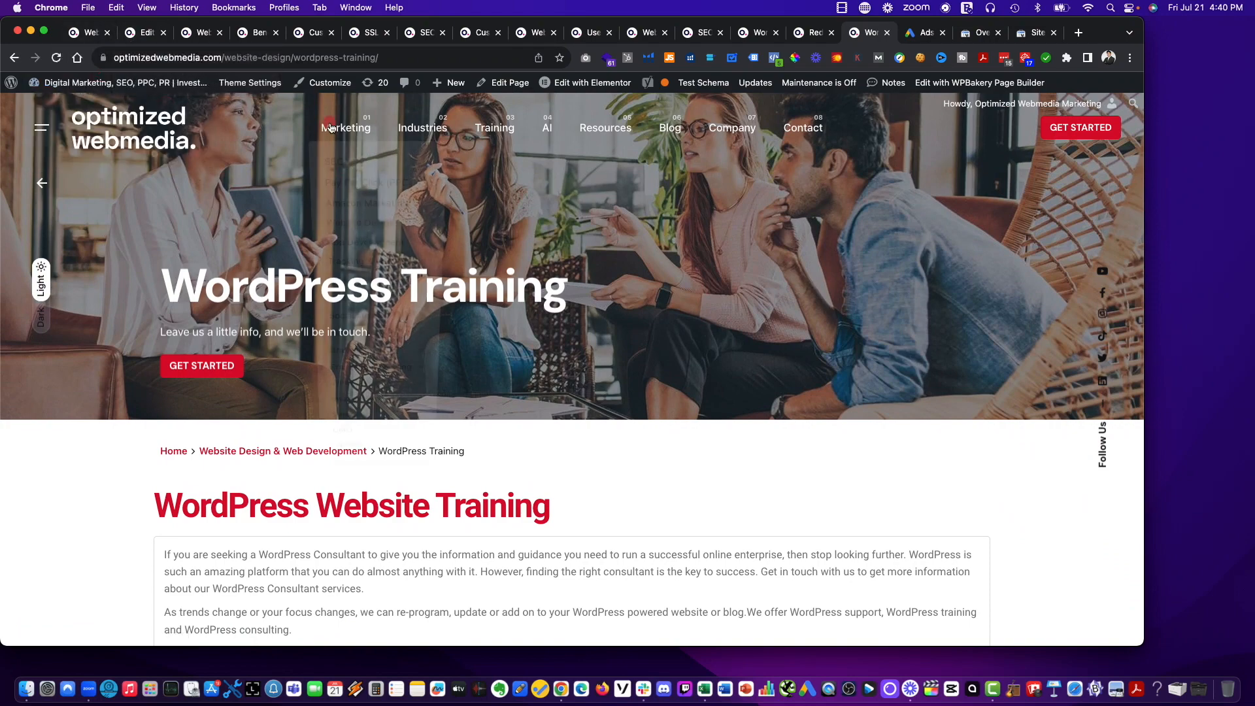
mouse_move(354, 235)
mouse_move(538, 279)
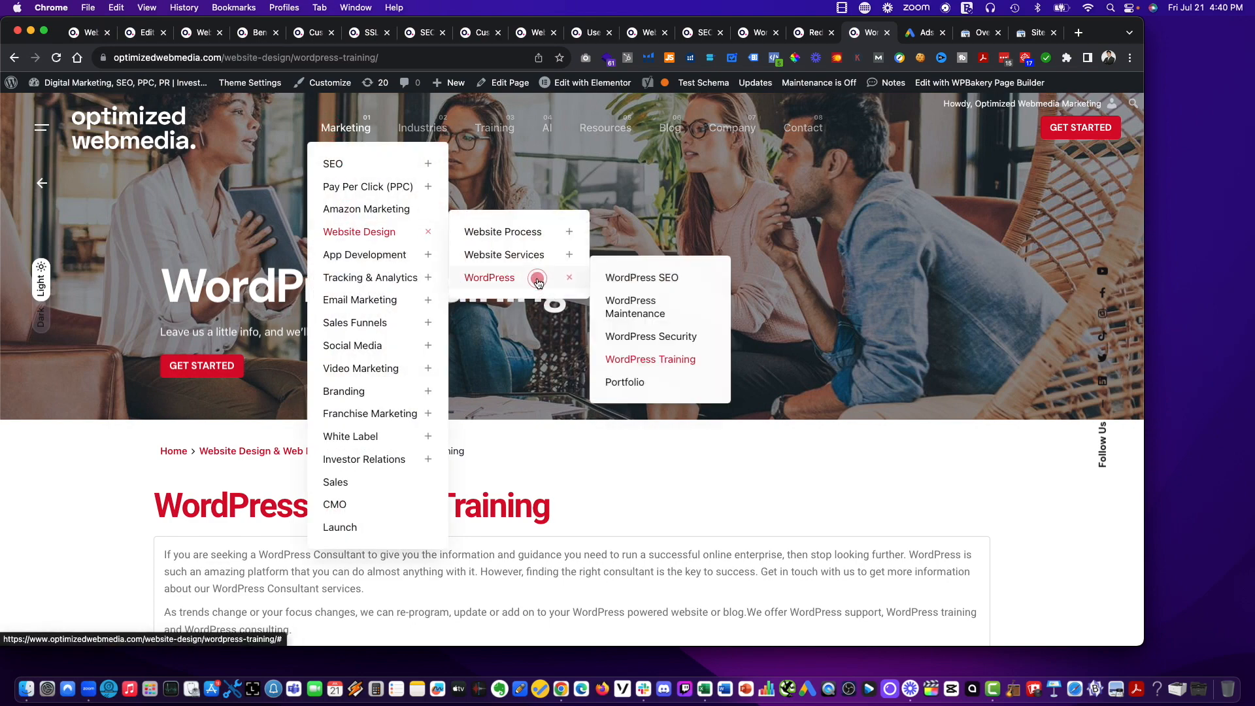
click(641, 280)
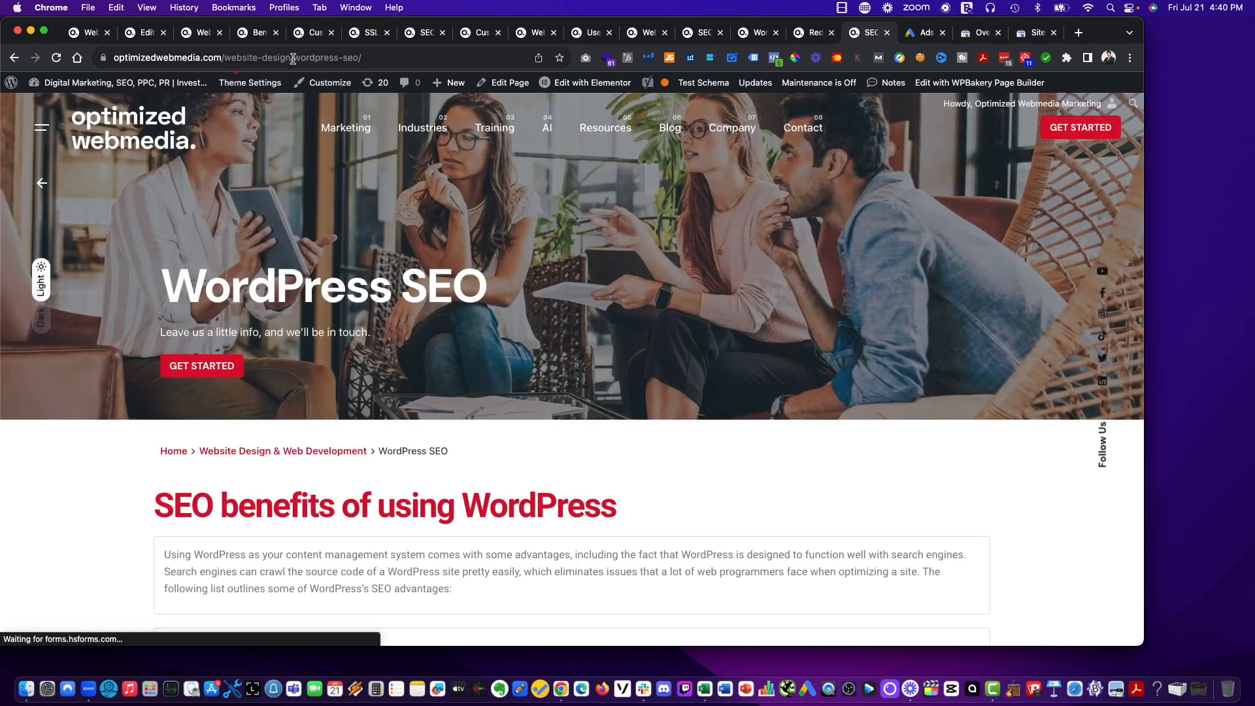
drag(293, 59, 532, 61)
key(BackSpace)
key(Return)
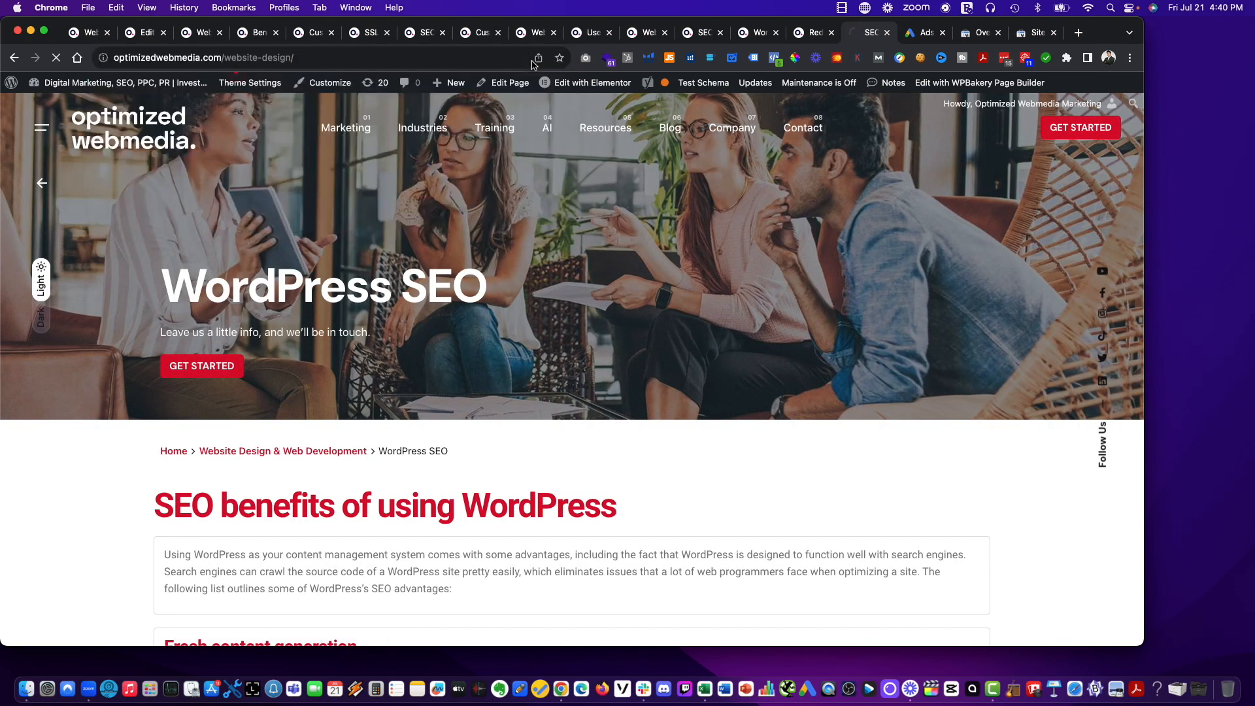
click(412, 59)
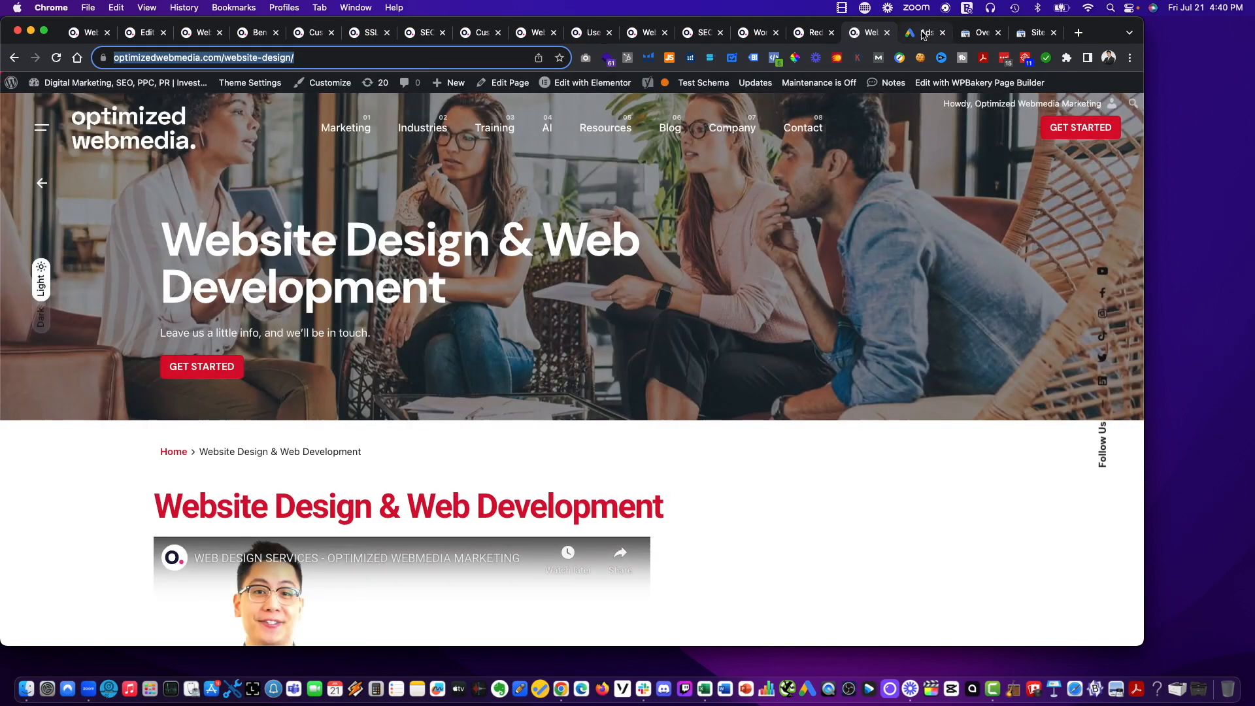
click(924, 32)
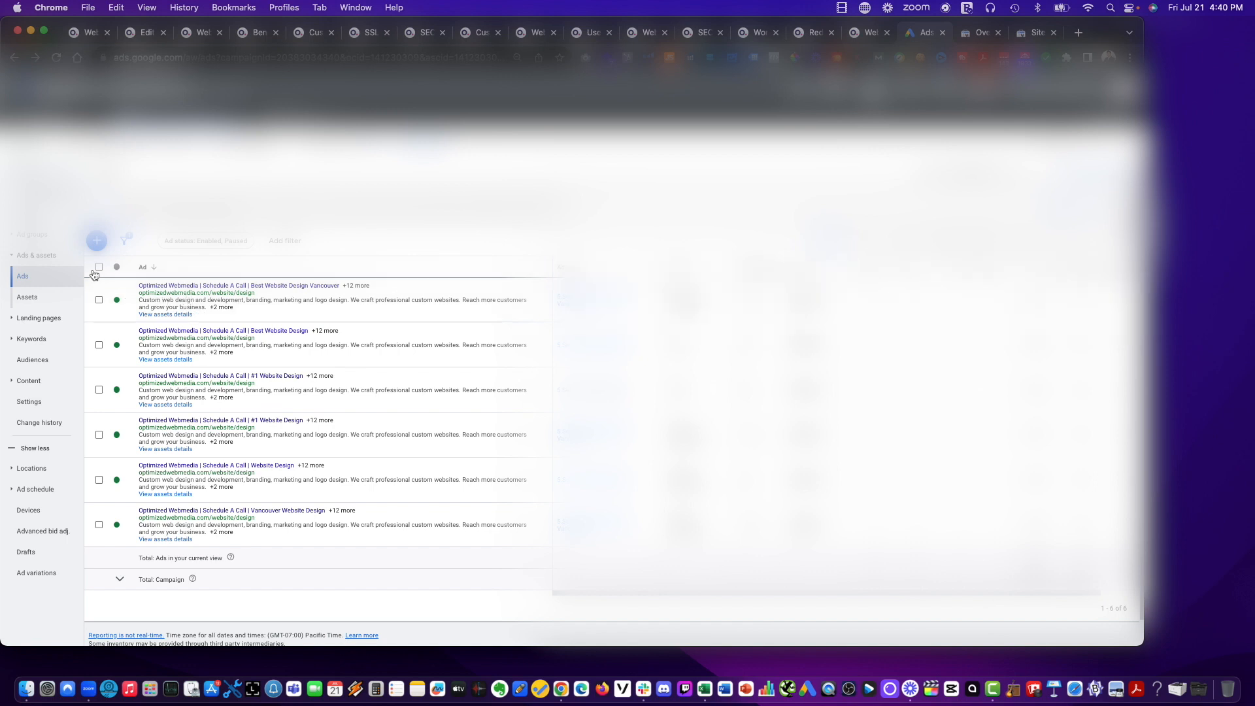
scroll(102, 288, down, 1)
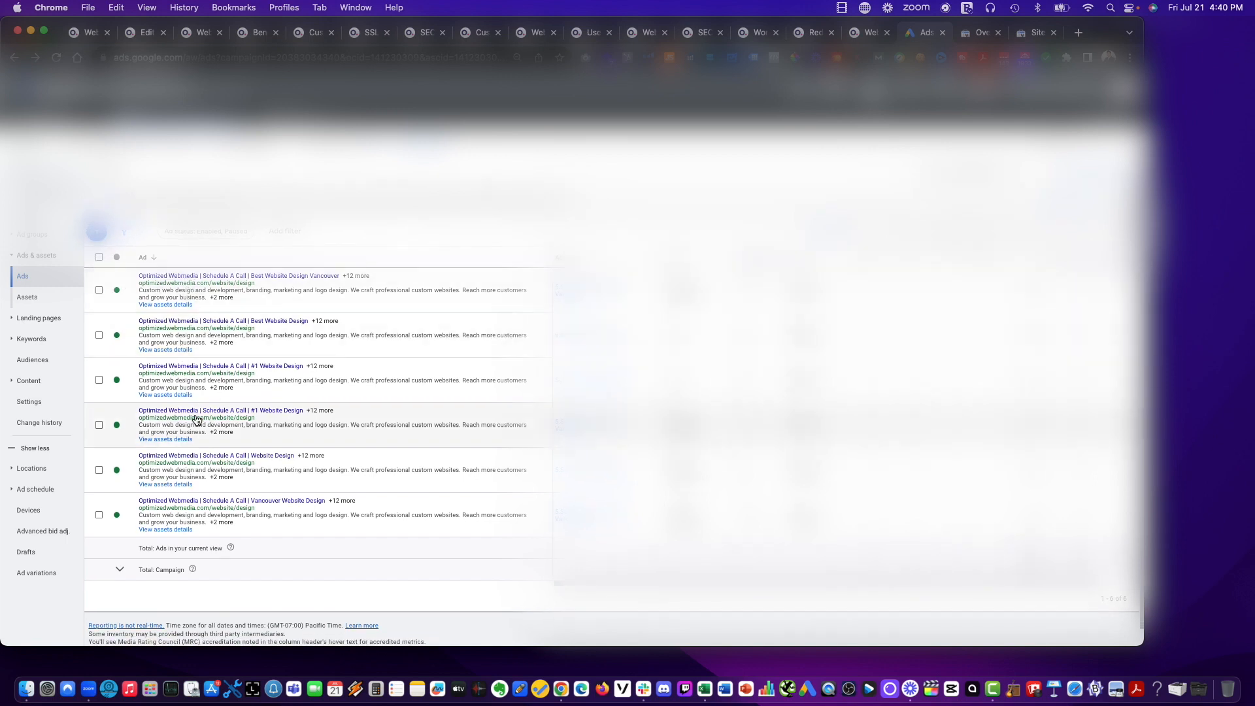
scroll(203, 503, up, 1)
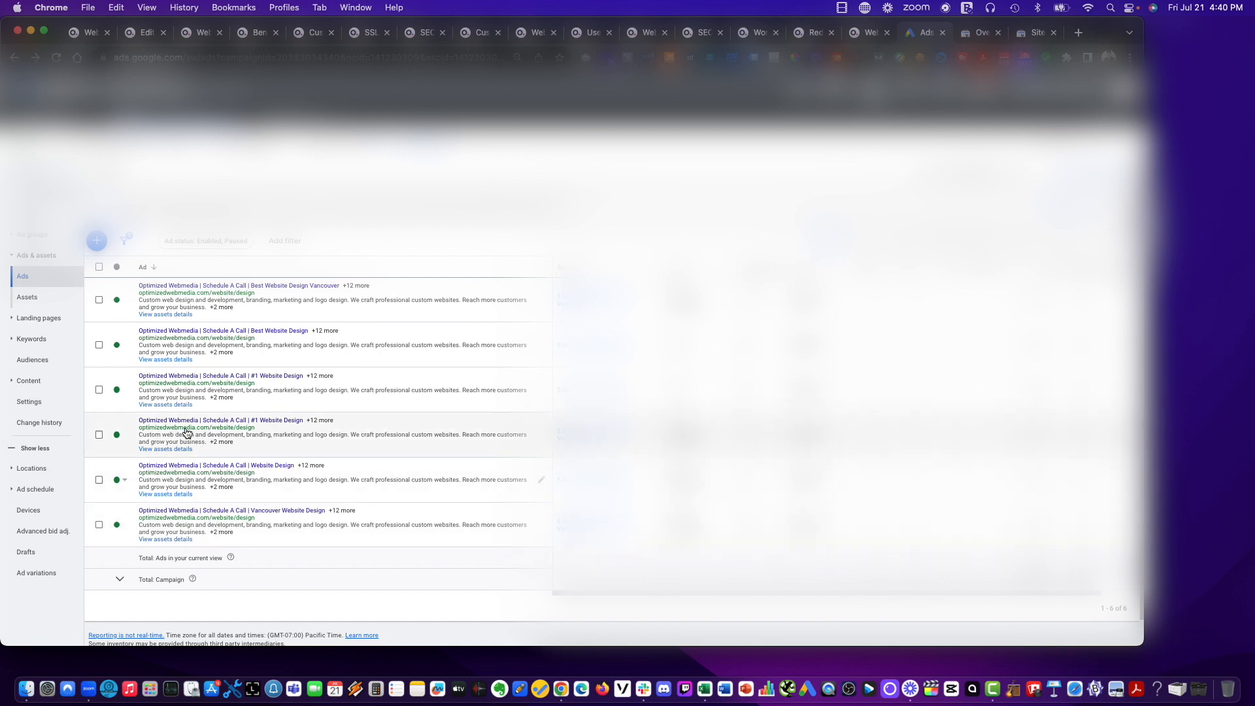
click(98, 267)
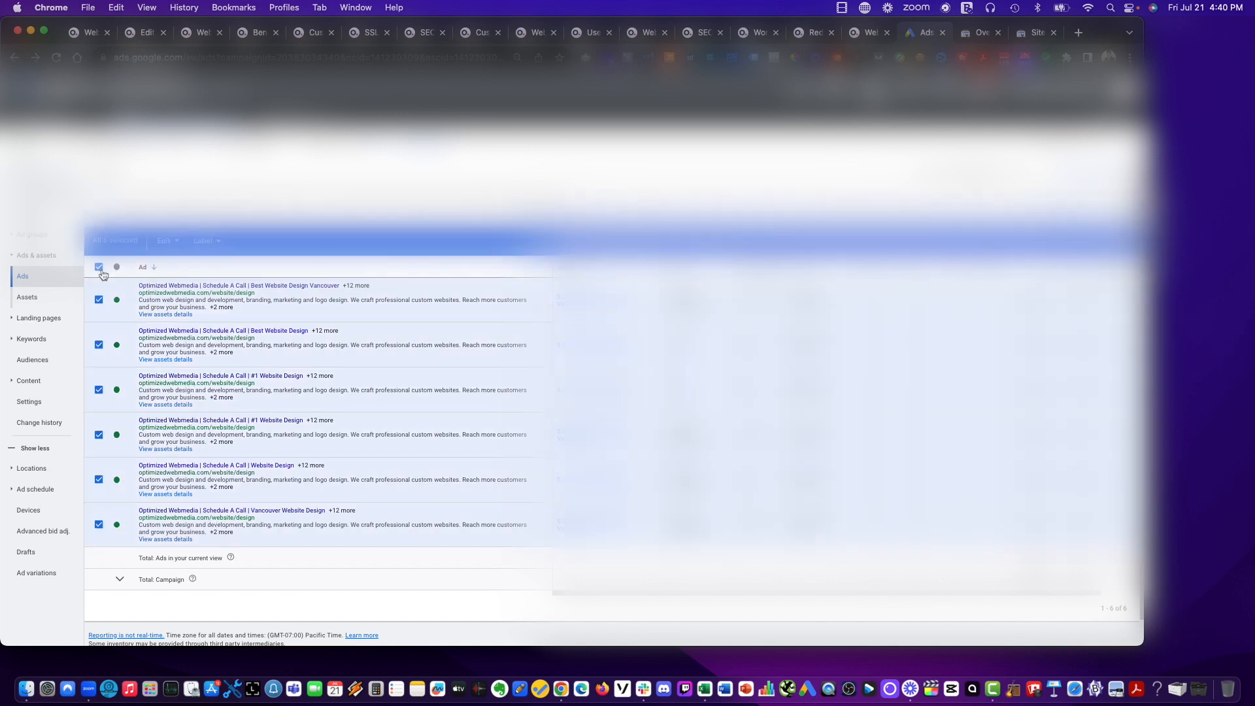
click(176, 241)
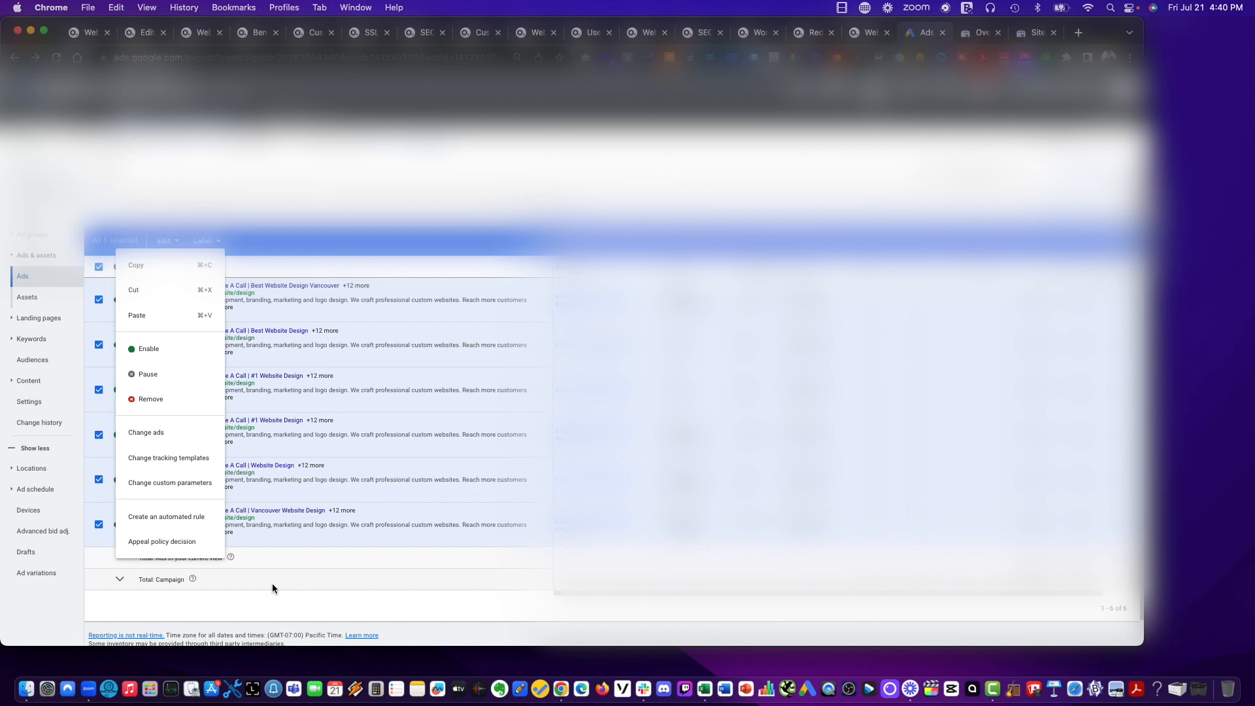
click(173, 439)
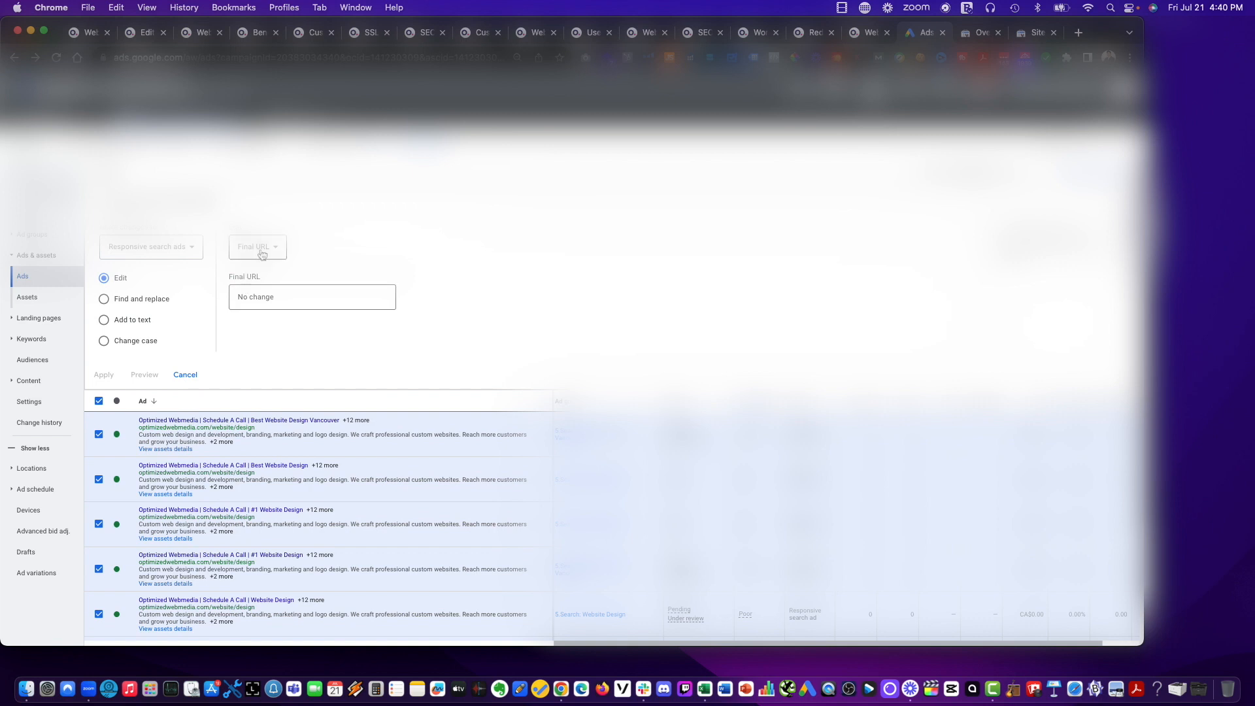
click(260, 296)
key(super+v)
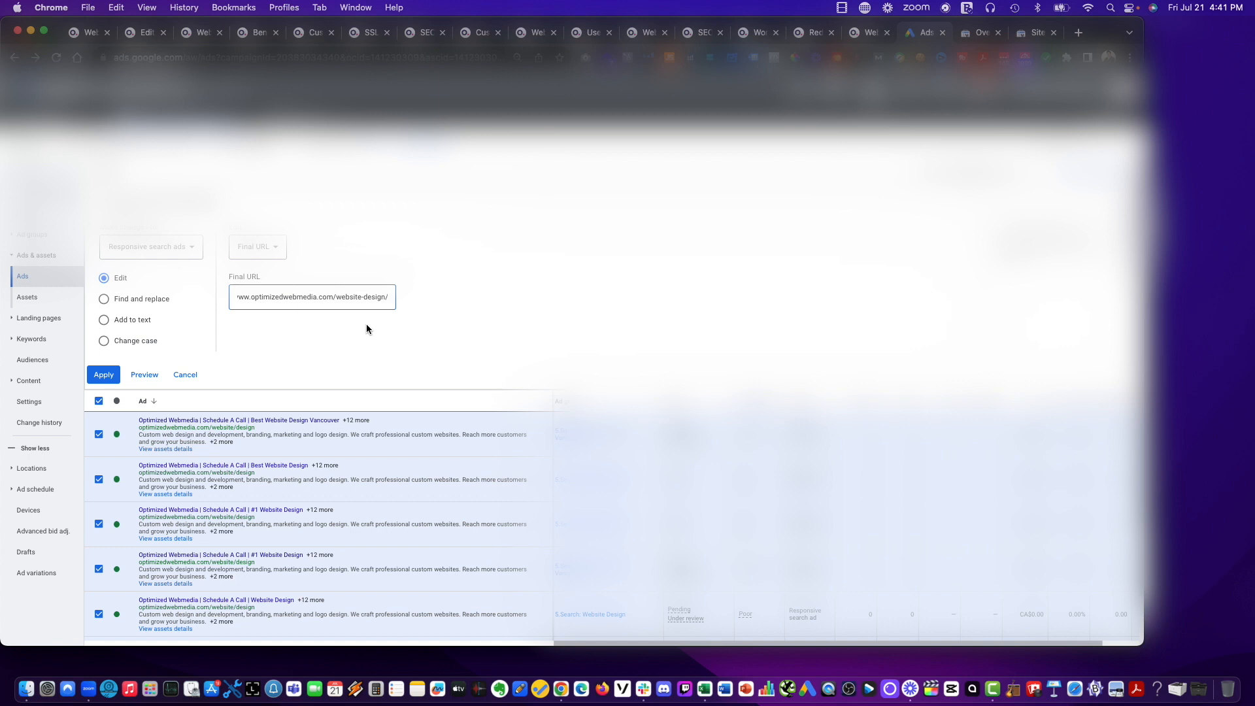
click(106, 376)
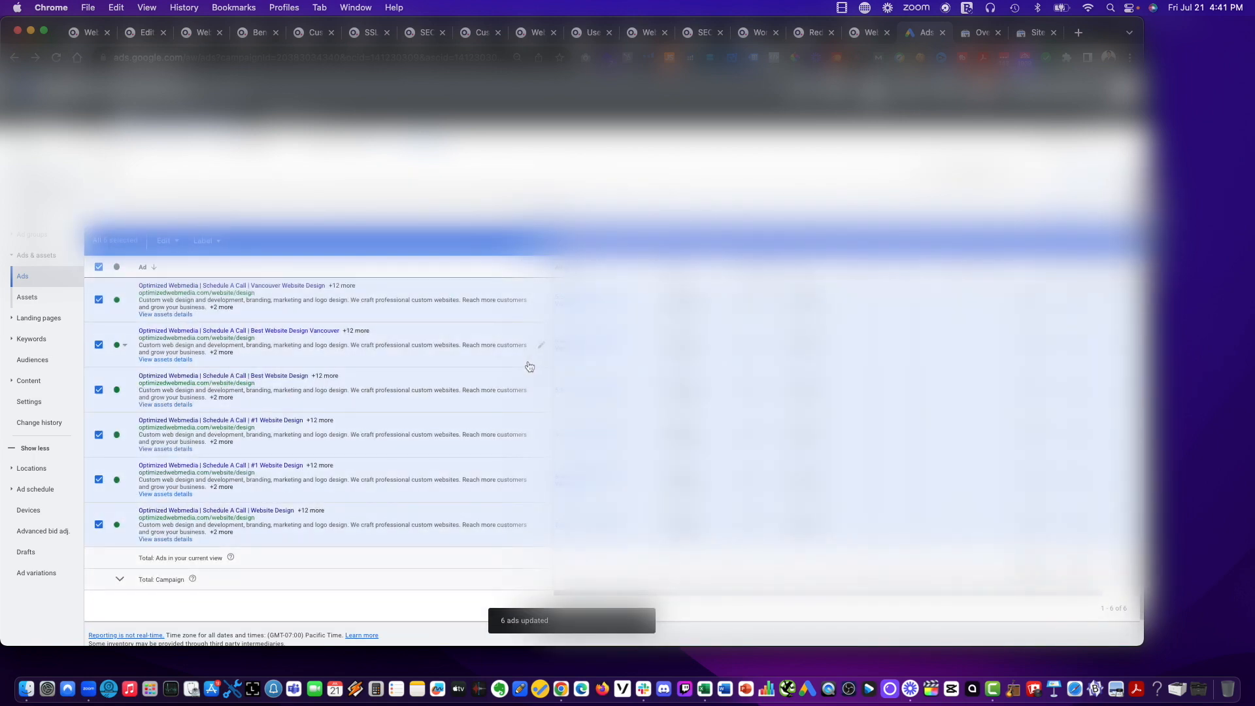
Open the landing pages of the first and last ads in the list to check their destination.
click(284, 288)
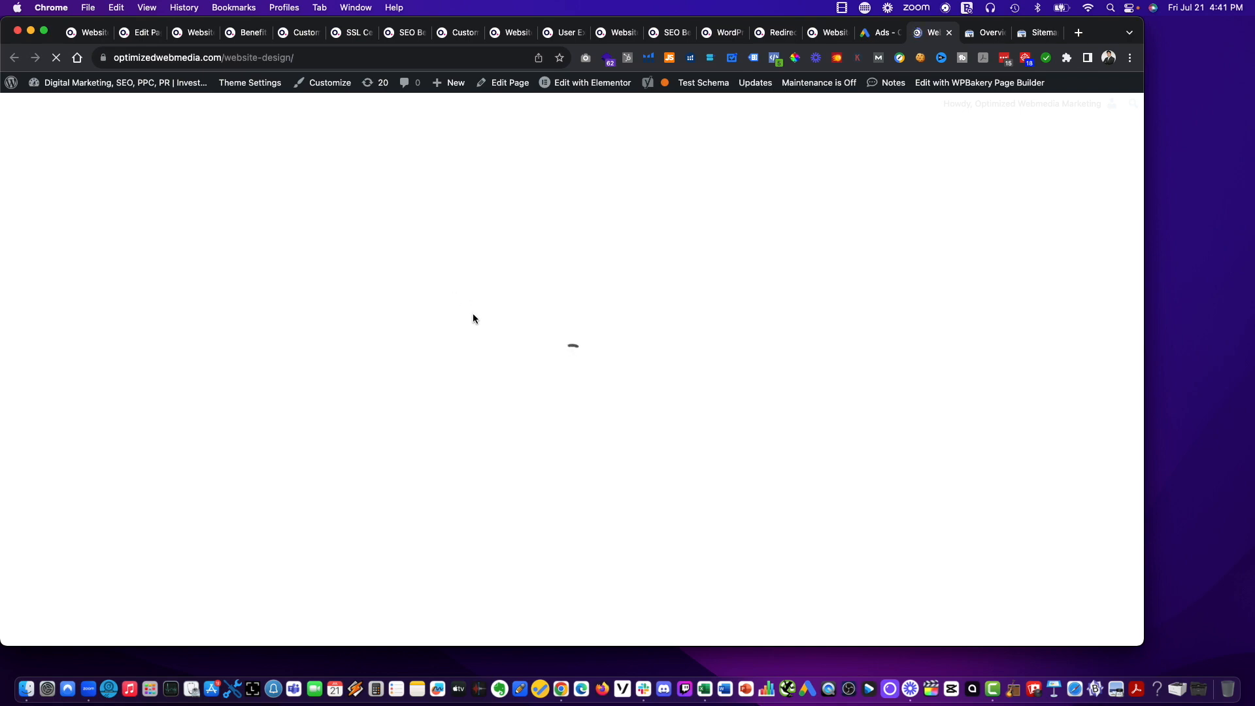
scroll(497, 327, down, 20)
scroll(524, 341, up, 20)
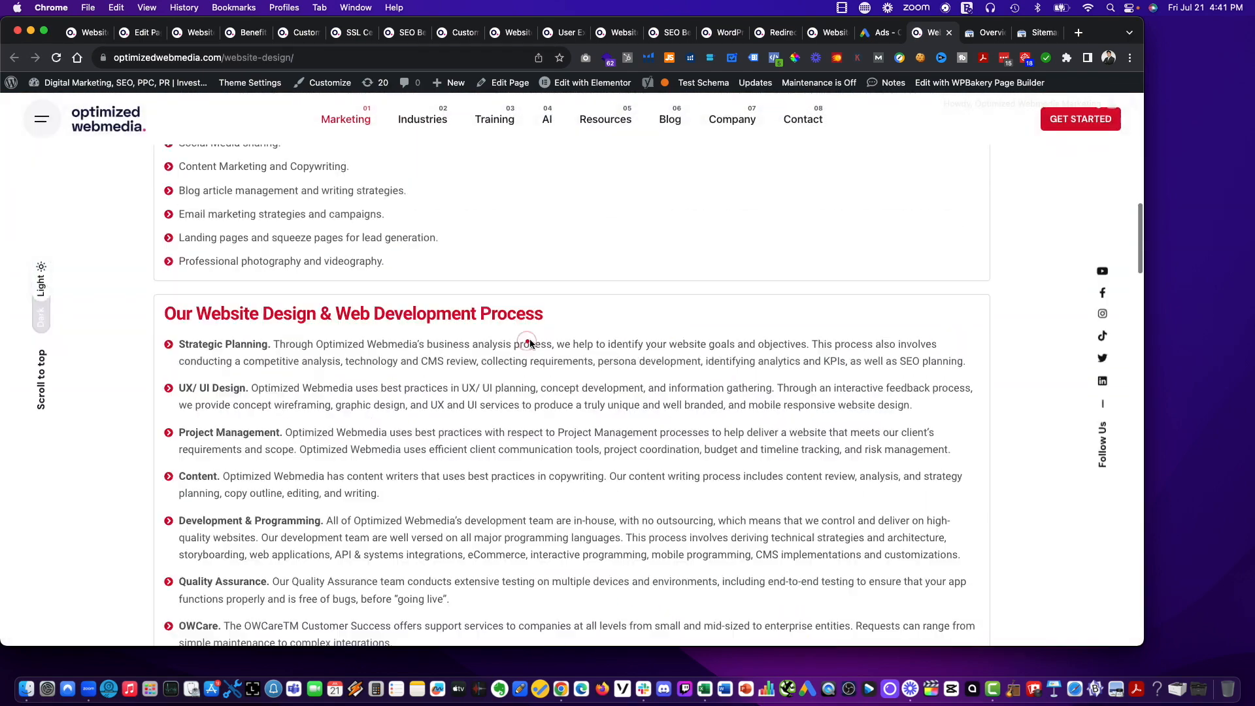
key(ctrl+shift+Tab)
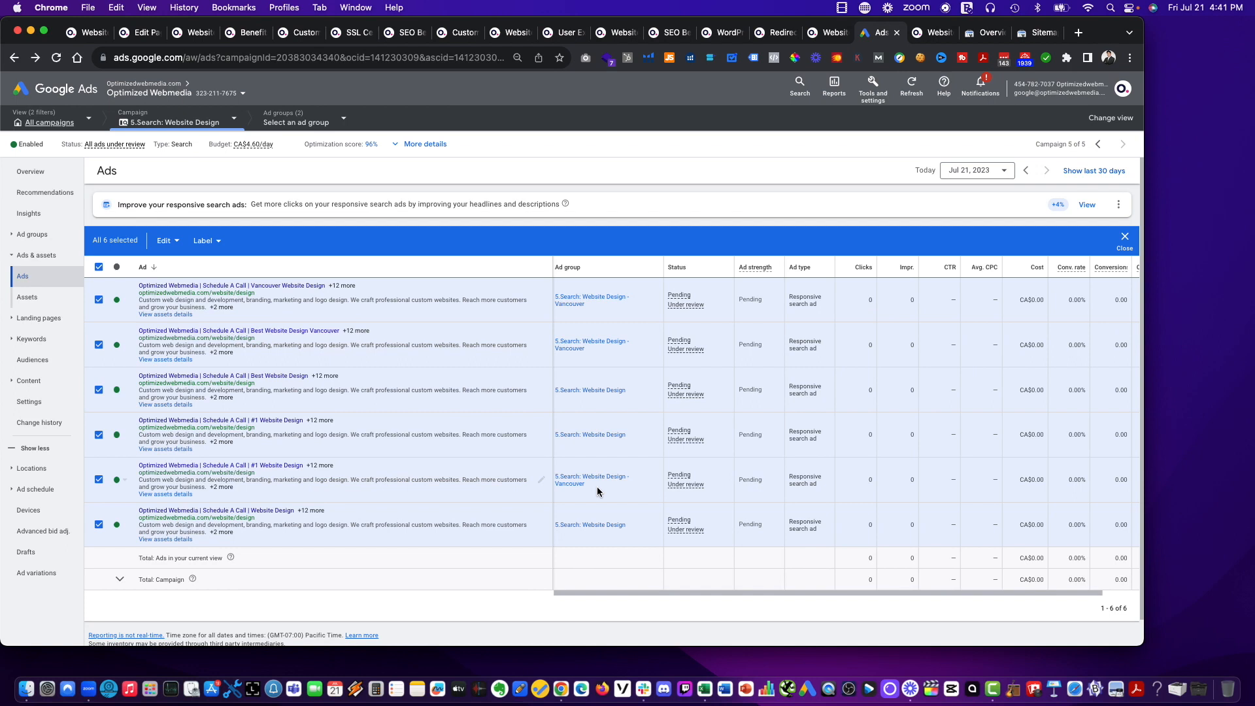
click(286, 514)
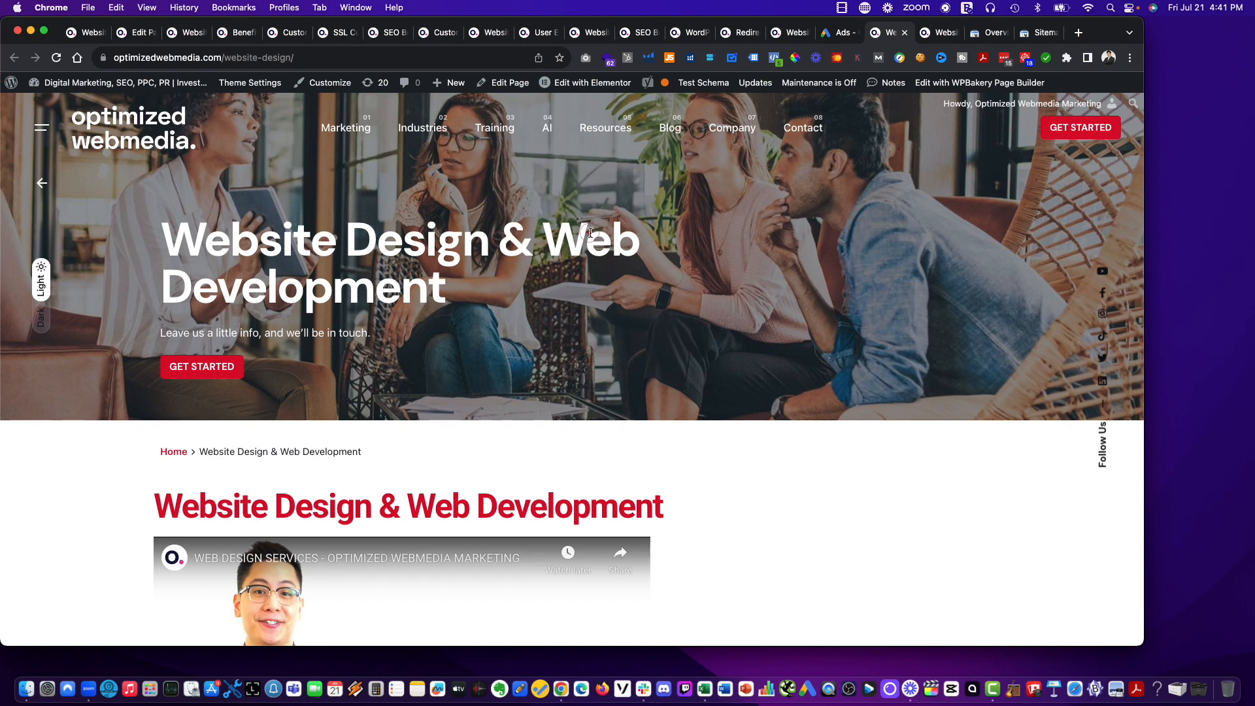
click(838, 32)
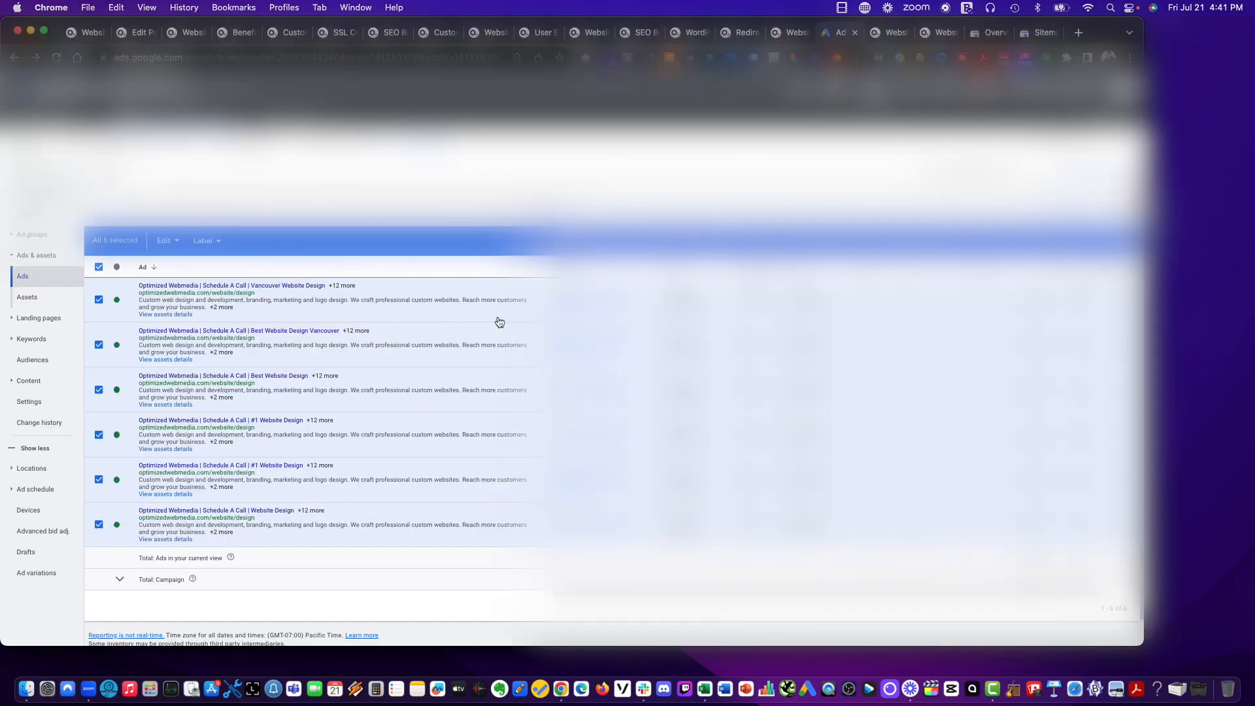
Open the Vancouver Website Design ad for editing and inspect the full final URL.
click(524, 305)
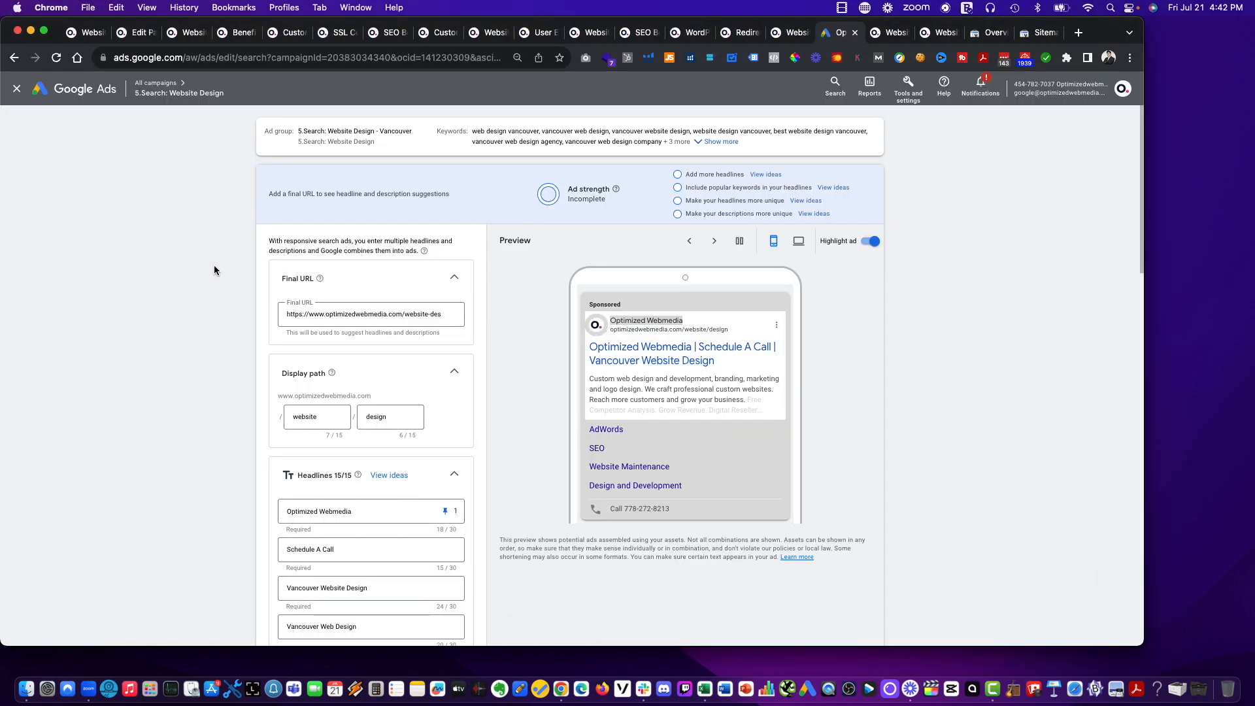
drag(387, 314, 493, 315)
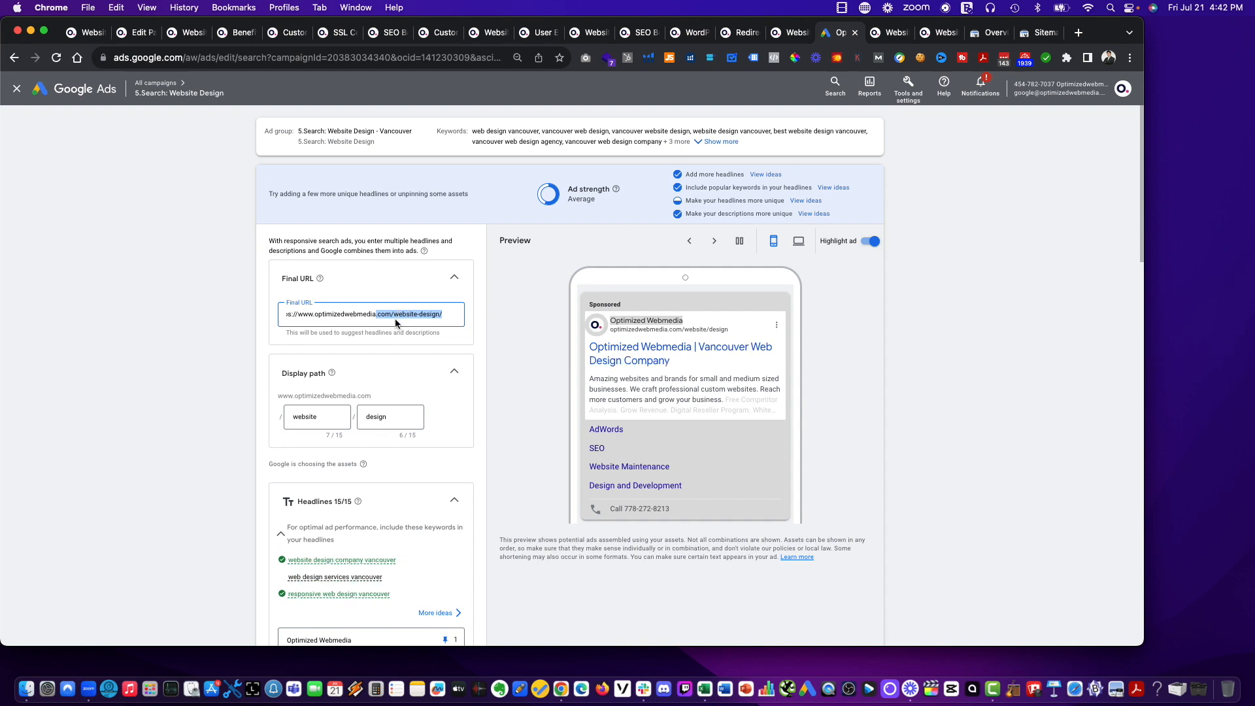
click(122, 315)
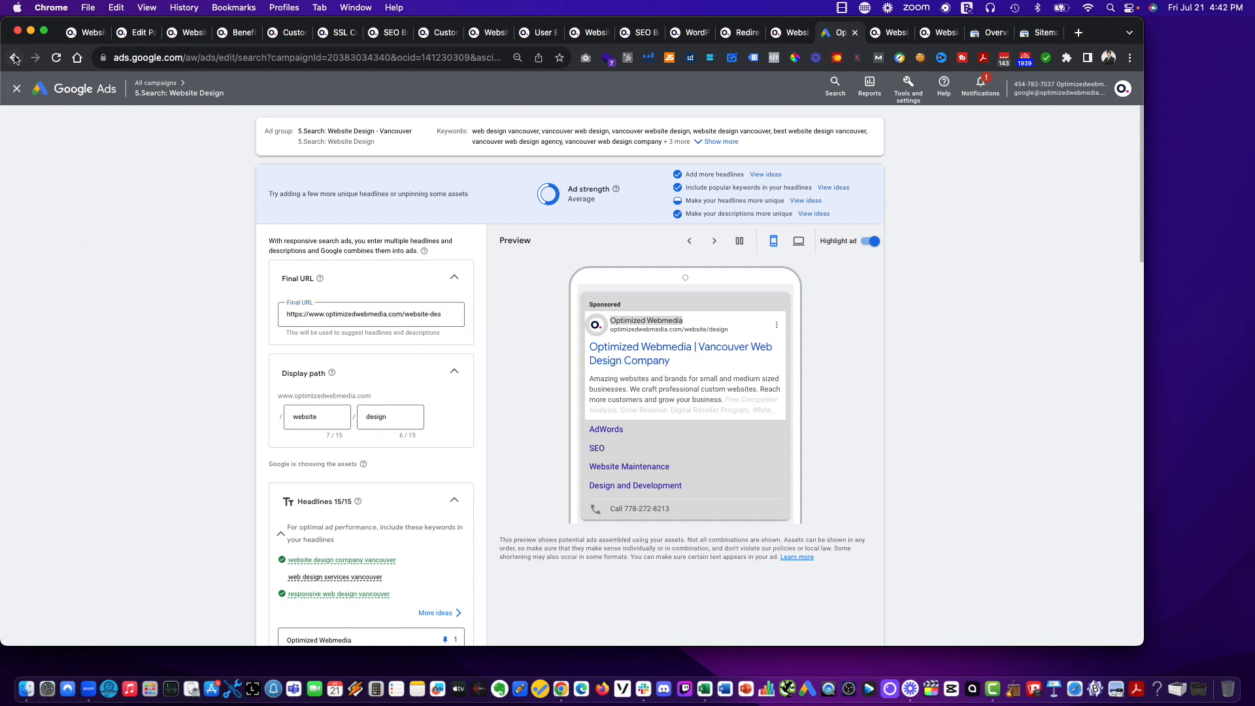
Leave the ad unchanged and resubmit sitemap_index.xml as the website's sitemap in Google Search Console.
click(17, 91)
click(893, 33)
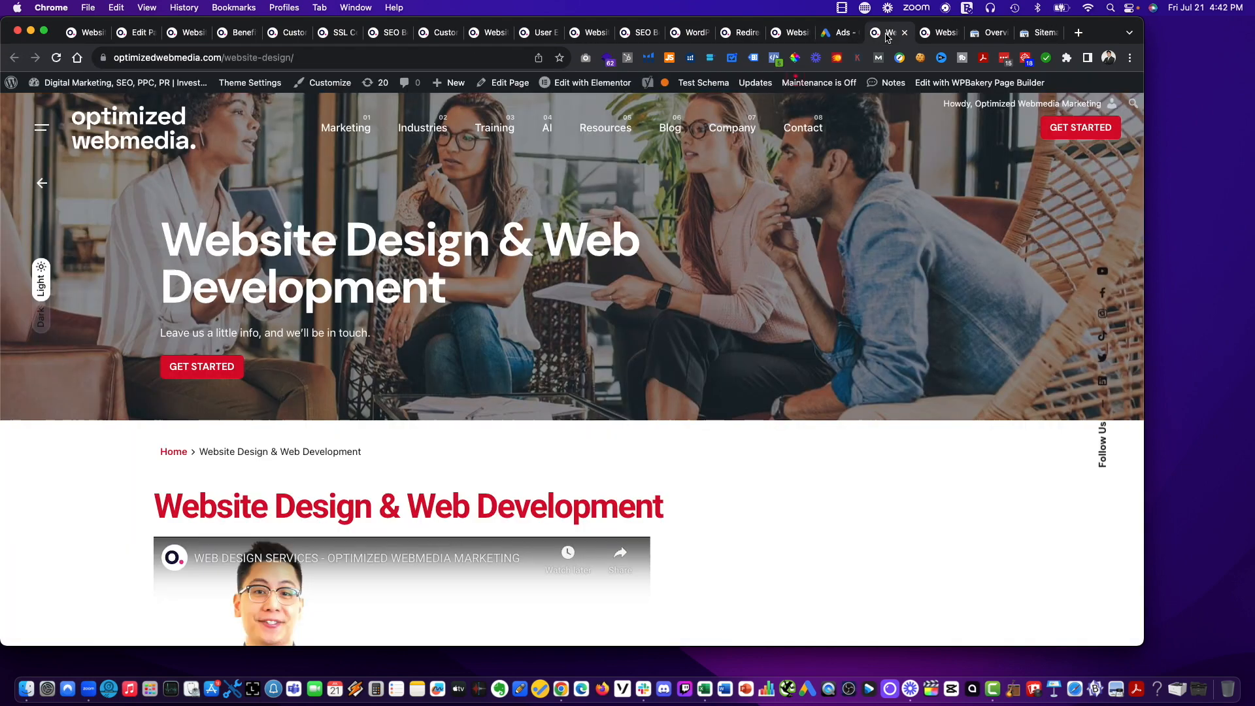
click(987, 36)
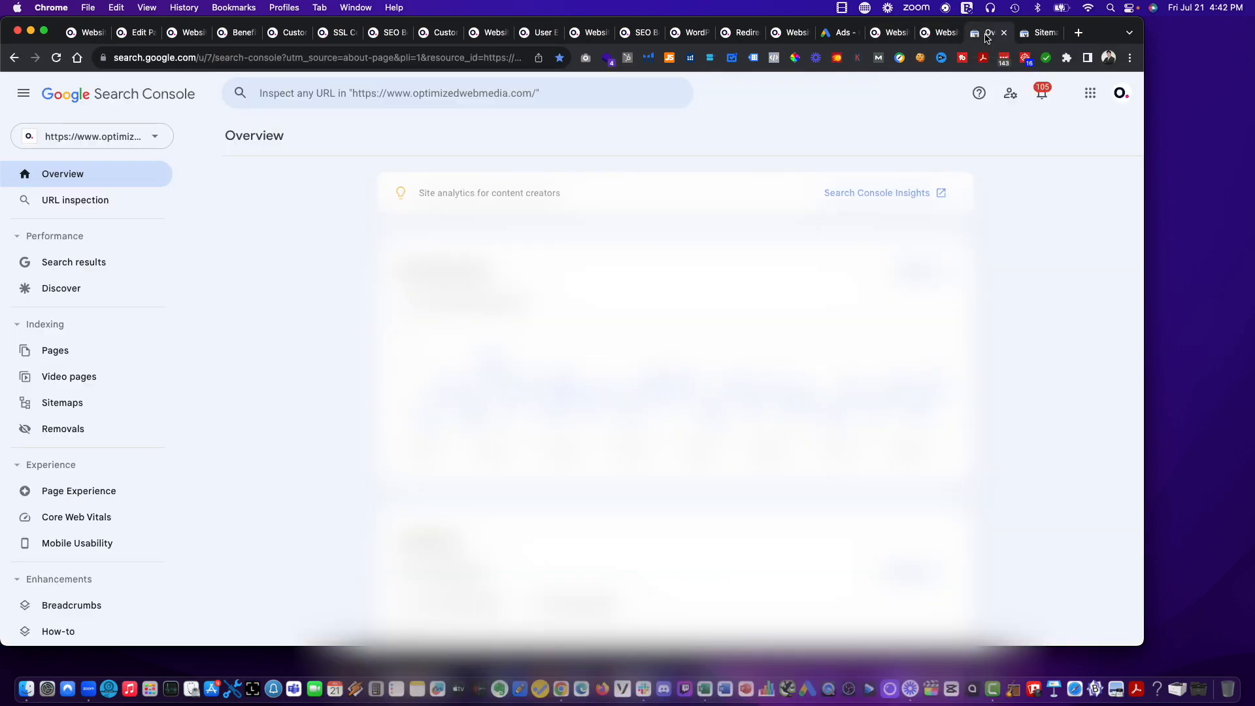
click(1025, 36)
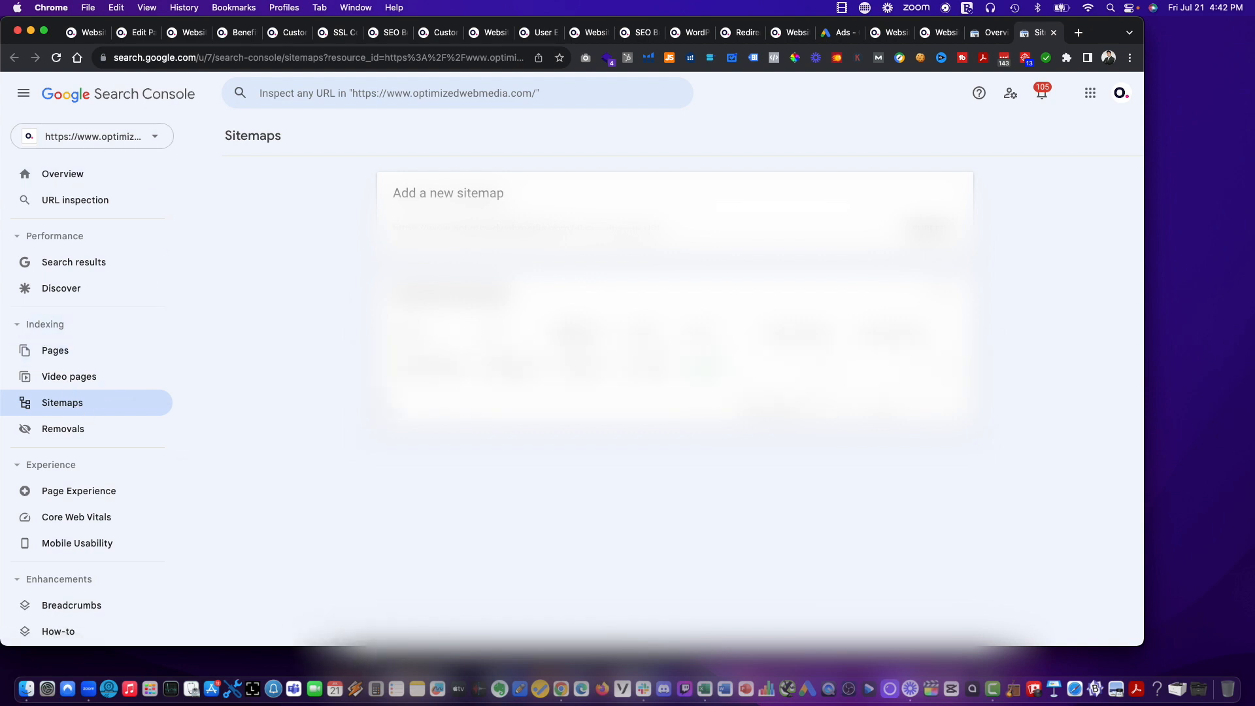
drag(468, 367, 386, 465)
click(633, 229)
text(sitemap_index.xml)
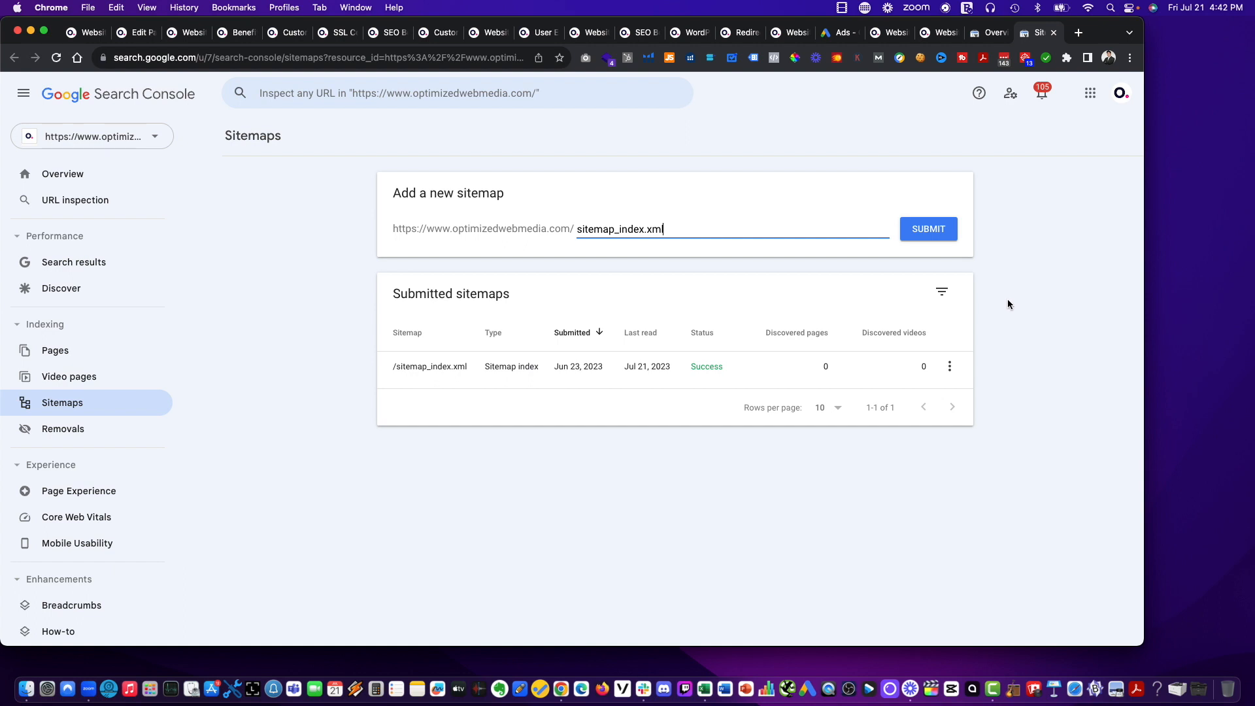
click(921, 233)
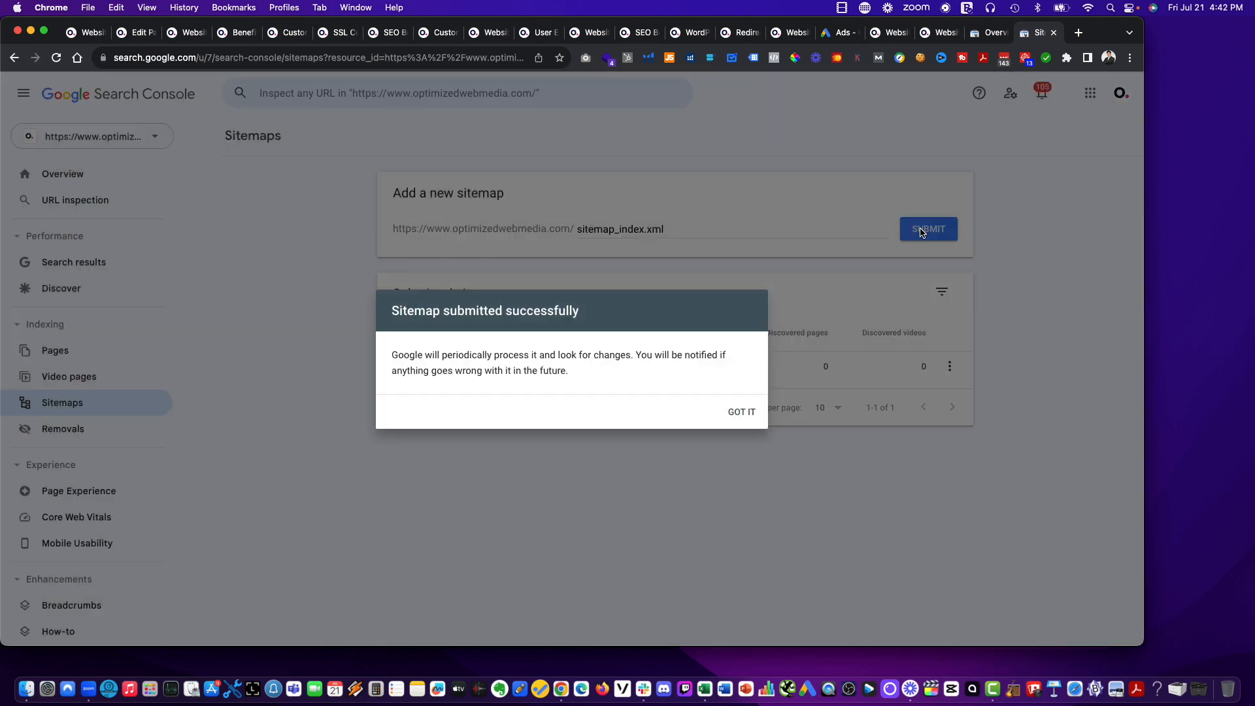
click(752, 413)
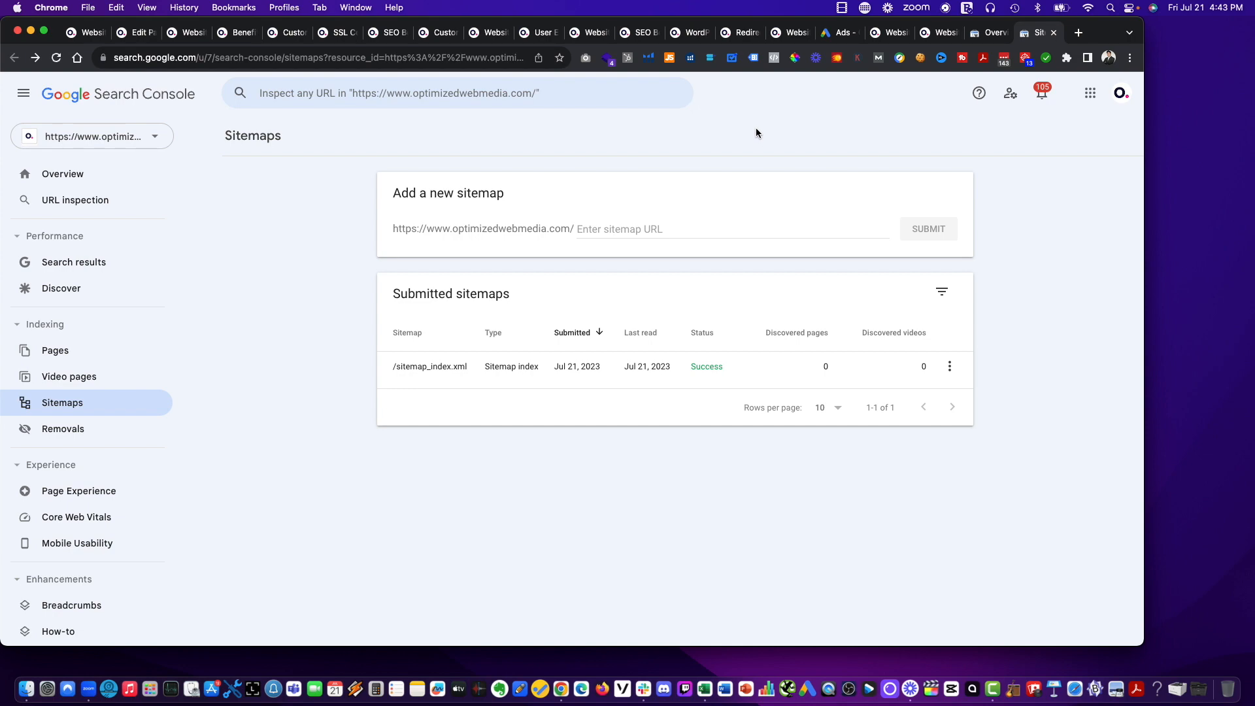
On the Website Design & Web Development page, follow the site navigation to Website Overview under Web Design, Website Process to check its link.
click(86, 32)
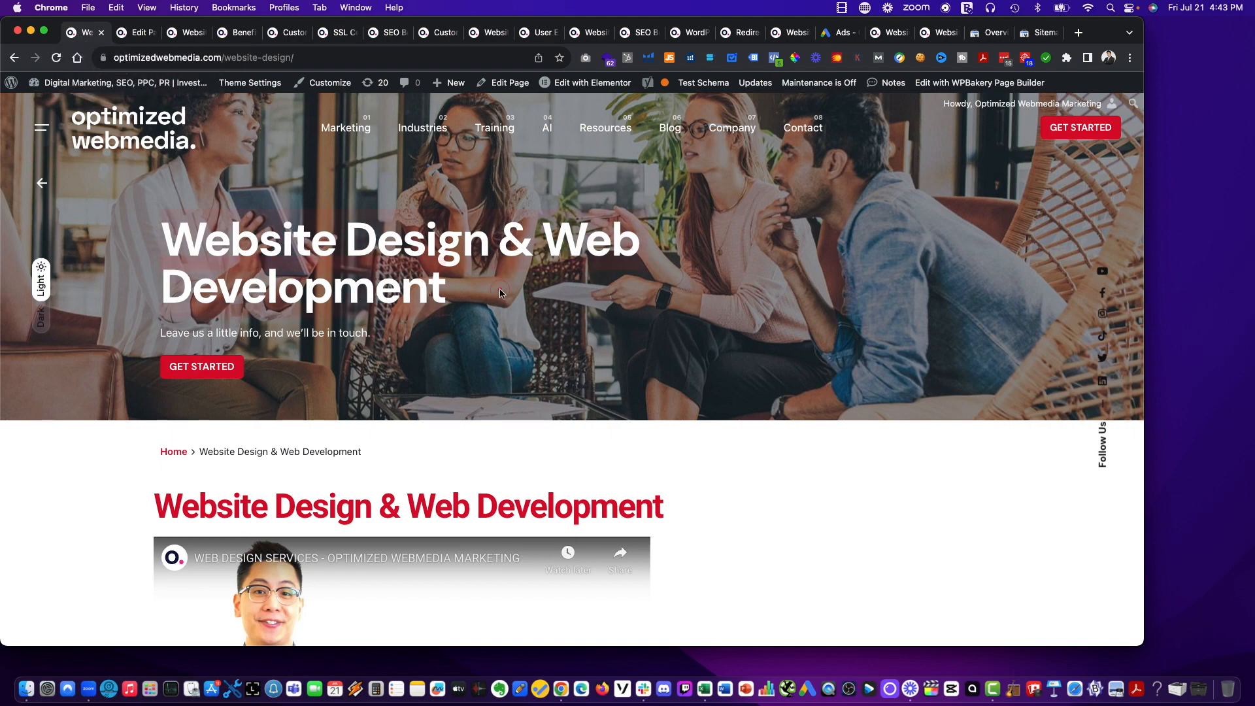
scroll(578, 346, down, 8)
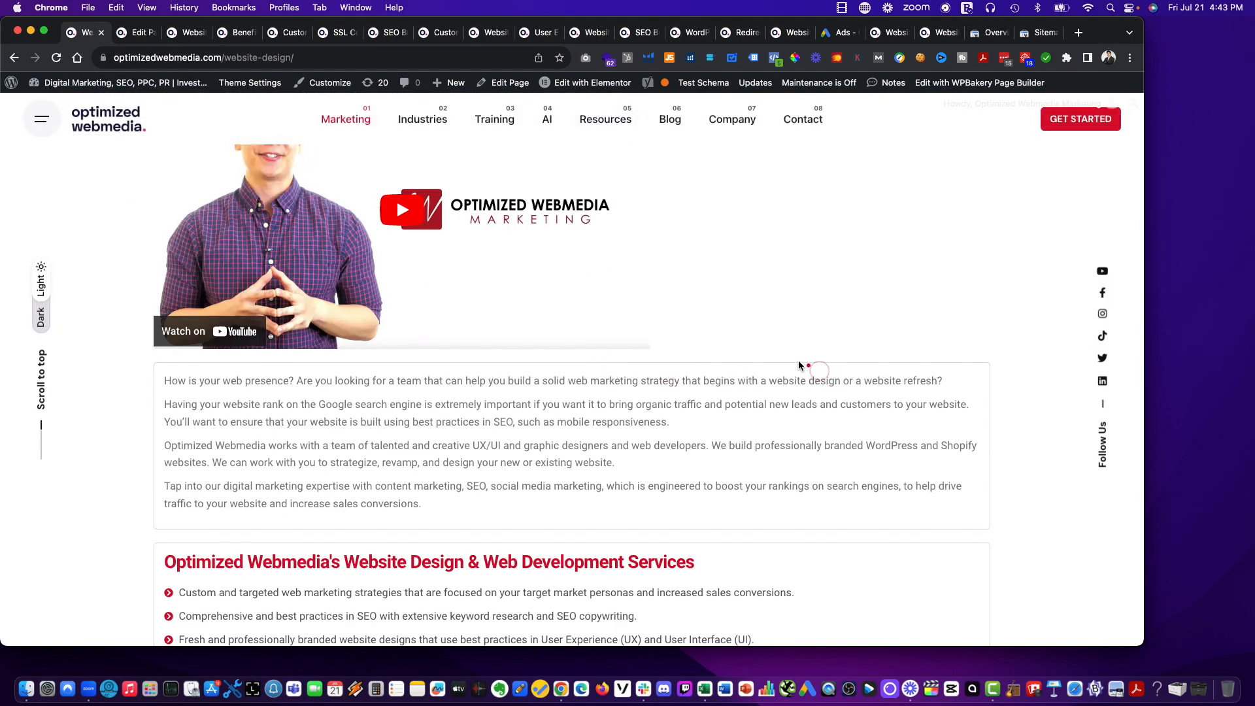
scroll(719, 334, up, 8)
mouse_move(428, 134)
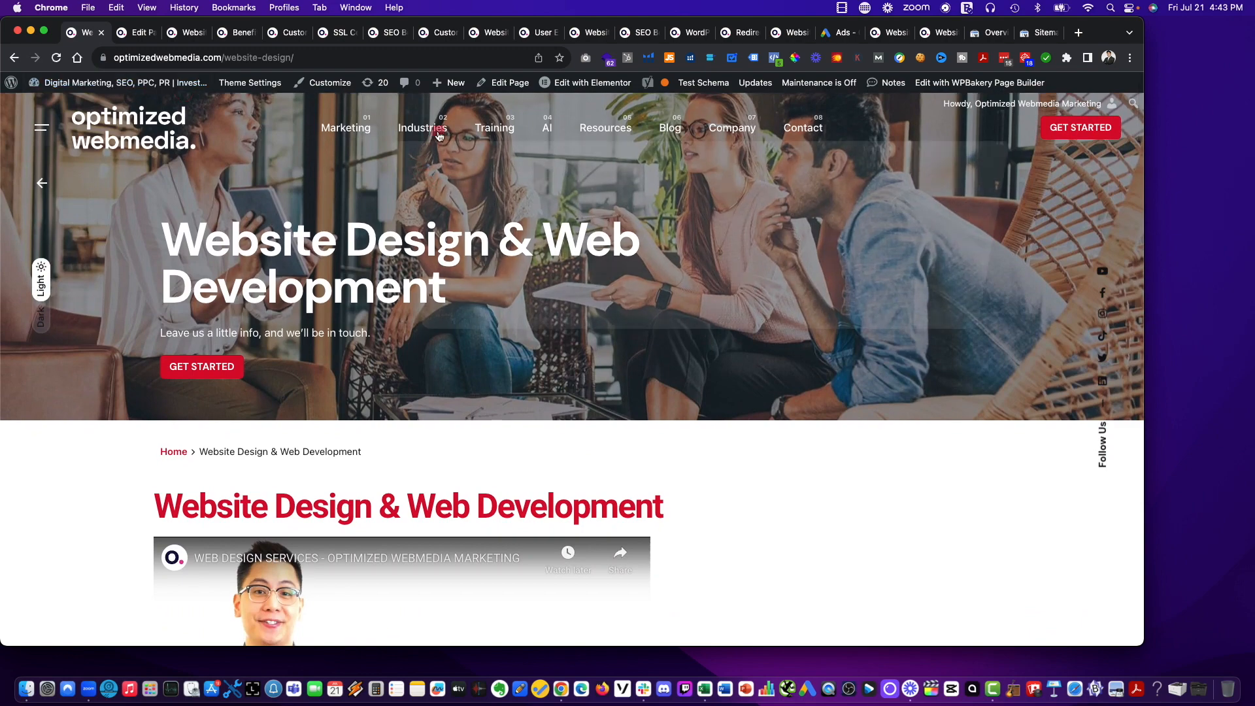
mouse_move(347, 131)
click(366, 229)
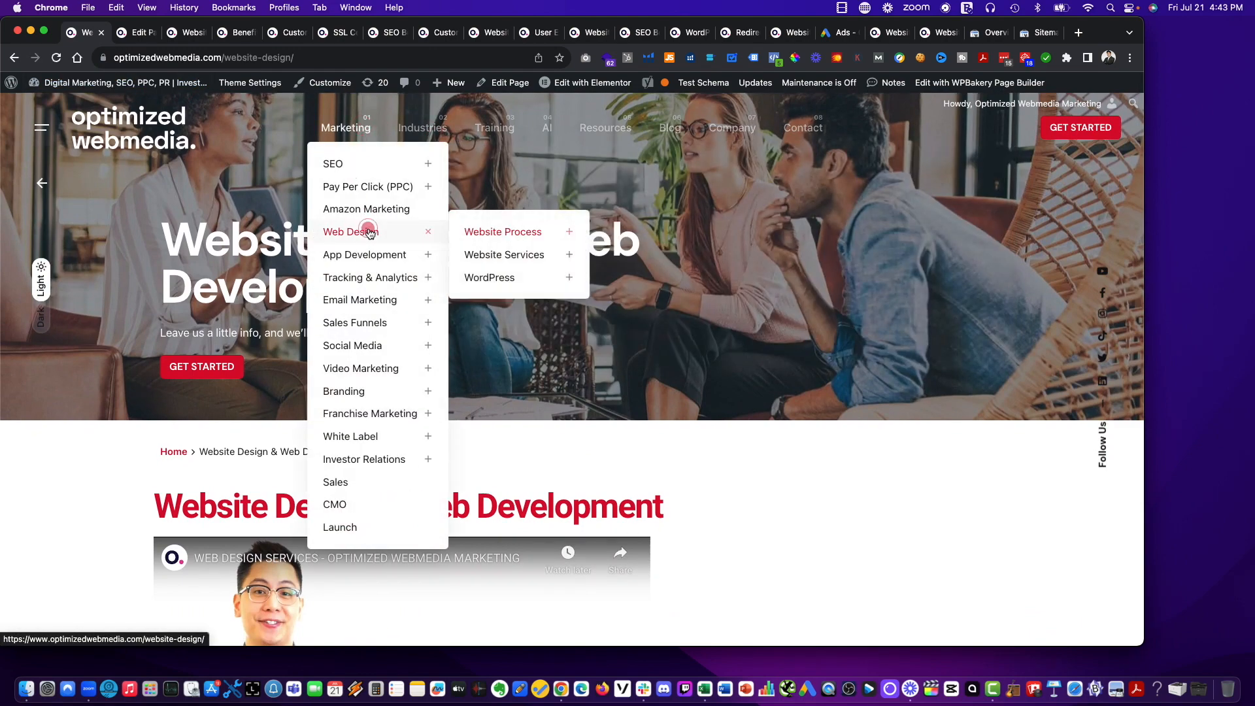
click(503, 231)
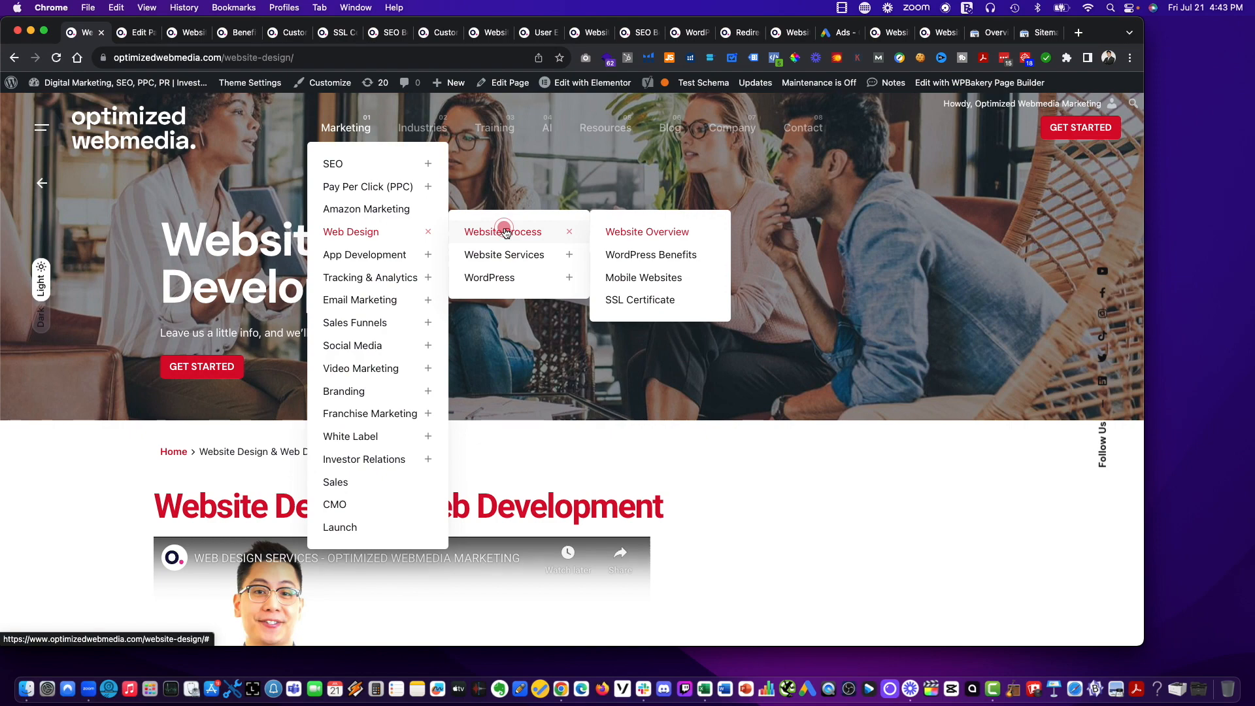
click(678, 232)
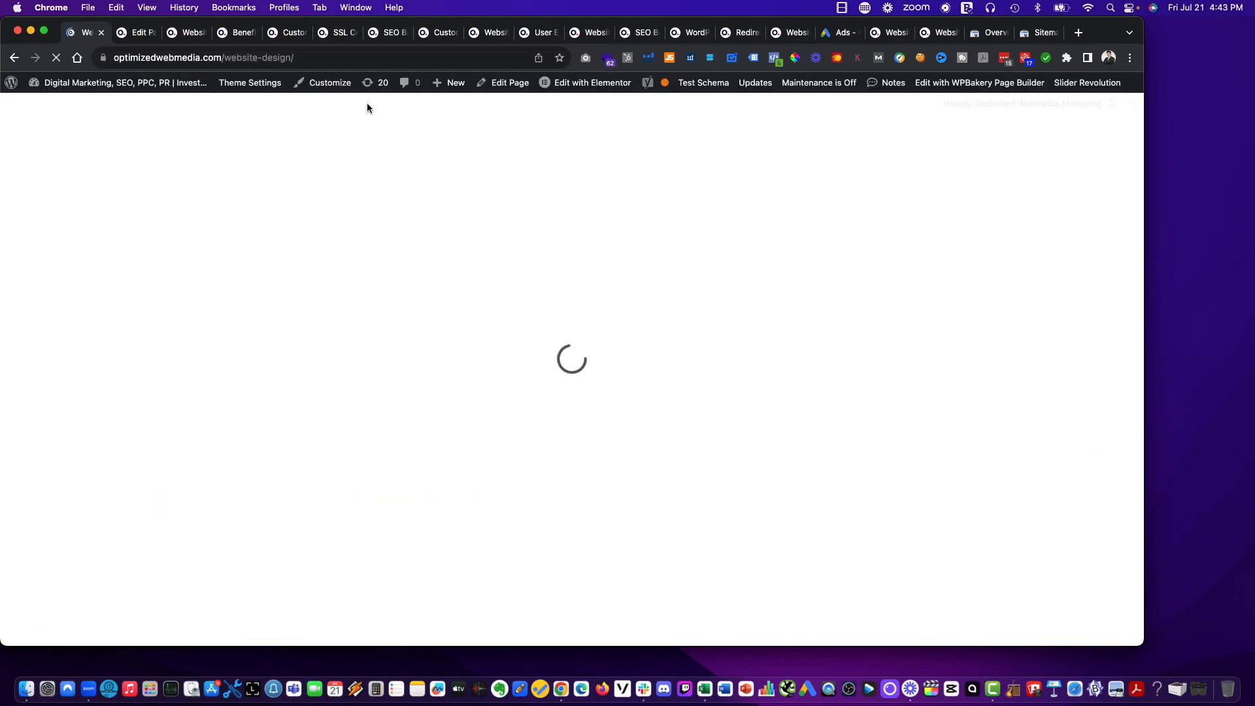
Check the WordPress Benefits link under Website Design, Website Process in the site navigation by opening its page.
mouse_move(241, 88)
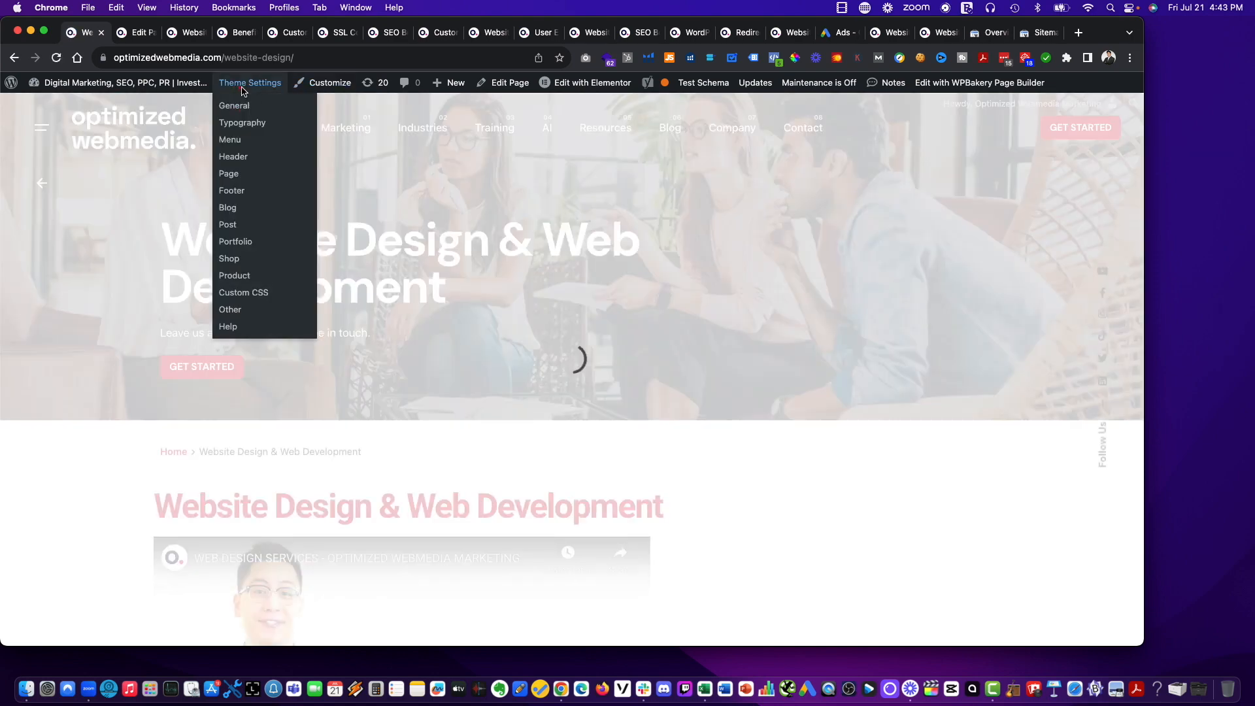
mouse_move(346, 128)
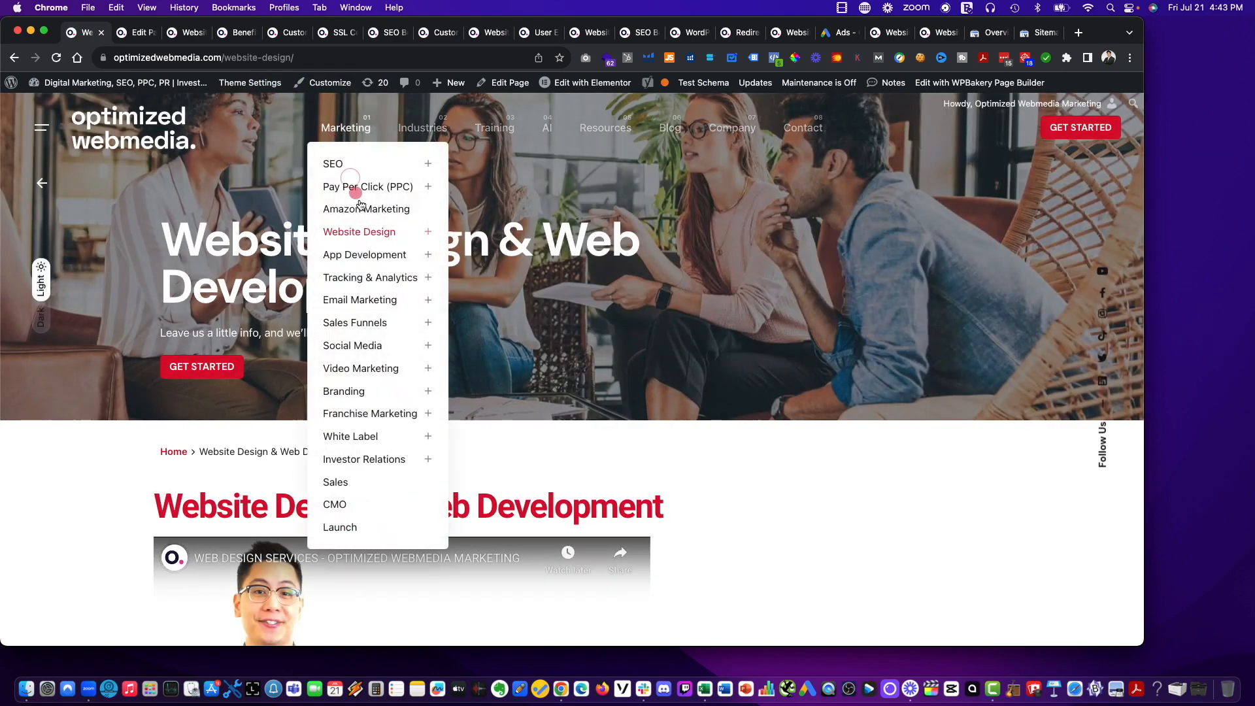
mouse_move(366, 232)
mouse_move(569, 233)
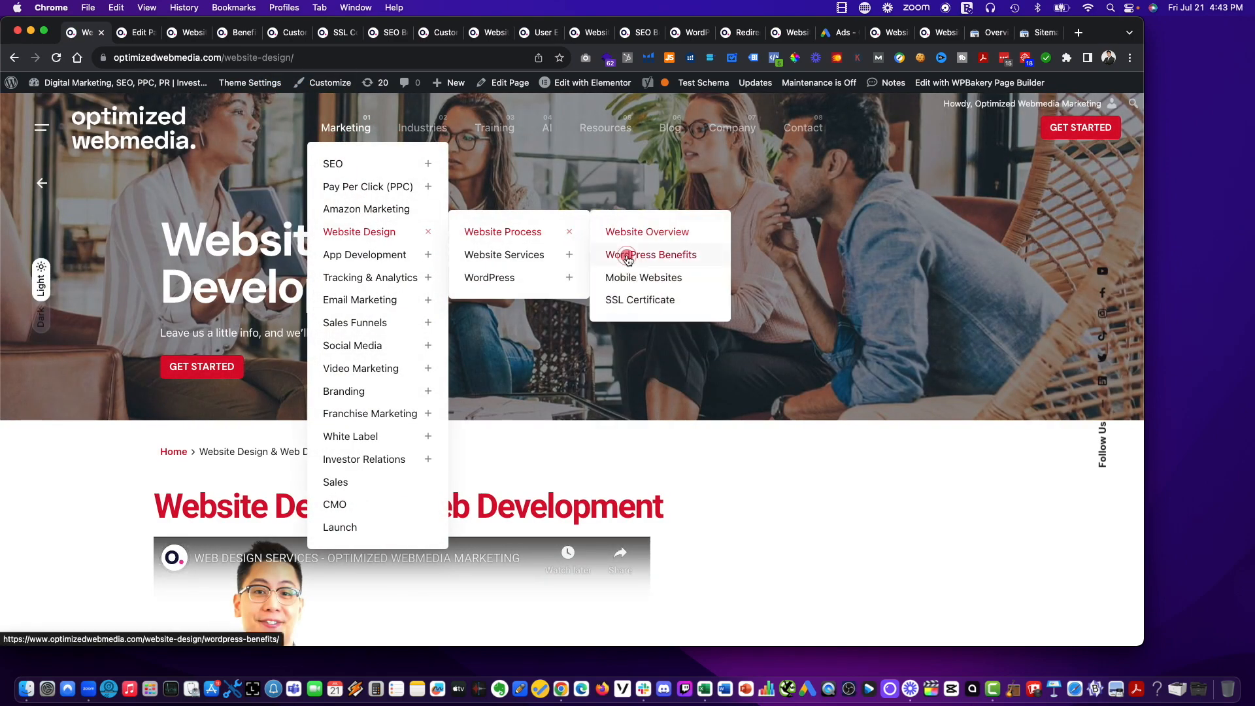
click(628, 260)
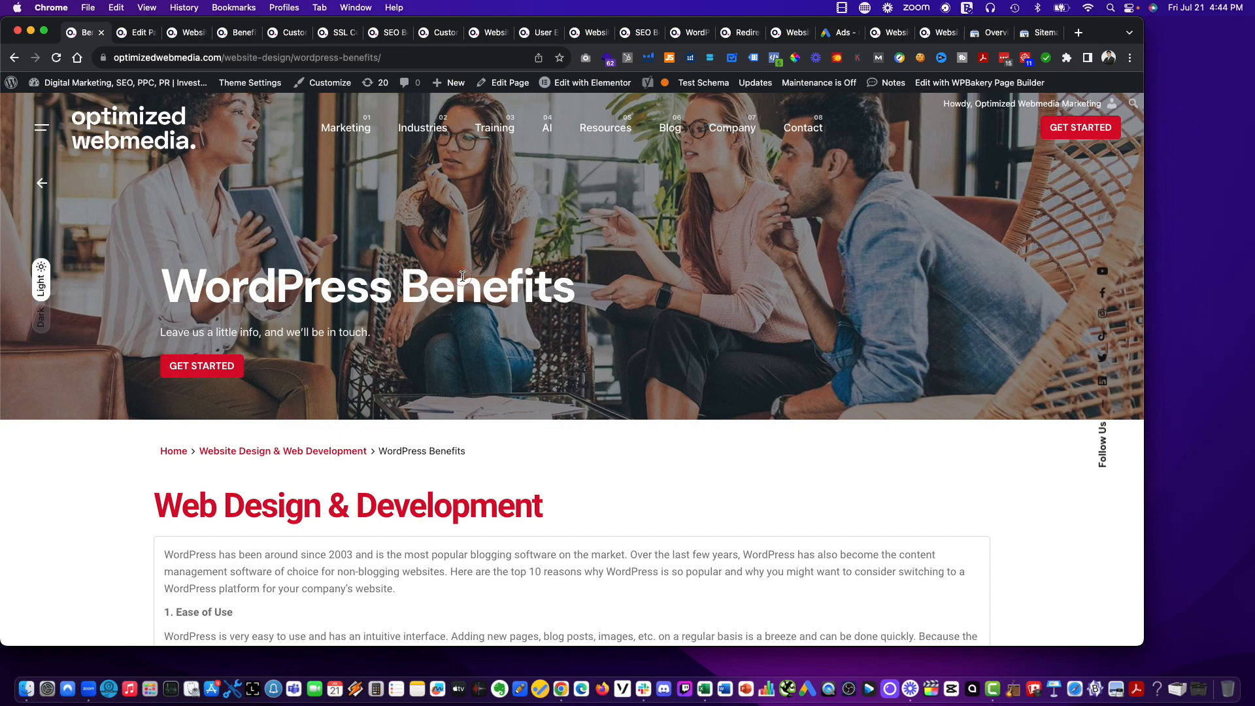
Go to the site's WordPress dashboard and open the list of installed plugins.
mouse_move(68, 85)
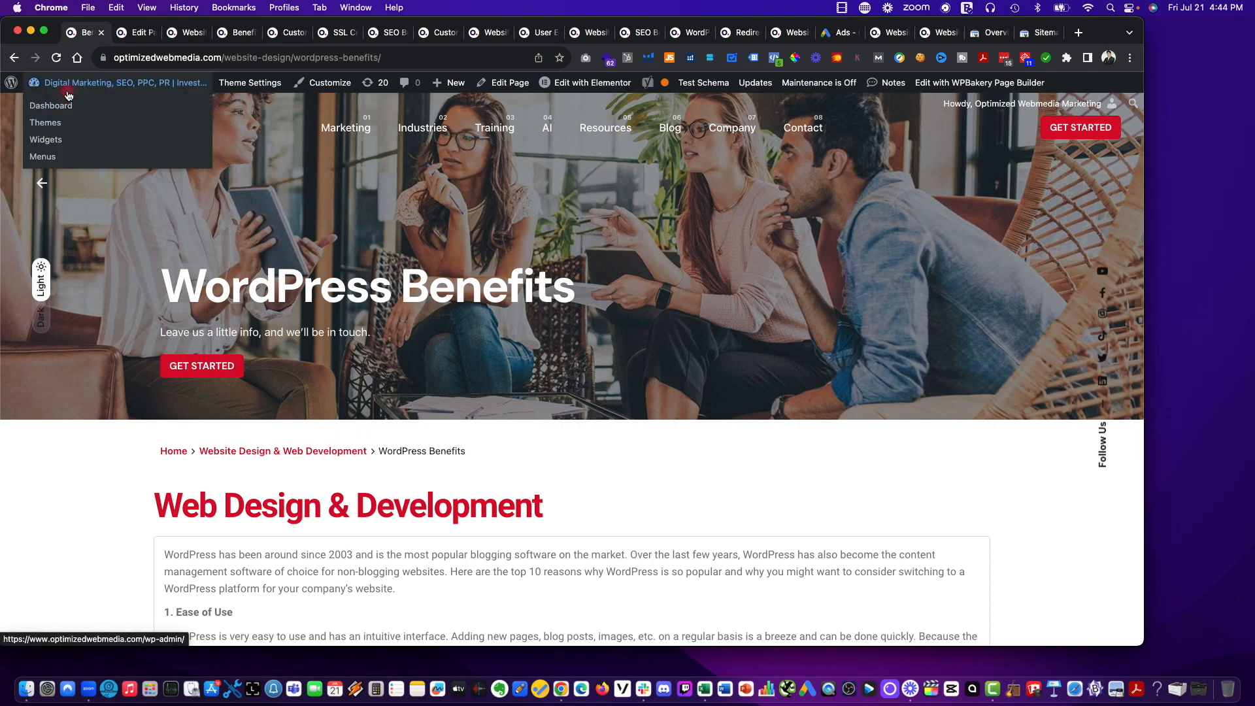
click(55, 106)
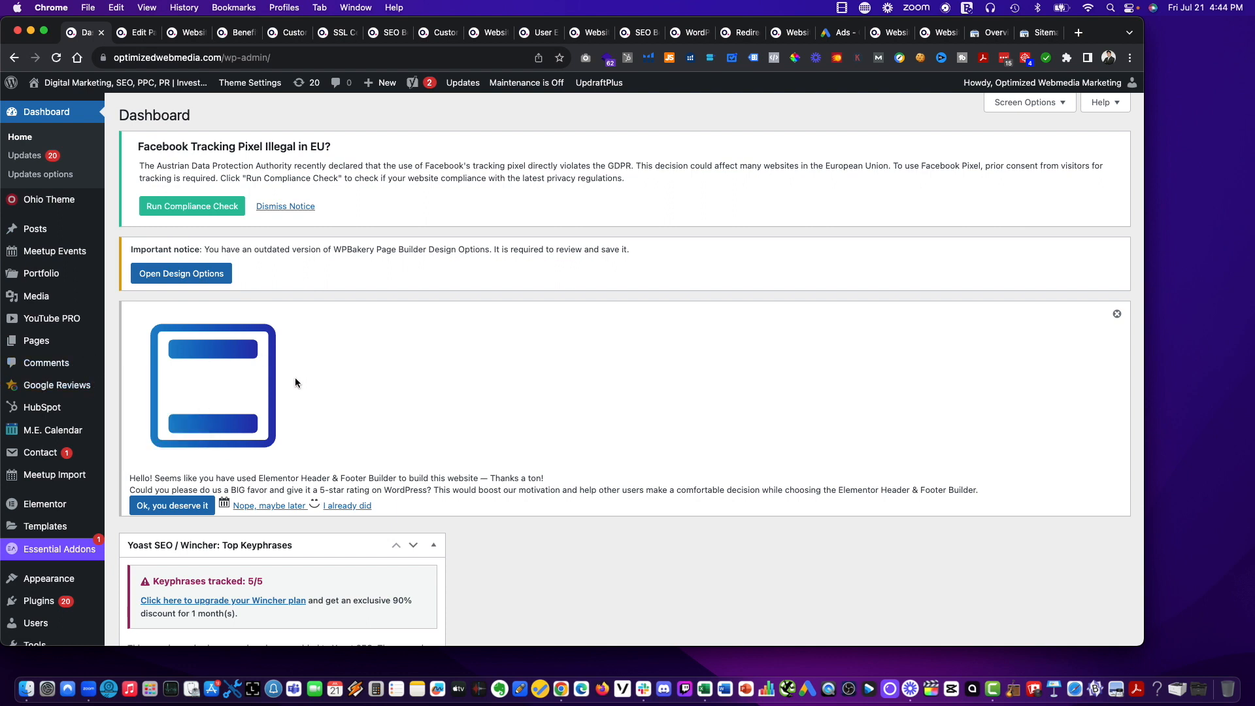
mouse_move(68, 397)
scroll(59, 425, down, 3)
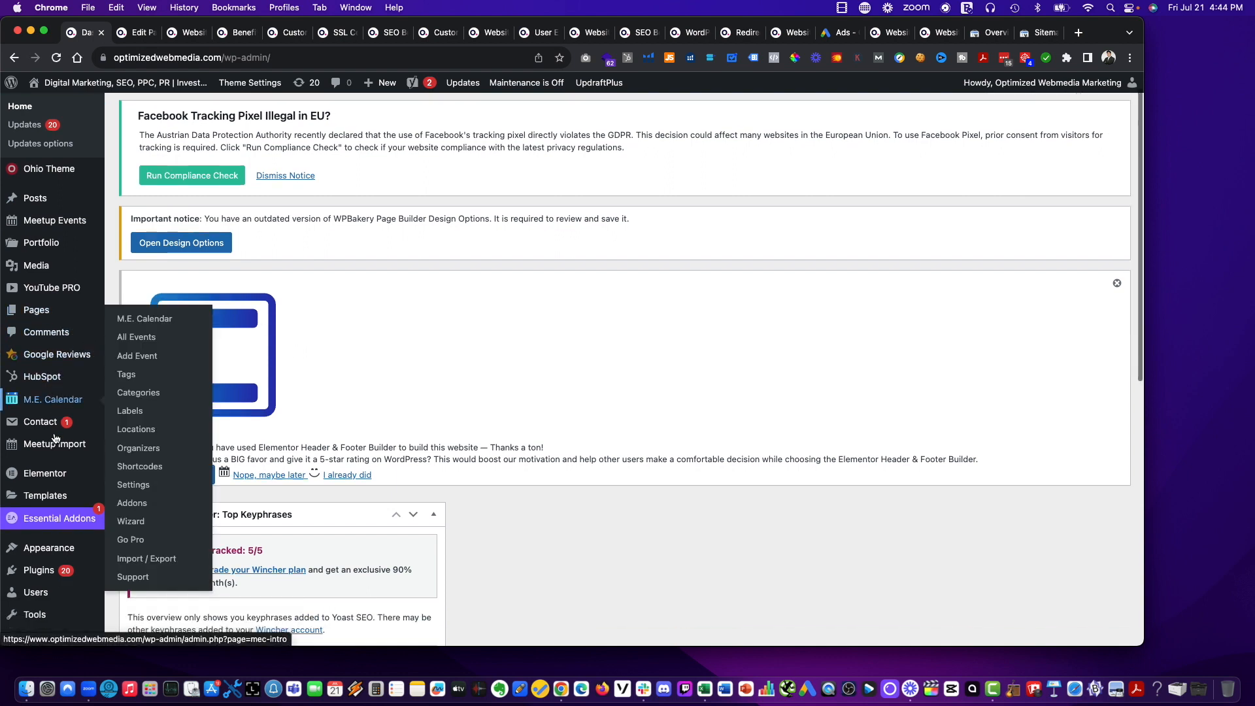
scroll(58, 450, down, 3)
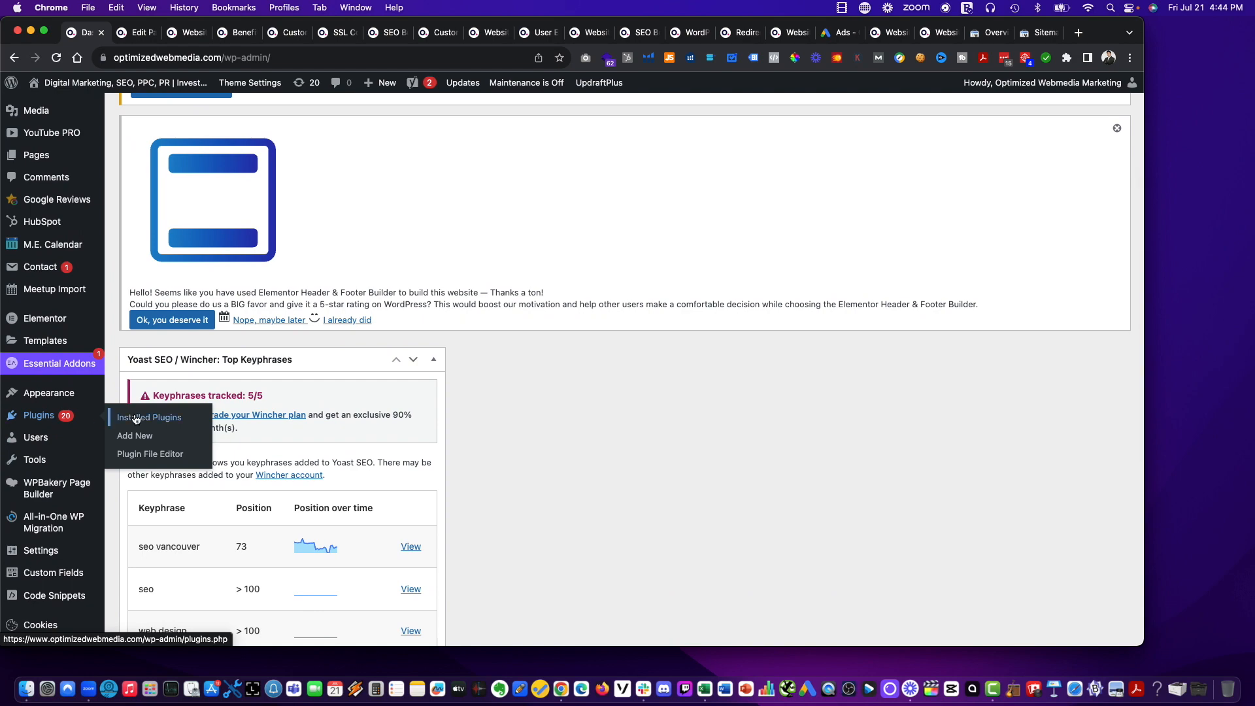
click(137, 419)
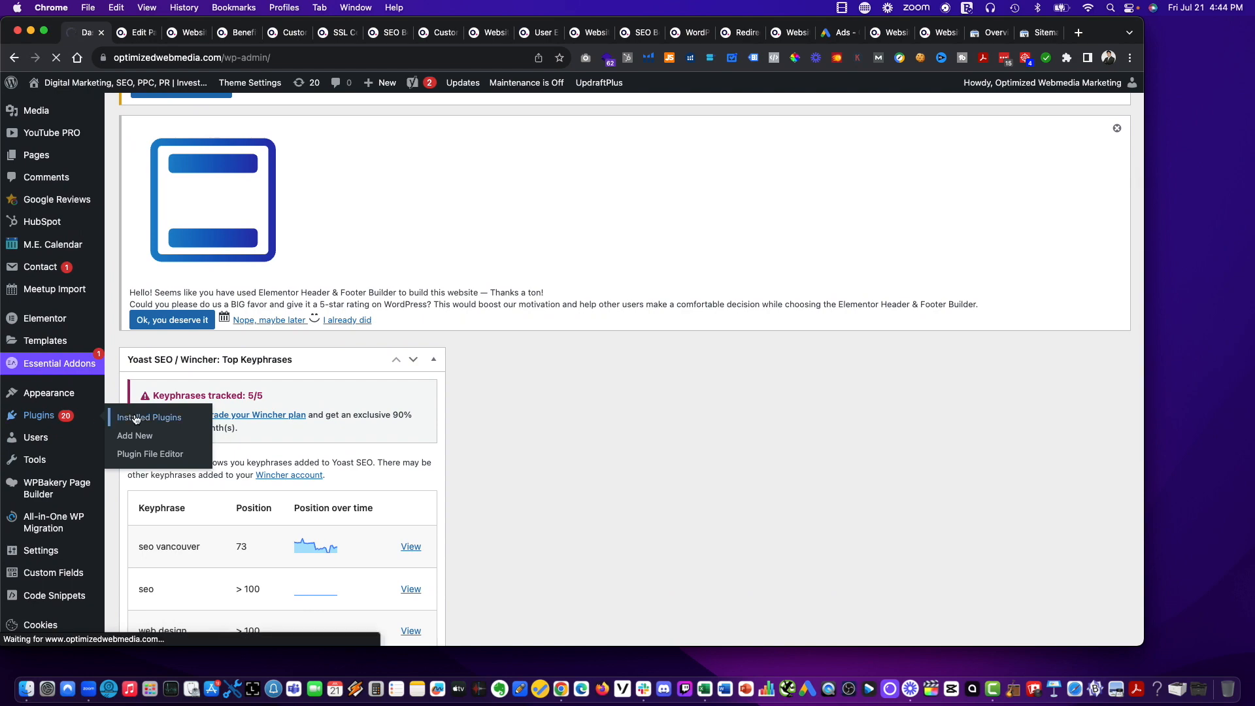
Search the plugins available to add for "redirection" and examine the Redirection plugin among the results.
scroll(159, 398, down, 4)
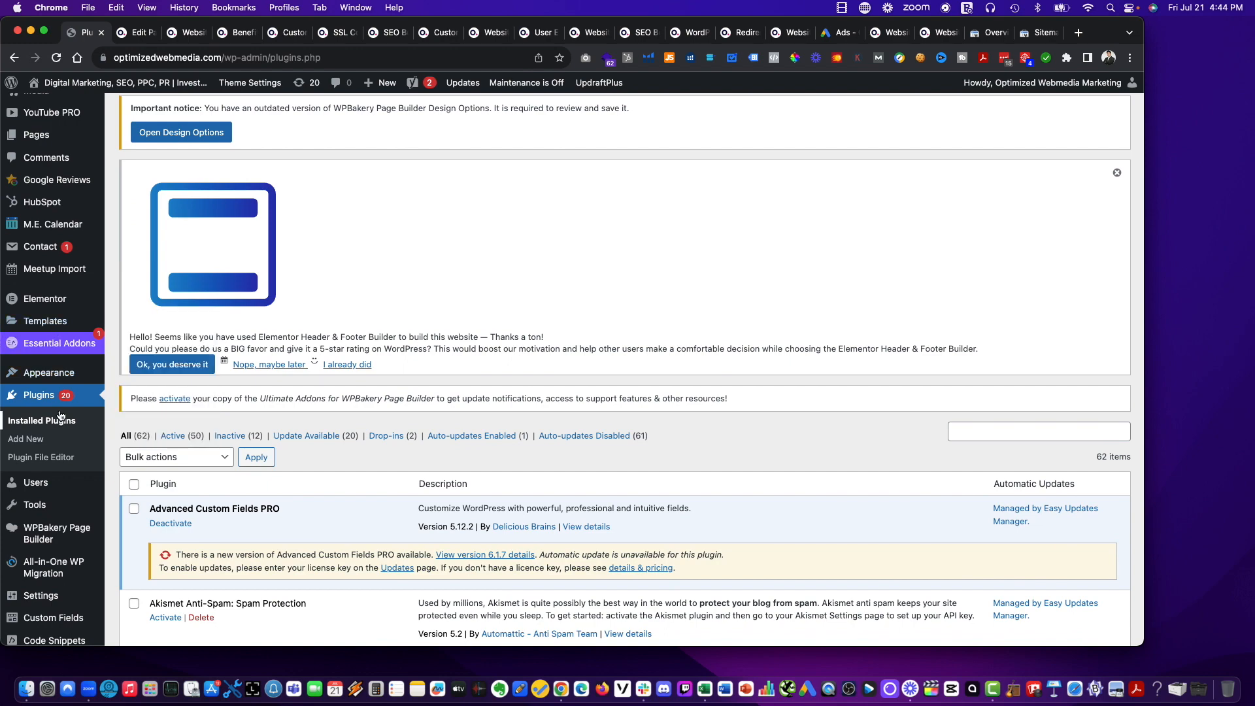
click(37, 440)
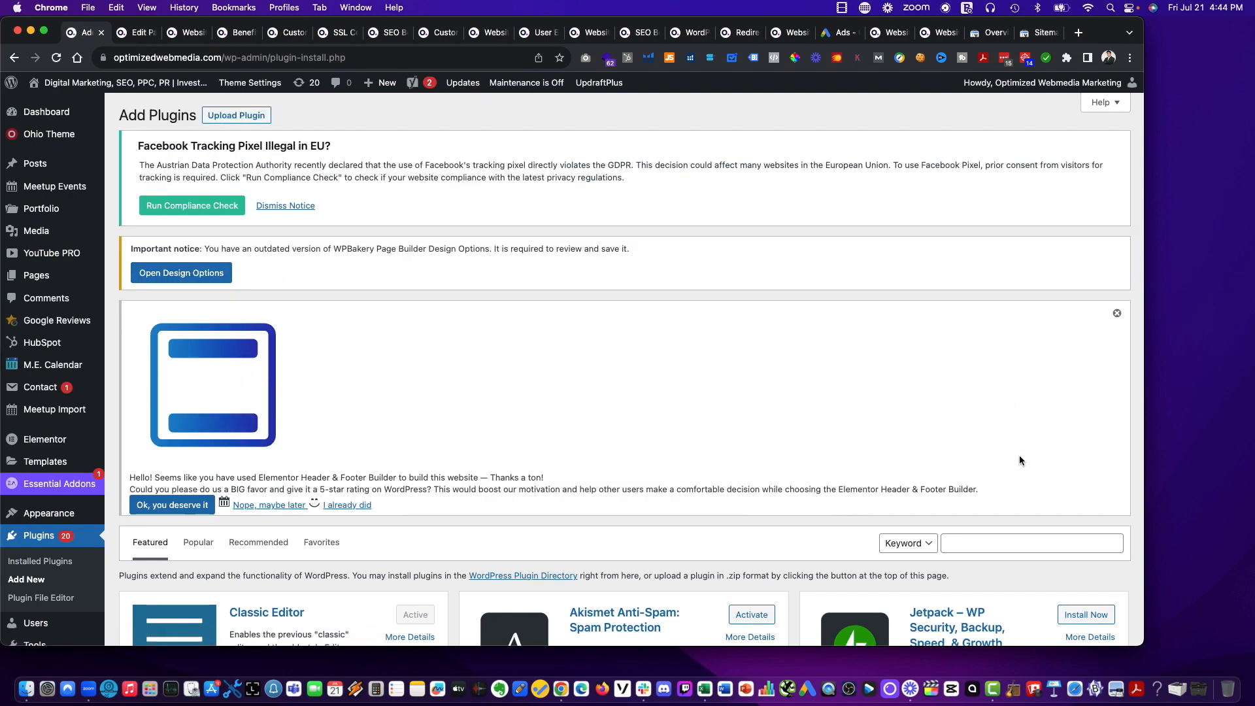
scroll(1019, 460, down, 3)
click(988, 439)
text(re)
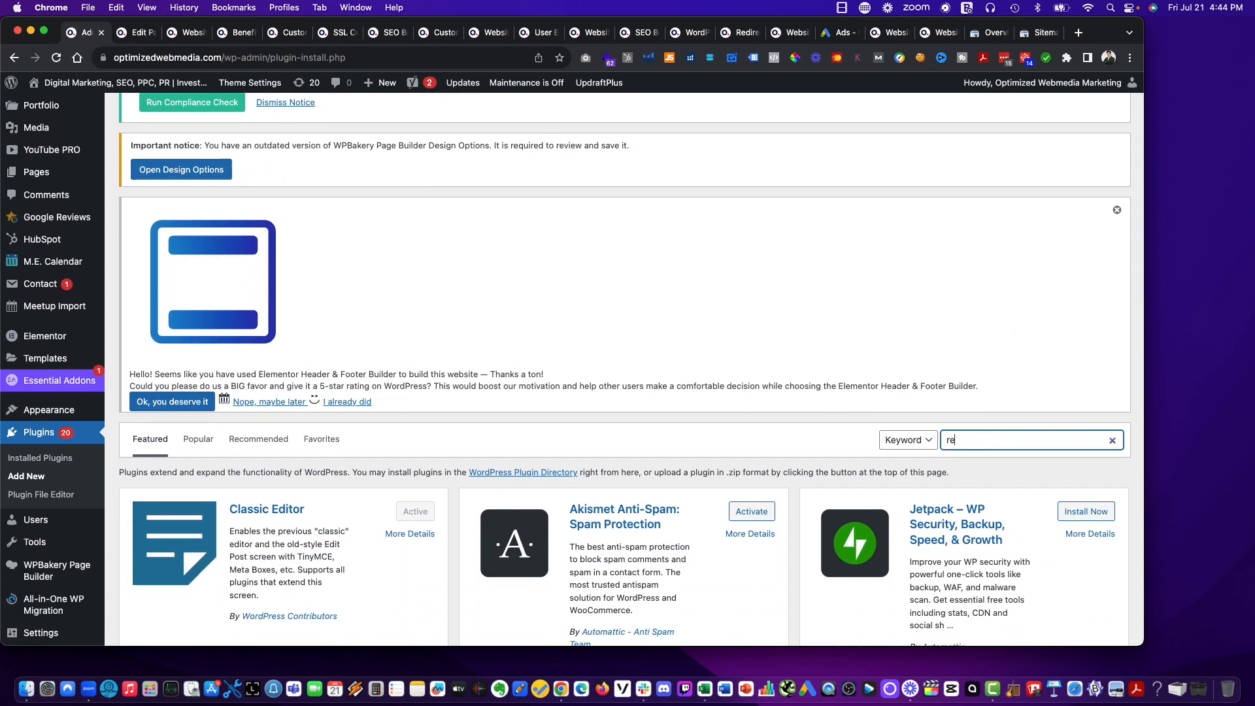
text(direction)
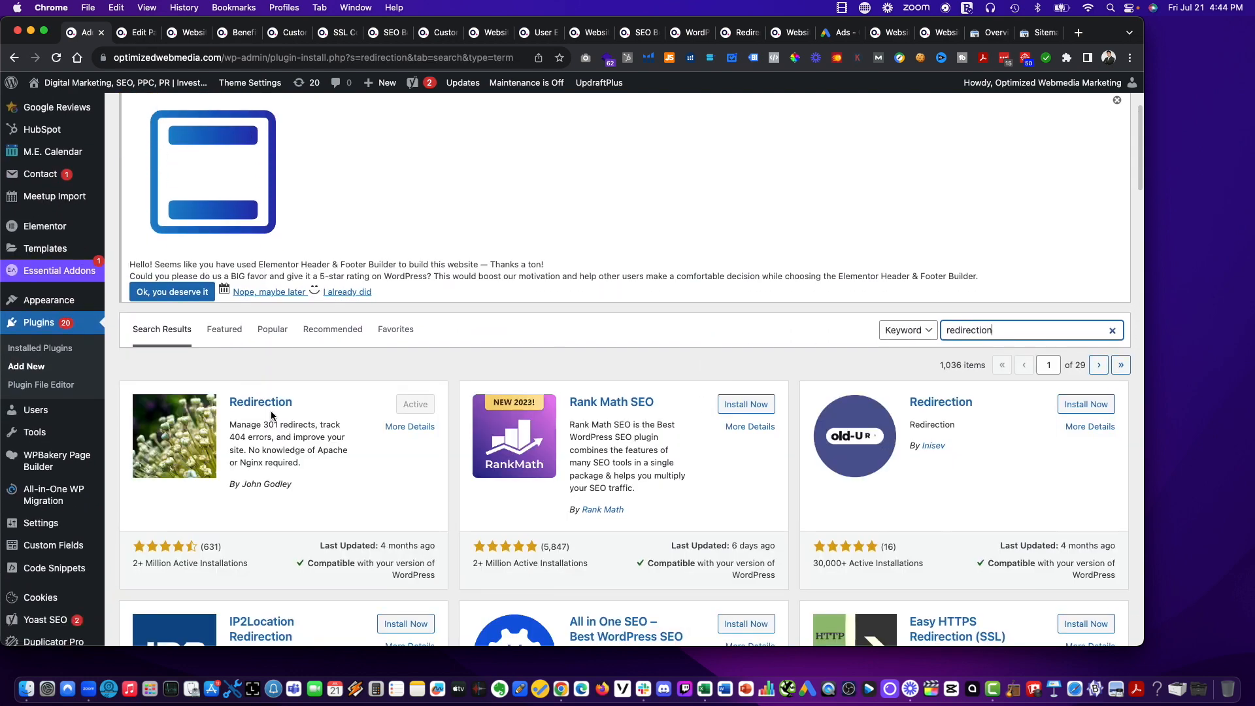
scroll(248, 458, down, 5)
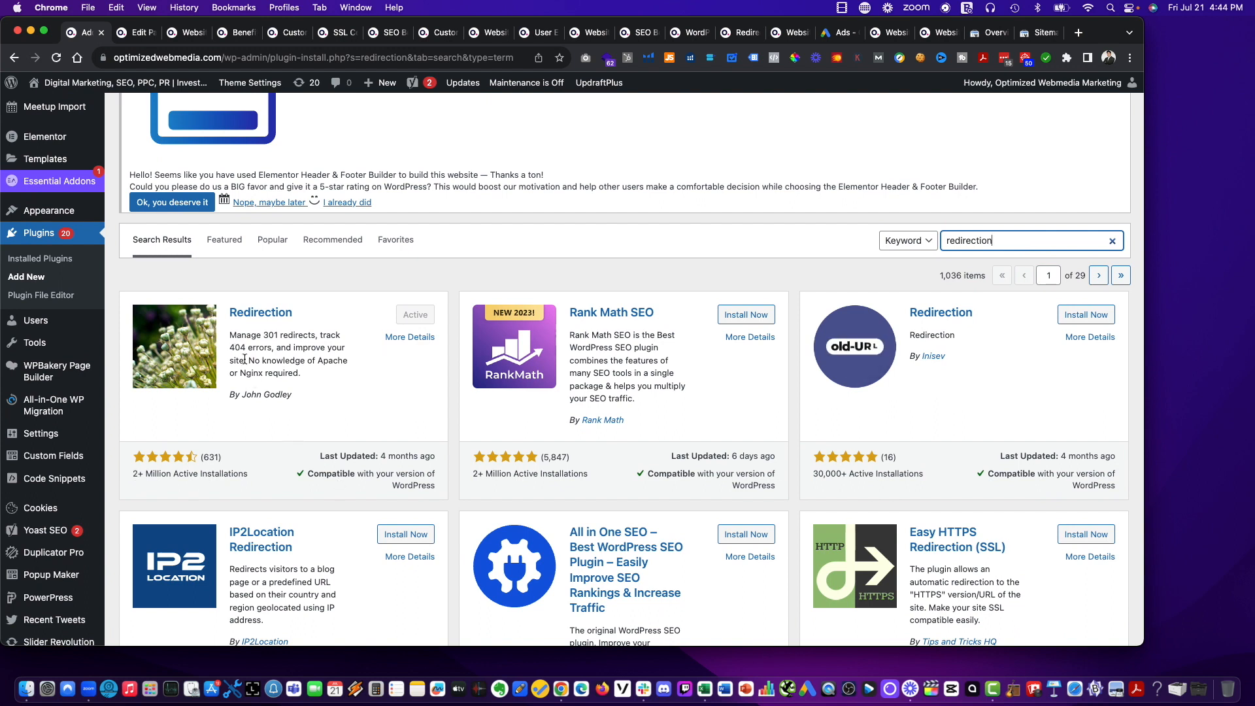
scroll(202, 329, down, 1)
scroll(202, 329, up, 1)
mouse_move(39, 347)
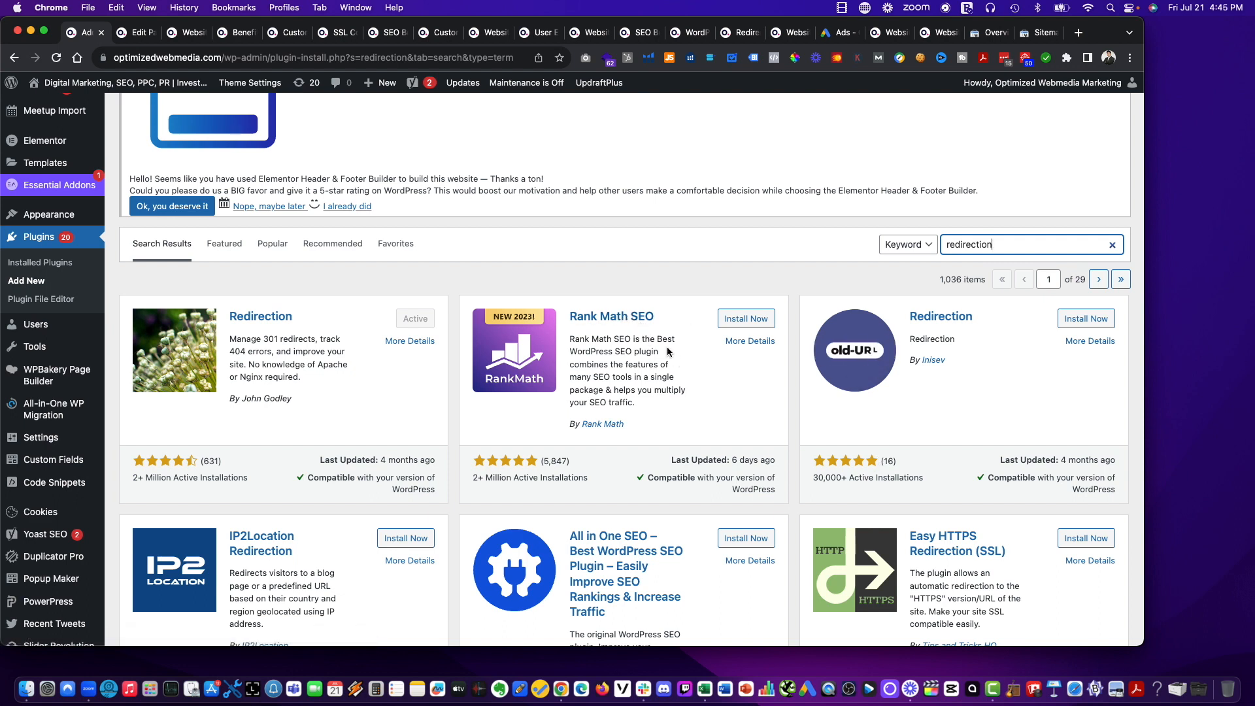
scroll(668, 356, up, 5)
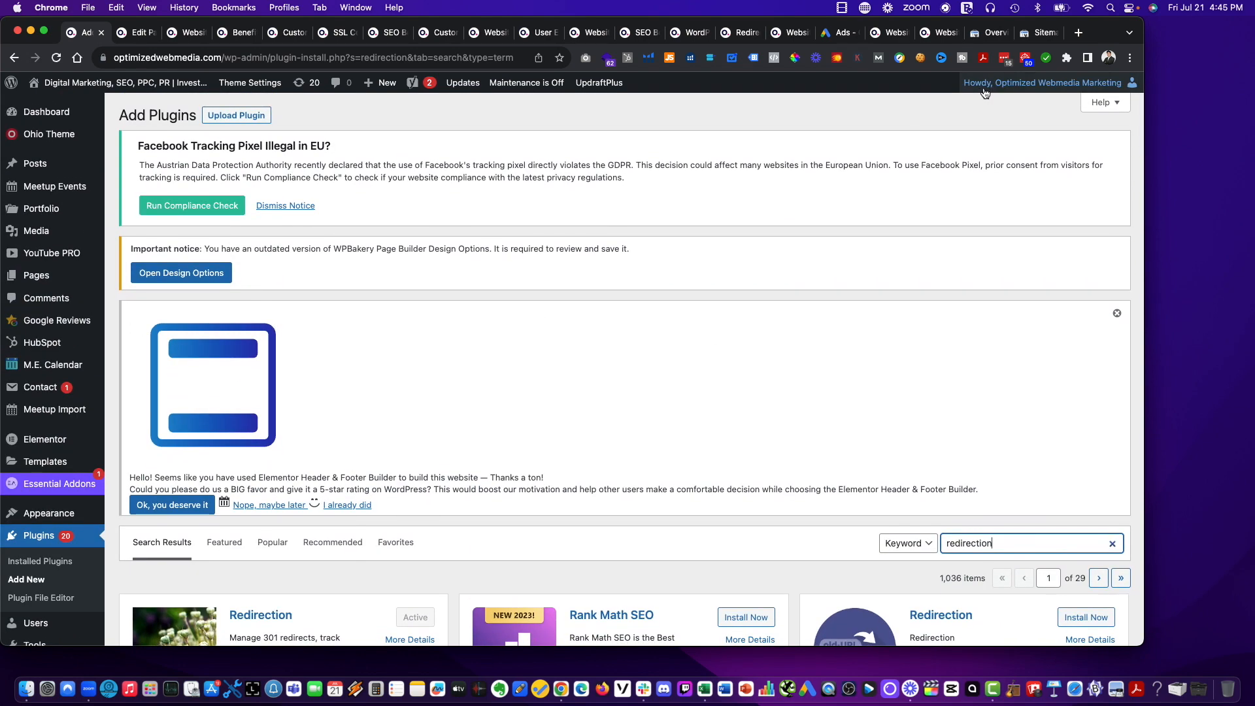